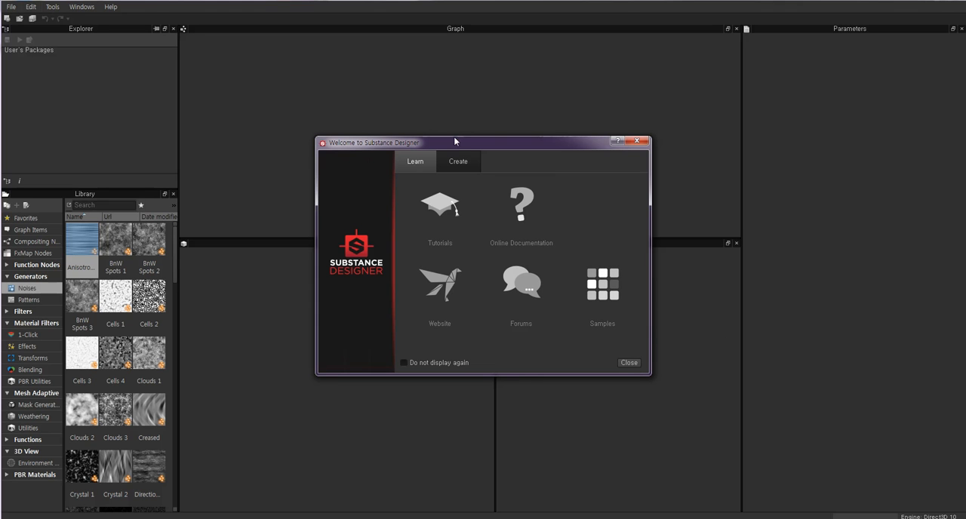
Switch to Substance Designer, close its welcome window and start a new substance.
click(458, 143)
click(636, 141)
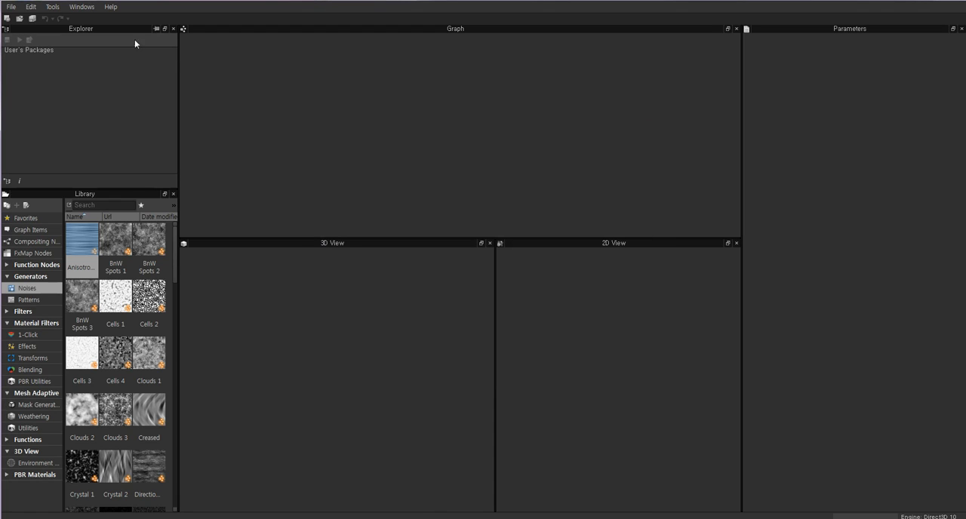
click(10, 8)
click(11, 8)
click(11, 7)
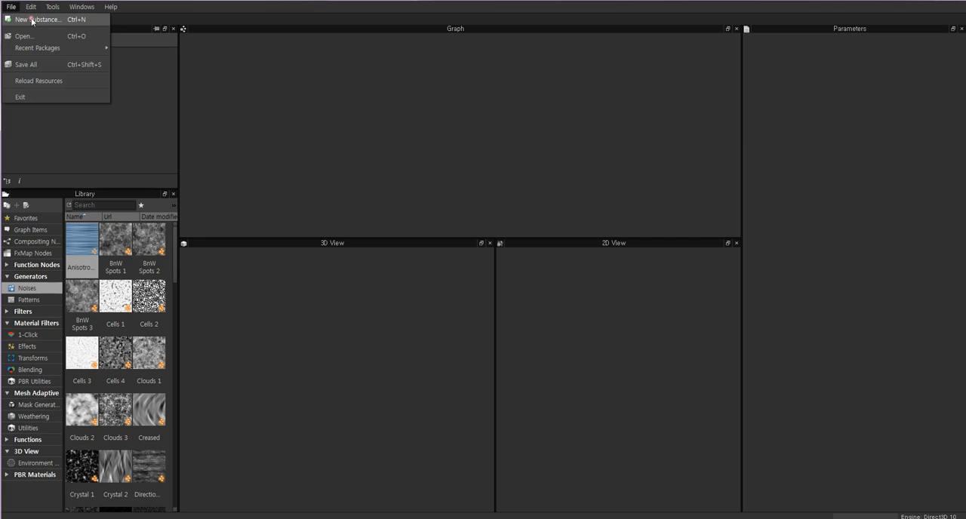
click(33, 19)
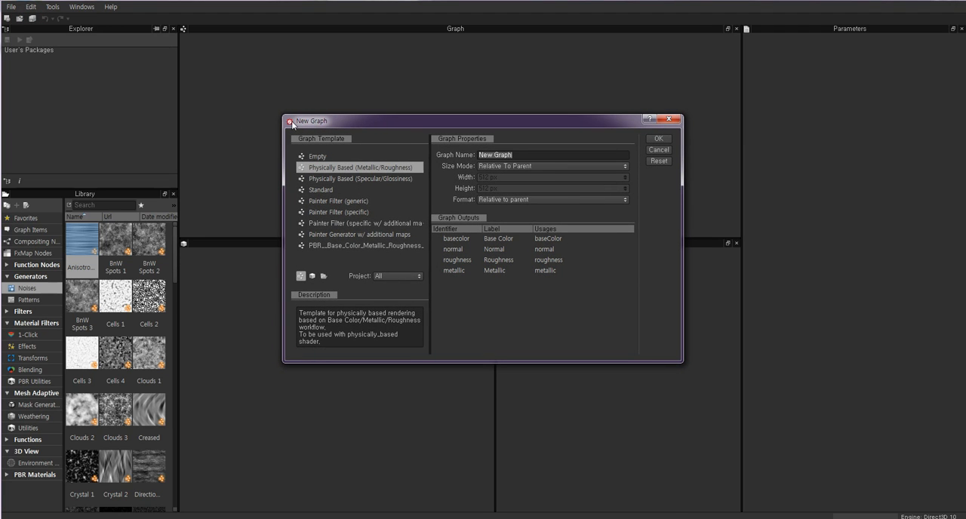
Compare the outputs of the Empty, Physically Based (Metallic/Roughness) and Physically Based (Specular/Glossiness) graph templates, finishing on Metallic/Roughness.
click(312, 157)
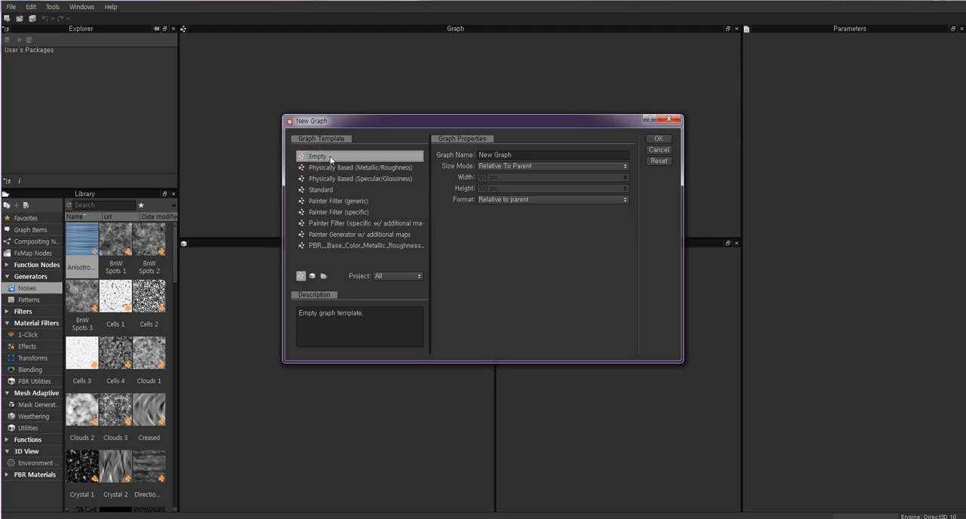
click(332, 167)
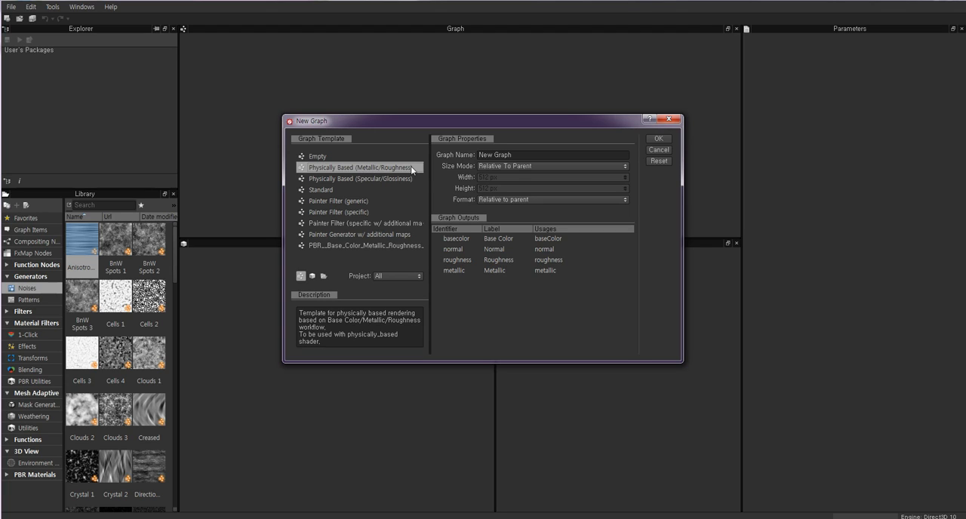
click(345, 179)
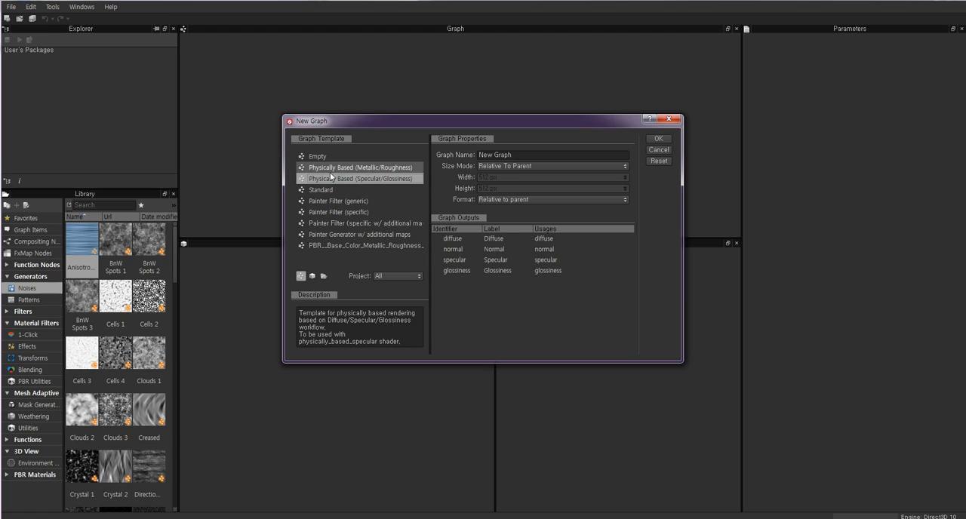
click(328, 171)
click(325, 179)
click(331, 171)
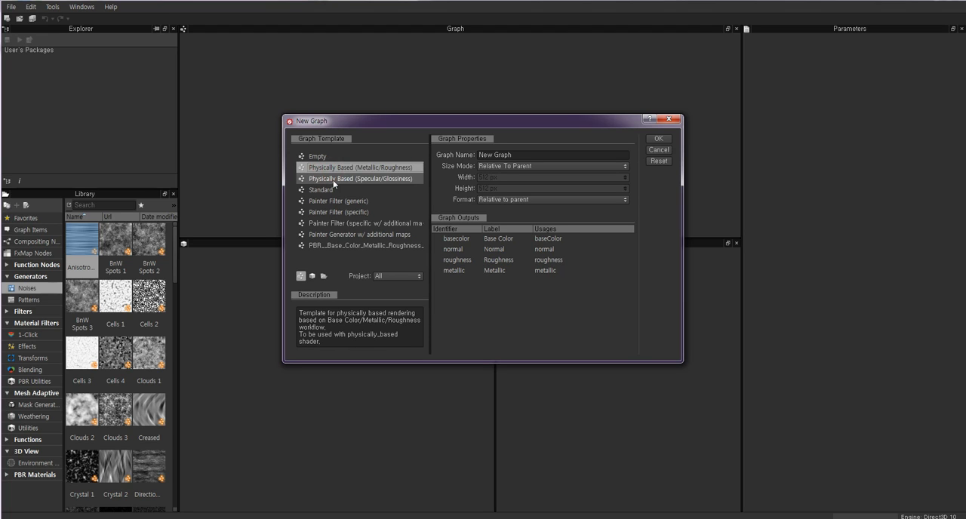
click(333, 180)
click(332, 169)
click(334, 179)
click(337, 171)
click(345, 181)
click(348, 169)
click(344, 180)
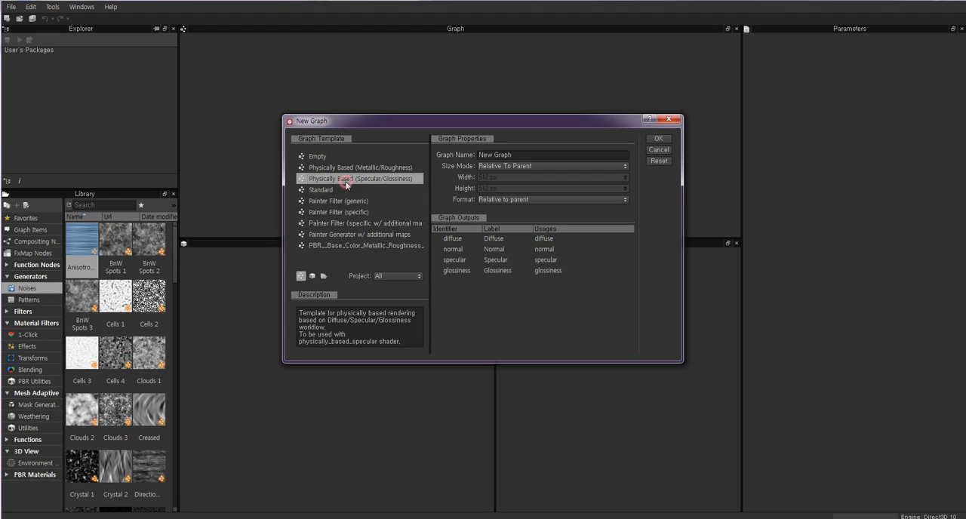
click(341, 169)
click(332, 179)
click(328, 168)
click(330, 158)
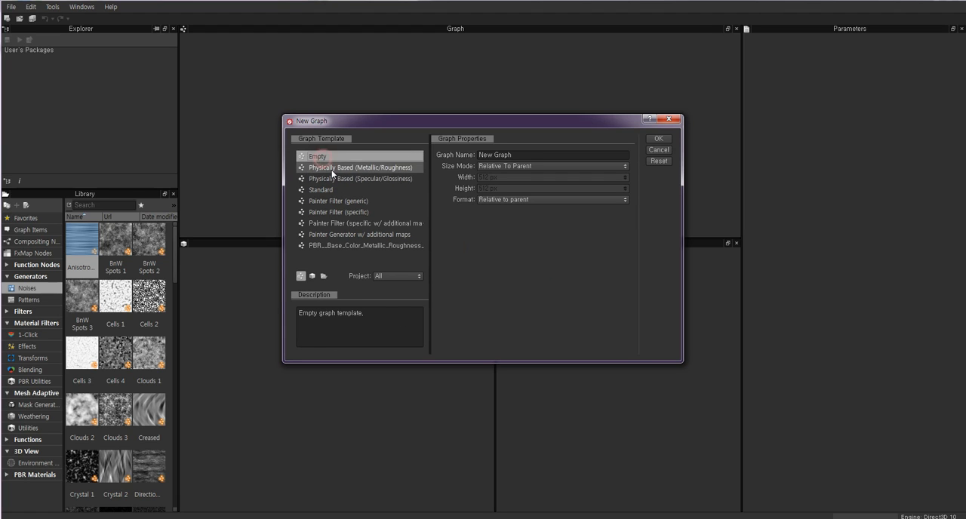
click(332, 171)
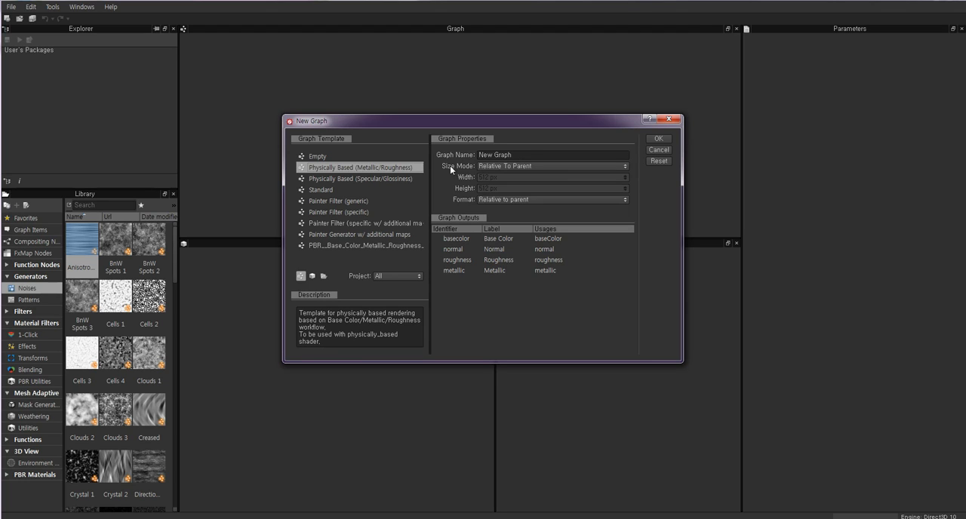
Try the Absolute size mode, look through the available widths, and return the size mode to Relative To Parent.
click(502, 167)
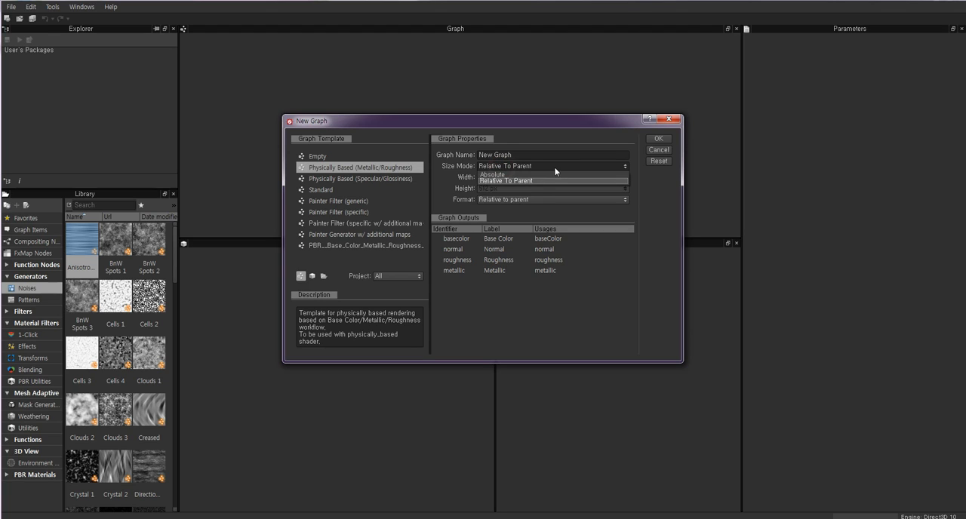
click(496, 174)
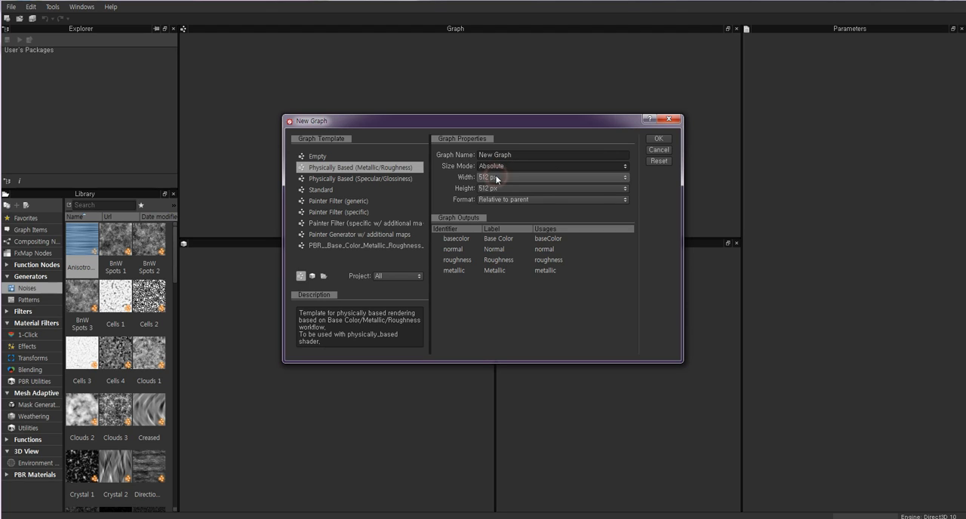
click(516, 177)
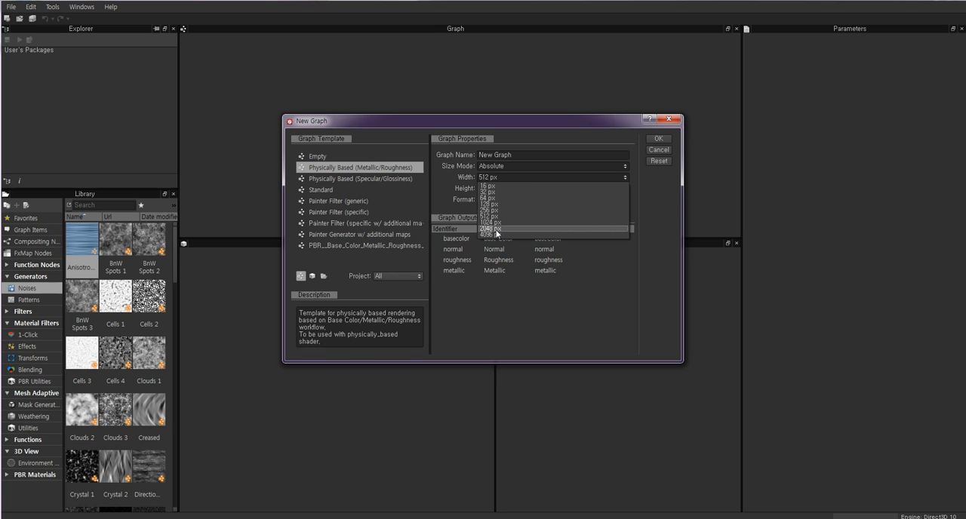
click(462, 180)
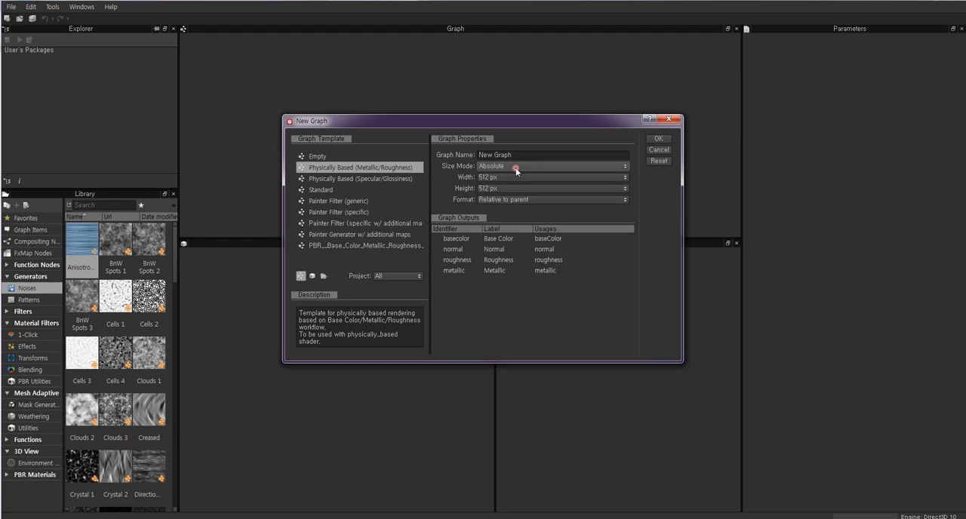
click(516, 169)
click(497, 180)
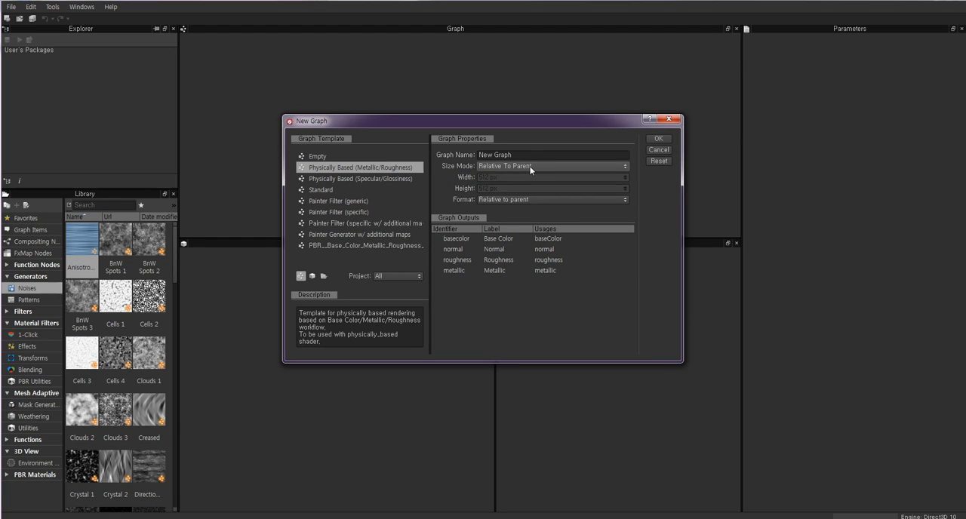
Read the size mode explanation and compare Relative To Parent with Absolute for the new graph.
mouse_move(532, 173)
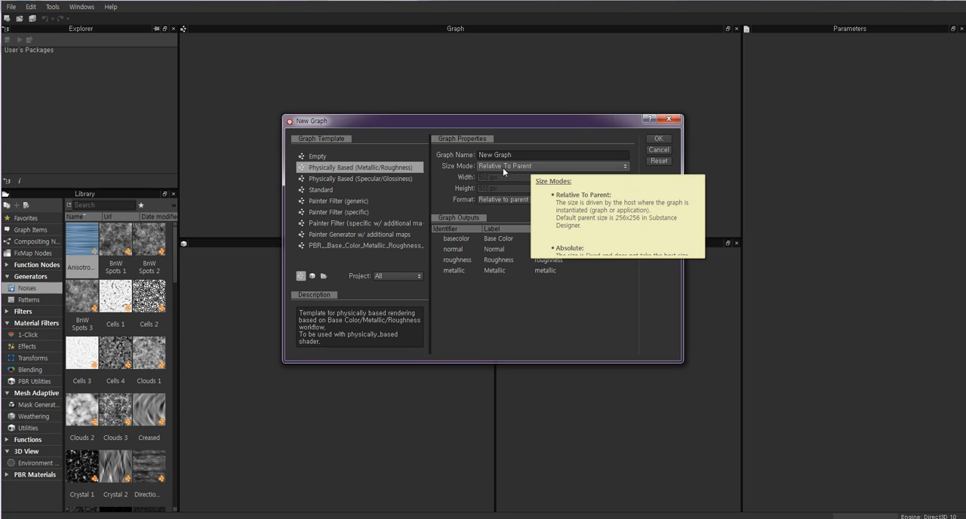
click(515, 167)
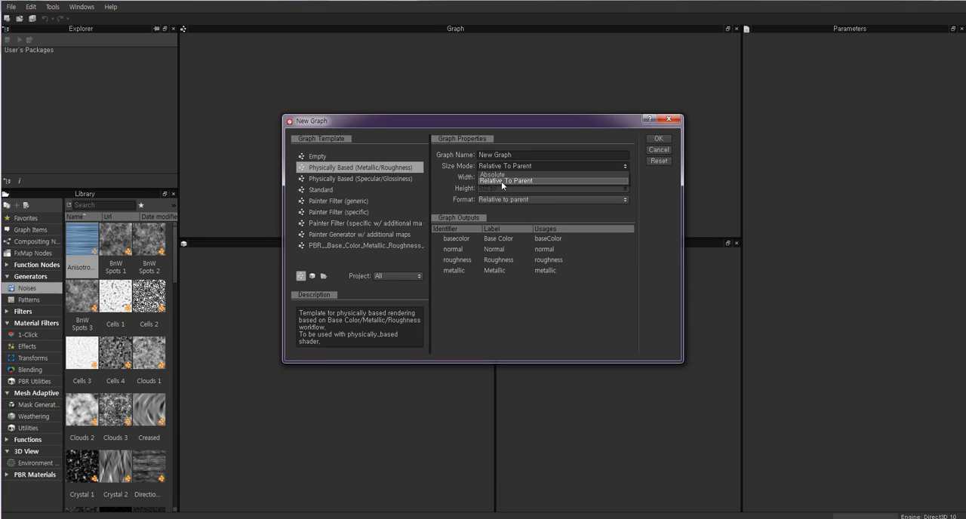
click(501, 181)
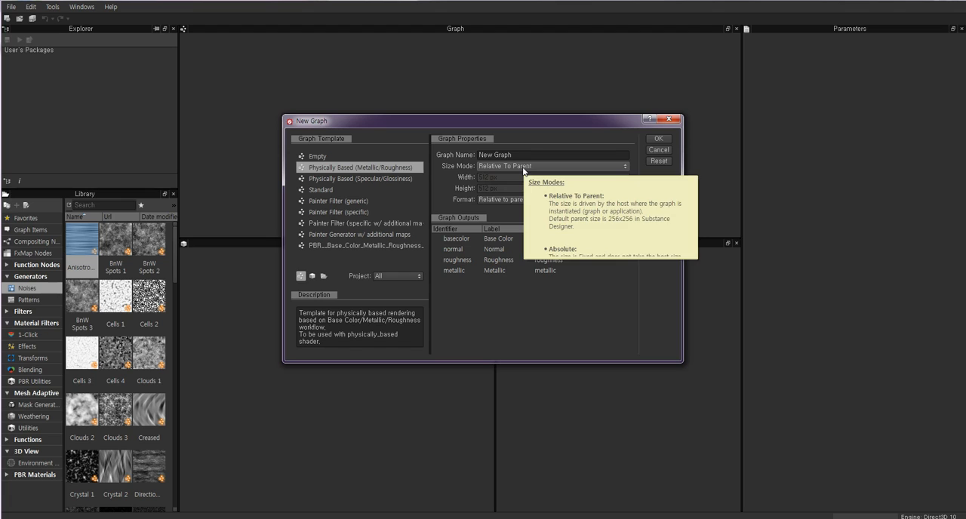
click(522, 168)
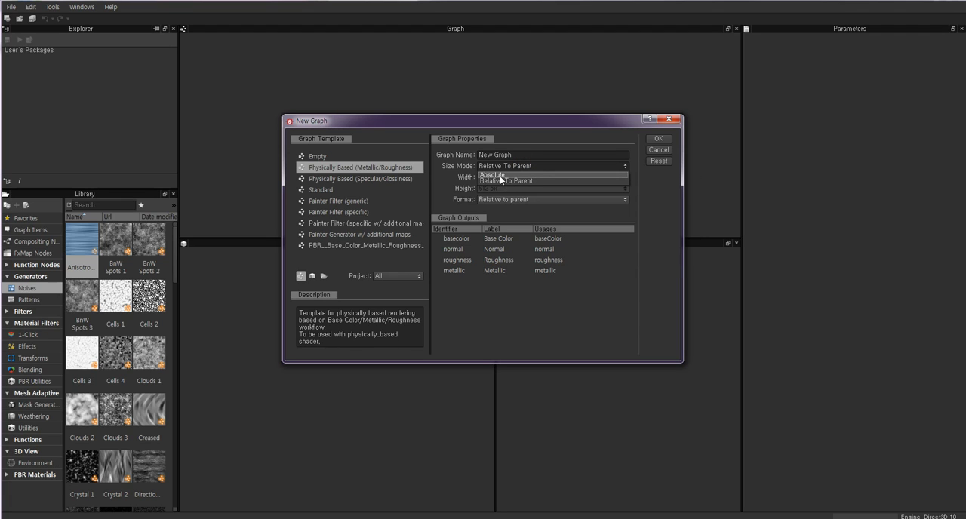
click(499, 176)
click(506, 167)
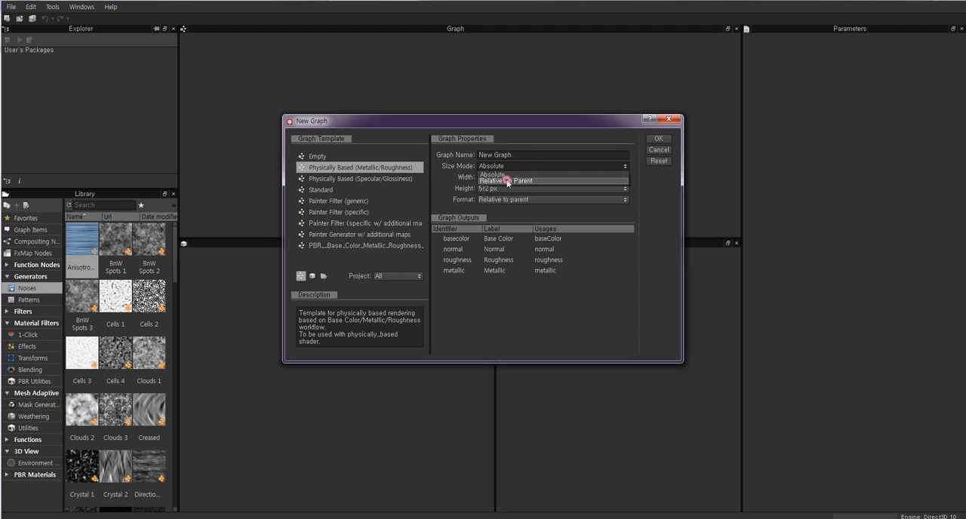
click(507, 181)
Keep the size mode at Relative To Parent and create the graph from the Physically Based (Metallic/Roughness) template.
click(505, 165)
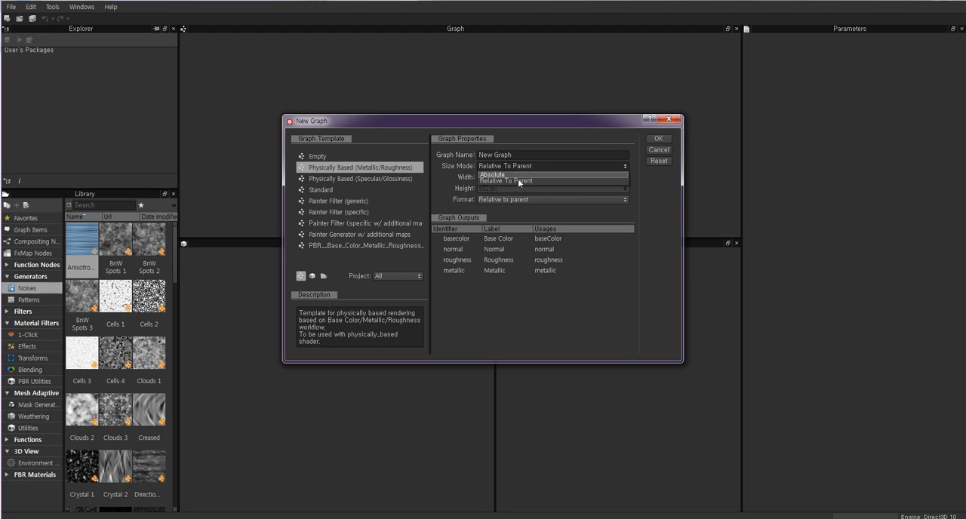
click(517, 180)
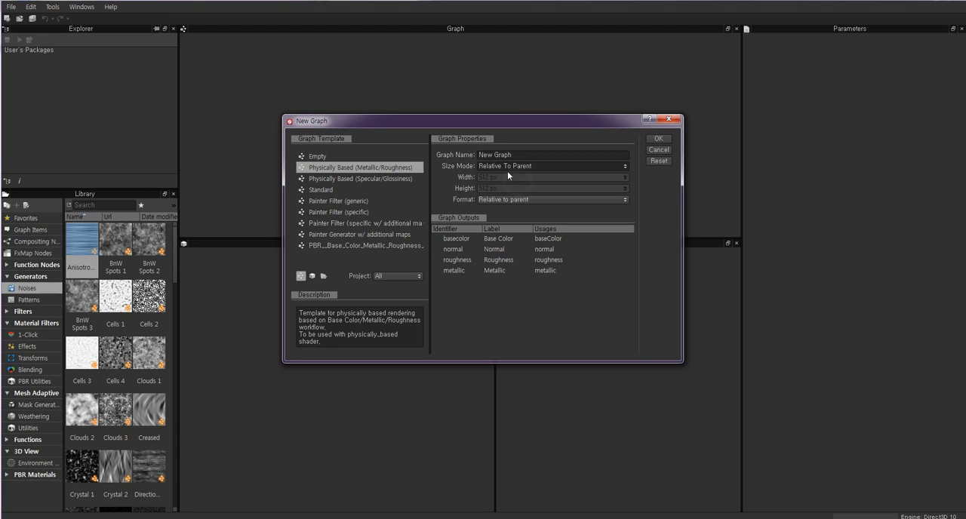
click(658, 140)
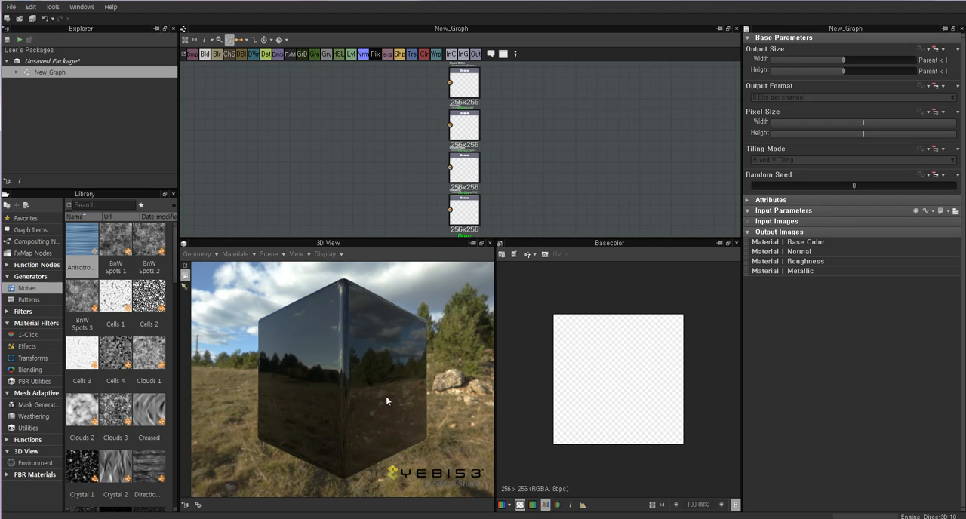
Examine the cube in the 3D view and the base color, normal, roughness and metallic output nodes in the graph.
drag(364, 356, 389, 215)
scroll(427, 113, up, 4)
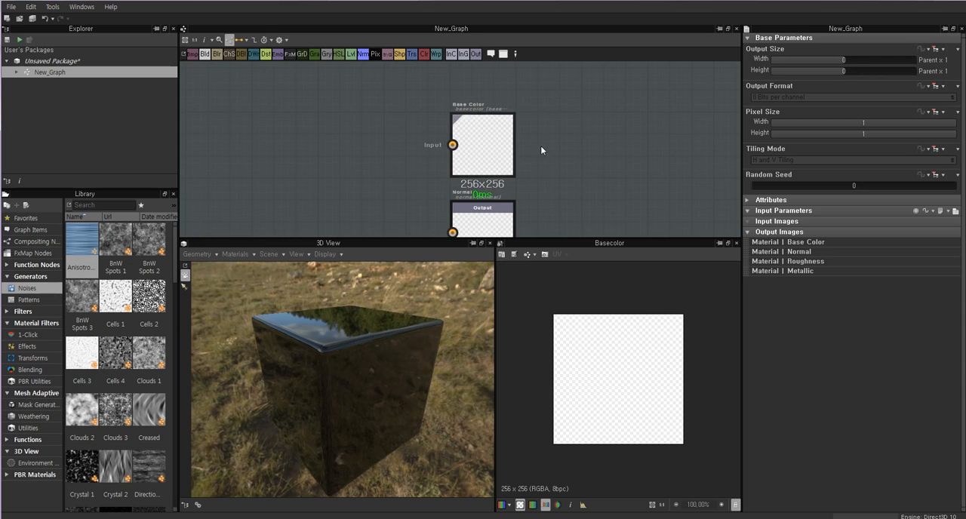
middle_drag(570, 166, 572, 100)
middle_drag(681, 150, 606, 86)
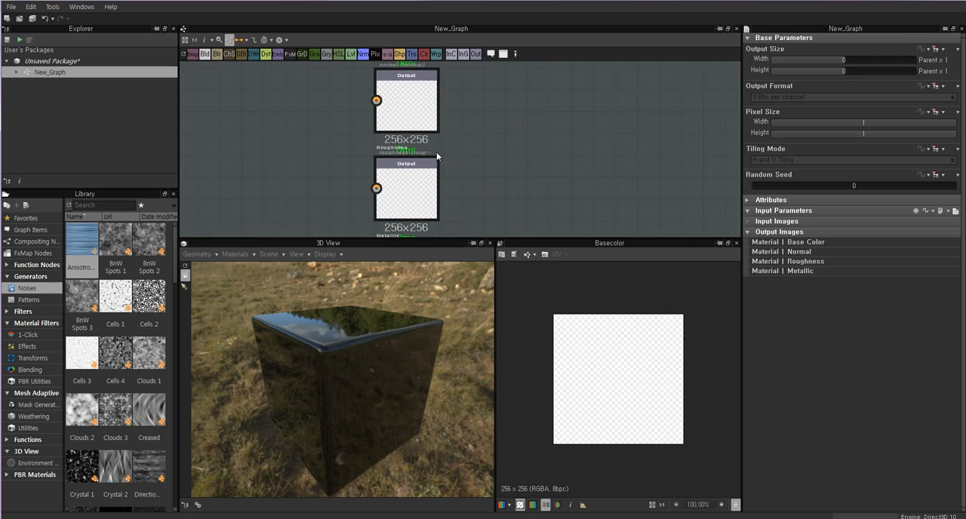
middle_drag(403, 139, 440, 136)
middle_drag(524, 166, 536, 113)
scroll(536, 114, down, 1)
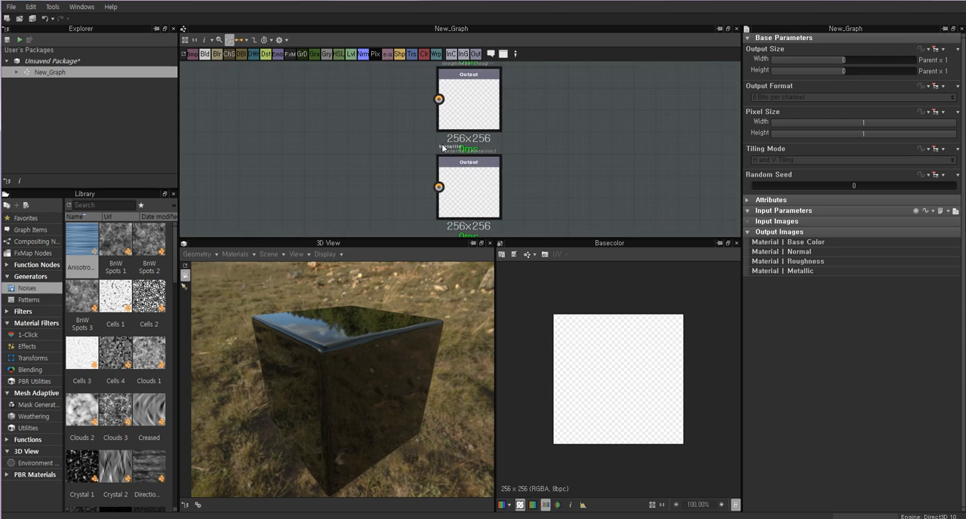
scroll(548, 133, down, 1)
scroll(575, 147, down, 1)
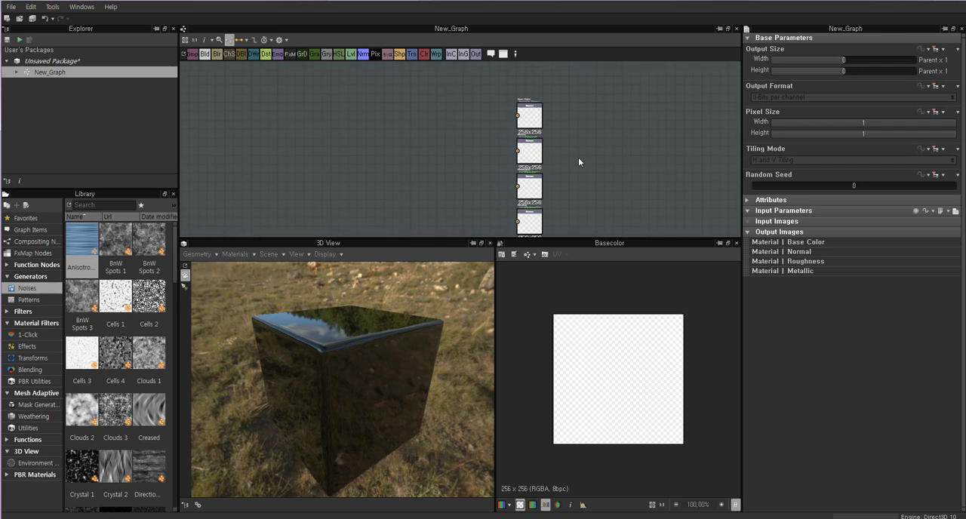
scroll(537, 118, up, 2)
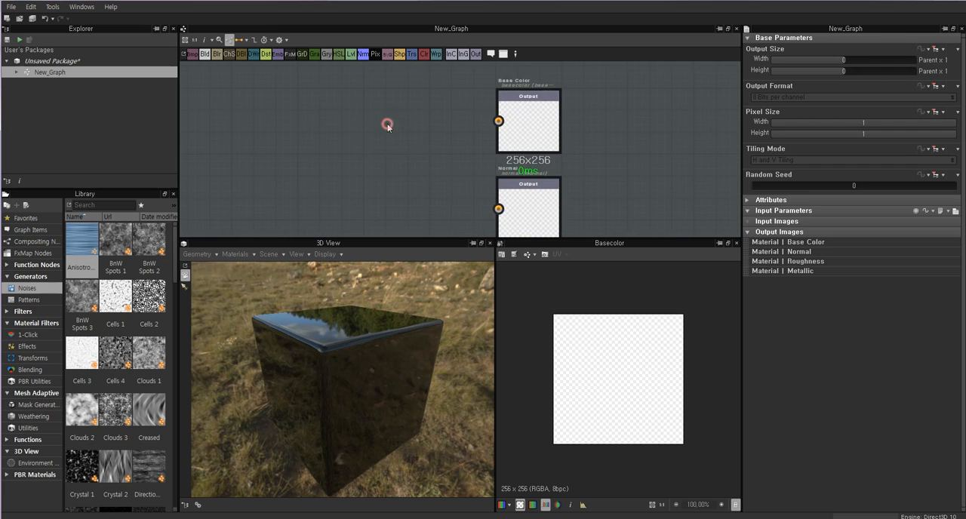
scroll(386, 126, down, 3)
middle_drag(341, 120, 428, 105)
click(349, 140)
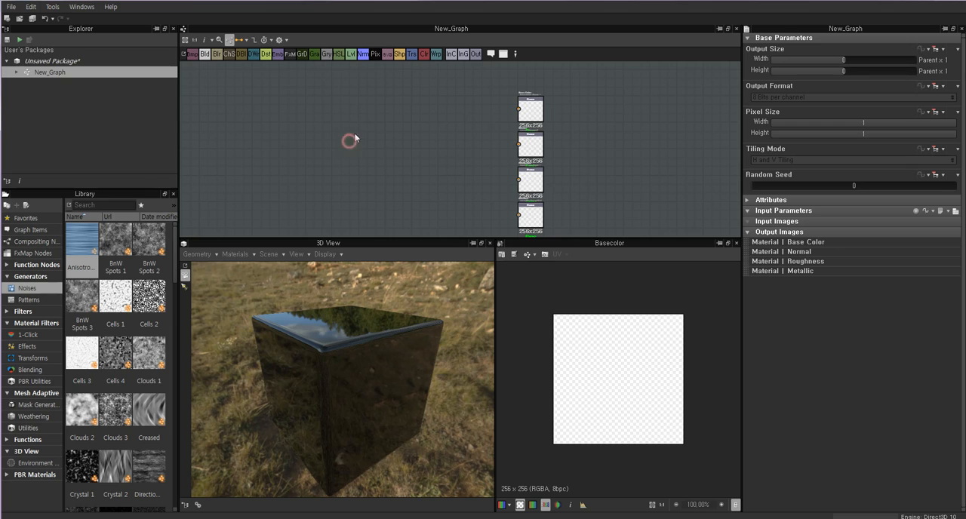
drag(481, 99, 279, 145)
drag(268, 89, 467, 226)
click(264, 104)
Look through the library's Graph Items, Function Nodes, Generators, Filters and Material Filters categories to see which nodes they offer.
click(26, 220)
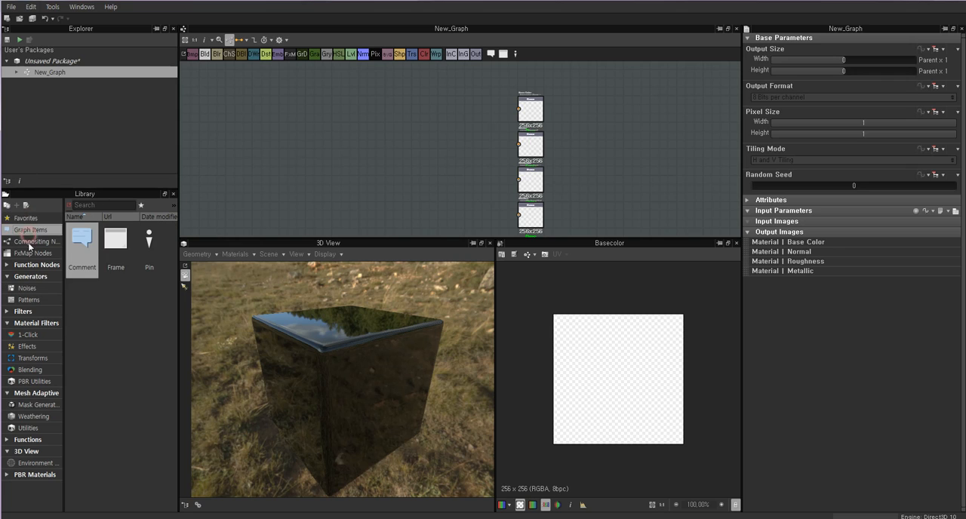
click(28, 265)
click(31, 276)
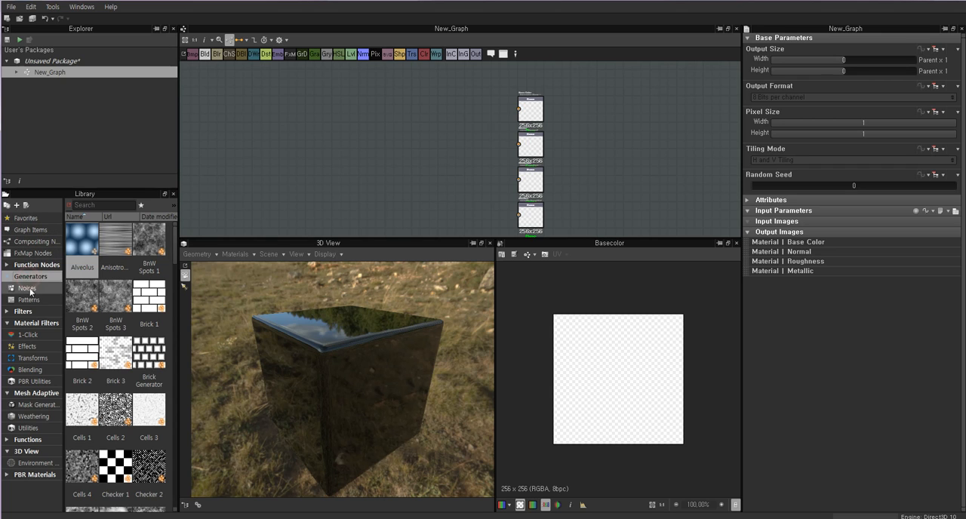
click(28, 288)
click(28, 299)
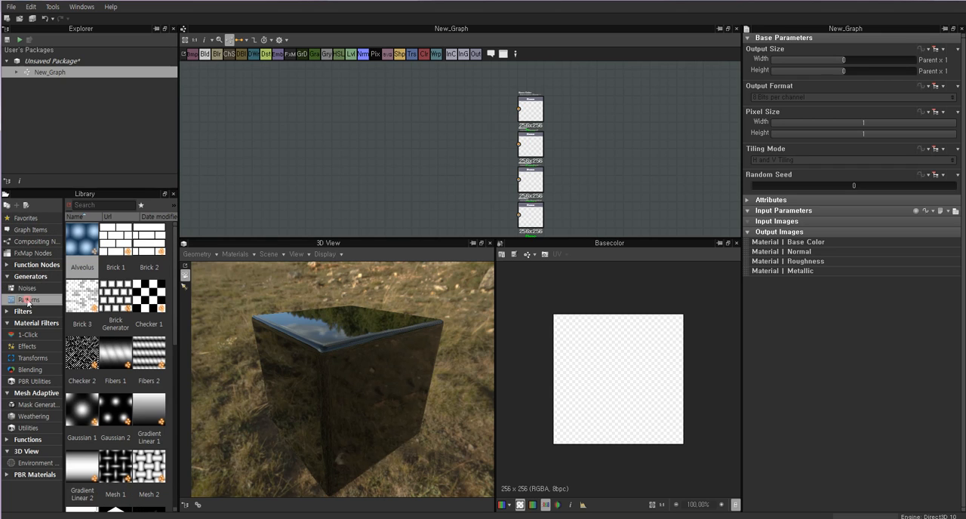
click(23, 311)
click(29, 324)
click(24, 310)
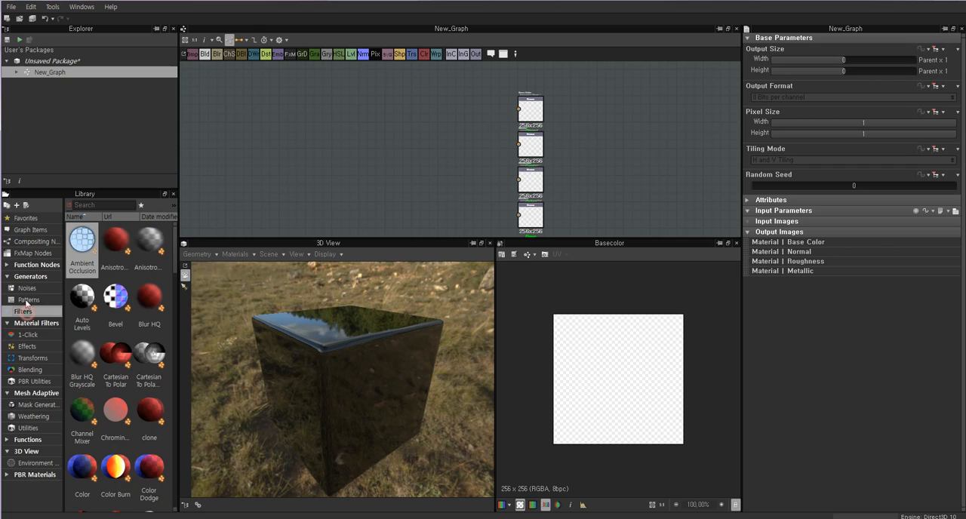
Compare the nodes in the Noises and Patterns subcategories of Generators, including the cells and clouds noises.
click(27, 277)
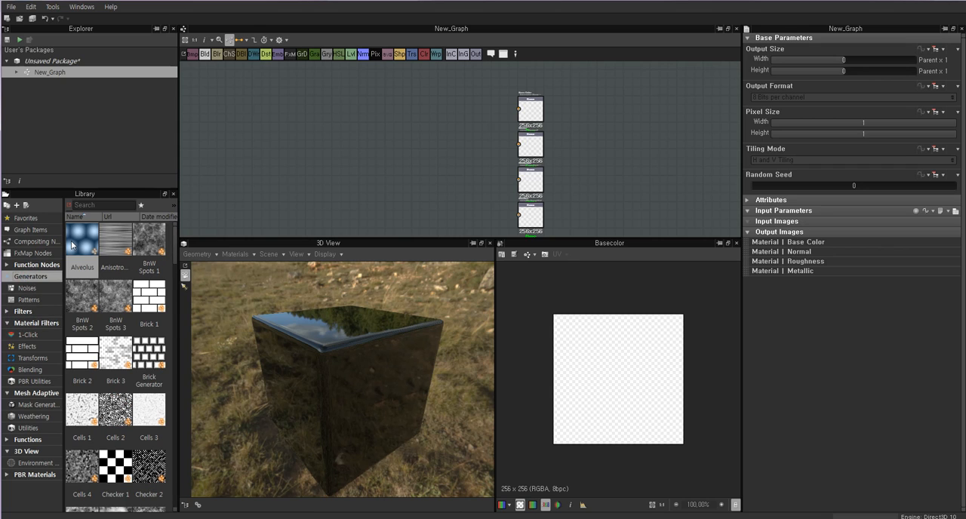
click(27, 287)
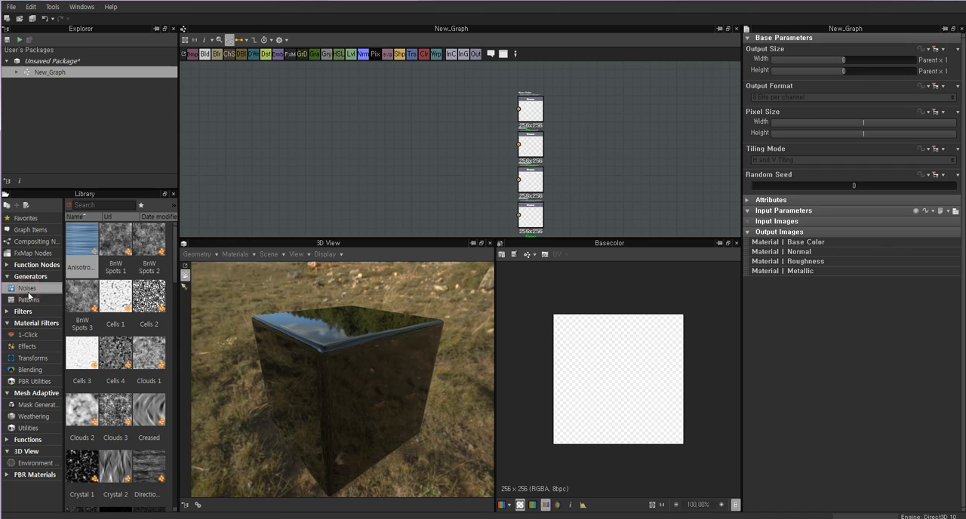
click(29, 299)
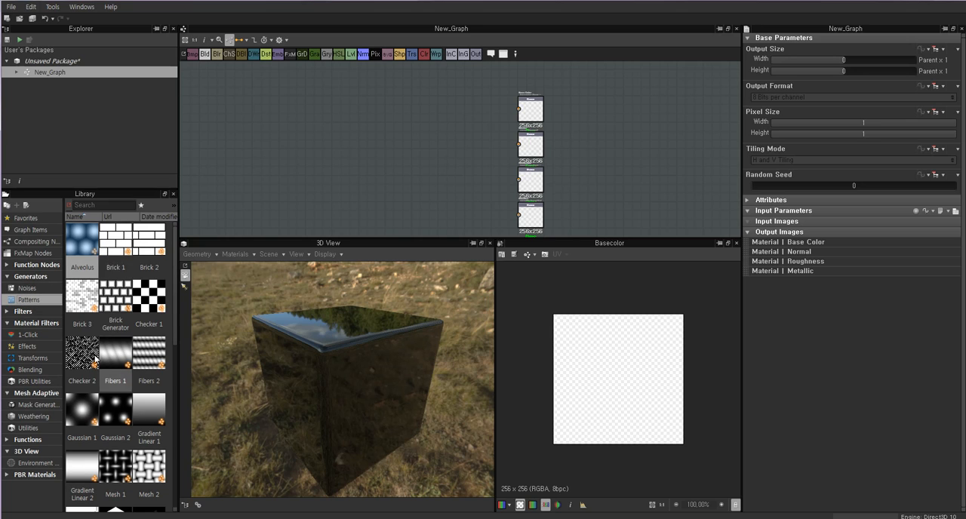
click(26, 288)
click(29, 299)
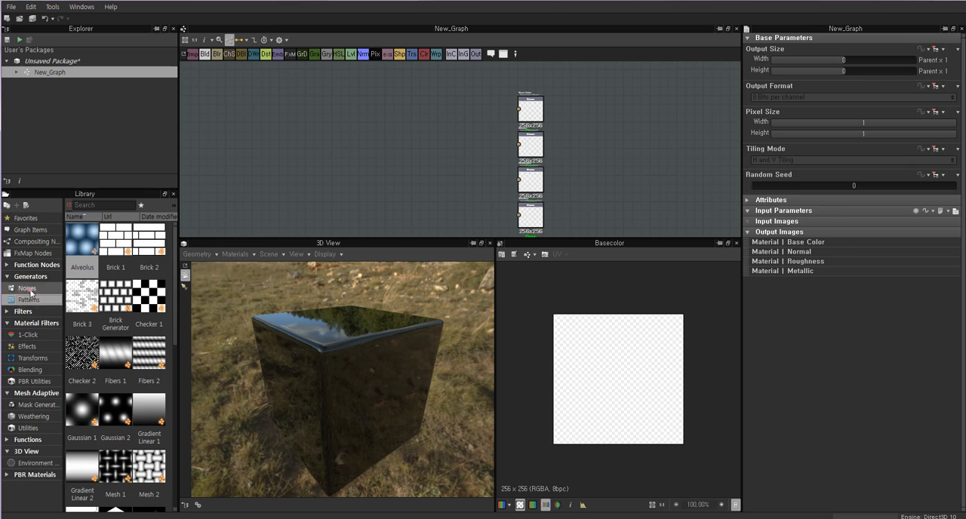
click(26, 287)
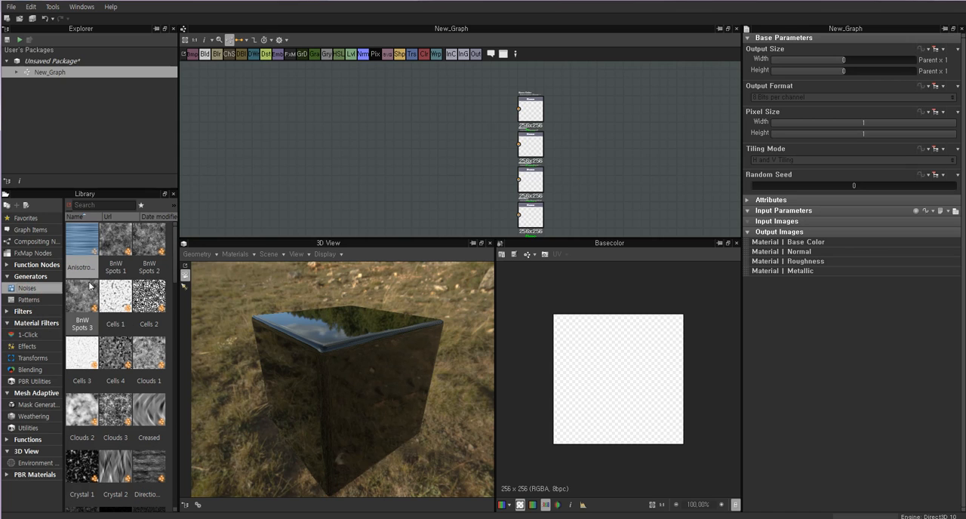
click(151, 364)
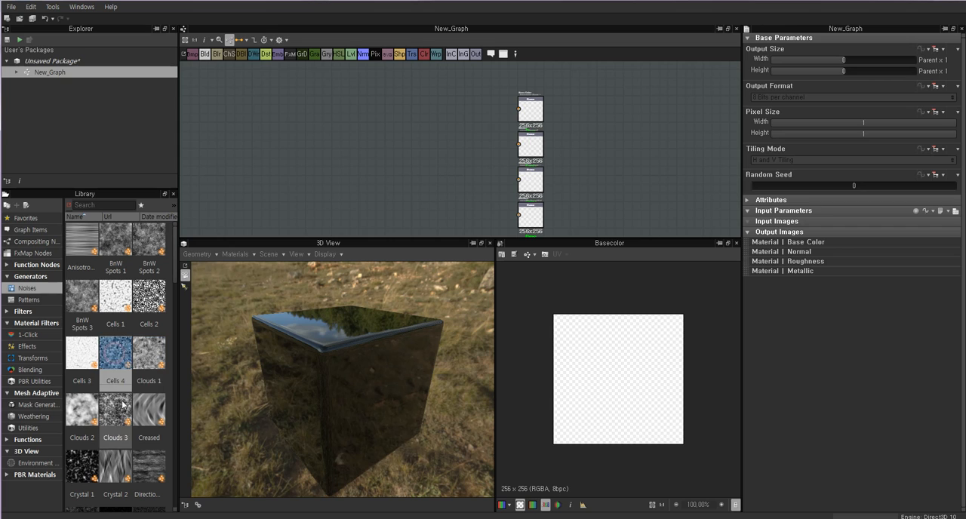
click(78, 415)
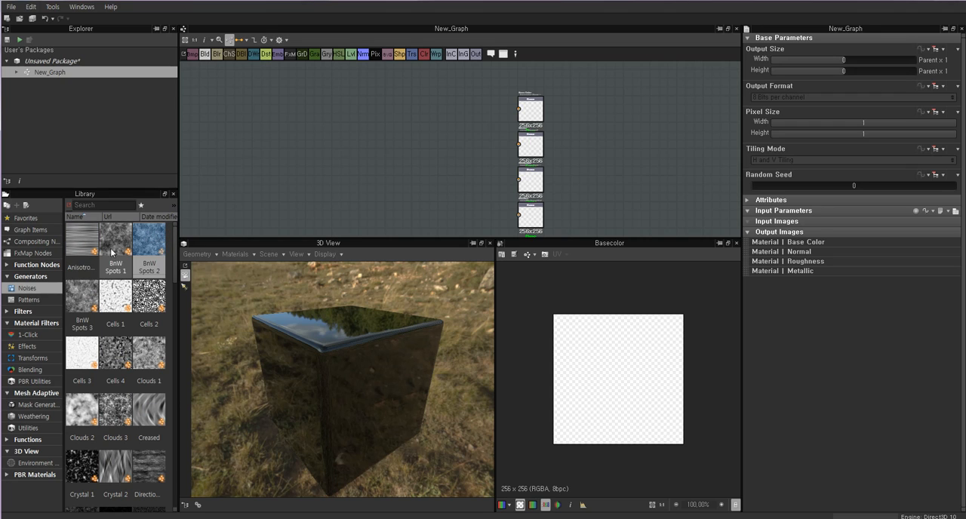
click(28, 300)
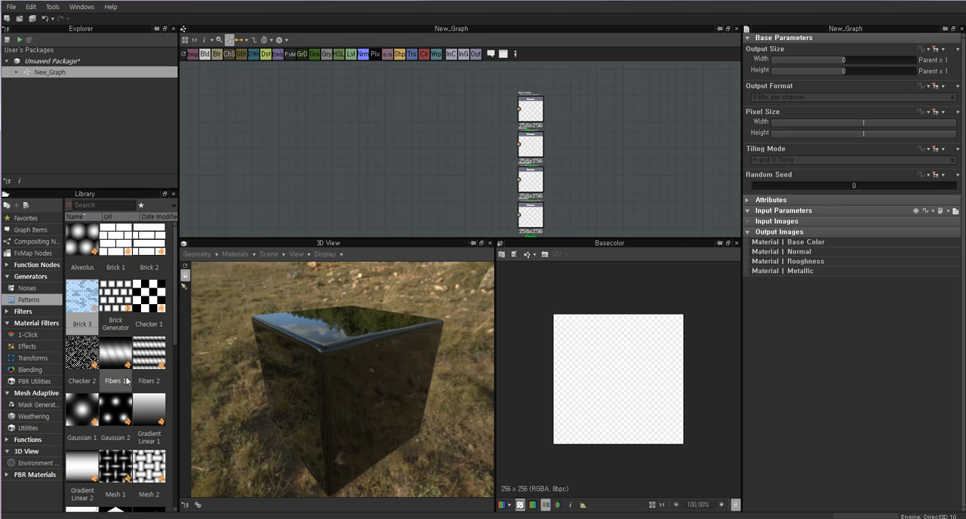
Add a Polygon 2 pattern node to the graph and set its Sides to 5.
scroll(147, 400, down, 3)
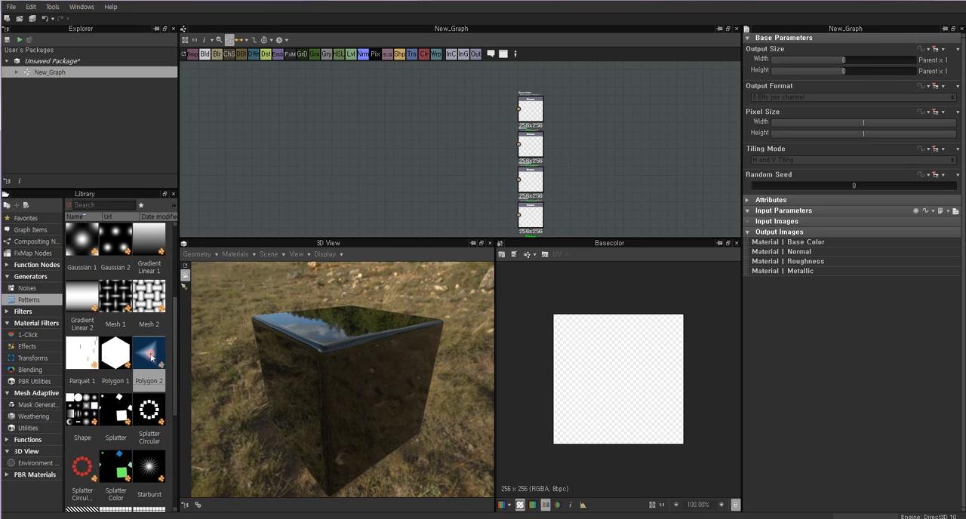
drag(151, 357, 273, 144)
scroll(277, 138, up, 5)
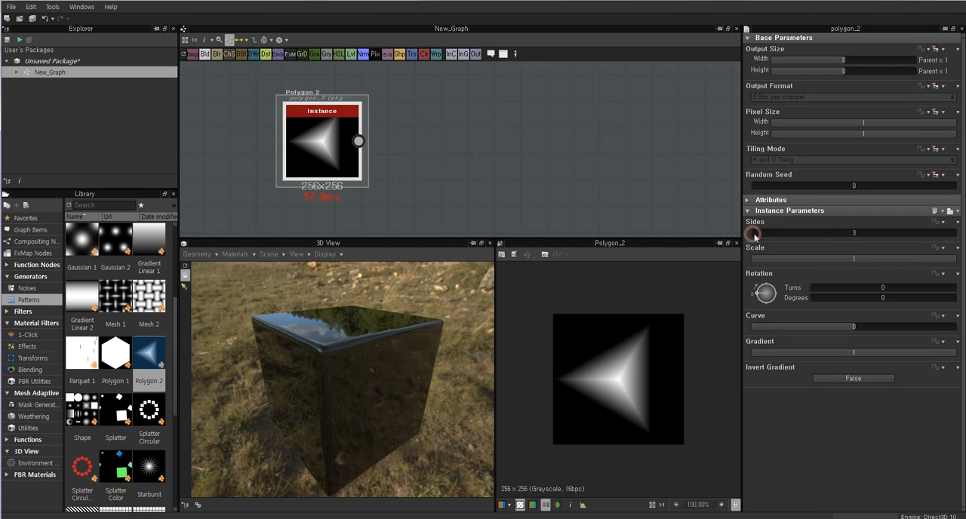
mouse_move(753, 235)
mouse_down()
mouse_move(785, 236)
mouse_move(766, 234)
mouse_up()
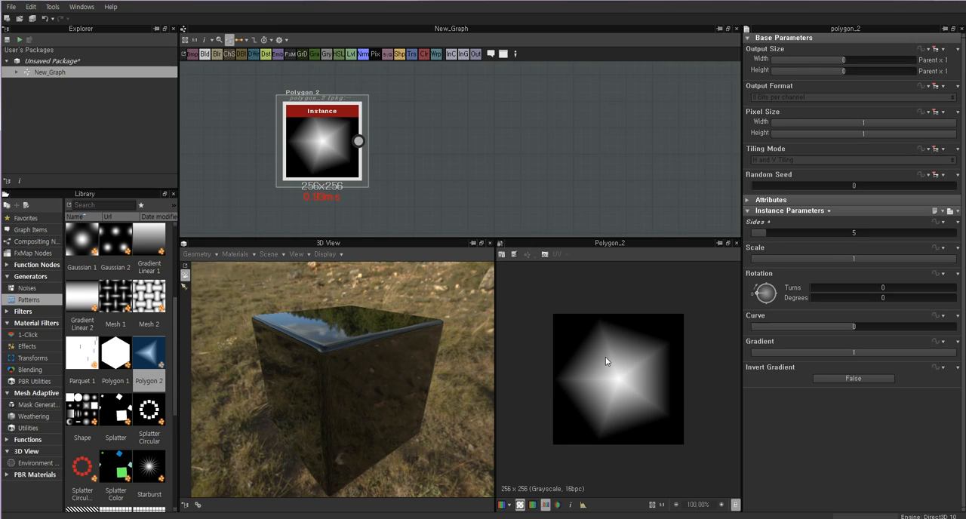
drag(313, 145, 375, 153)
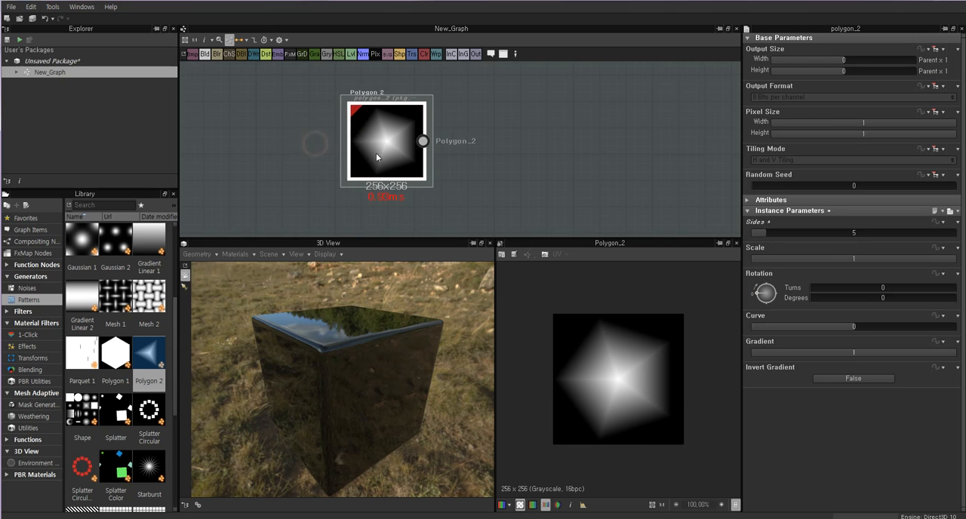
scroll(383, 149, up, 2)
scroll(385, 148, down, 1)
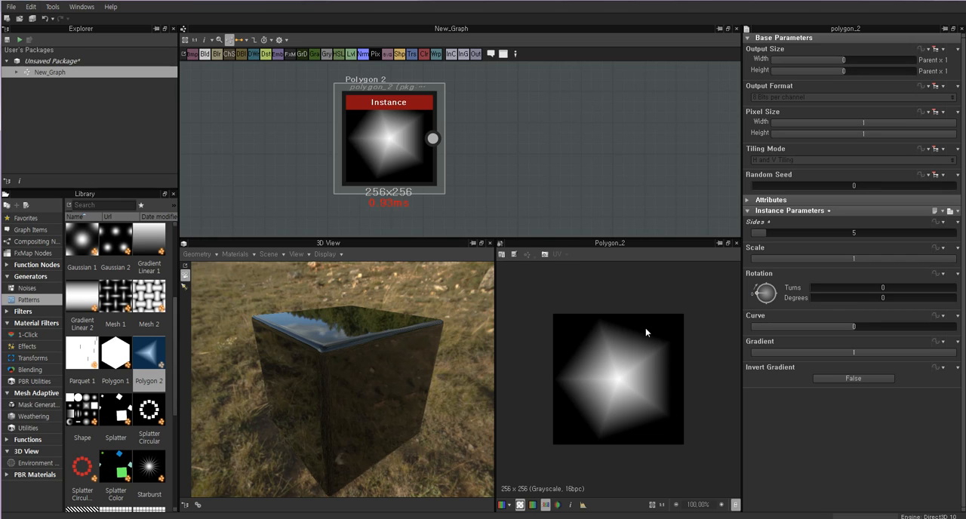
Try the Polygon 2 node with 4 and again 5 sides, and delete the node from the graph.
drag(765, 232, 756, 231)
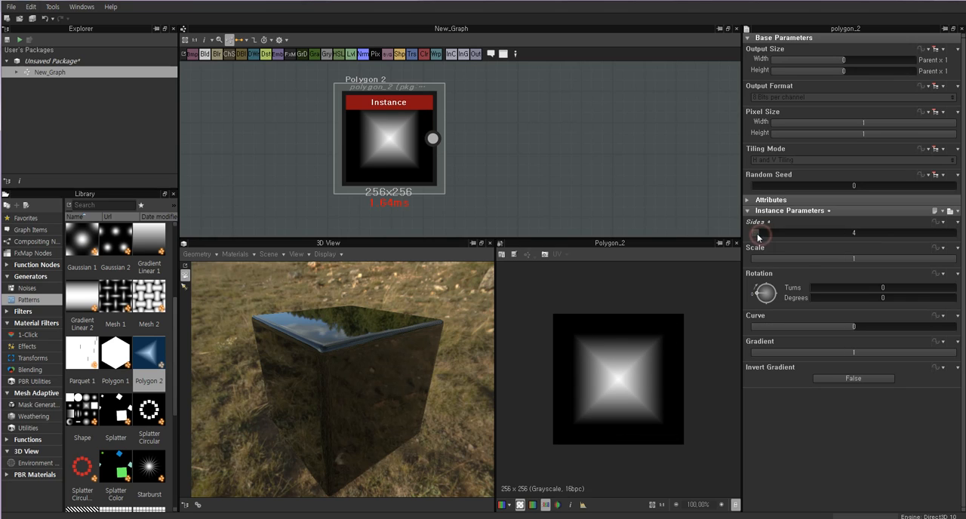
drag(757, 232, 763, 233)
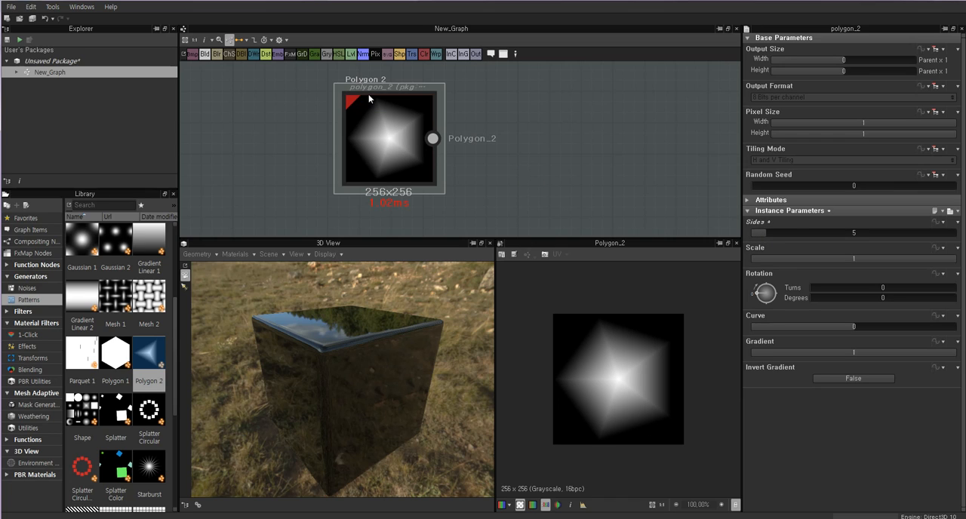
drag(375, 134, 392, 134)
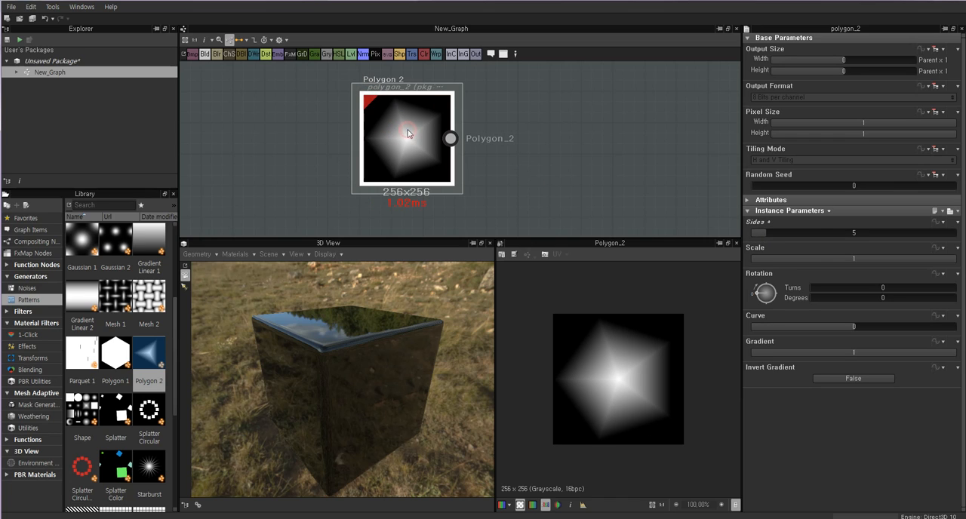
key(Delete)
Add a Tile Generator node from the Patterns category to the empty area of the graph.
scroll(117, 362, up, 3)
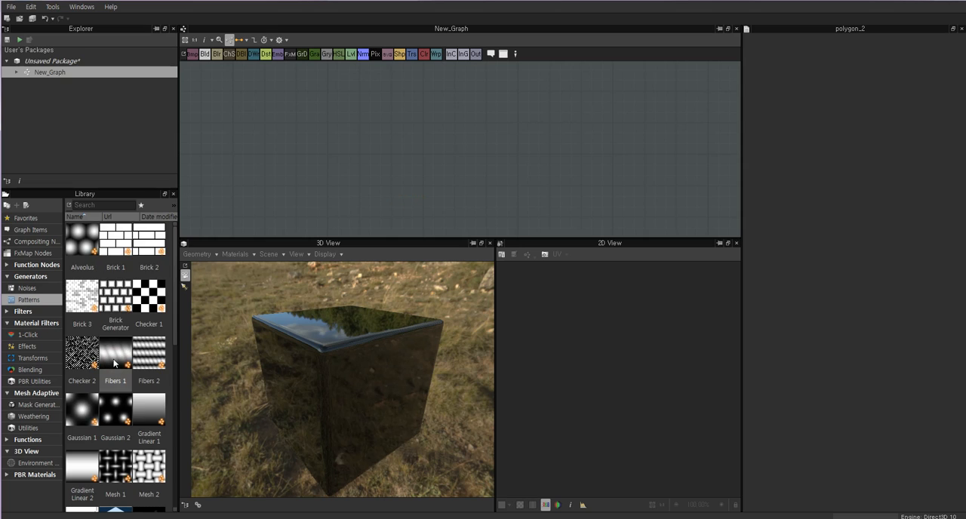
scroll(117, 360, down, 6)
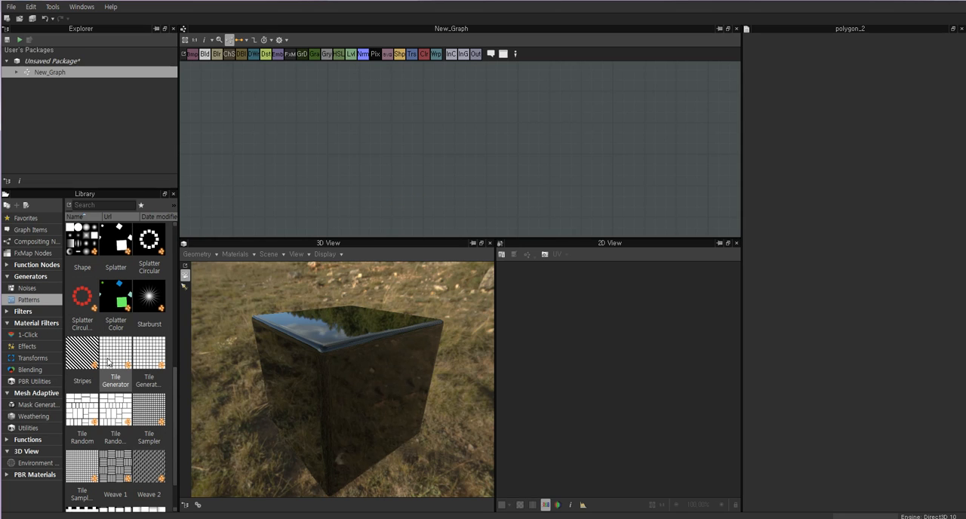
click(113, 362)
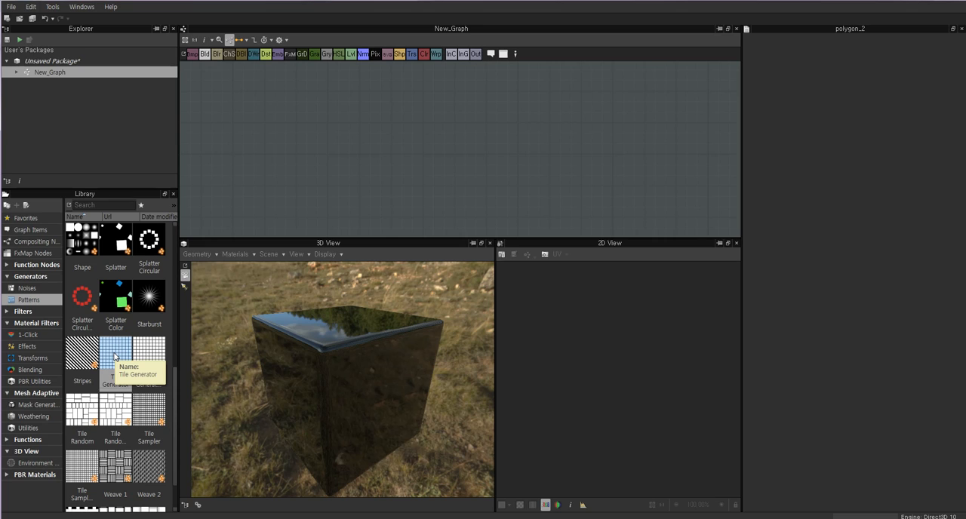
mouse_move(114, 356)
mouse_down()
mouse_move(292, 159)
mouse_move(313, 113)
mouse_move(148, 320)
mouse_move(110, 348)
mouse_move(353, 114)
mouse_move(441, 123)
mouse_move(444, 137)
mouse_up()
click(439, 134)
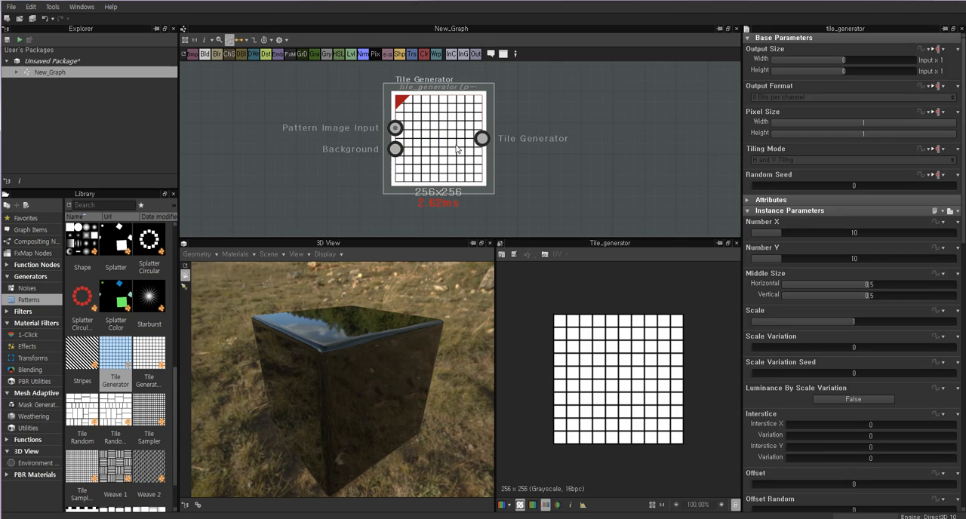
middle_drag(549, 130, 535, 155)
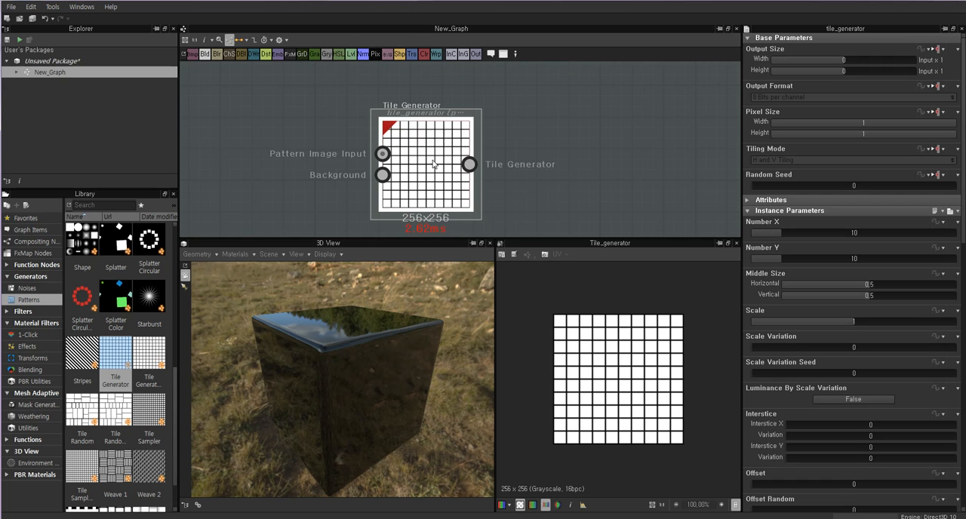
Connect the Tile Generator's output to the Base Color output node.
drag(397, 324, 336, 344)
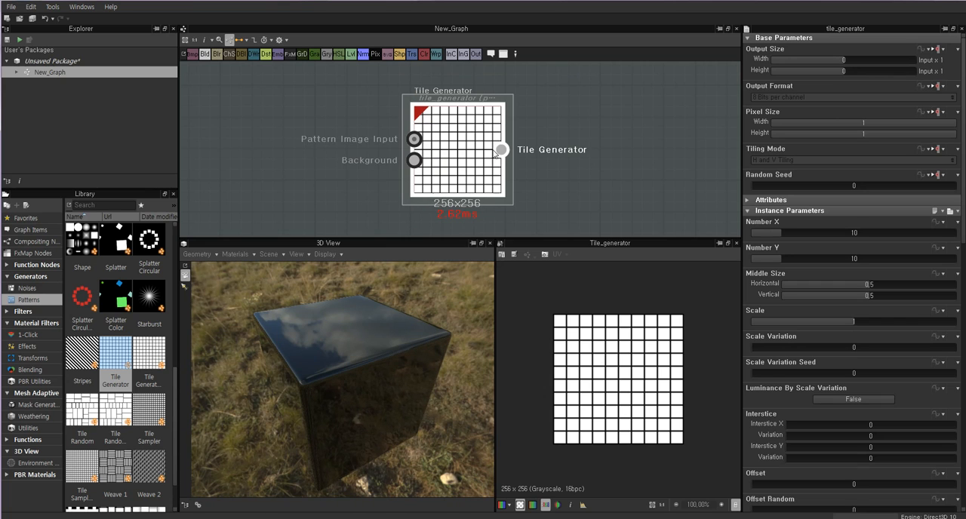
scroll(577, 158, down, 2)
scroll(577, 158, down, 2)
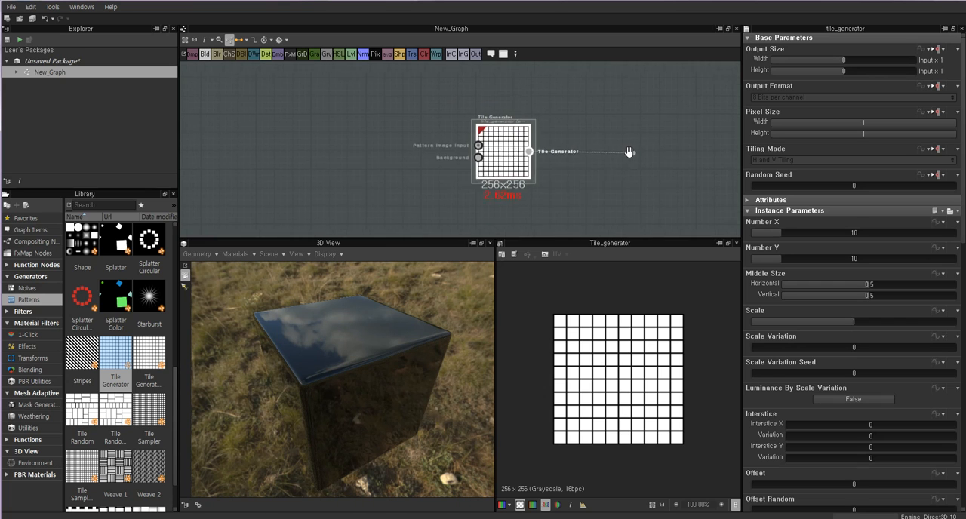
drag(547, 166, 649, 136)
drag(493, 151, 655, 149)
middle_drag(655, 150, 418, 160)
drag(255, 161, 644, 97)
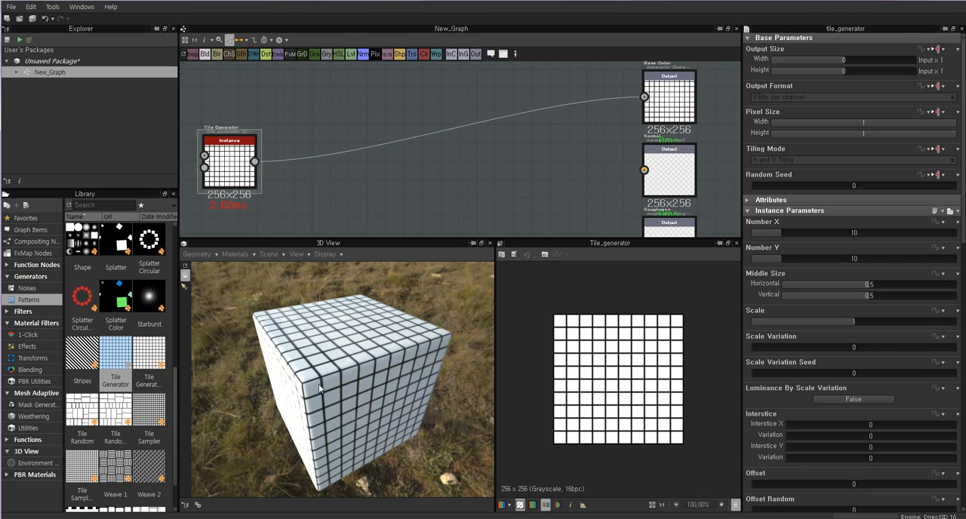
View the tile pattern on the cube from other angles and move the Tile Generator node level with the Base Color input.
drag(322, 388, 312, 296)
drag(230, 155, 230, 126)
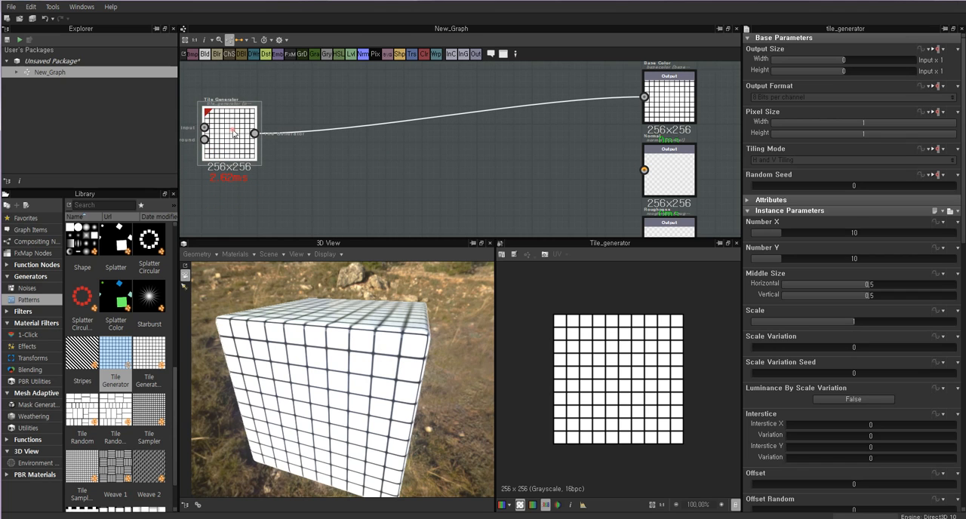
drag(369, 346, 375, 377)
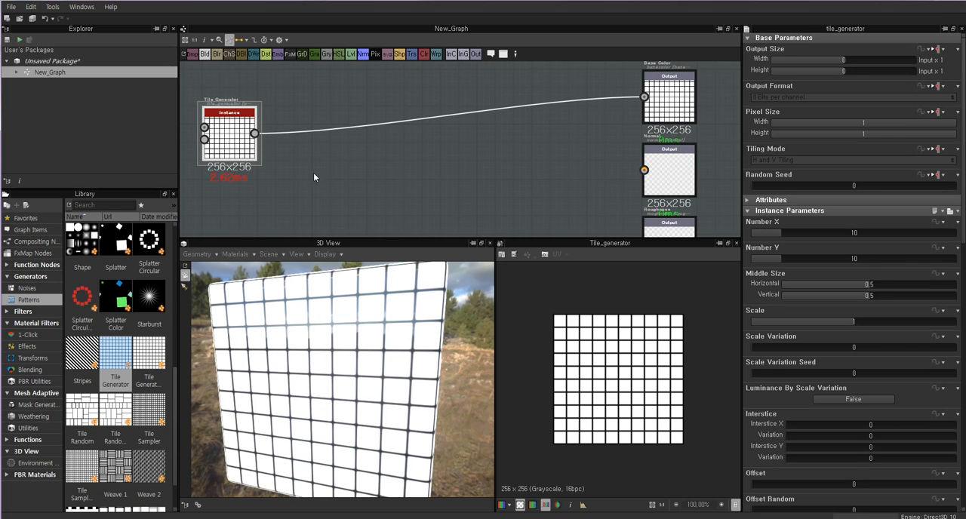
drag(228, 155, 227, 137)
middle_drag(331, 155, 433, 168)
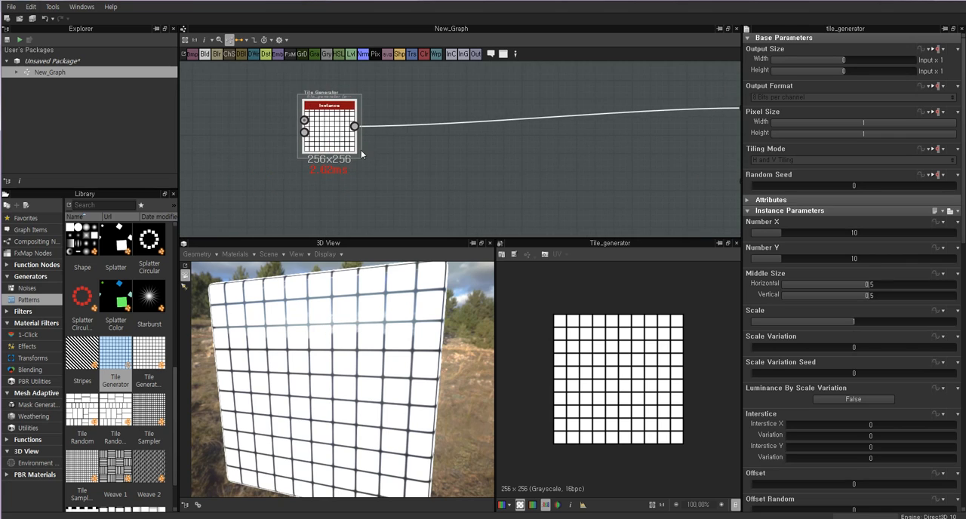
drag(339, 139, 331, 120)
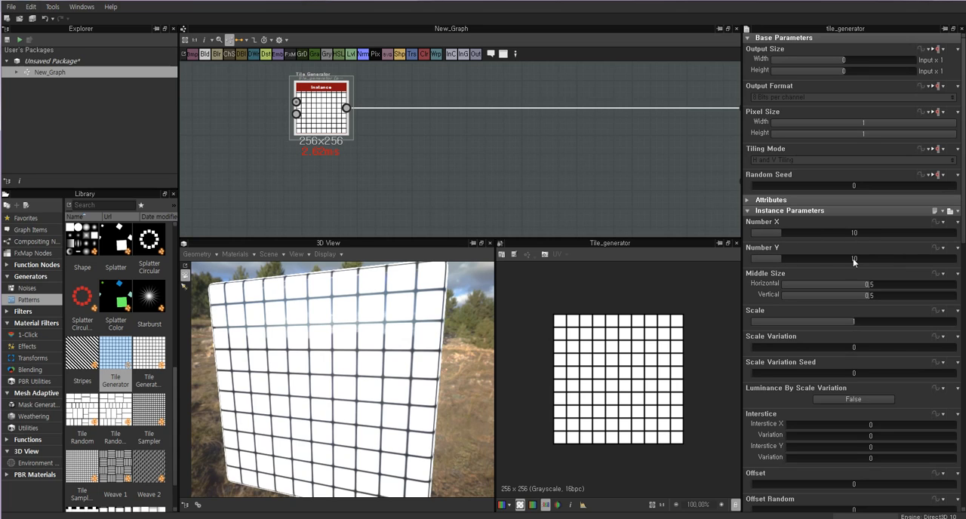
Set both Number X and Number Y of the Tile Generator to 5.
drag(781, 232, 765, 237)
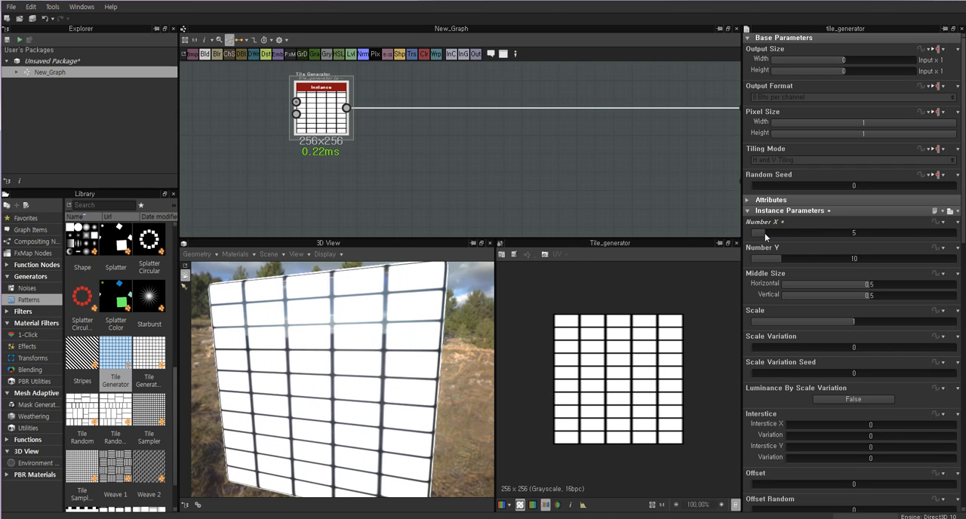
drag(365, 363, 389, 334)
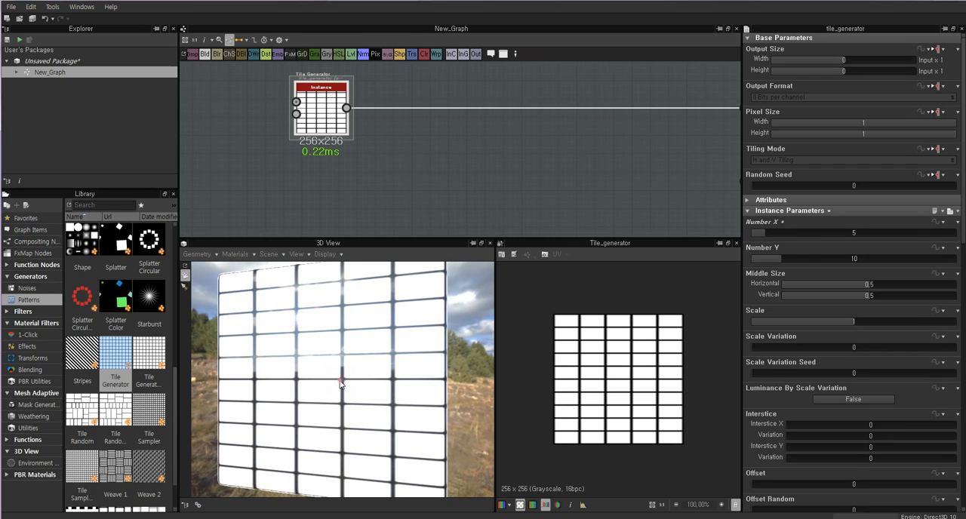
drag(339, 384, 360, 397)
drag(786, 258, 763, 260)
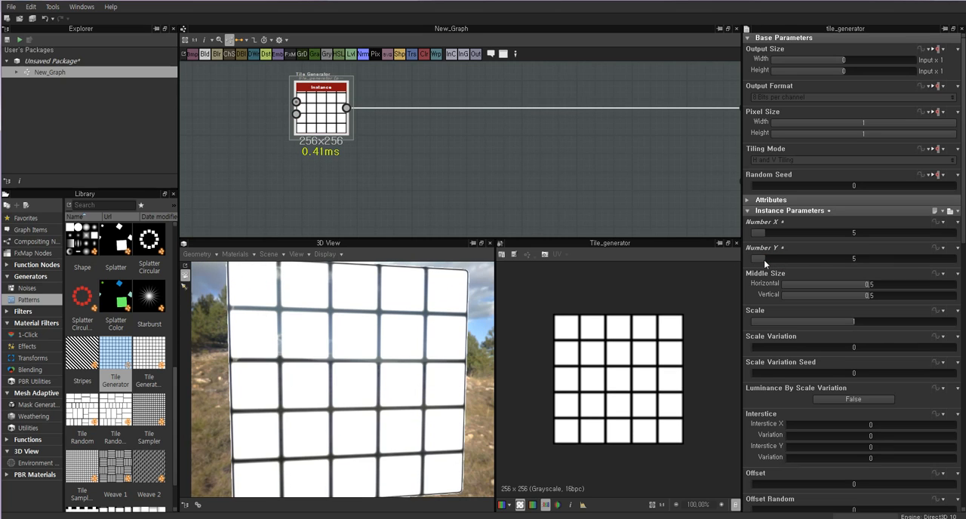
Examine the 5 by 5 tile pattern in the 2D preview, on the cube from several angles, and along its connection to Base Color.
scroll(626, 359, down, 2)
scroll(625, 356, down, 2)
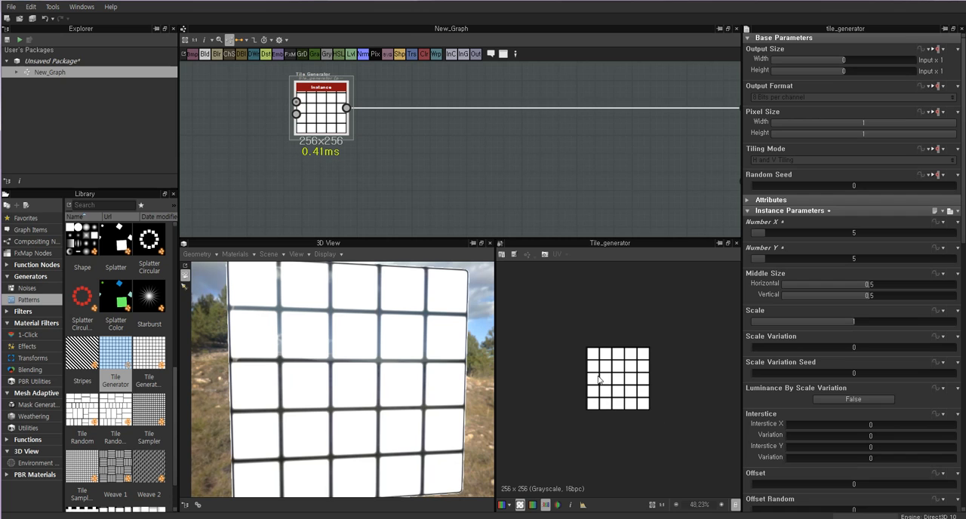
scroll(621, 364, up, 2)
scroll(362, 351, down, 3)
drag(382, 358, 331, 369)
click(410, 149)
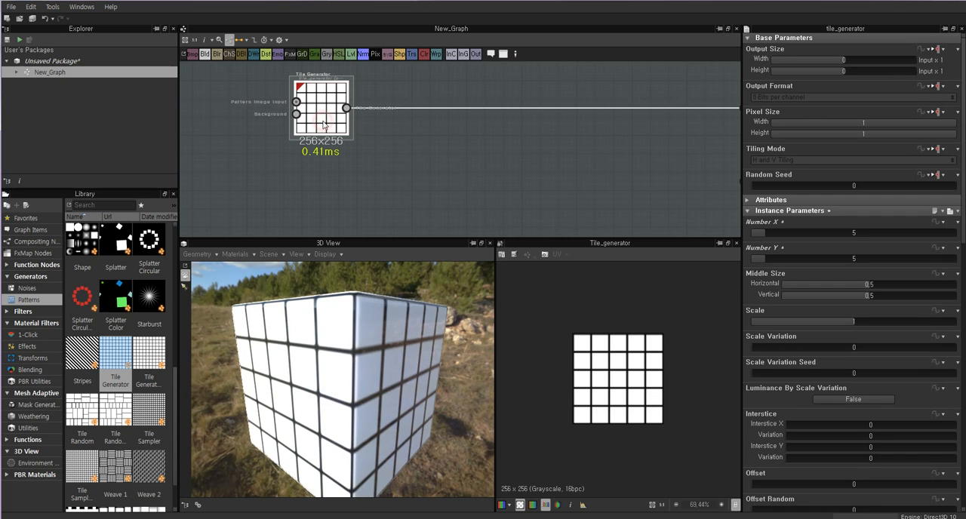
scroll(464, 125, down, 3)
middle_drag(507, 145, 442, 157)
scroll(362, 149, up, 3)
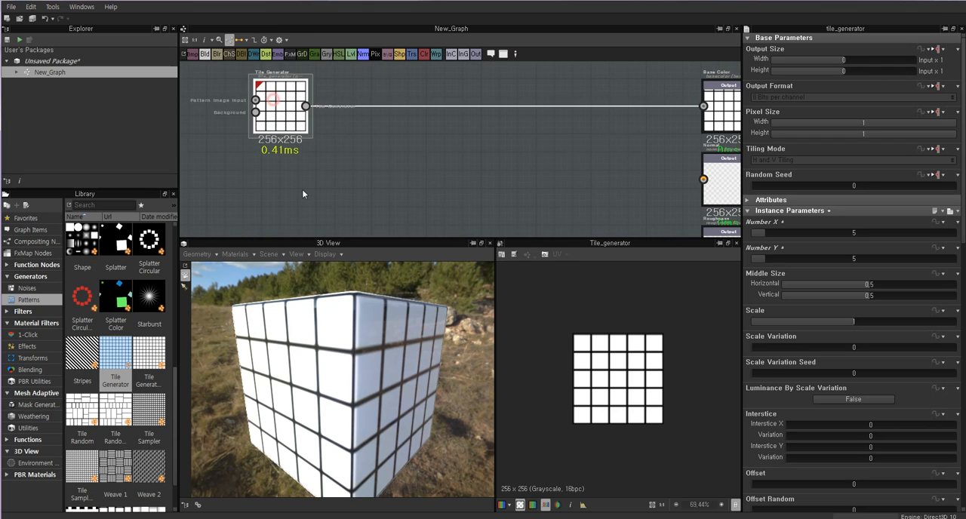
click(321, 172)
click(295, 112)
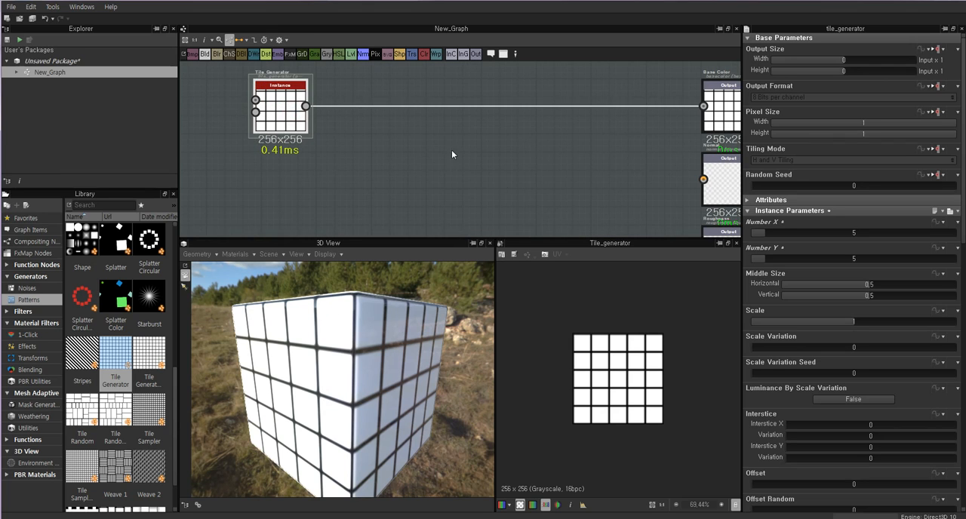
drag(341, 383, 368, 369)
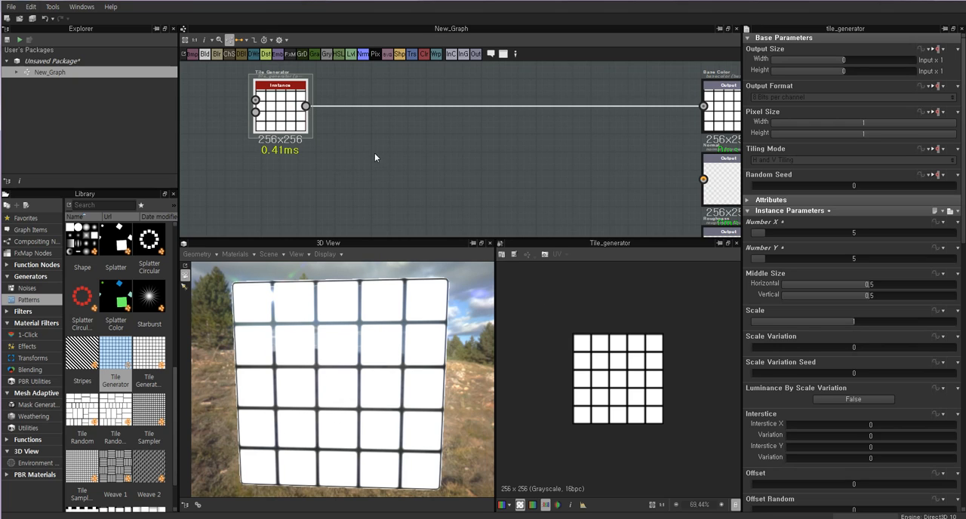
Review the Tile Generator's instance parameters and the available Pattern Type shapes, keeping Brick selected.
scroll(809, 370, down, 3)
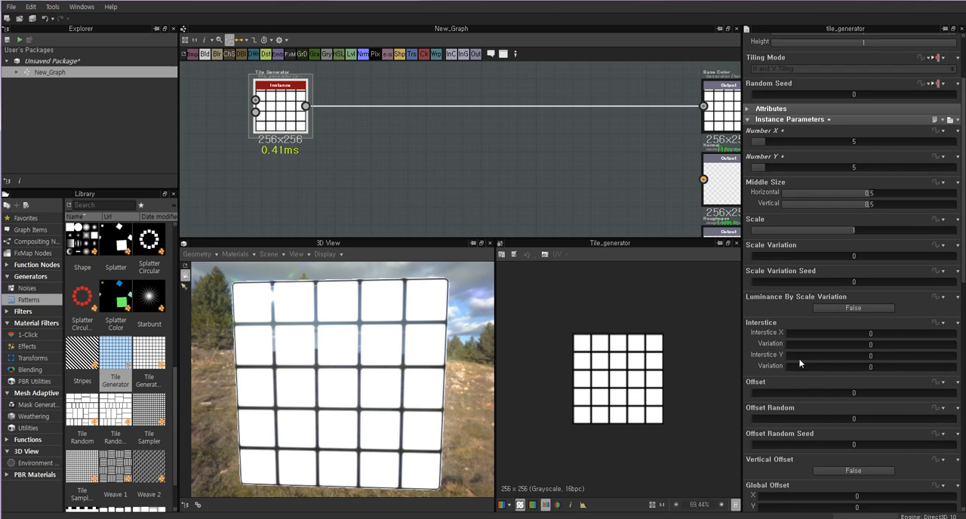
scroll(800, 356, up, 2)
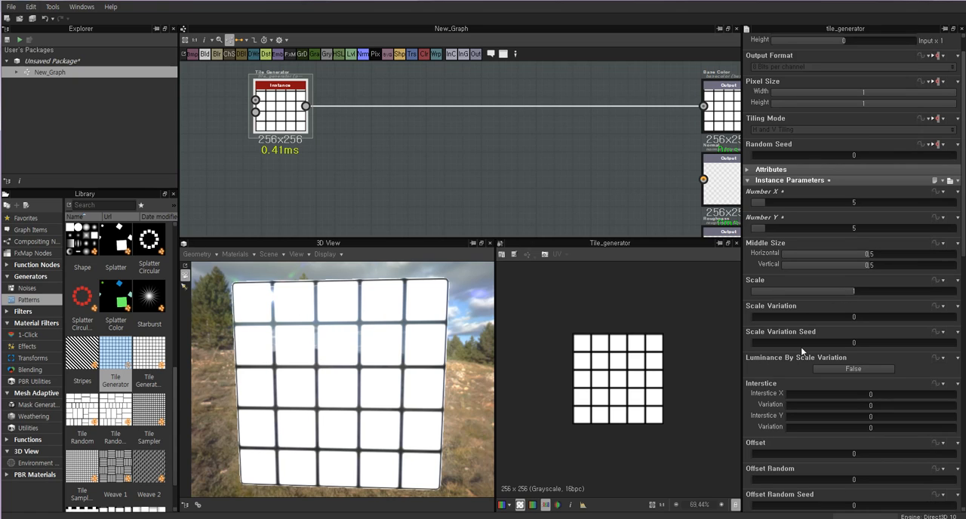
scroll(842, 317, down, 9)
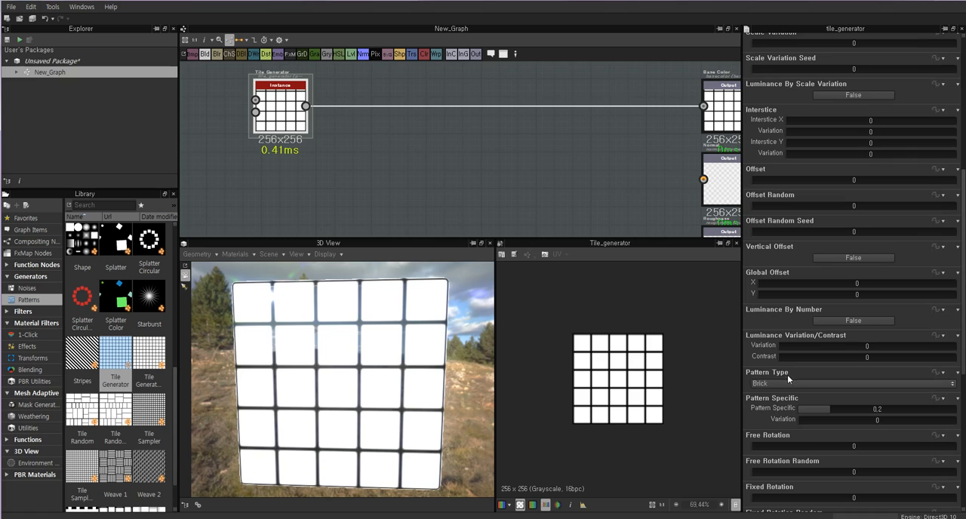
click(771, 383)
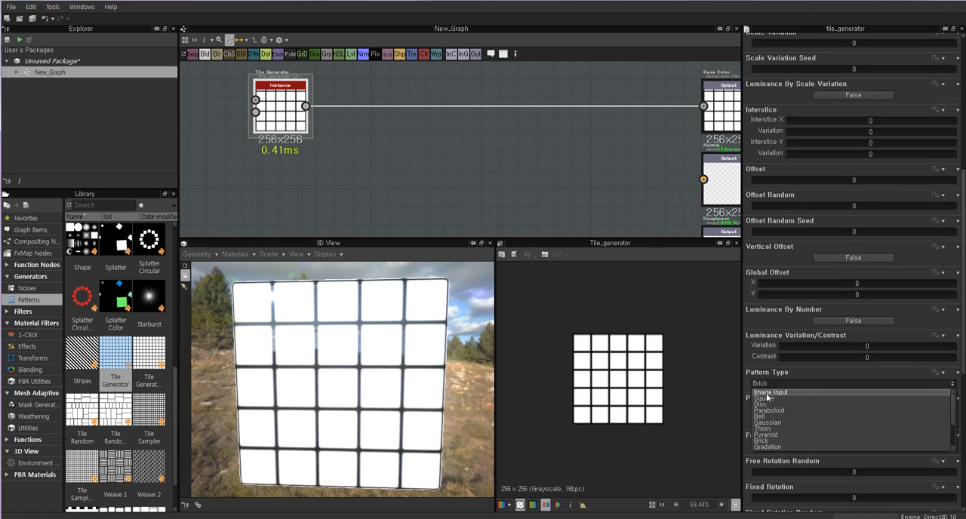
click(766, 442)
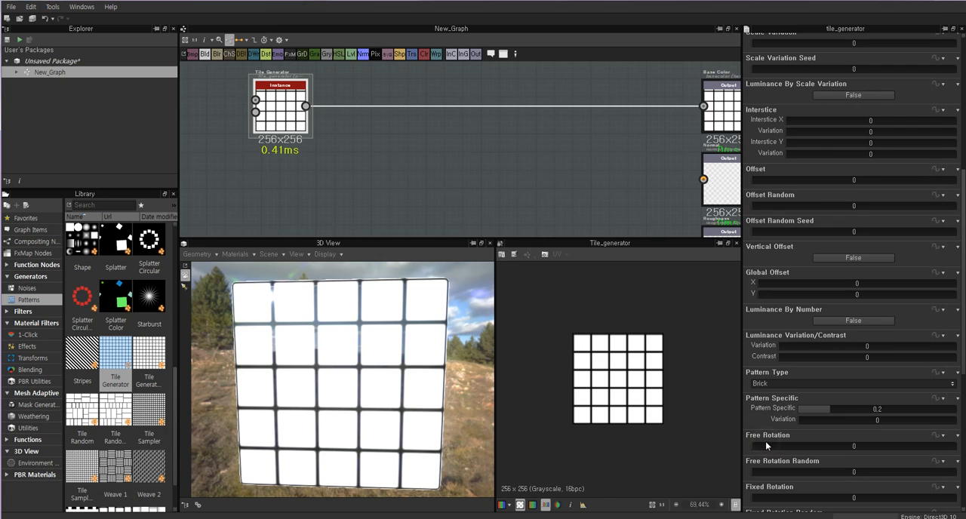
Set the Tile Generator's Free Rotation to 45 and check the rotated pattern on the cube and in the 2D preview.
scroll(819, 410, down, 2)
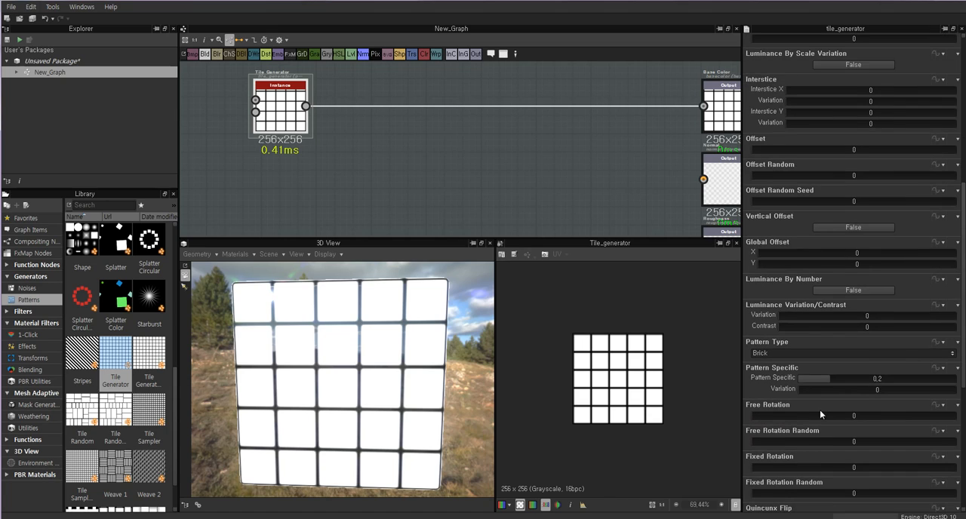
scroll(783, 397, down, 3)
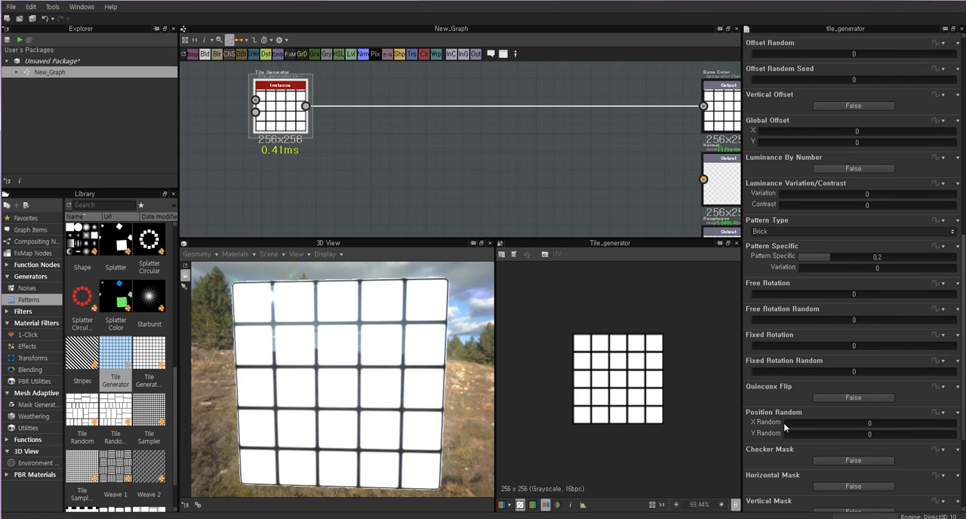
mouse_move(781, 295)
mouse_down()
mouse_move(752, 298)
mouse_move(808, 292)
mouse_move(770, 297)
mouse_up()
double_click(850, 295)
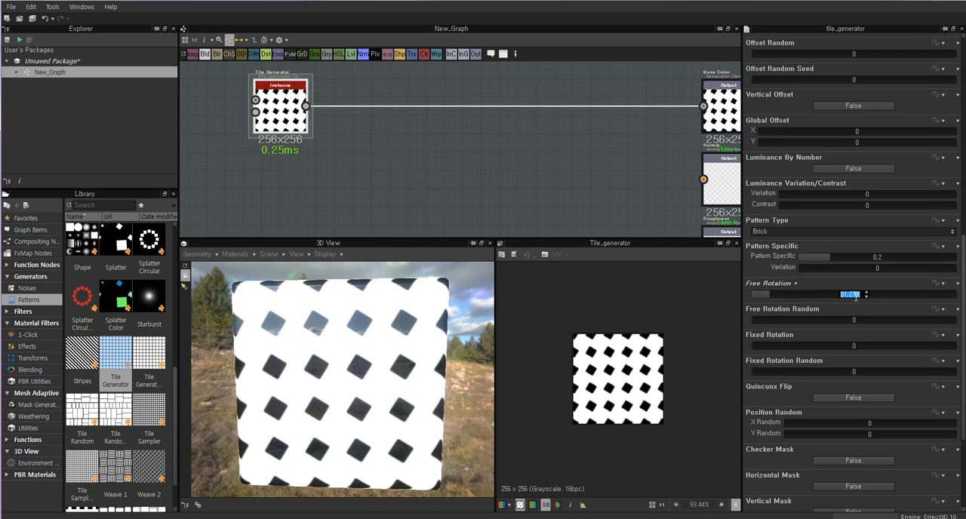
text(45)
key(Return)
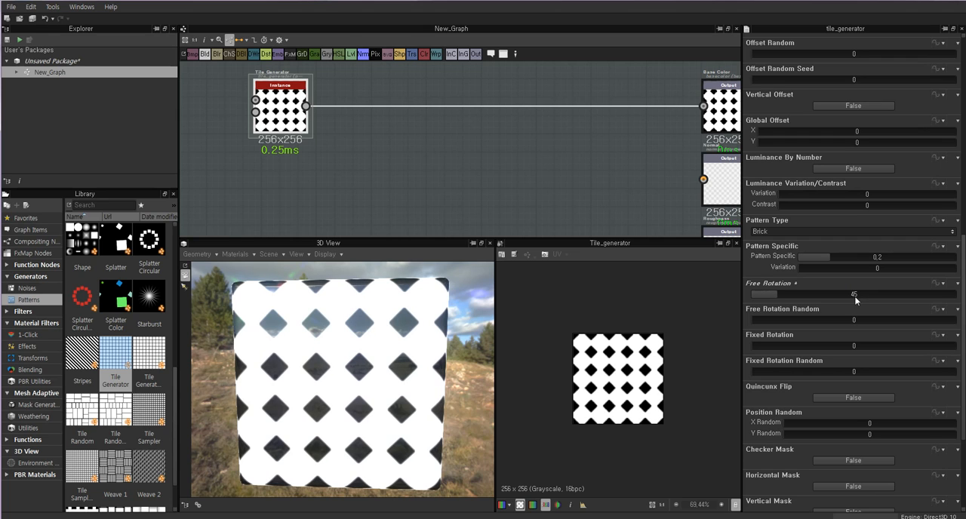
drag(463, 379, 309, 380)
scroll(596, 350, up, 3)
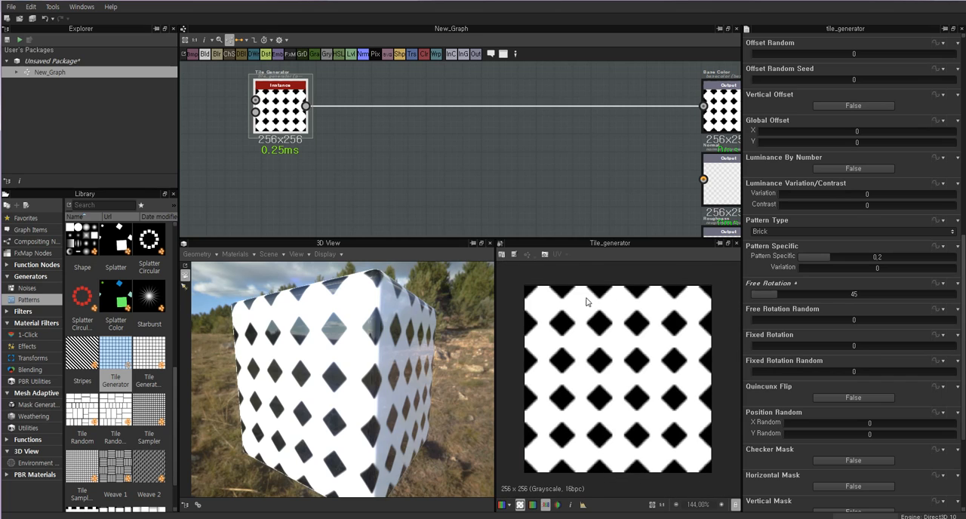
Reduce the Tile Generator's Scale to 0.78 and inspect the diamond edges up close in the 2D preview.
scroll(793, 265, up, 6)
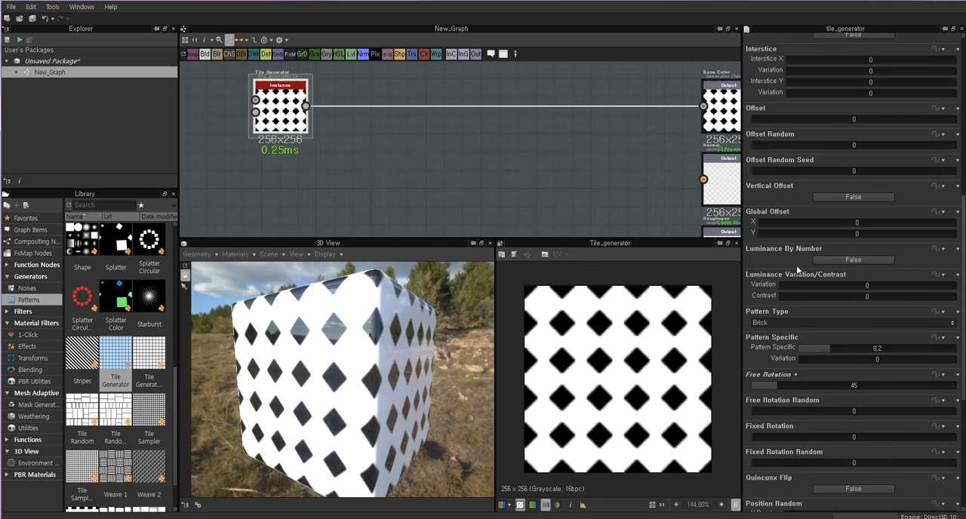
scroll(794, 269, up, 1)
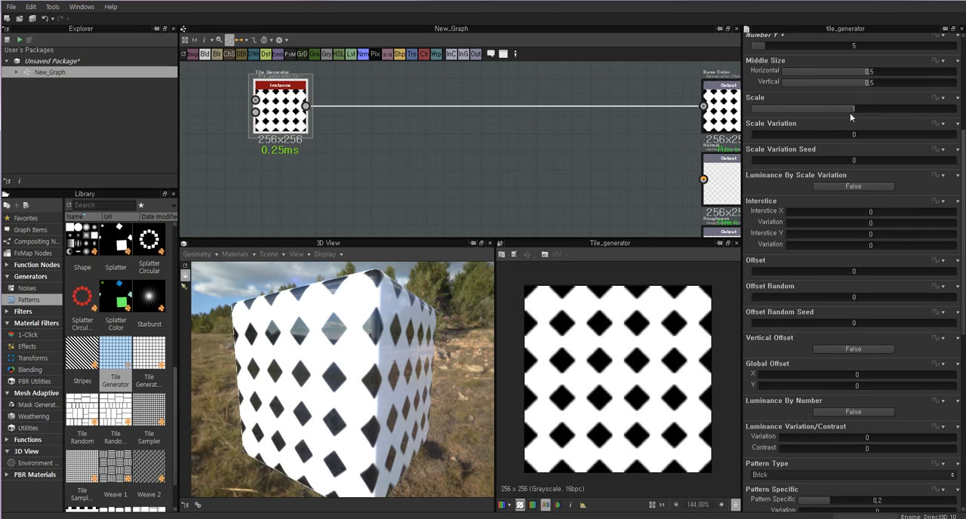
drag(853, 108, 830, 110)
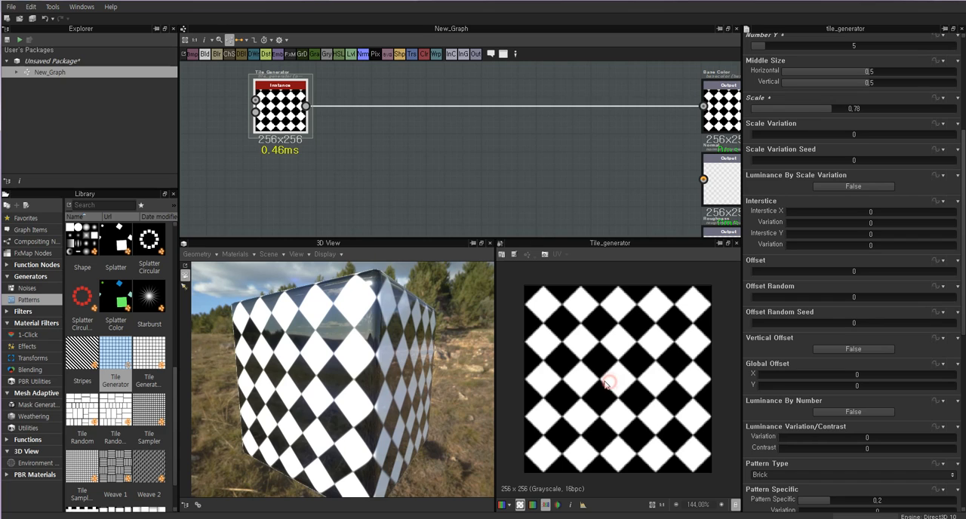
scroll(627, 358, up, 4)
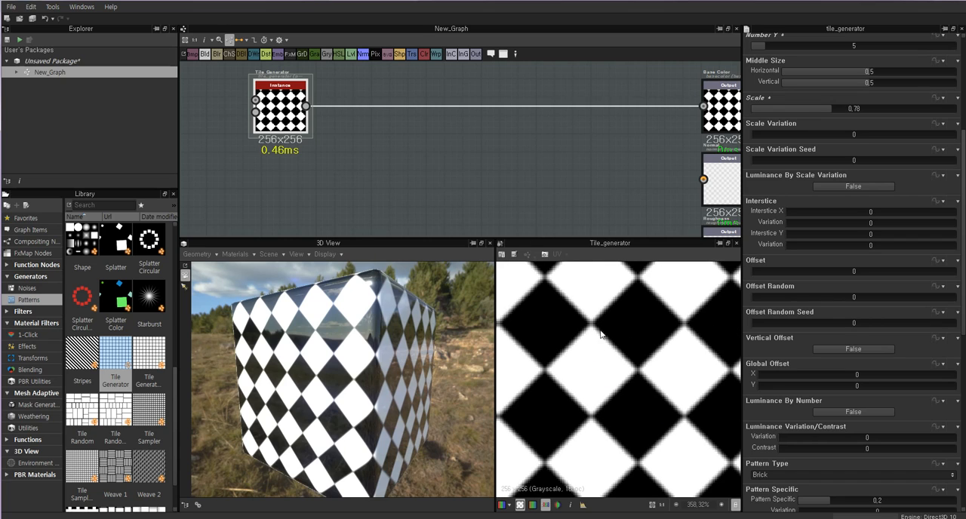
Set the Tile Generator's Output Size width and height to 1 and compare its resolution with the Base Color and Normal outputs.
middle_drag(609, 184, 528, 189)
middle_drag(467, 157, 626, 156)
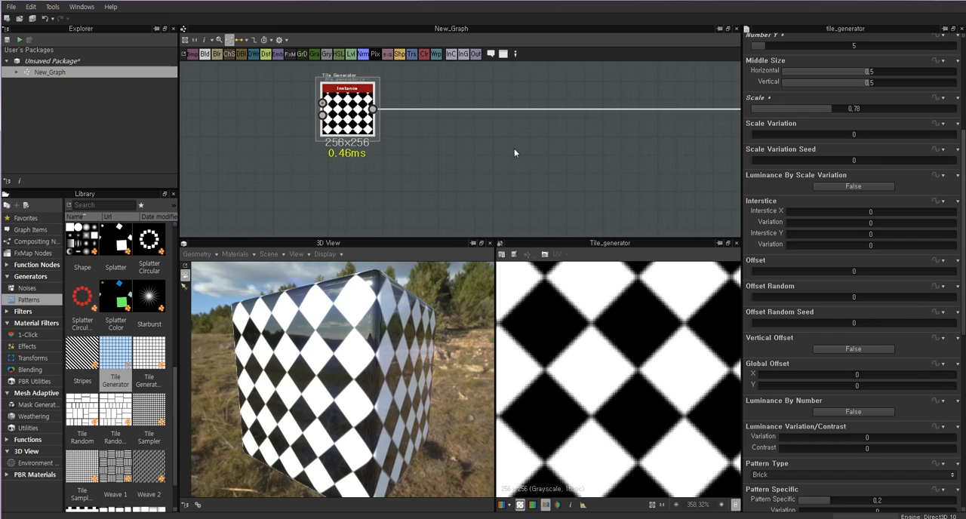
middle_drag(515, 151, 341, 162)
middle_drag(510, 174, 641, 172)
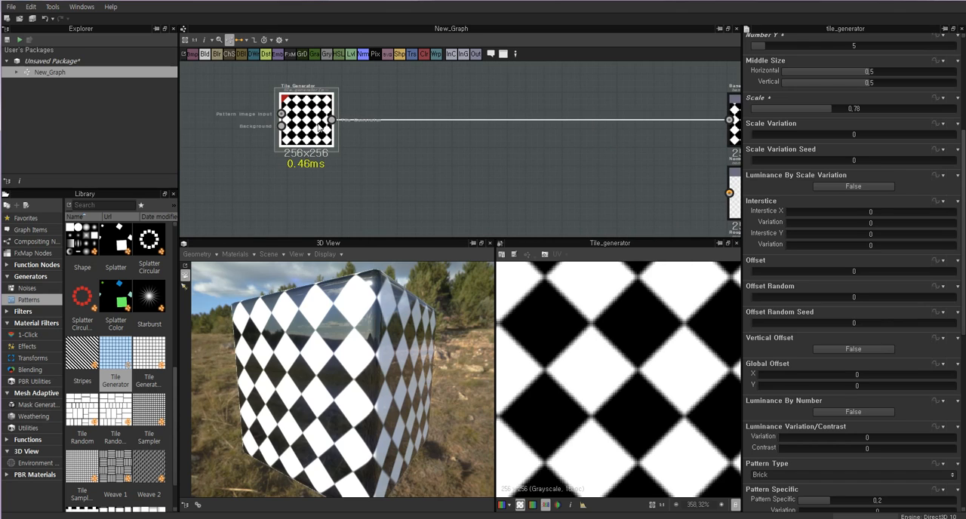
click(309, 125)
scroll(873, 134, up, 5)
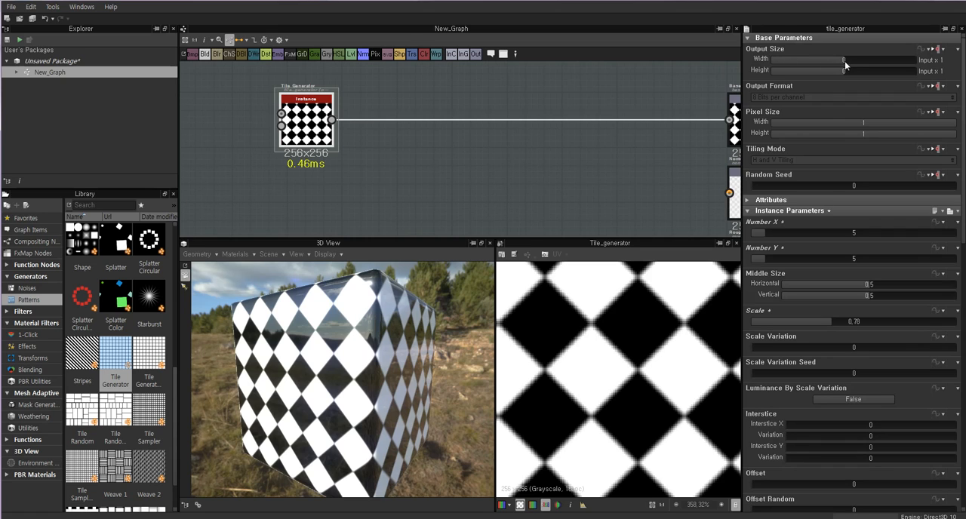
drag(844, 61, 847, 62)
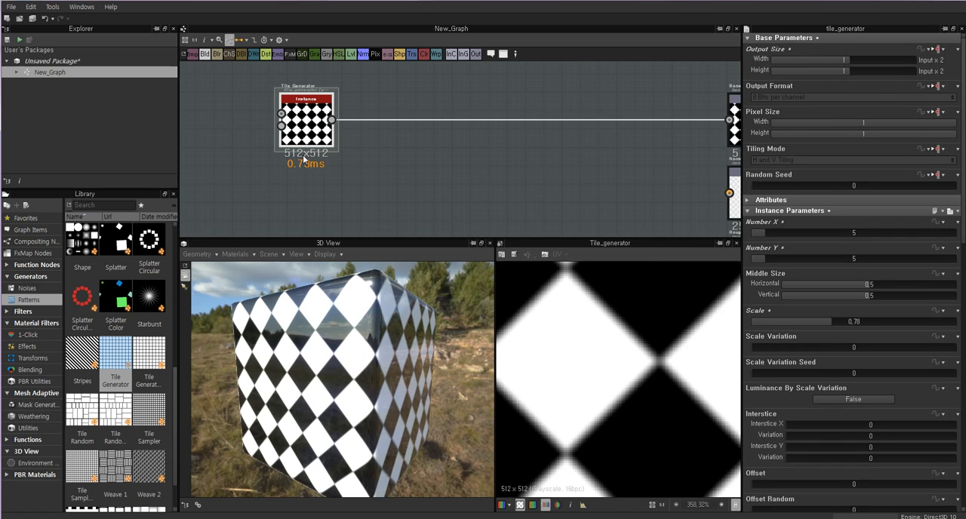
middle_drag(550, 161, 417, 156)
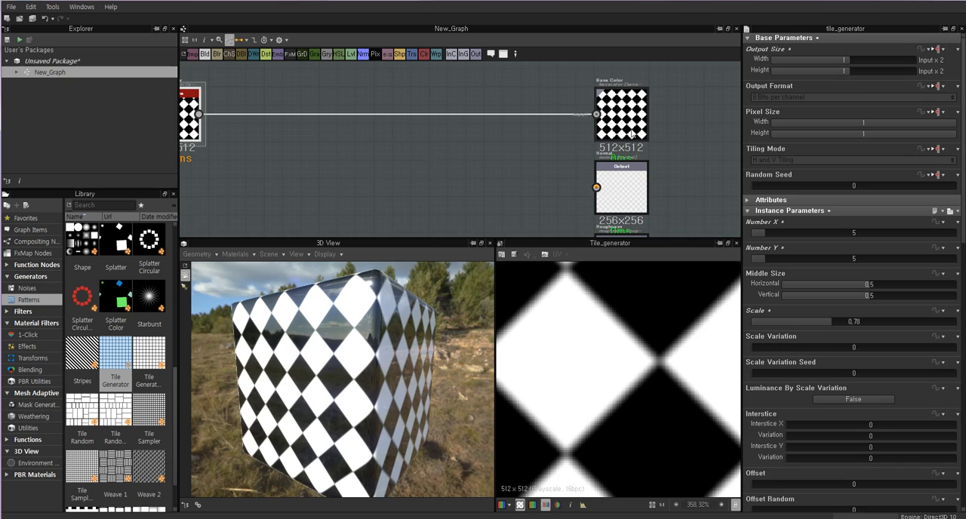
middle_drag(274, 154, 425, 154)
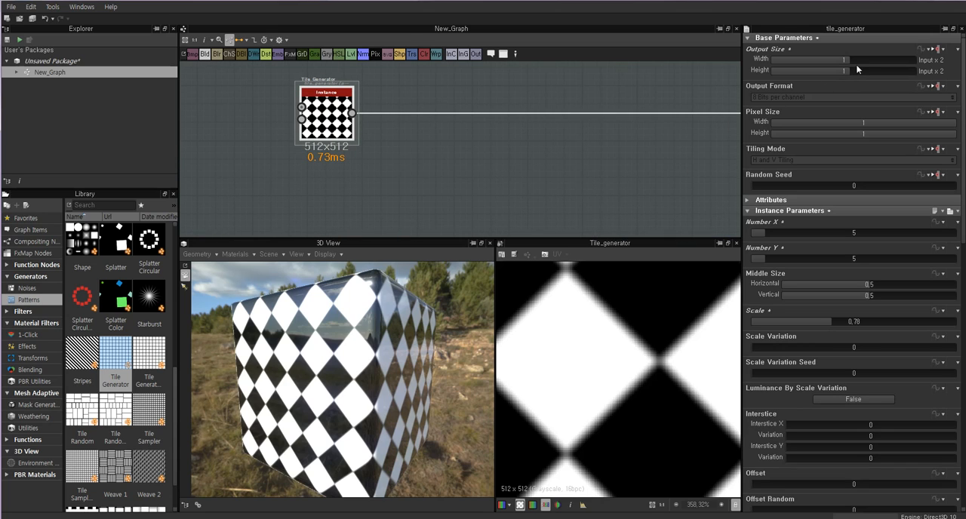
Raise the Tile Generator's Output Size width and height to 2 and inspect the Base Color output node.
drag(851, 62, 849, 78)
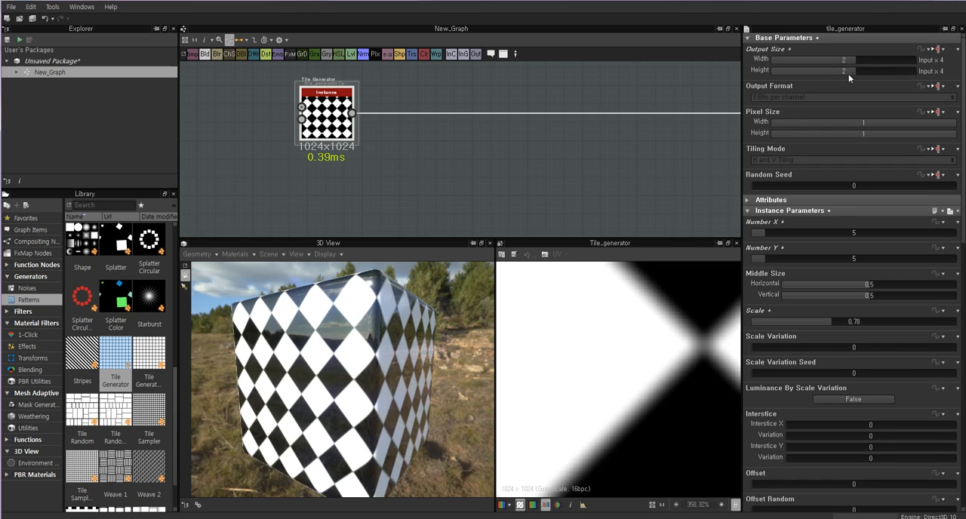
middle_drag(536, 151, 334, 156)
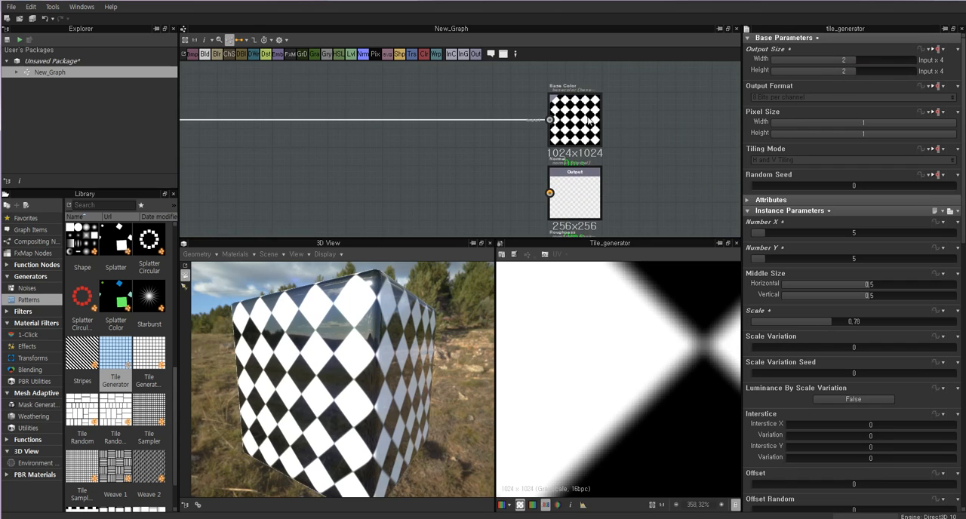
double_click(584, 117)
scroll(598, 152, down, 2)
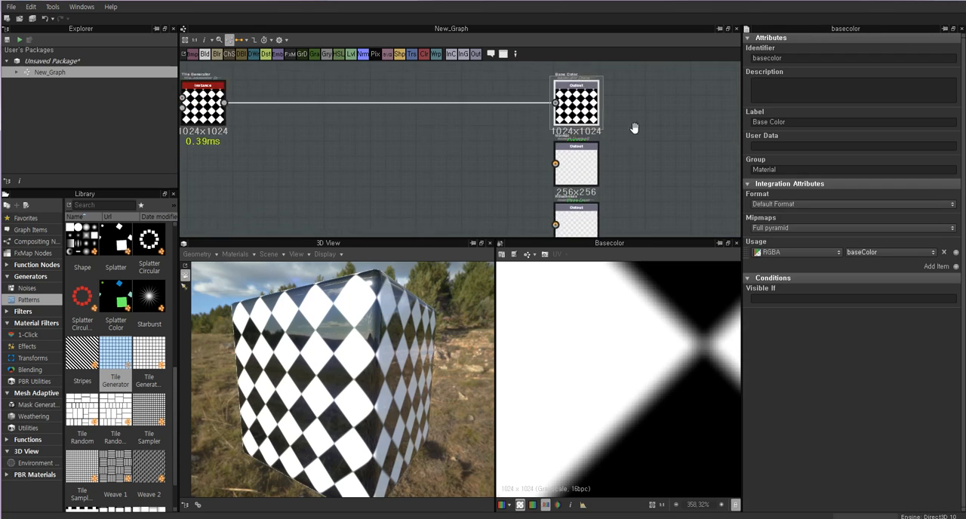
middle_drag(333, 171, 410, 177)
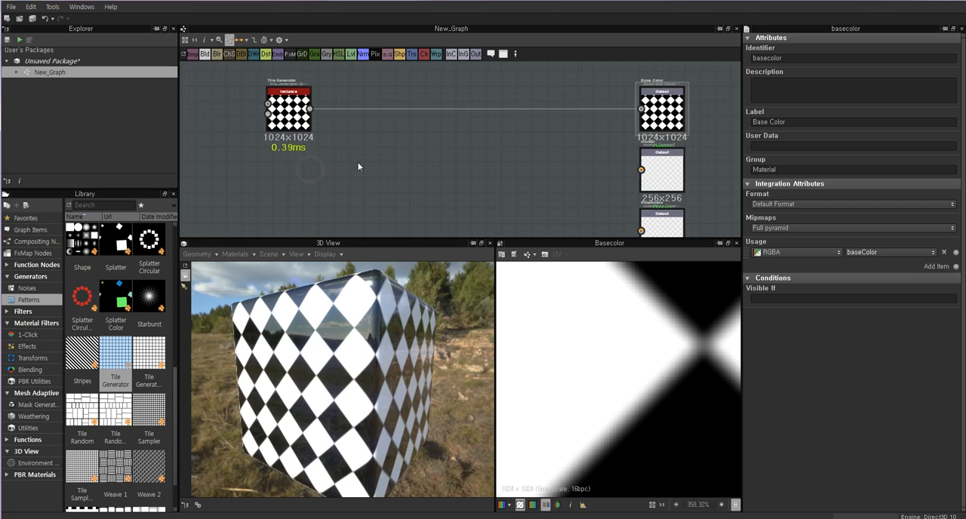
Return the Tile Generator's Output Size width and height to 0.
double_click(302, 117)
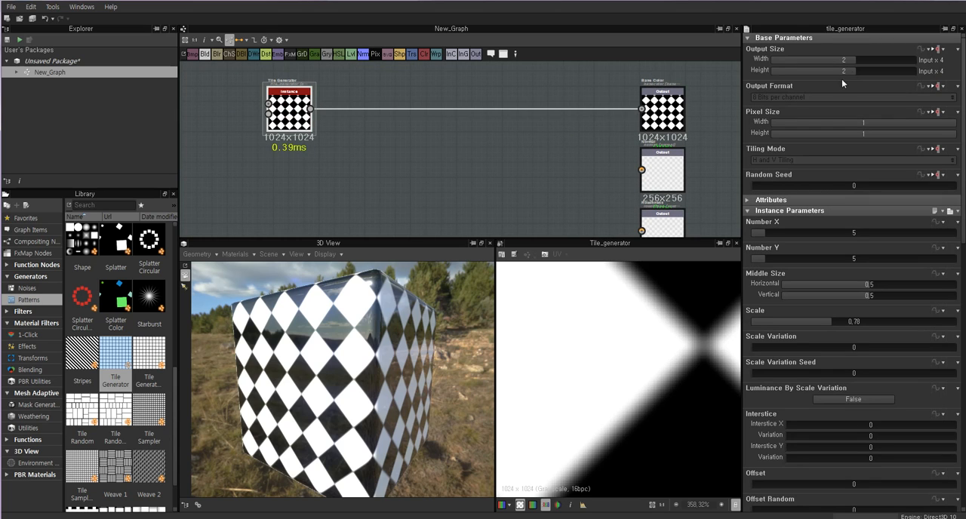
mouse_move(855, 59)
mouse_down()
mouse_move(845, 60)
mouse_move(845, 74)
mouse_up()
middle_drag(350, 162, 304, 162)
middle_drag(443, 166, 424, 173)
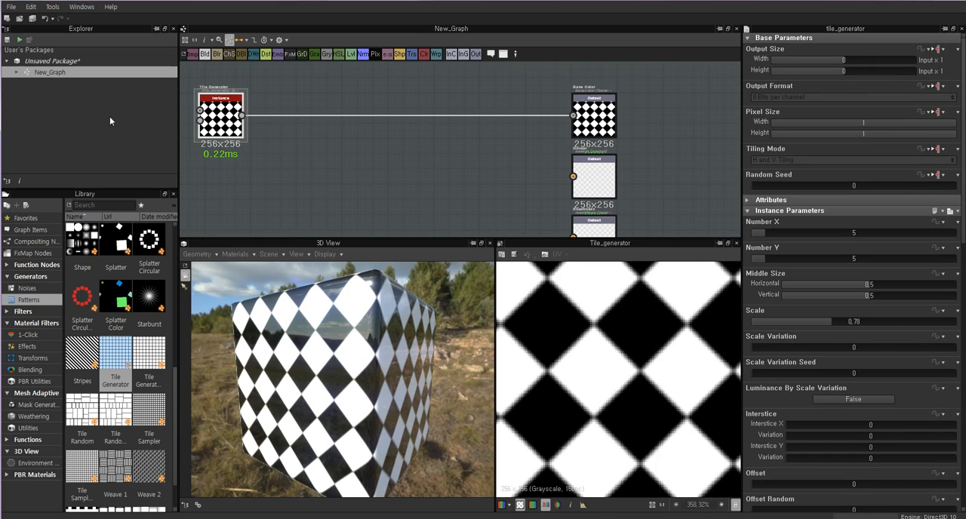
Set the Output Size width and height of the whole New_Graph to 1 and check the resolution of all its output nodes.
click(37, 76)
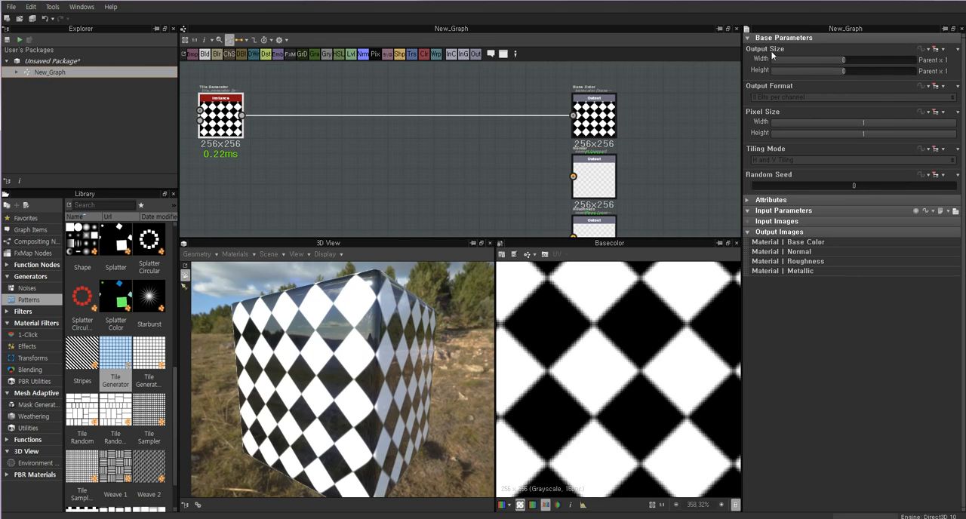
click(846, 60)
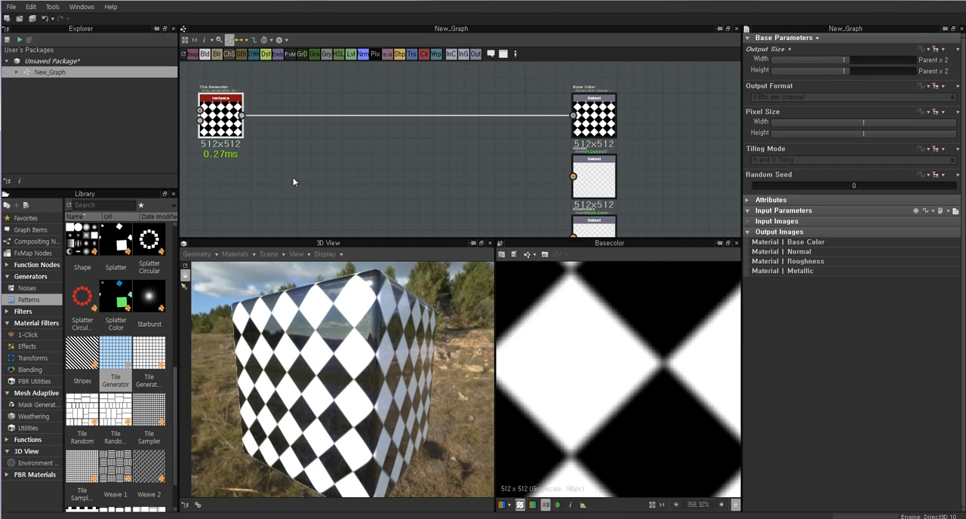
middle_drag(588, 143, 553, 98)
scroll(555, 99, down, 1)
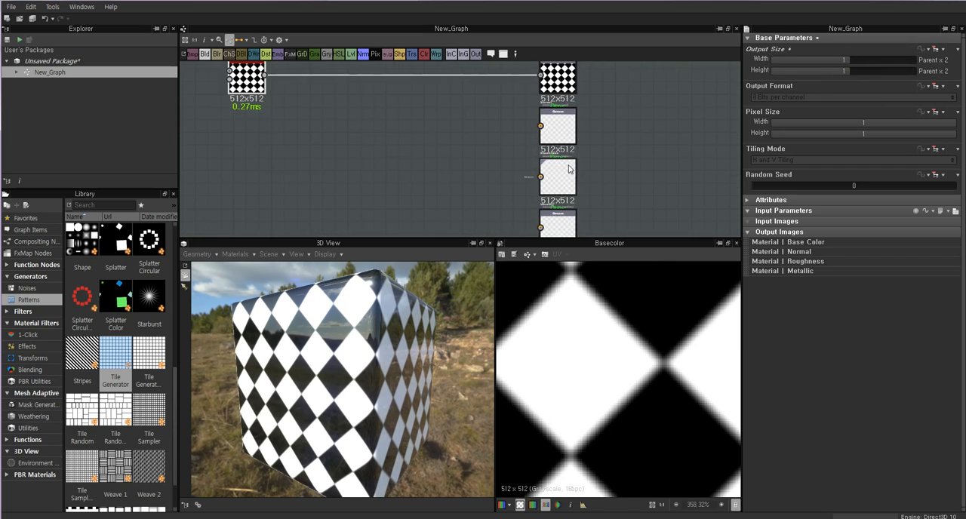
middle_drag(528, 169, 558, 154)
click(846, 70)
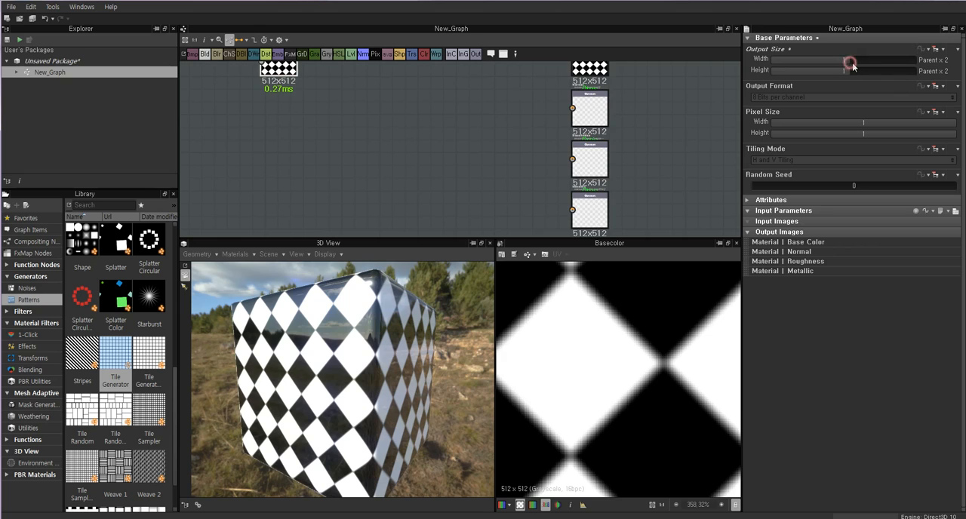
Set the Output Size width and height of the whole New_Graph to 2 and check the resolution of its nodes.
middle_drag(380, 134, 445, 184)
scroll(613, 124, down, 1)
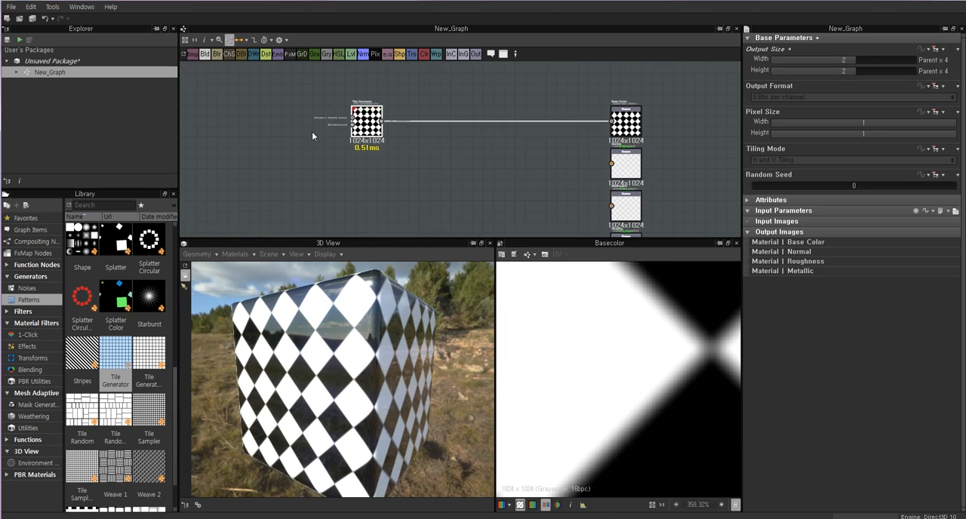
click(54, 60)
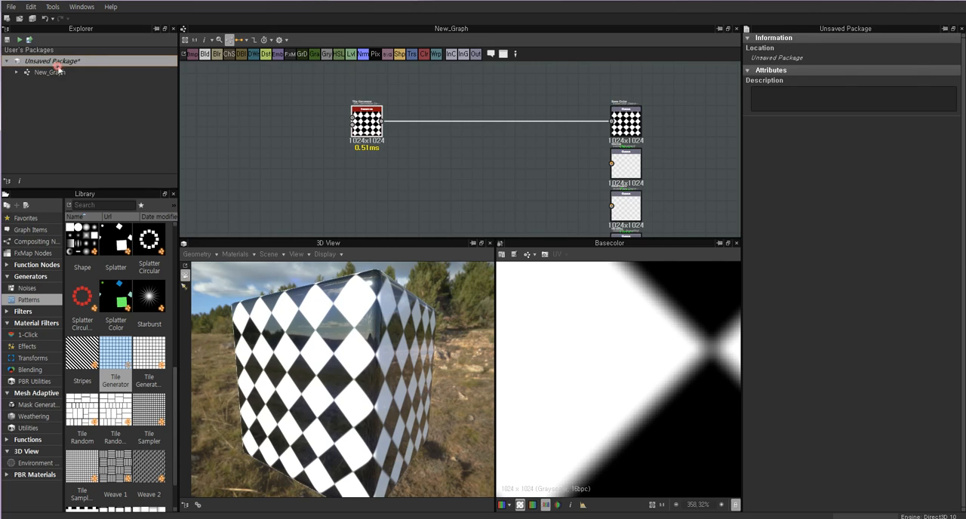
click(49, 72)
Lower the Tile Generator's Output Size width and height to -1.
click(364, 129)
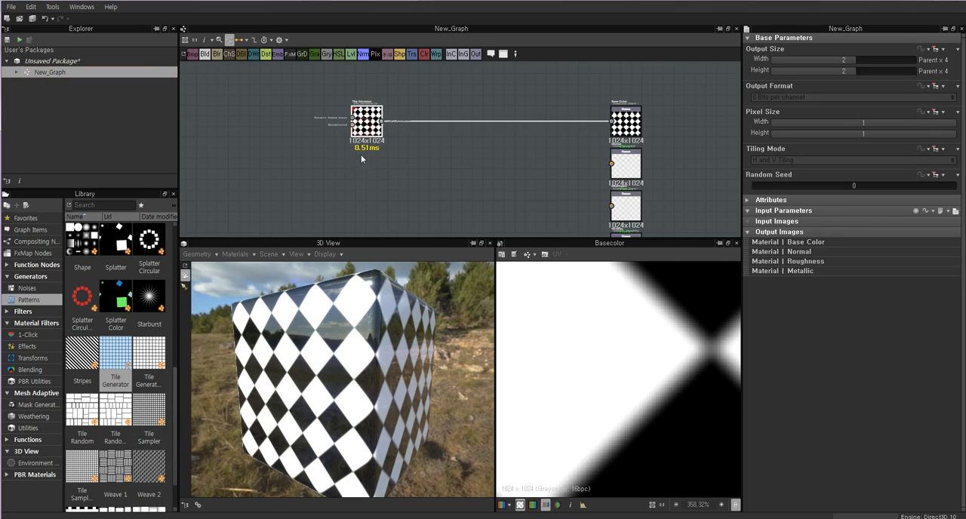
middle_drag(627, 166, 622, 145)
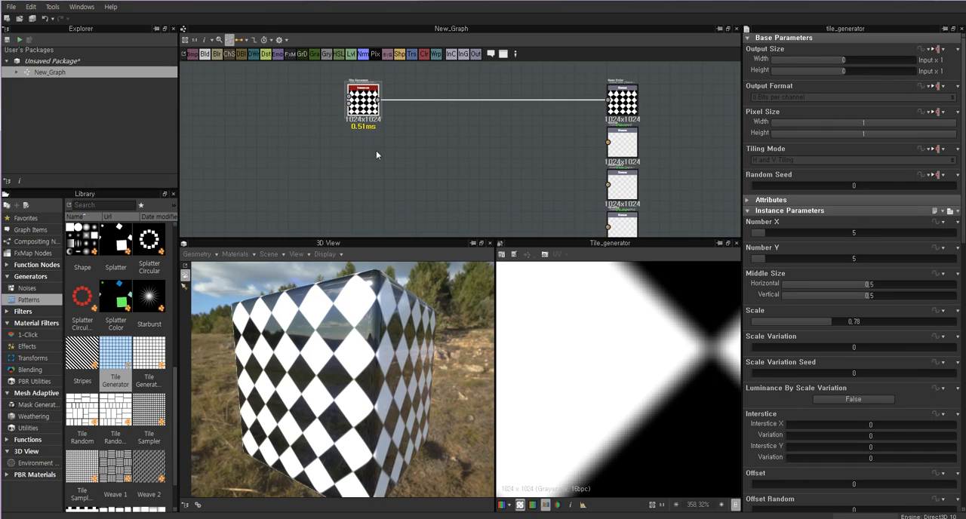
double_click(844, 60)
drag(844, 70, 838, 59)
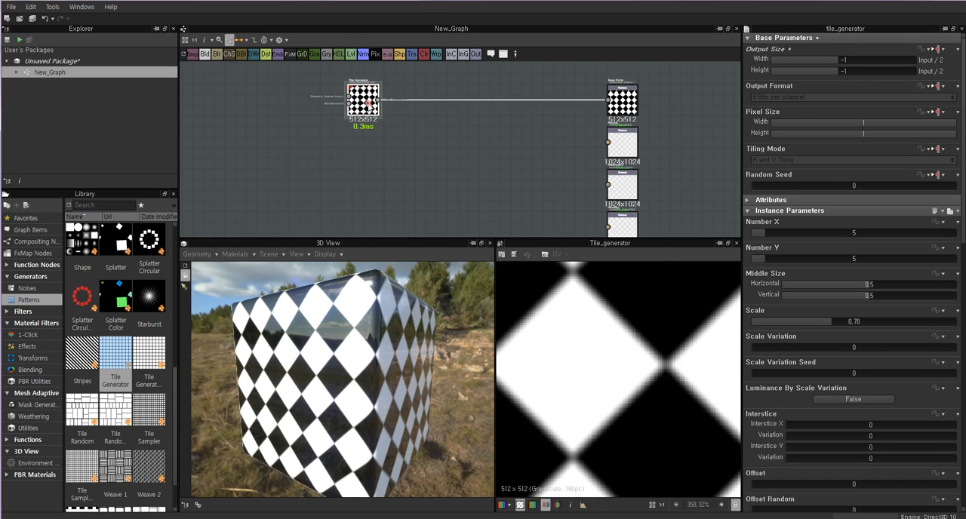
Compare the graph's Output Size with the Tile Generator's, and return the Tile Generator's width and height to 0.
click(641, 95)
click(364, 102)
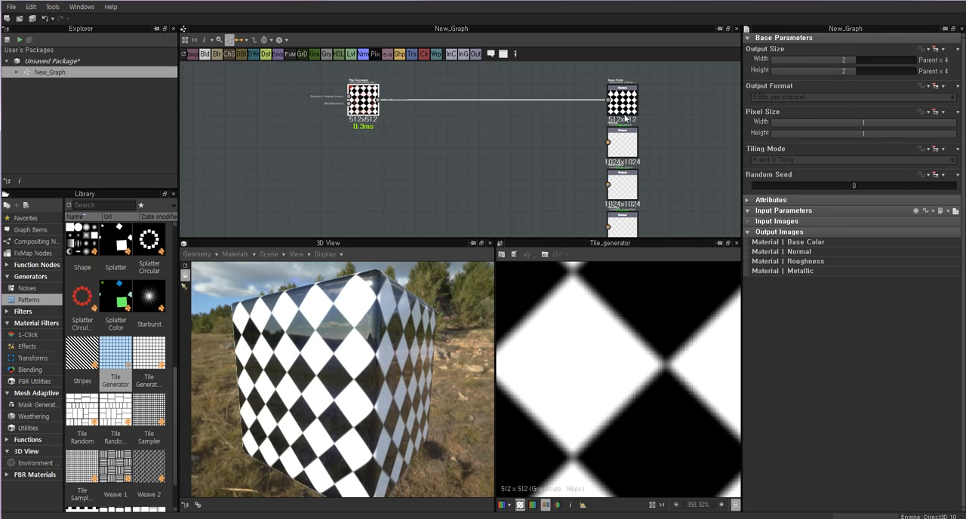
drag(842, 64, 845, 71)
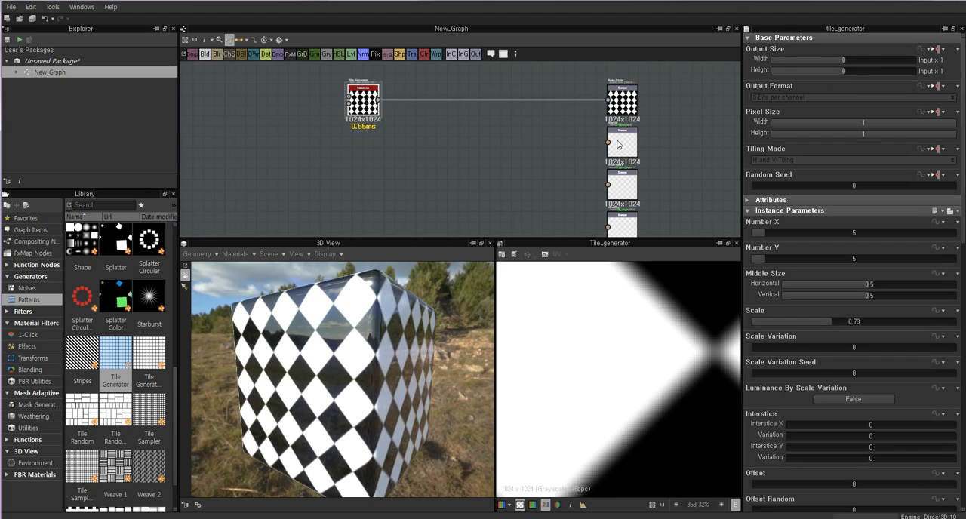
Examine the tile pattern's sharpness on the cube in the 3D view from several angles and distances.
middle_drag(411, 121, 446, 134)
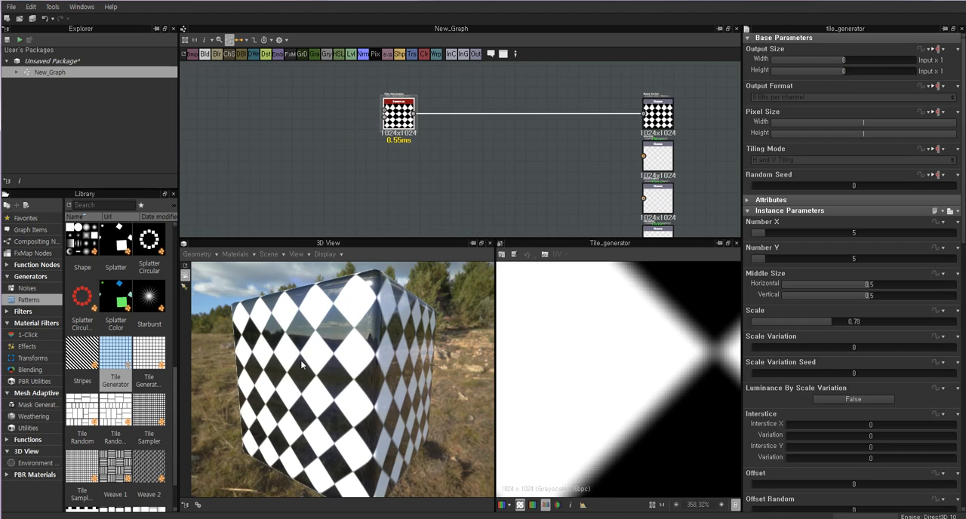
drag(302, 363, 355, 370)
scroll(359, 354, up, 3)
scroll(362, 358, down, 1)
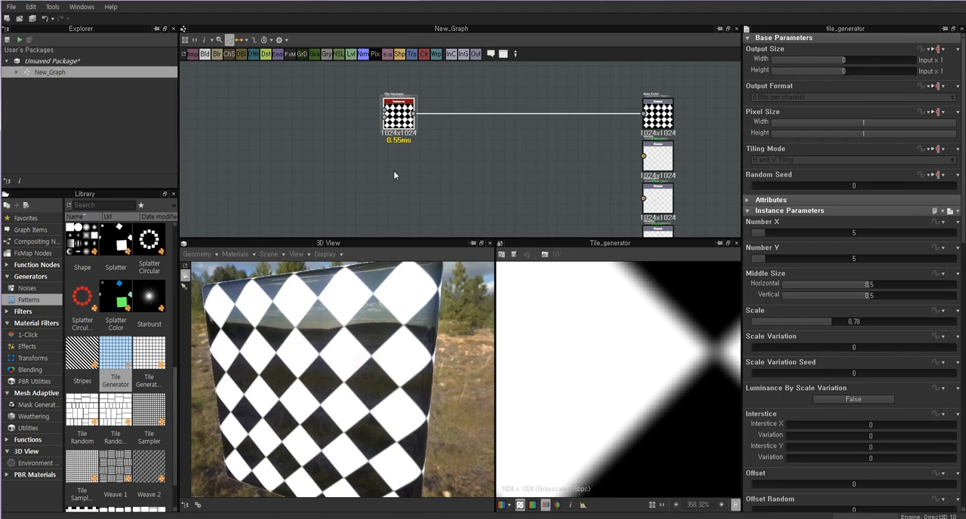
right_drag(328, 362, 327, 352)
mouse_move(329, 379)
mouse_down()
mouse_move(353, 368)
mouse_move(343, 302)
mouse_up()
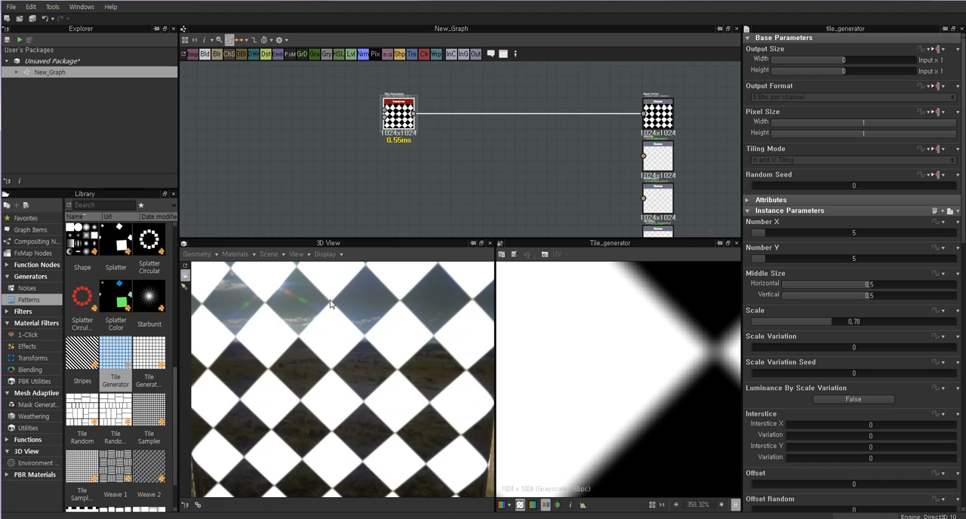
right_drag(330, 300, 338, 345)
click(433, 174)
Set the Tile Generator's Number X and Number Y to 4.
click(400, 114)
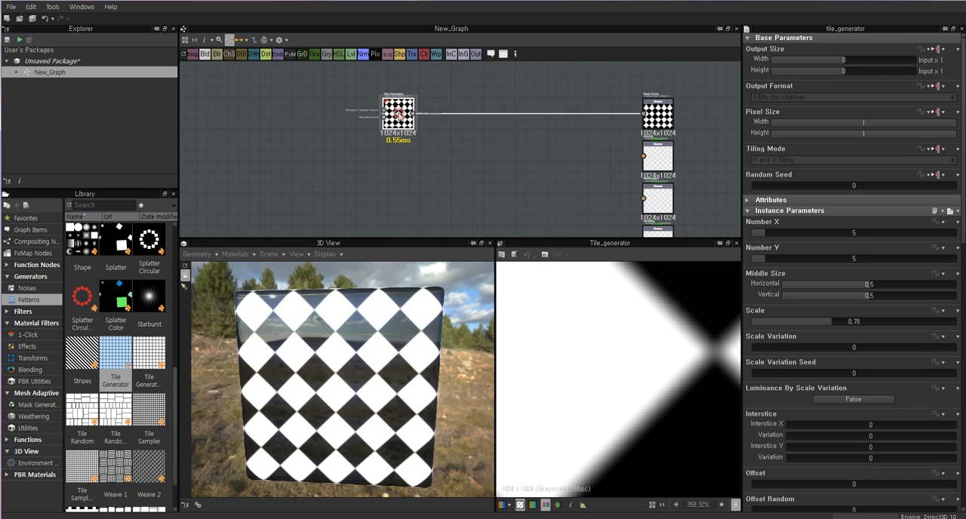
scroll(628, 360, down, 4)
scroll(631, 363, down, 6)
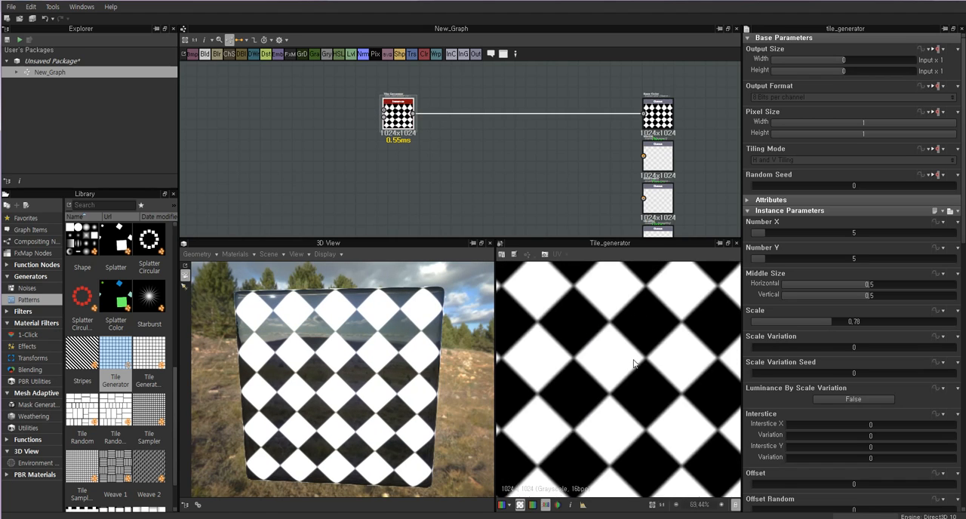
click(762, 233)
click(762, 259)
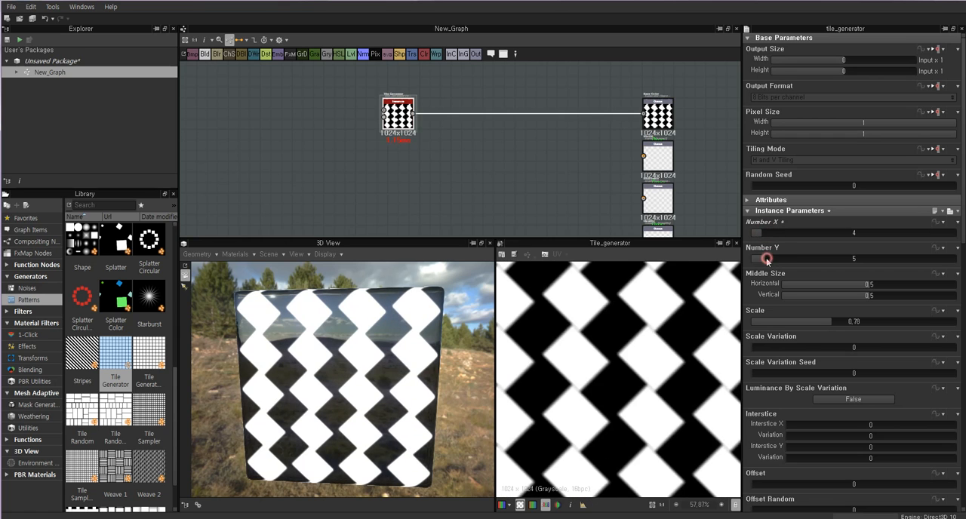
click(761, 259)
click(762, 259)
Move the Tile Generator node farther away from the Base Color output and inspect the pattern on the cube's faces.
drag(327, 390, 305, 376)
drag(388, 114, 337, 116)
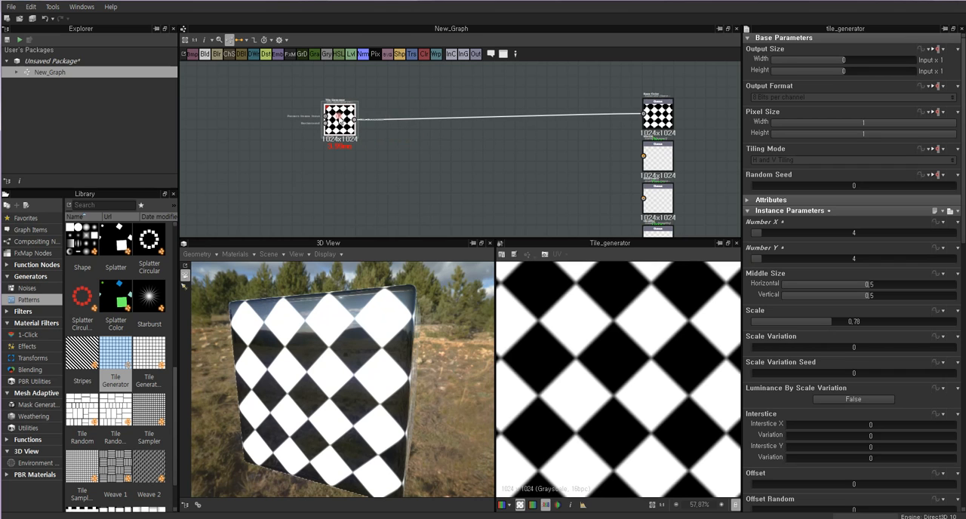
drag(318, 355, 283, 389)
scroll(344, 370, up, 5)
drag(381, 403, 371, 377)
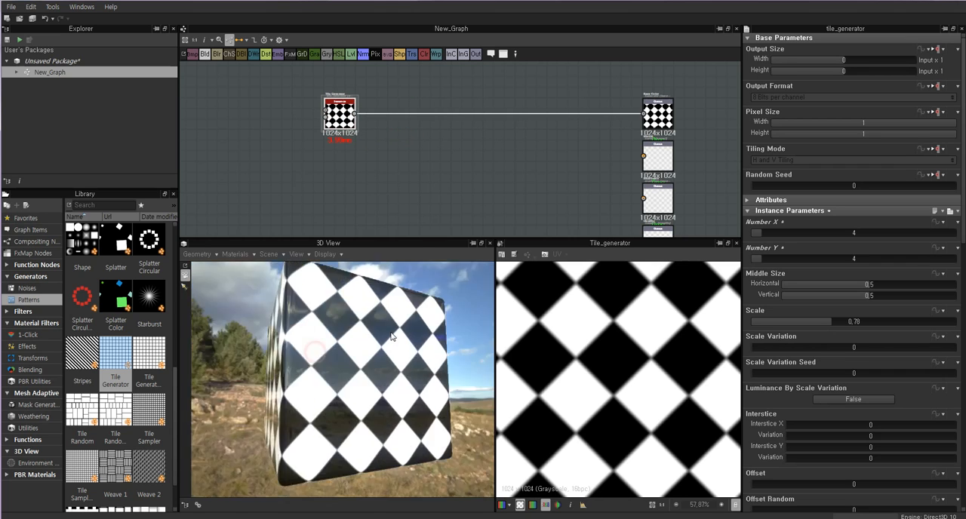
scroll(378, 364, down, 5)
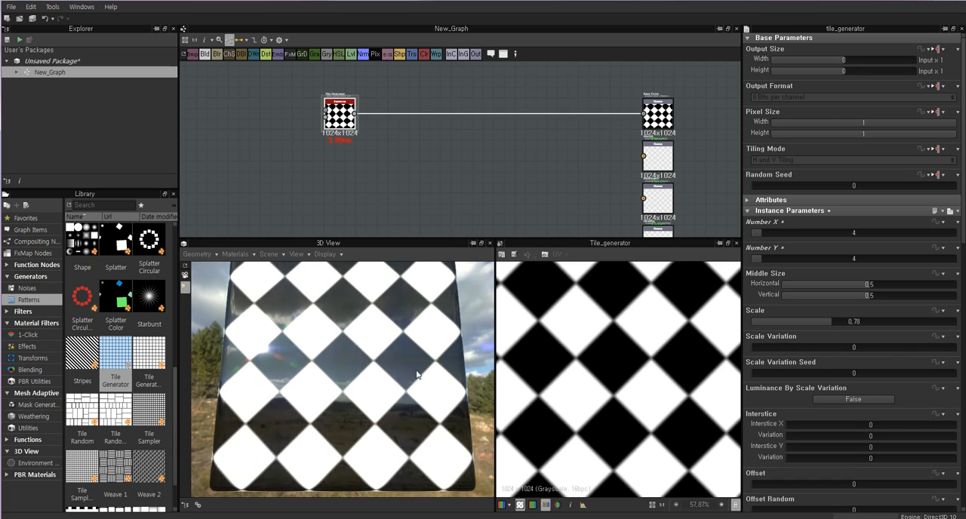
drag(267, 372, 340, 324)
click(490, 167)
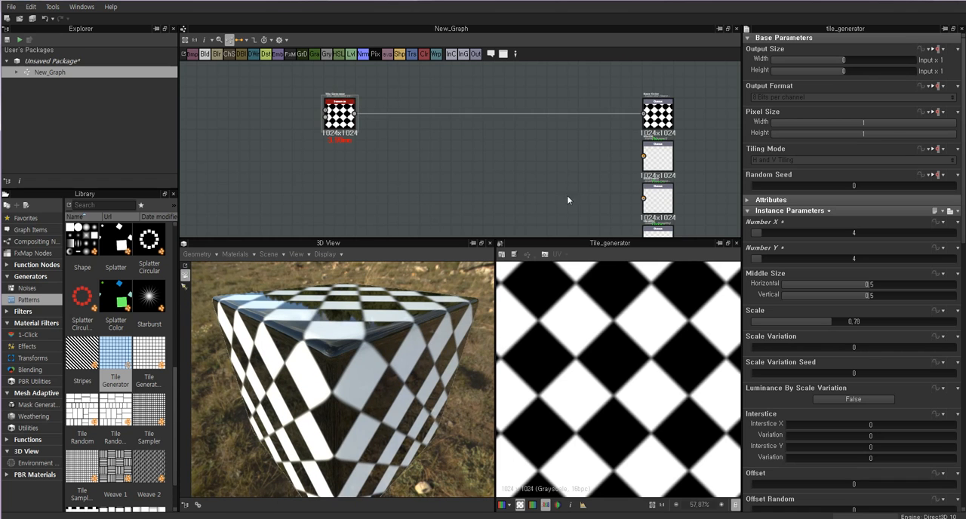
Open the Roughness output node's properties and examine the reflections on the cube's surface.
middle_drag(622, 190, 584, 149)
scroll(628, 157, up, 5)
click(613, 144)
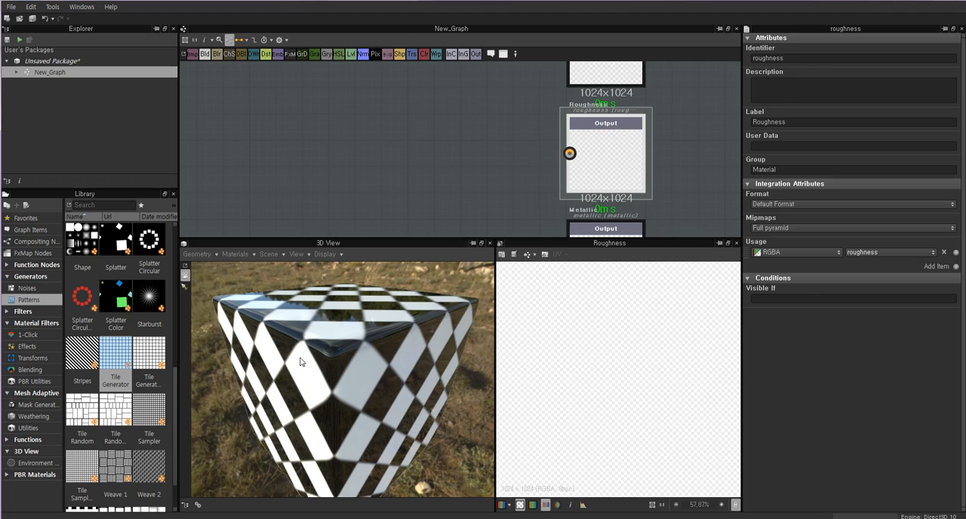
drag(302, 358, 351, 353)
right_drag(340, 372, 396, 253)
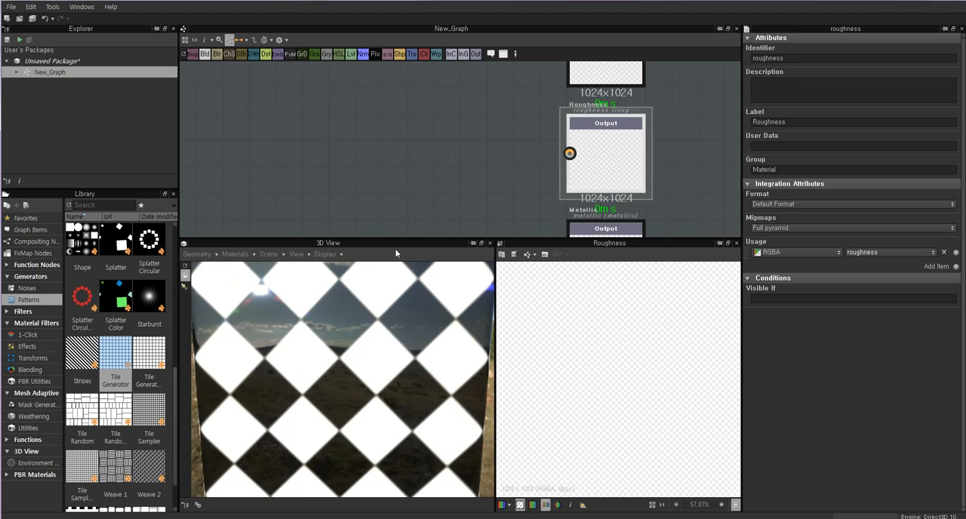
scroll(343, 353, down, 5)
scroll(500, 147, down, 2)
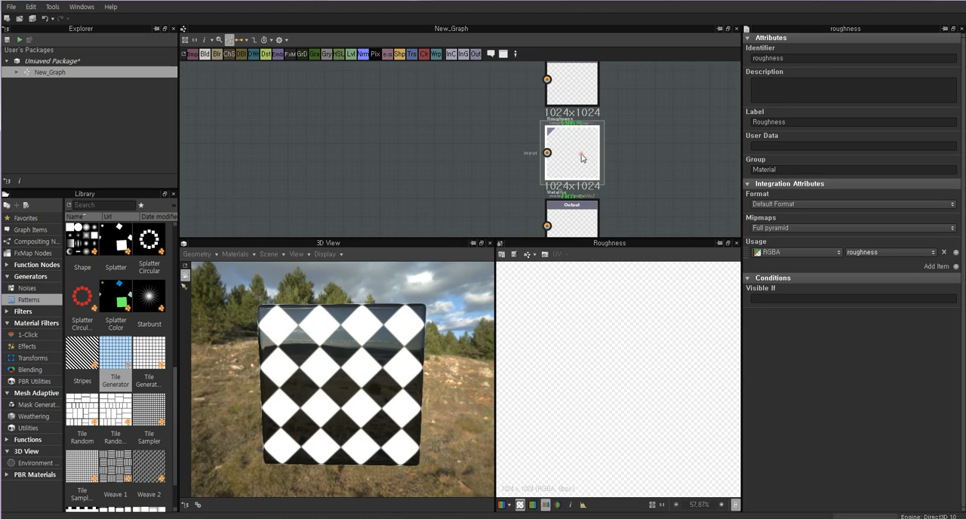
Search the graph's node creation list for "blur".
mouse_move(487, 144)
middle_down()
mouse_move(527, 159)
mouse_move(486, 151)
middle_up()
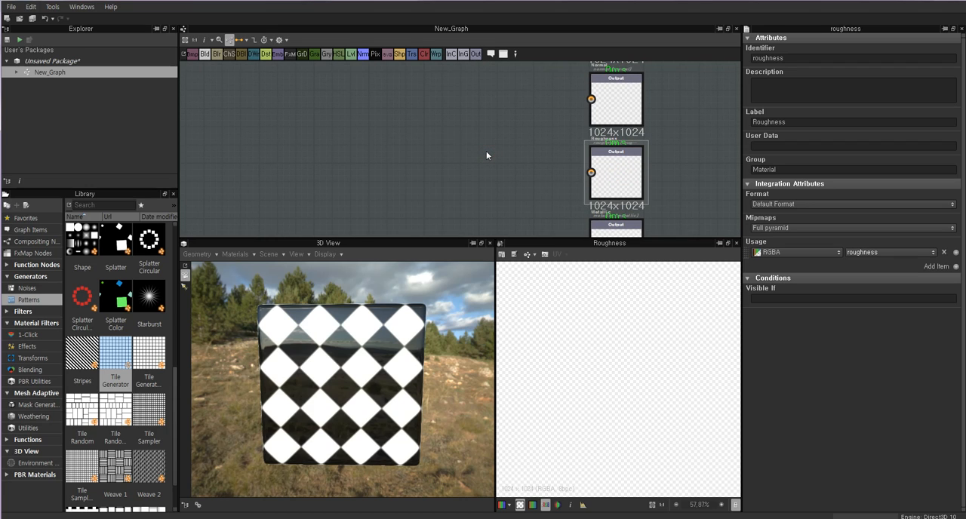
key(space)
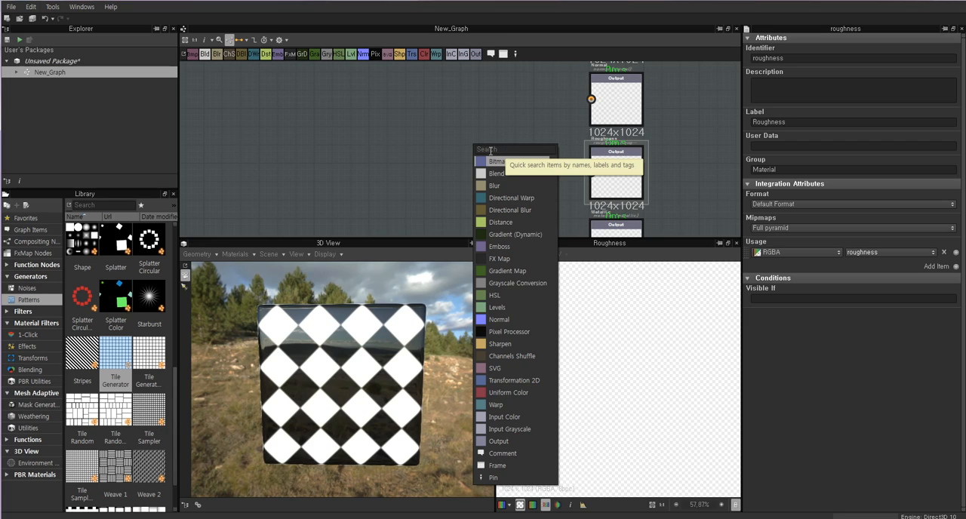
click(501, 151)
text(blu)
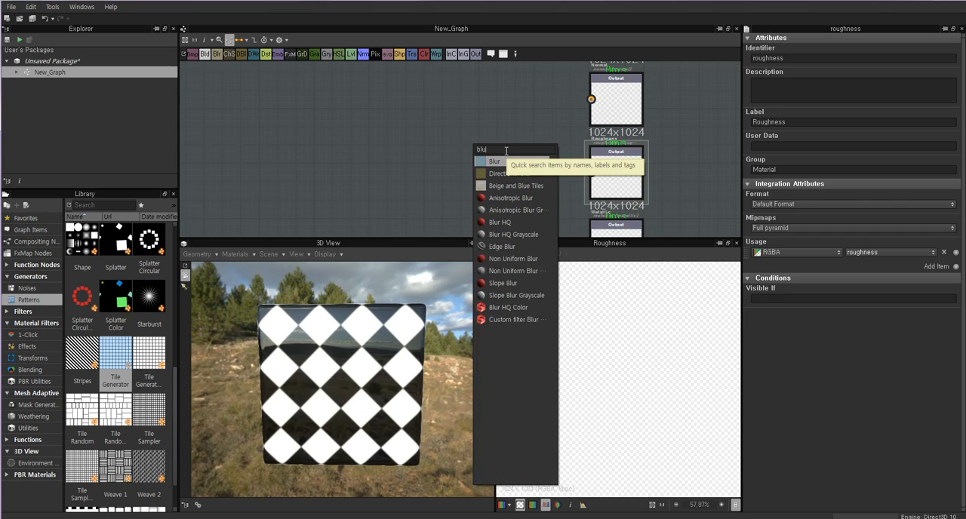
text(r)
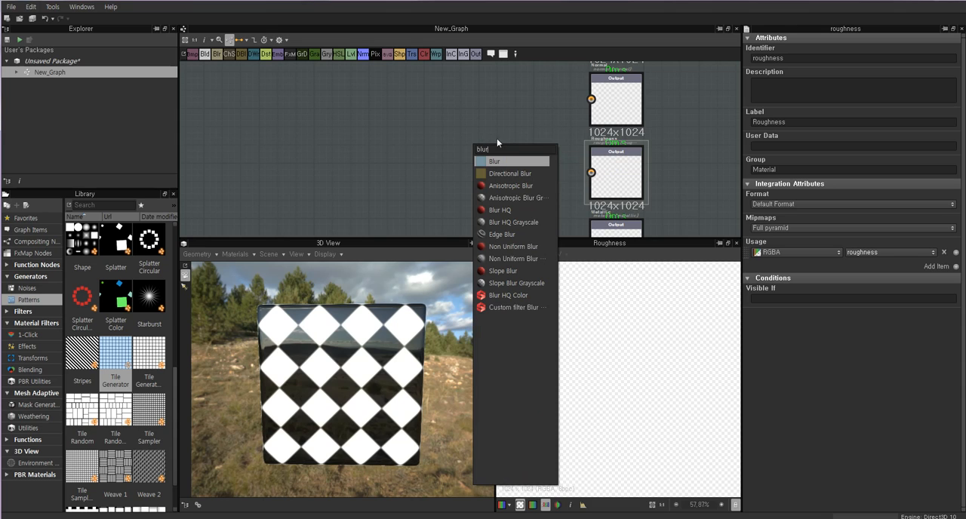
Clear the node search and add a Uniform Color node, lined up with the Roughness output.
key(BackSpace)
key(BackSpace)
key(BackSpace)
key(BackSpace)
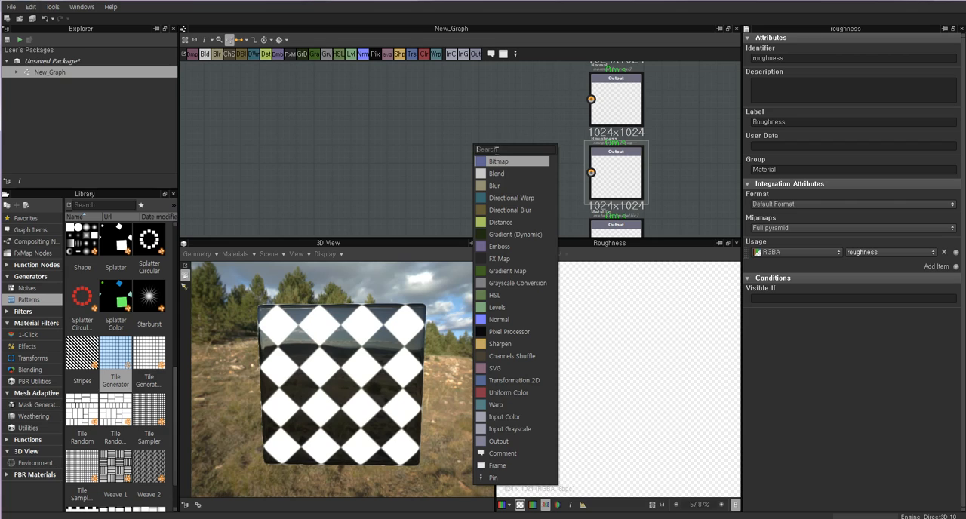
click(511, 393)
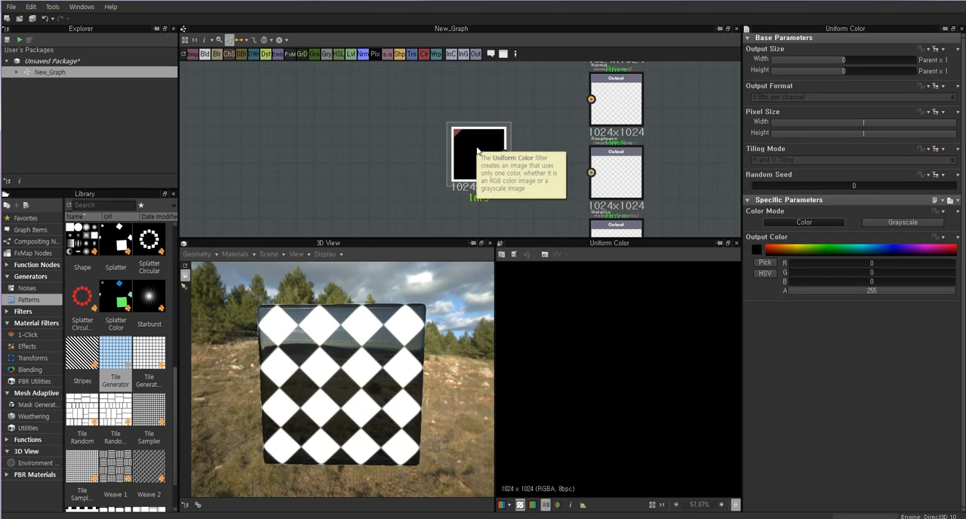
drag(475, 148, 479, 170)
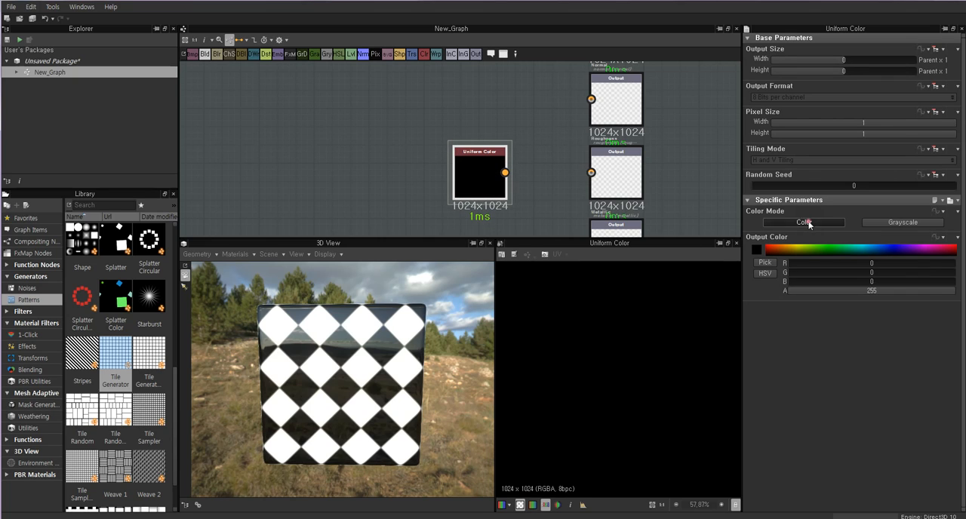
Switch the Uniform Color's Color Mode between Color and Grayscale to compare them, ending on Grayscale.
click(903, 223)
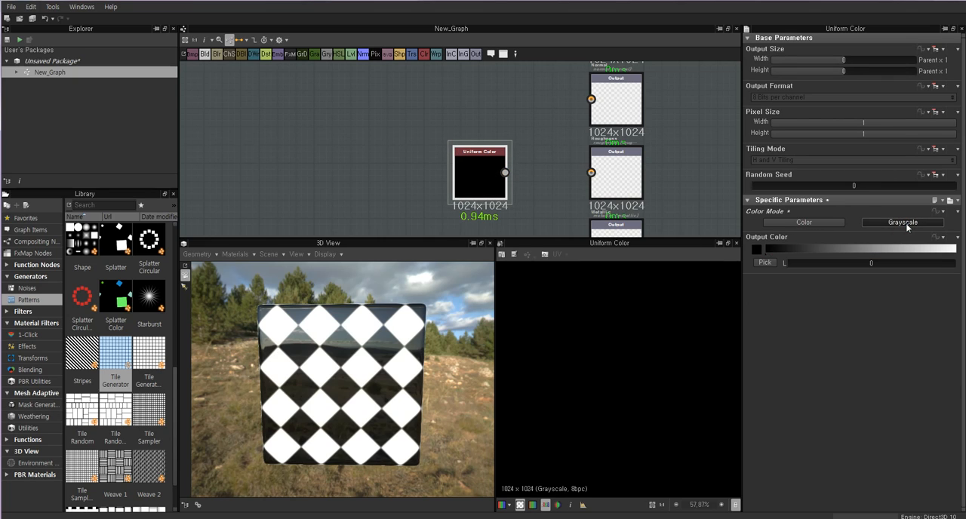
click(810, 224)
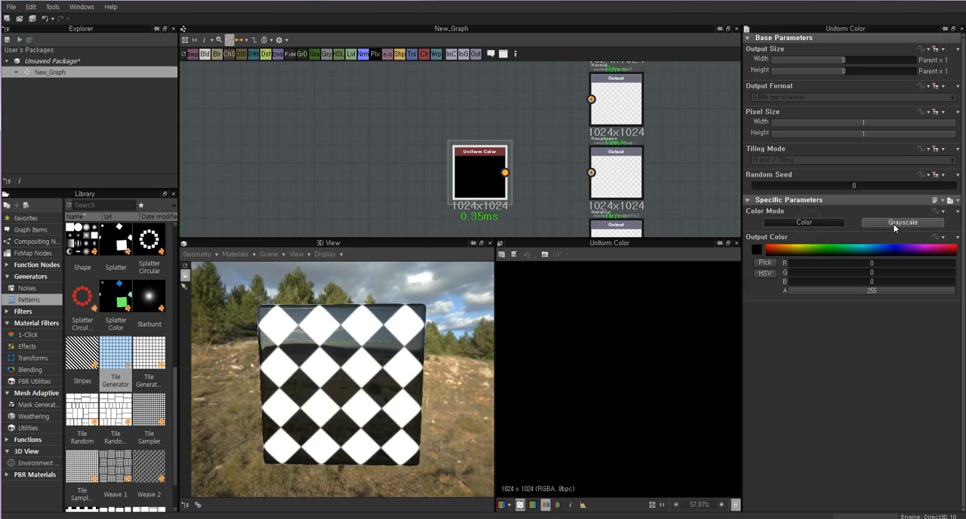
click(896, 225)
click(824, 224)
click(896, 224)
click(827, 223)
click(880, 223)
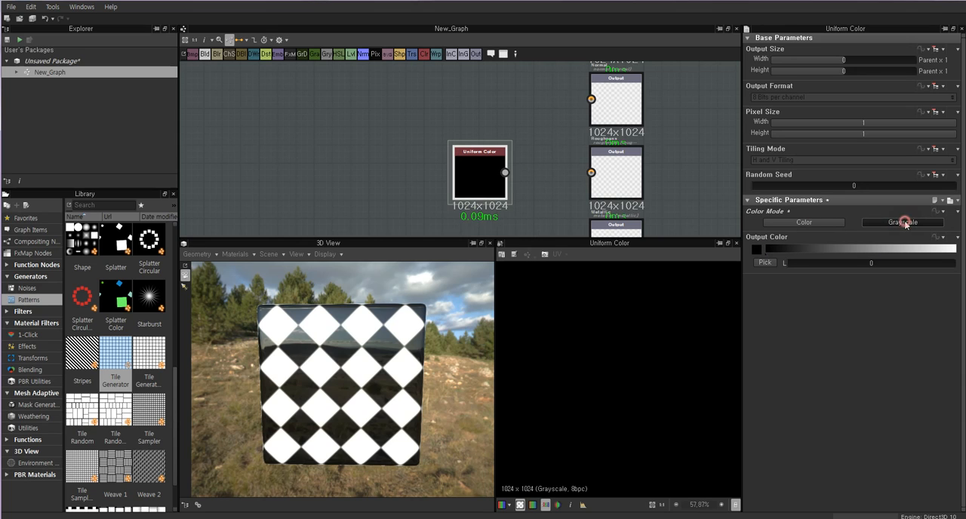
Connect the Uniform Color node to the Roughness output and preview that output in the 2D view.
click(616, 169)
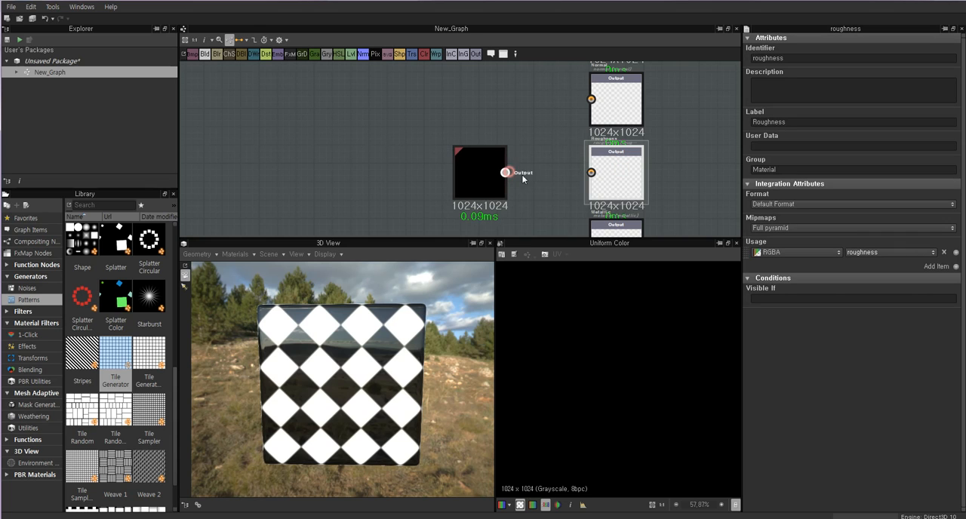
drag(592, 175, 591, 174)
drag(348, 383, 337, 396)
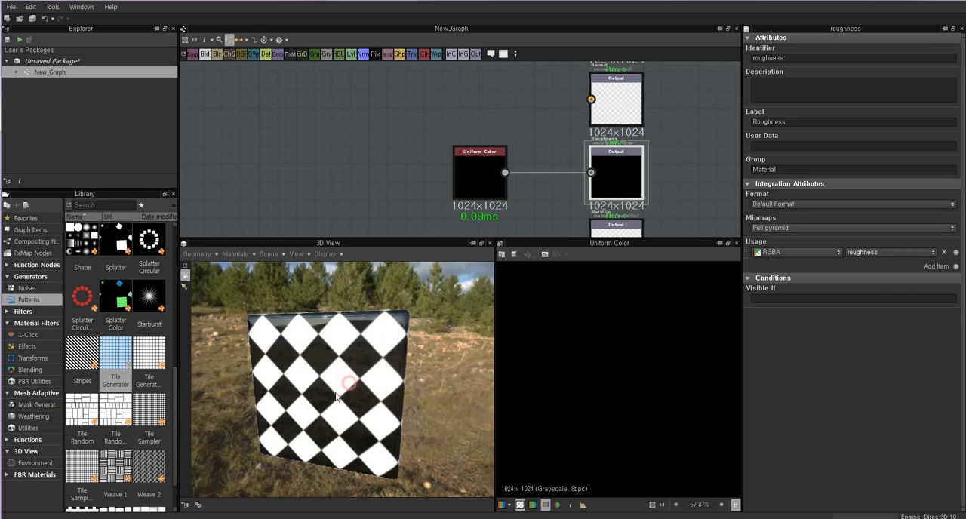
double_click(617, 167)
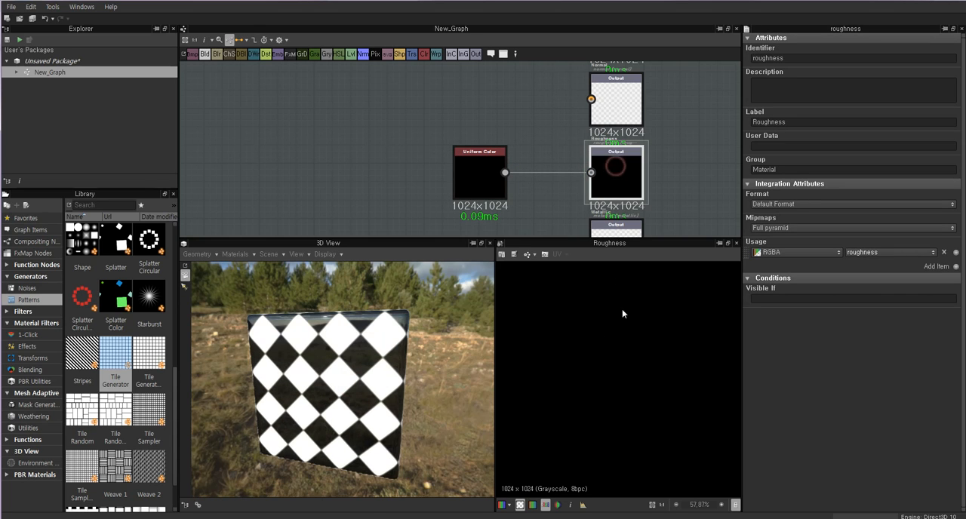
Set the Uniform Color's grayscale Output Color to white, 255, and compare the reflections on the cube.
double_click(478, 170)
drag(355, 371, 342, 386)
scroll(343, 367, up, 3)
click(478, 164)
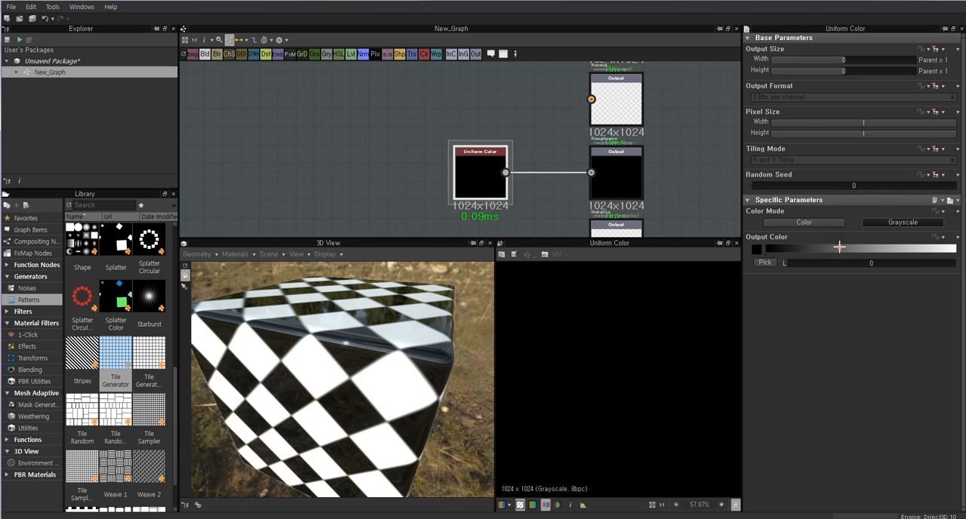
drag(839, 247, 955, 247)
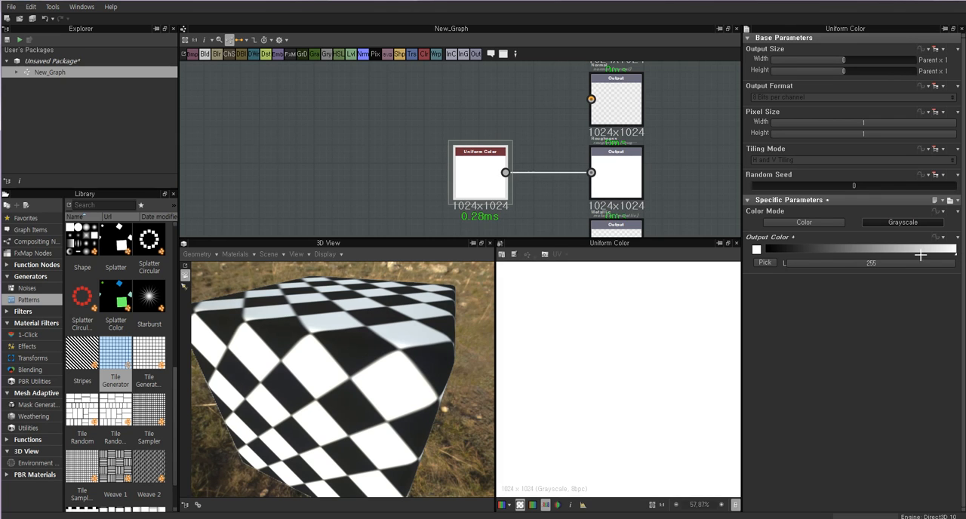
mouse_move(334, 358)
mouse_down()
mouse_move(370, 301)
mouse_move(351, 344)
mouse_move(367, 366)
mouse_move(384, 366)
mouse_move(348, 362)
mouse_up()
scroll(347, 339, down, 5)
scroll(367, 366, up, 4)
click(474, 177)
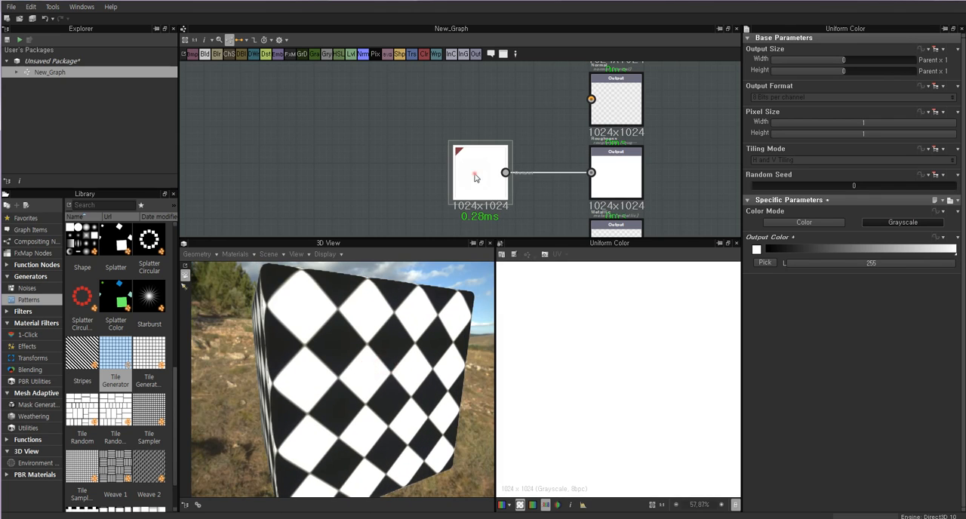
Darken the Uniform Color's grayscale Output Color to 29 to compare how the cube's surface reflects.
double_click(615, 177)
click(481, 181)
drag(953, 253, 675, 257)
mouse_move(737, 257)
mouse_down()
mouse_move(768, 250)
mouse_move(751, 250)
mouse_up()
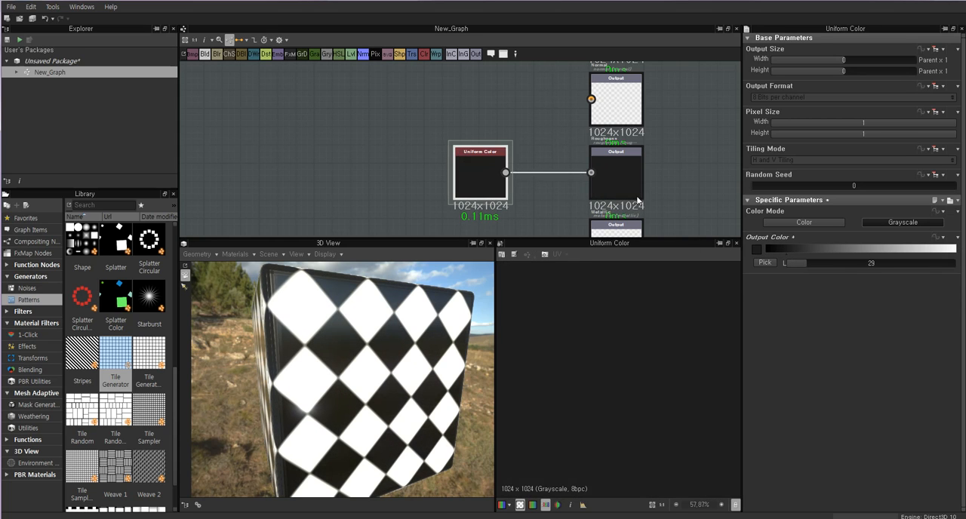
Shift the Roughness output and Uniform Color nodes, set the grayscale Output Color to 255, and inspect the cube.
click(616, 174)
drag(615, 174, 596, 174)
drag(472, 178, 481, 178)
drag(808, 249, 956, 248)
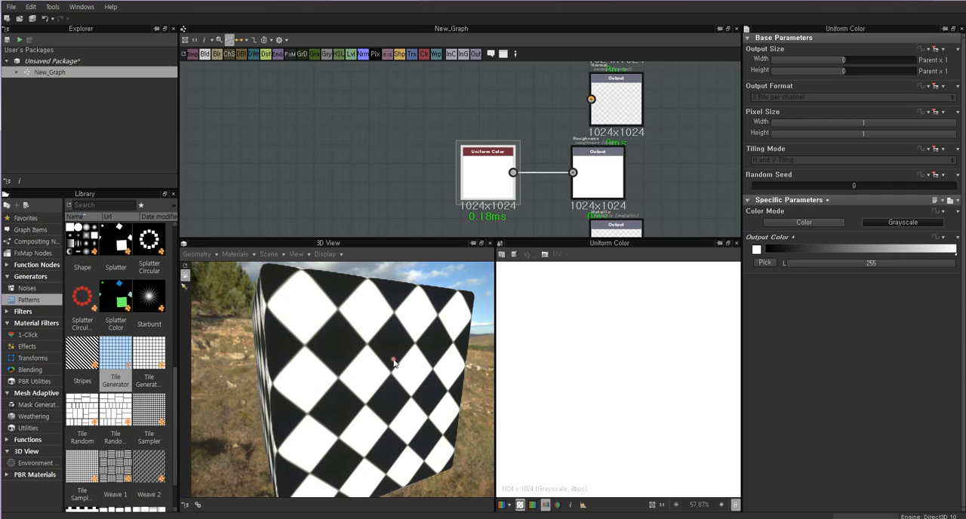
drag(302, 354, 347, 349)
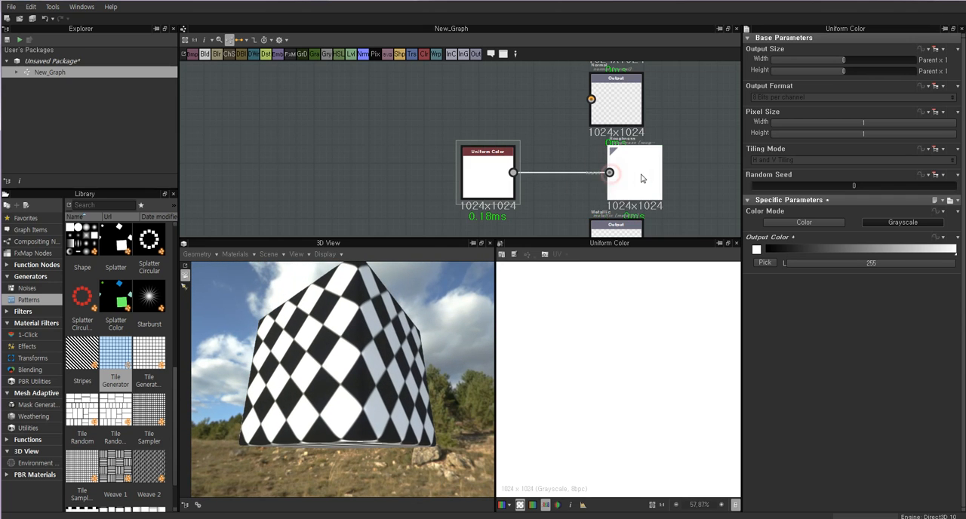
Preview the Tile Generator node in the 2D view and inspect its pattern on the cube.
scroll(563, 130, down, 3)
scroll(559, 141, up, 2)
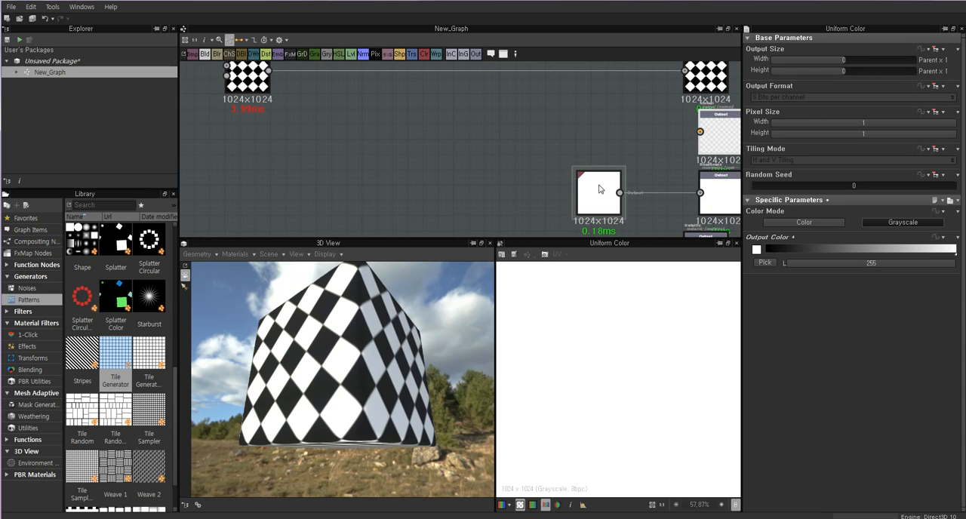
double_click(266, 102)
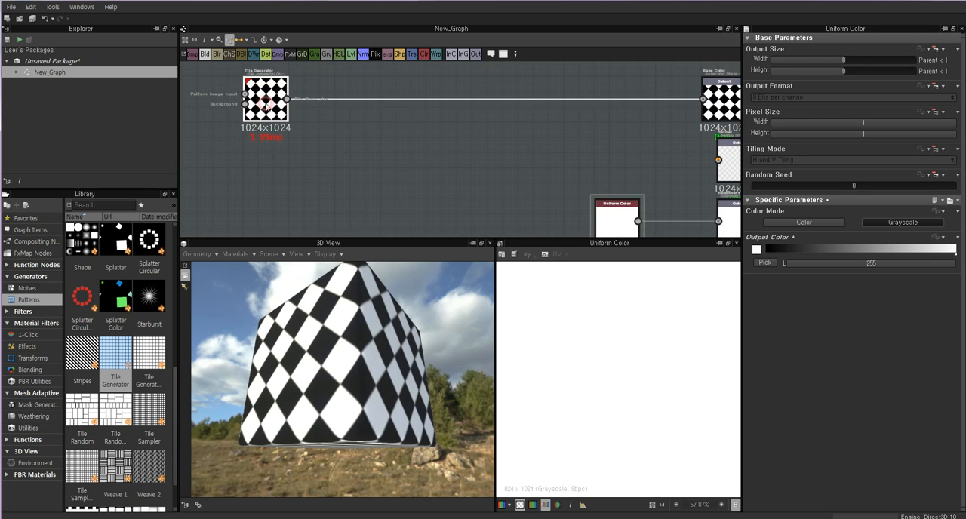
middle_drag(351, 145, 415, 175)
drag(341, 313, 372, 337)
scroll(374, 339, up, 4)
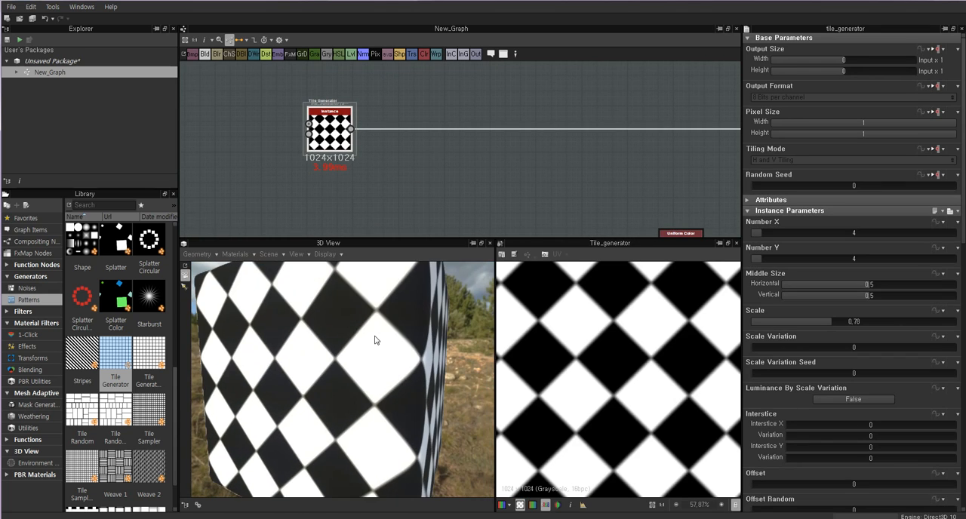
scroll(375, 338, down, 3)
Check the Tile Generator against the output nodes and bring its whole pattern into sight in the 2D view.
click(438, 192)
click(332, 136)
drag(332, 135, 324, 135)
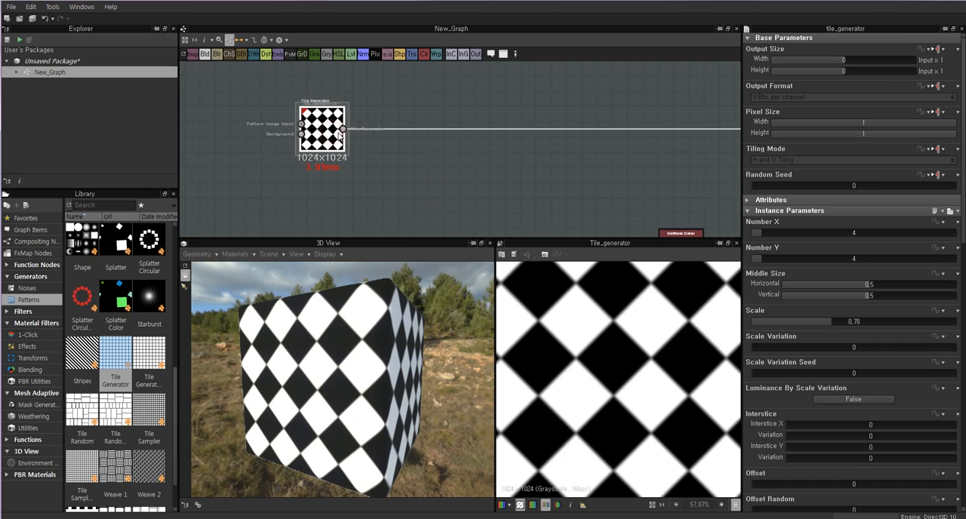
scroll(562, 166, down, 1)
middle_drag(563, 166, 435, 166)
drag(639, 190, 630, 190)
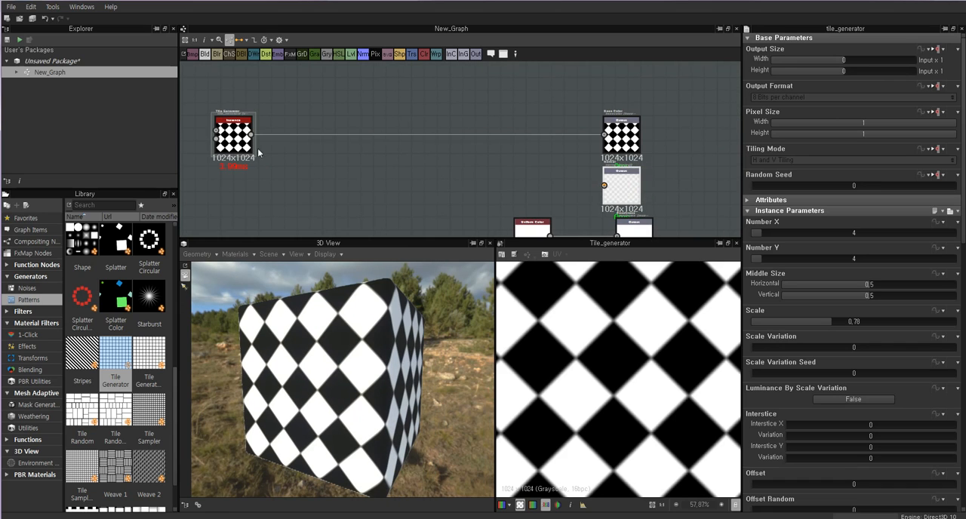
click(230, 141)
scroll(612, 358, down, 2)
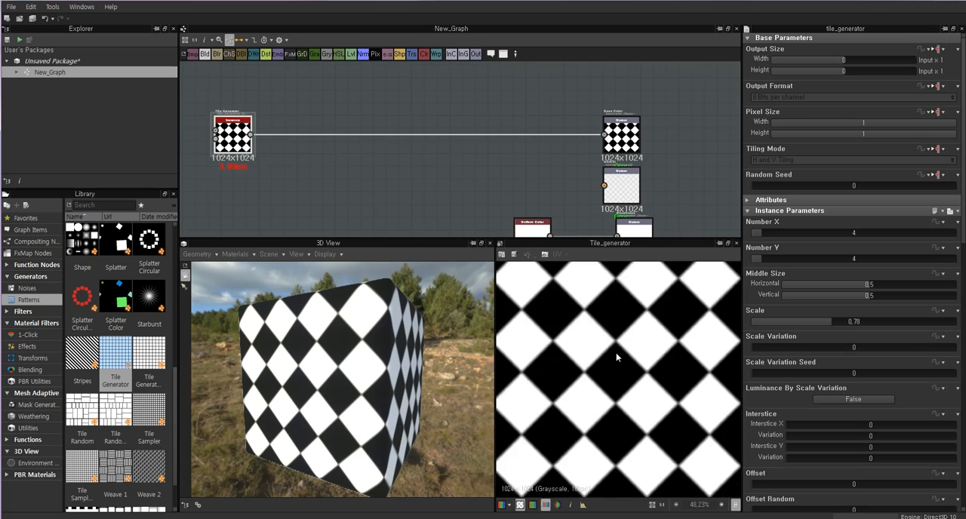
scroll(414, 219, up, 1)
Make room around the Tile Generator and add a Normal node beside it.
middle_drag(230, 141, 410, 182)
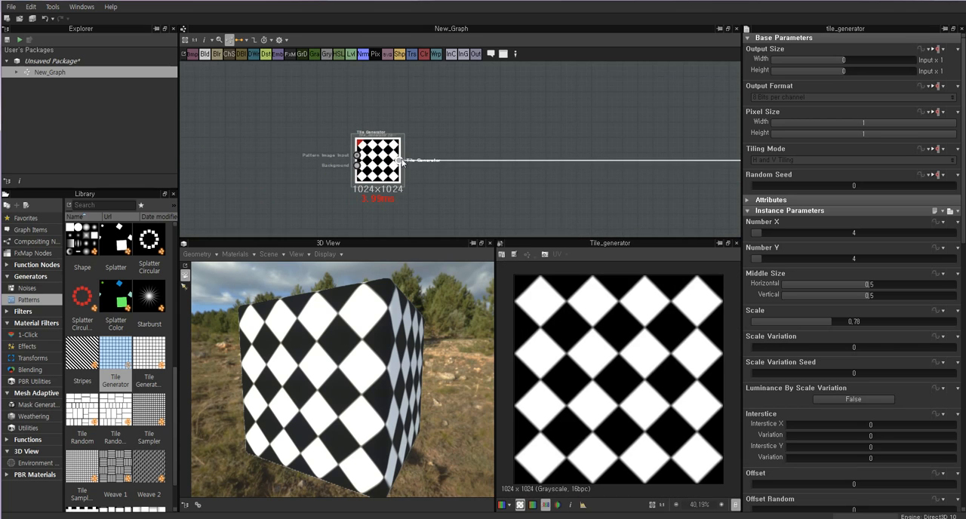
middle_drag(472, 188, 434, 176)
click(463, 190)
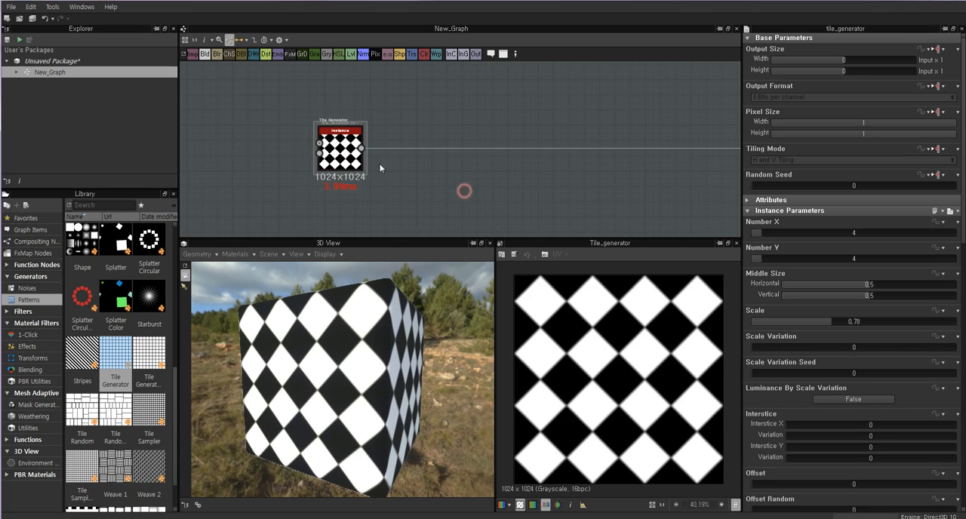
drag(341, 151, 349, 151)
click(451, 189)
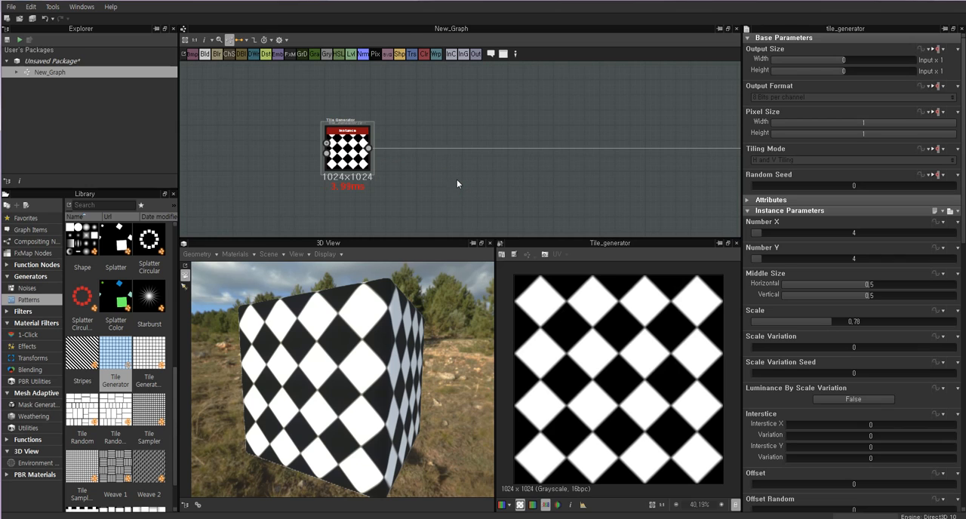
key(space)
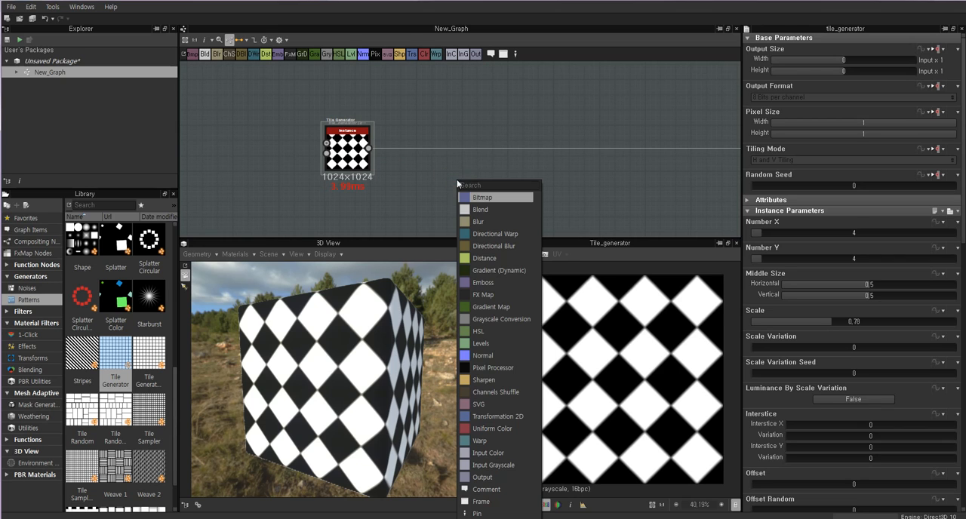
click(486, 355)
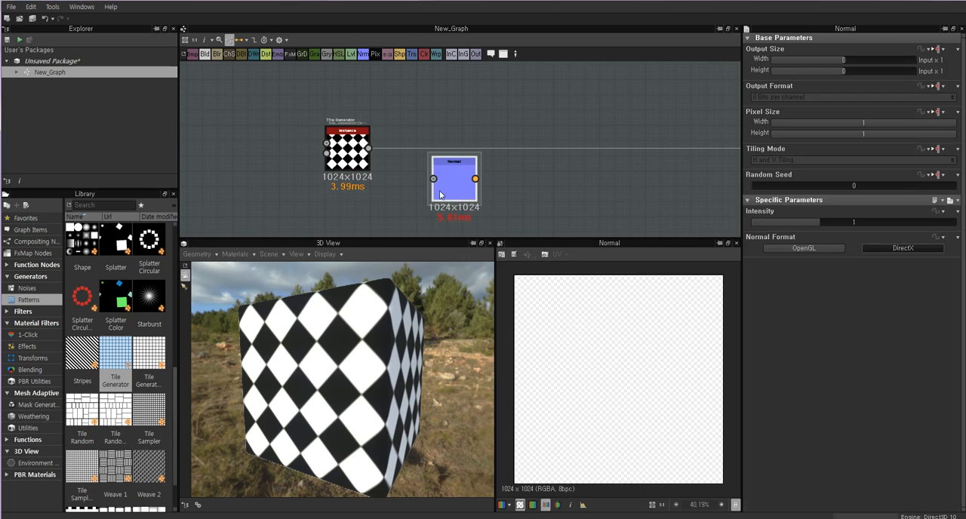
Connect the Tile Generator to the Normal node and that node to the Normal output.
click(351, 151)
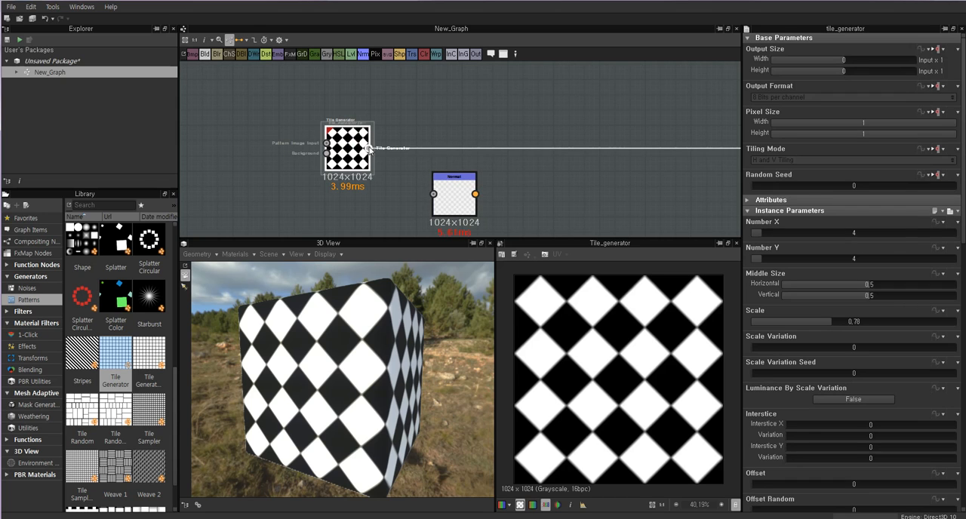
click(439, 200)
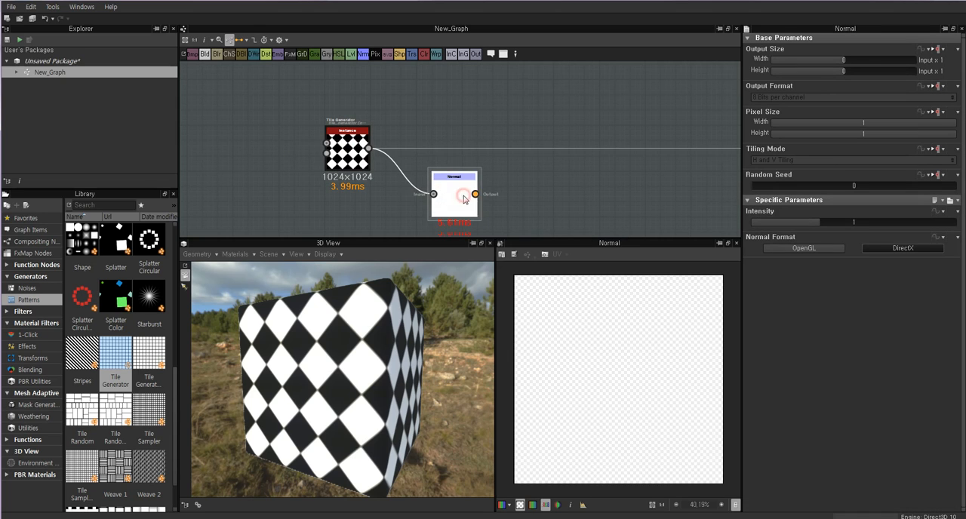
drag(597, 191, 536, 192)
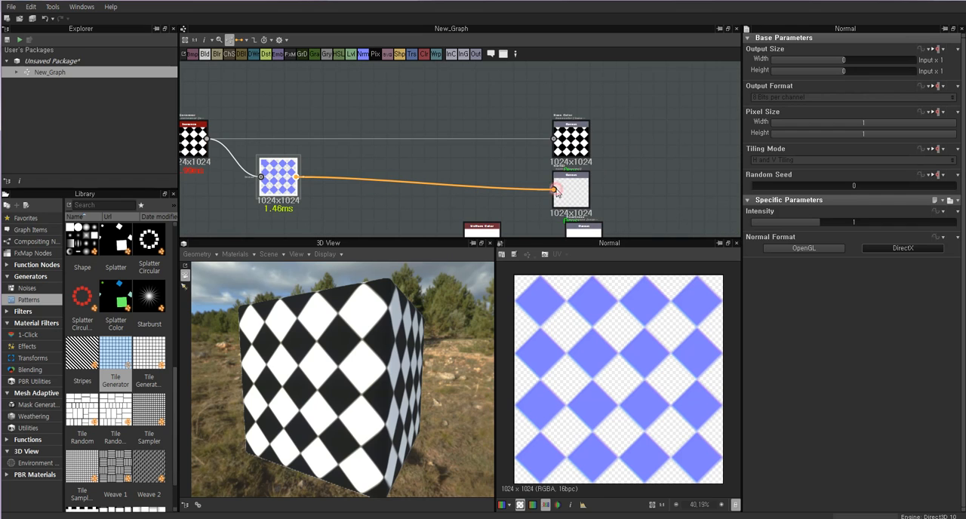
drag(343, 366, 366, 371)
middle_drag(636, 208, 629, 169)
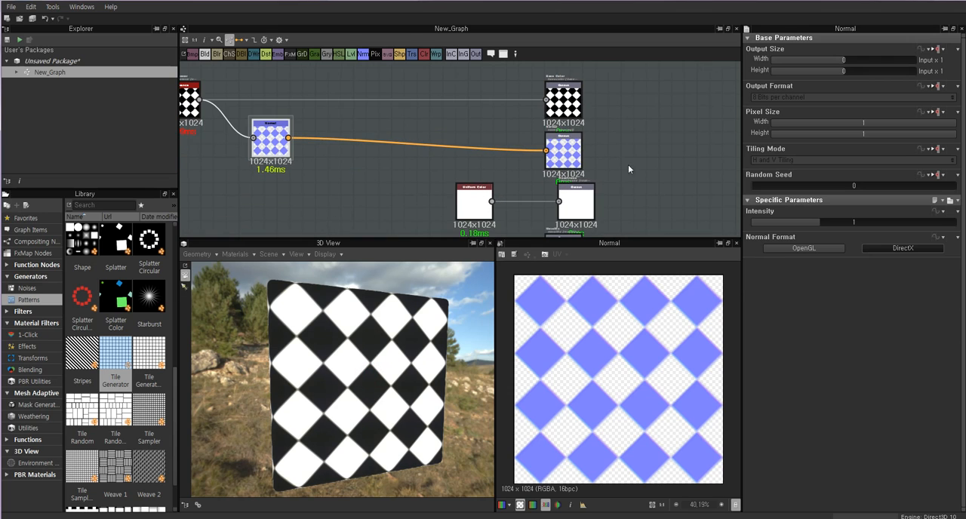
Set the Normal node's Intensity to 2.75.
click(573, 158)
click(270, 143)
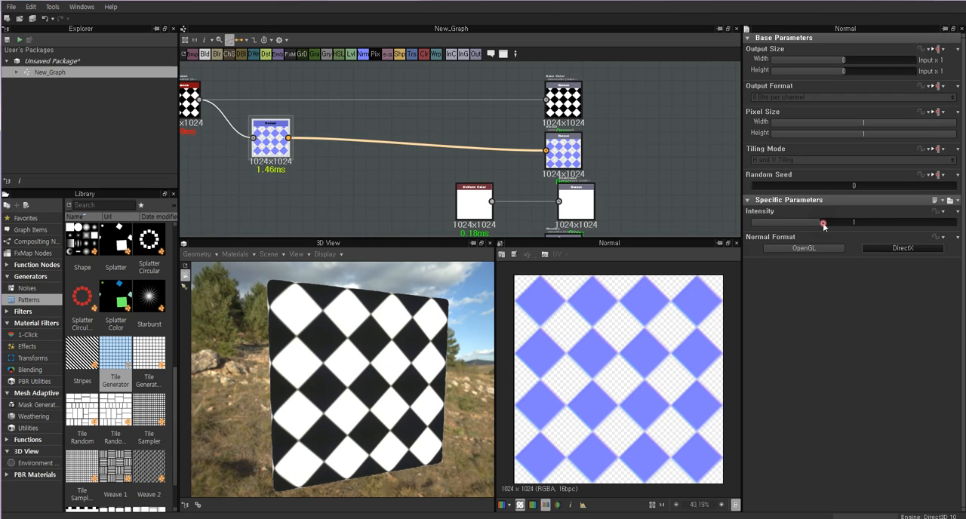
drag(822, 223, 939, 223)
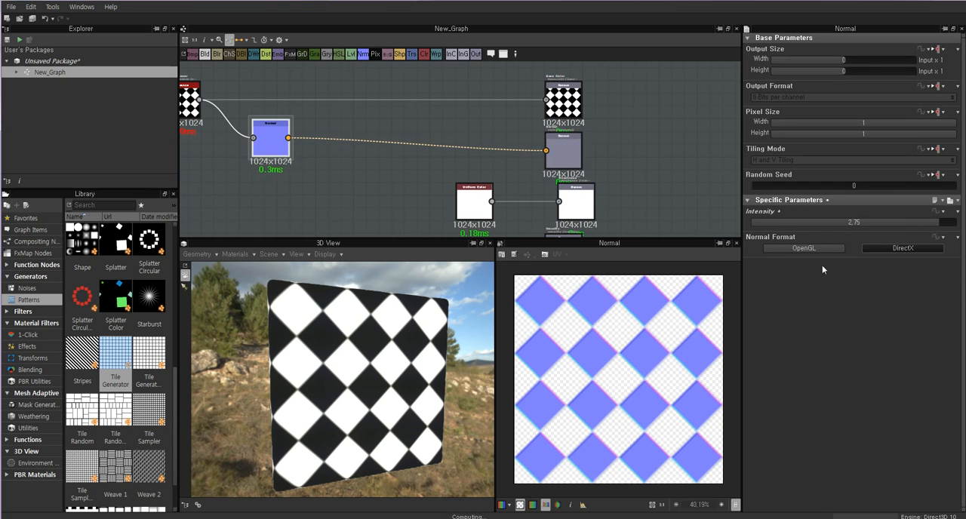
Inspect the tile edges on the cube, and set the Uniform Color's grayscale Output Color to 25.
drag(445, 345, 306, 350)
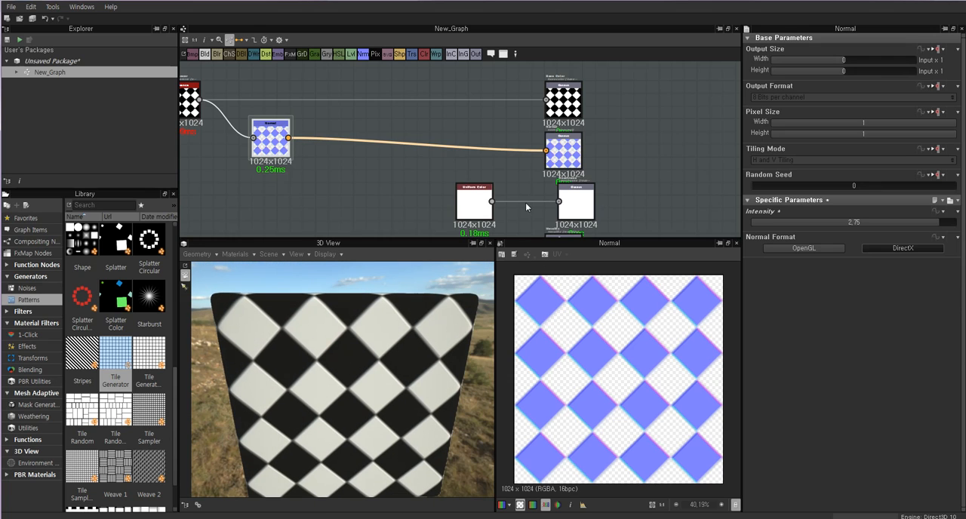
click(474, 202)
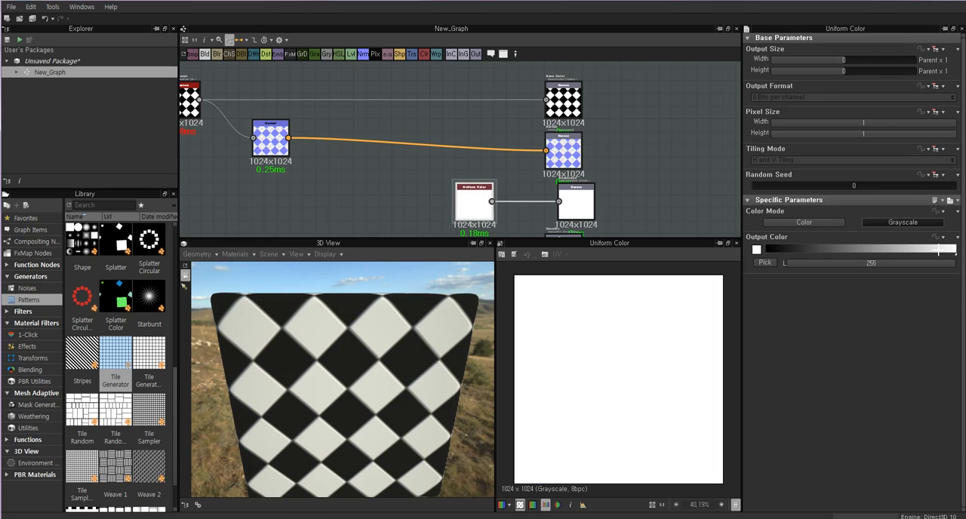
drag(937, 249, 791, 250)
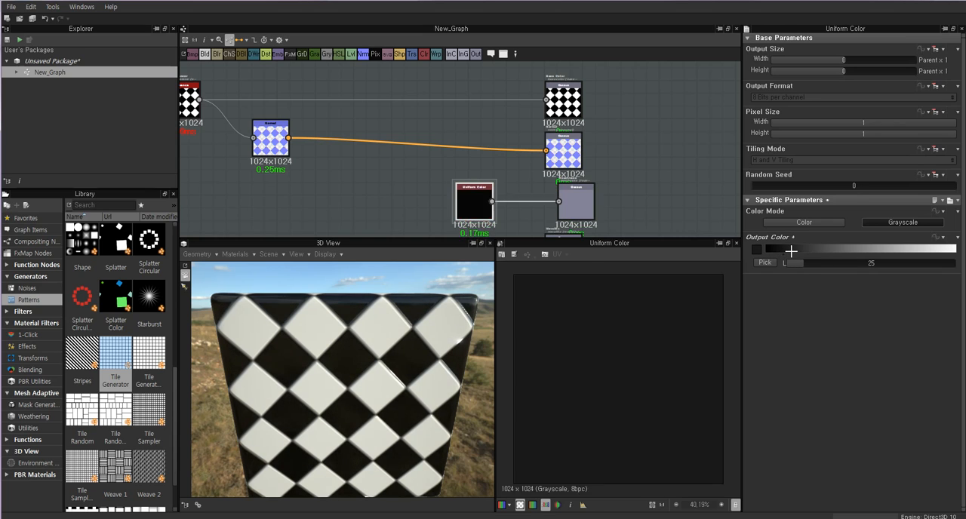
Set the Normal node's Intensity to 3, and place the Normal and Uniform Color nodes closer to their outputs.
double_click(281, 147)
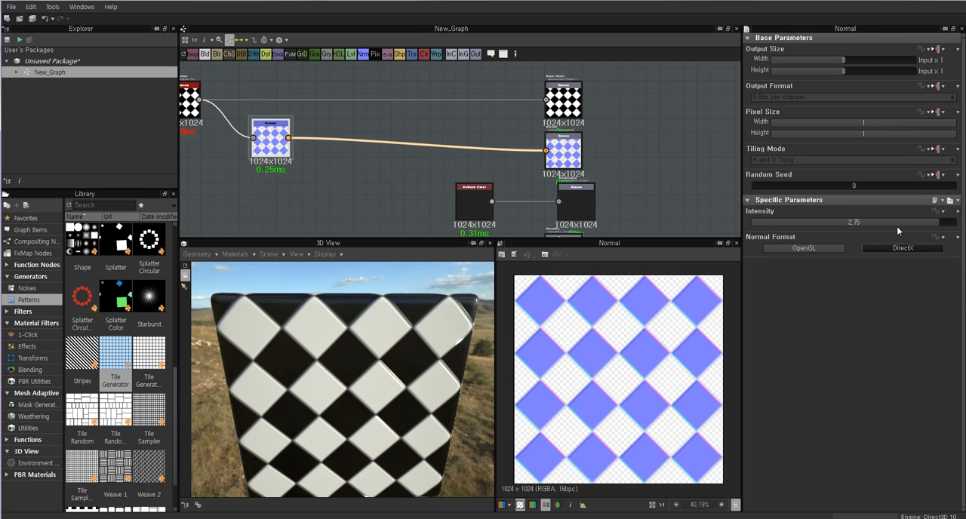
drag(907, 223, 965, 225)
drag(270, 143, 436, 157)
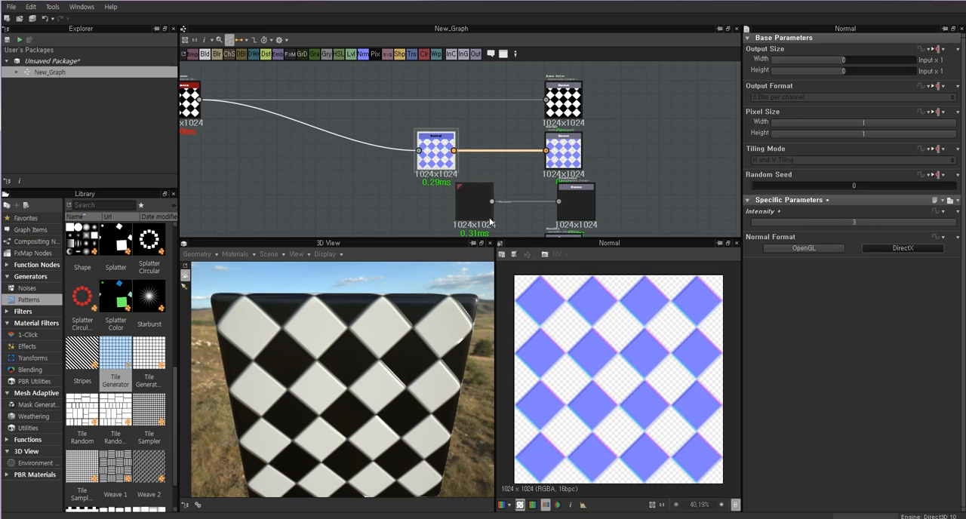
drag(474, 211, 512, 211)
drag(440, 157, 465, 158)
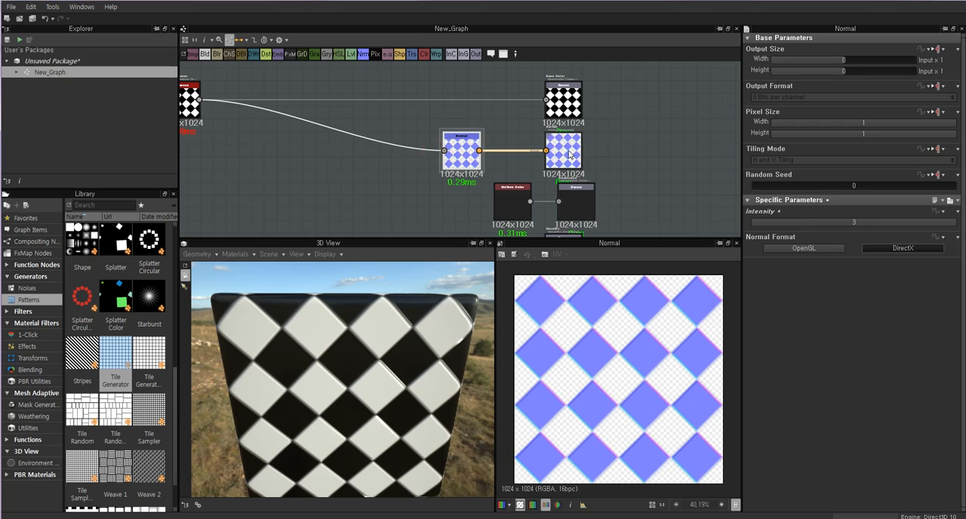
Trace the connection from the Tile Generator through the Normal node to the Normal output, previewing the nodes.
click(570, 154)
click(465, 151)
middle_drag(315, 149, 424, 148)
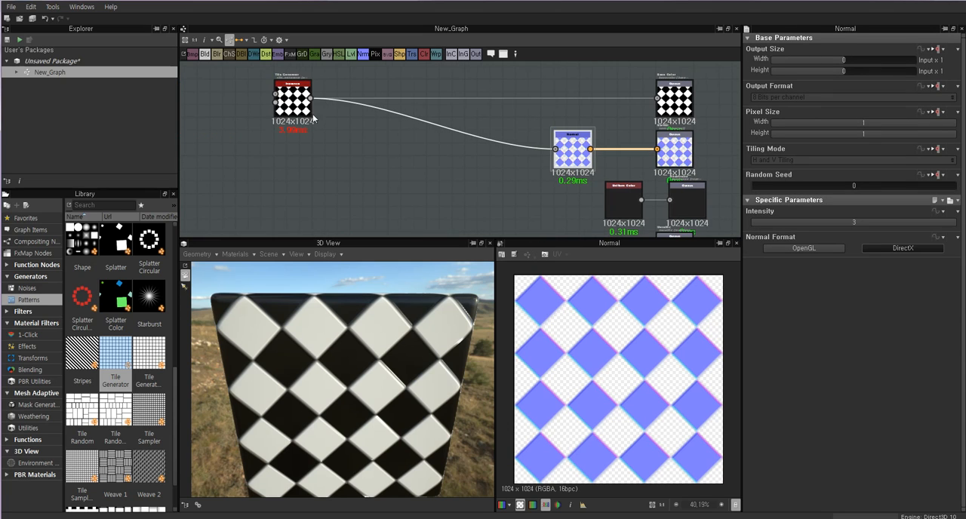
click(292, 97)
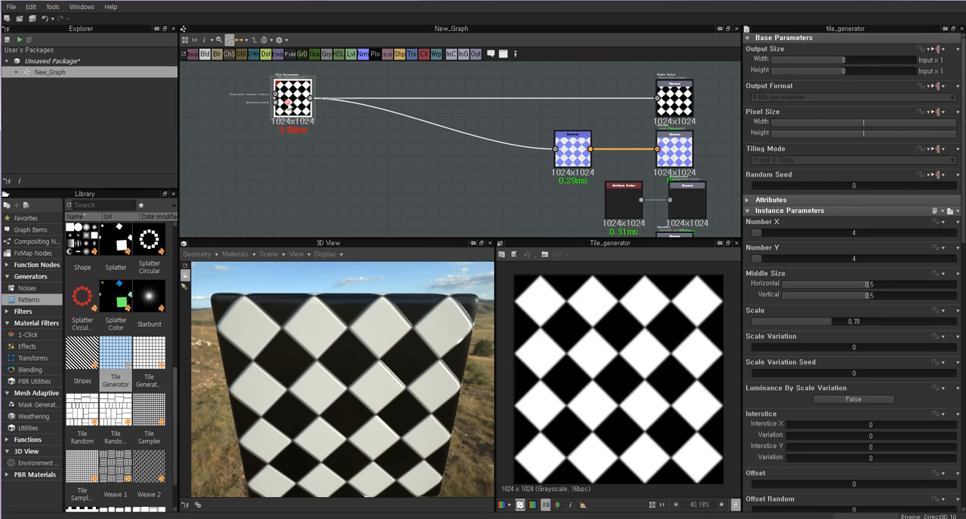
click(573, 149)
click(674, 149)
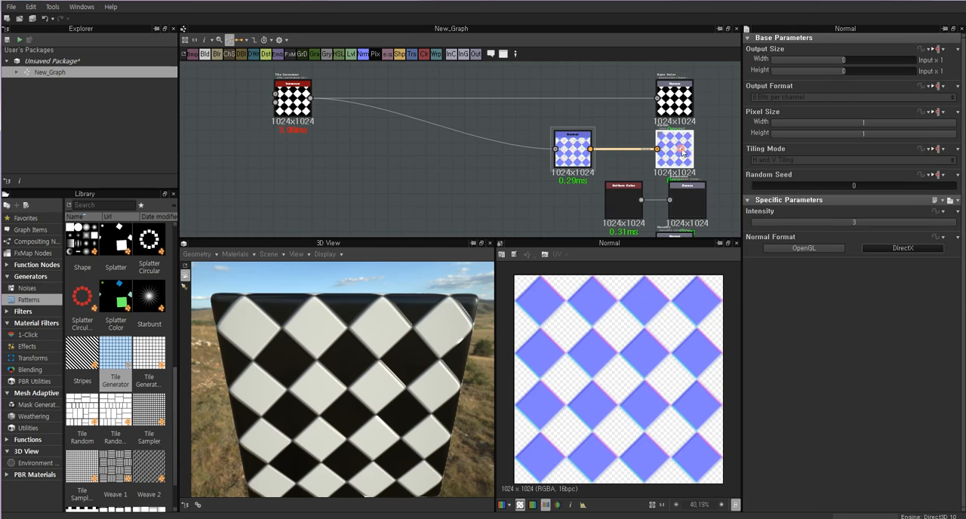
Vary the Normal node's Intensity, ending at 3, to check the edge relief on the cube.
click(578, 151)
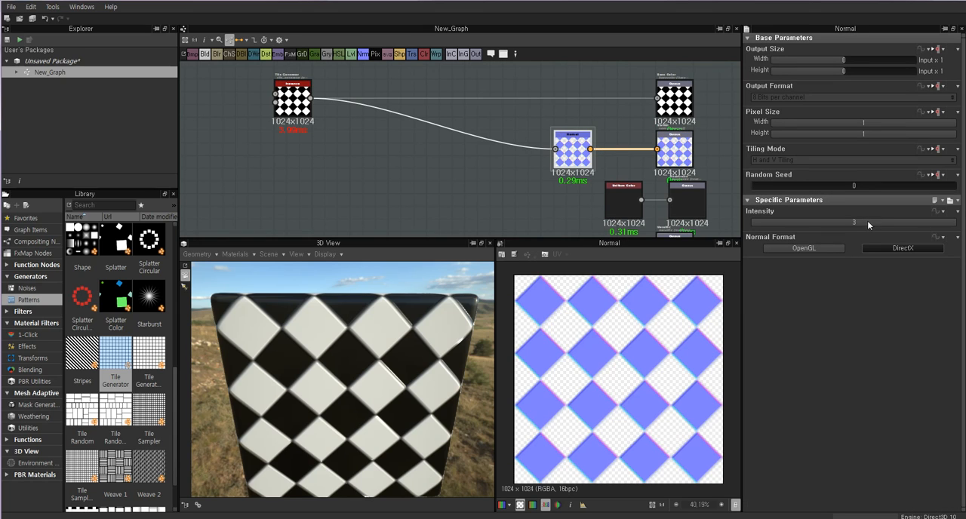
drag(867, 222, 962, 223)
drag(885, 229, 962, 224)
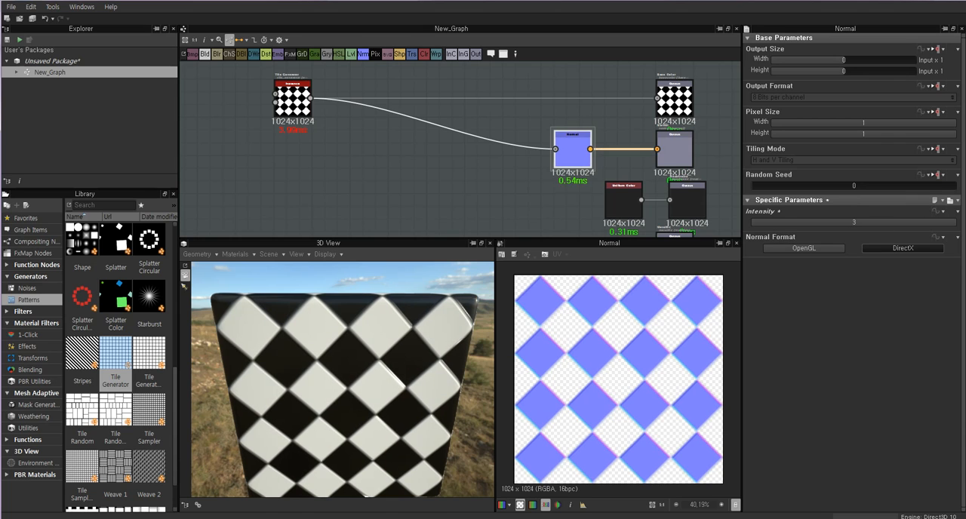
click(476, 196)
Compare the Tile Generator and Normal previews, and move the Normal node farther from its output.
click(293, 98)
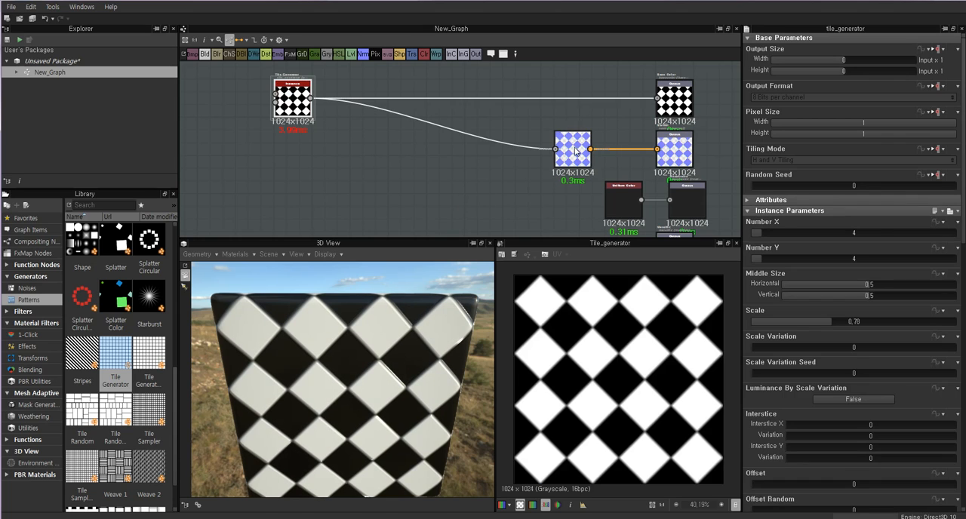
click(577, 155)
drag(577, 155, 536, 155)
middle_drag(357, 170, 394, 188)
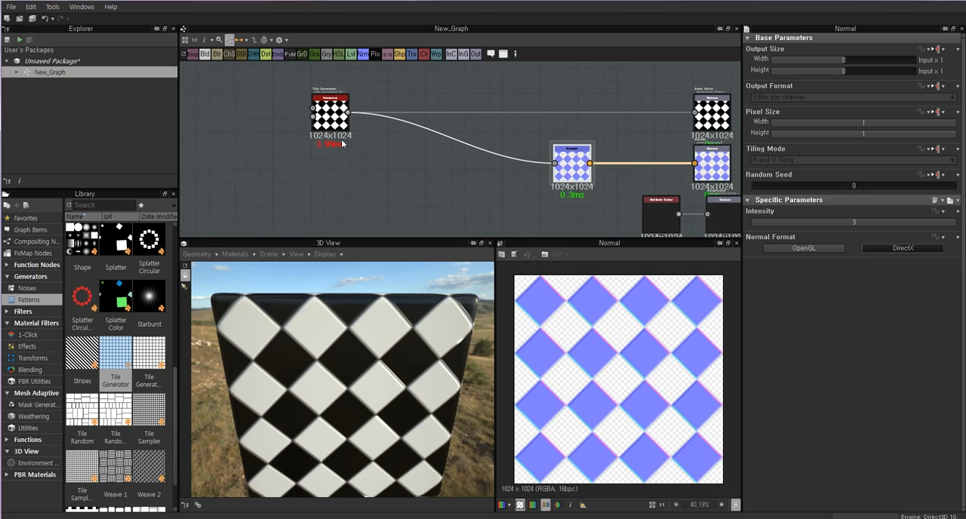
Examine the Tile Generator and Normal nodes up close, previewing each in the 2D view.
click(332, 115)
scroll(495, 178, down, 1)
middle_drag(496, 178, 423, 132)
scroll(488, 145, up, 3)
click(491, 131)
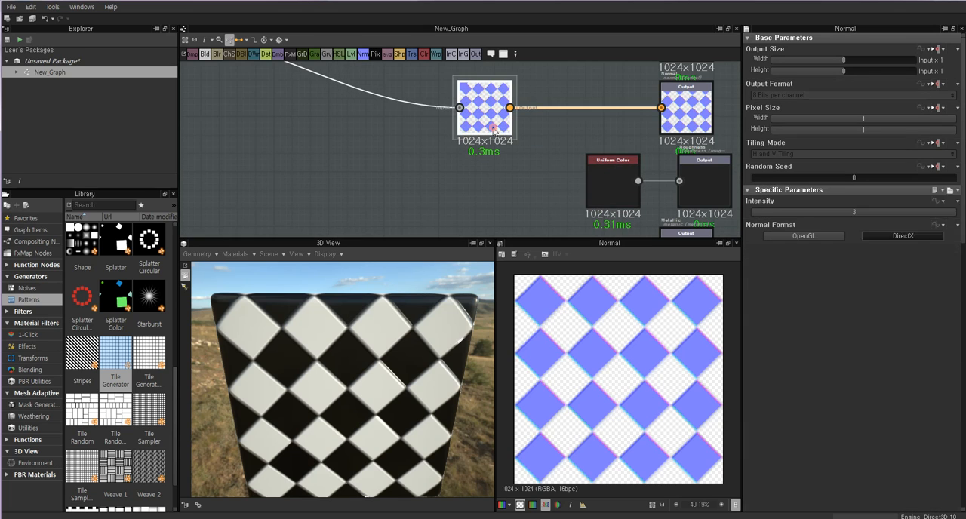
middle_drag(491, 133, 548, 185)
Add a Levels node, connect the Tile Generator's output to it, and preview the result in the 2D view.
scroll(362, 159, down, 3)
drag(268, 129, 251, 128)
right_click(288, 148)
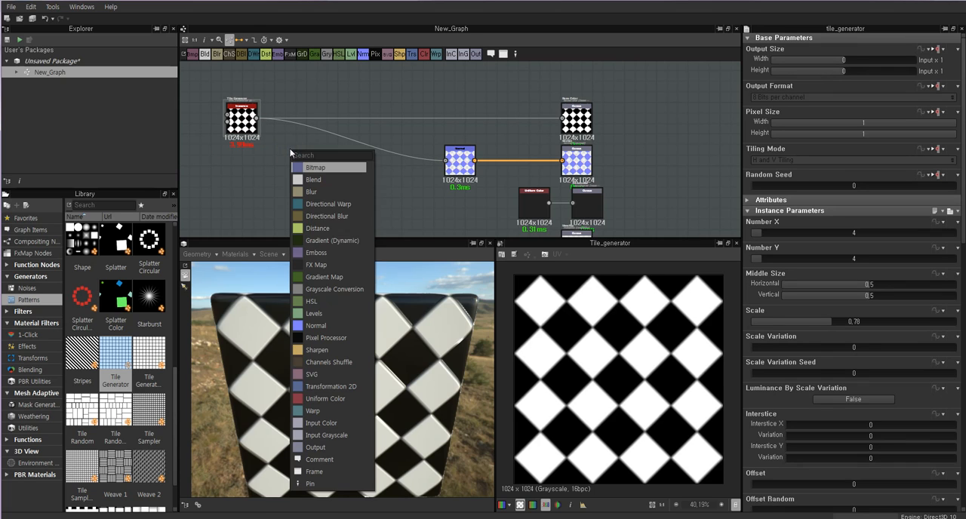
click(326, 313)
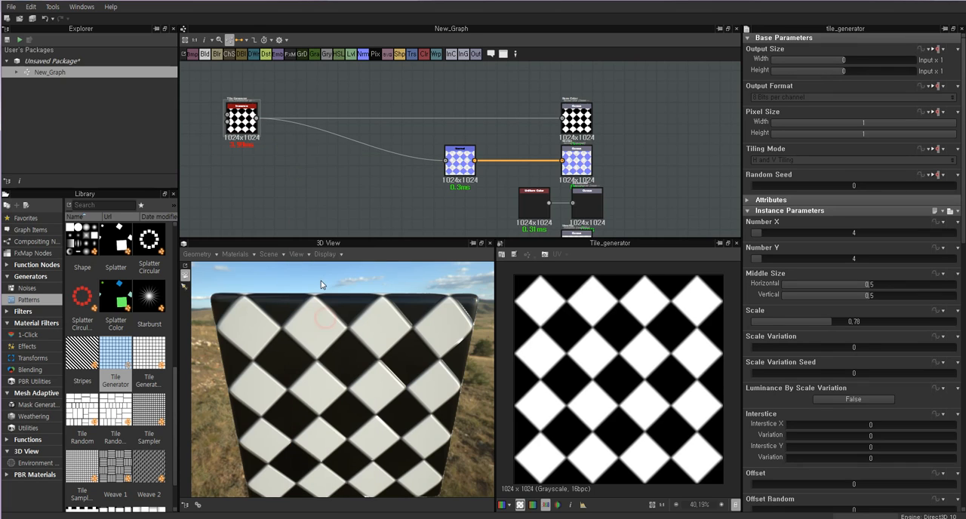
drag(292, 148, 342, 189)
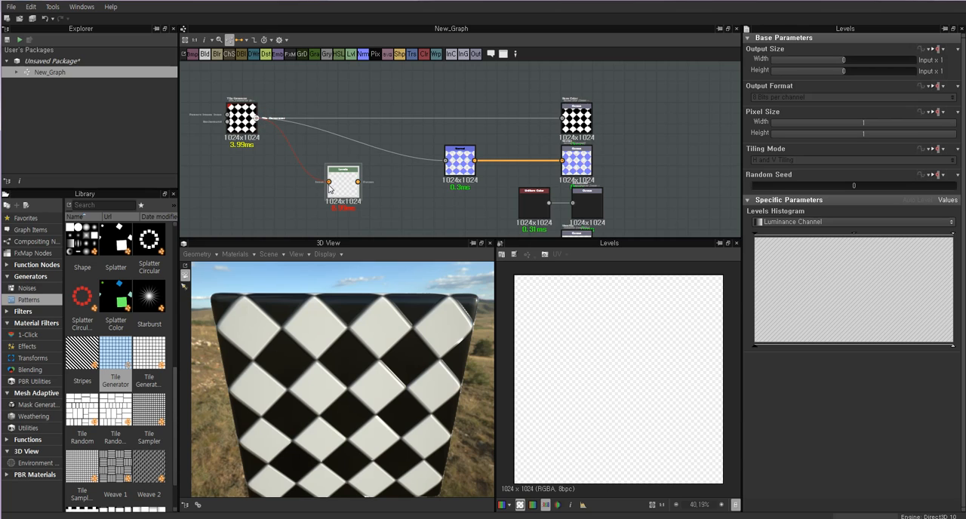
drag(329, 187, 328, 184)
double_click(240, 114)
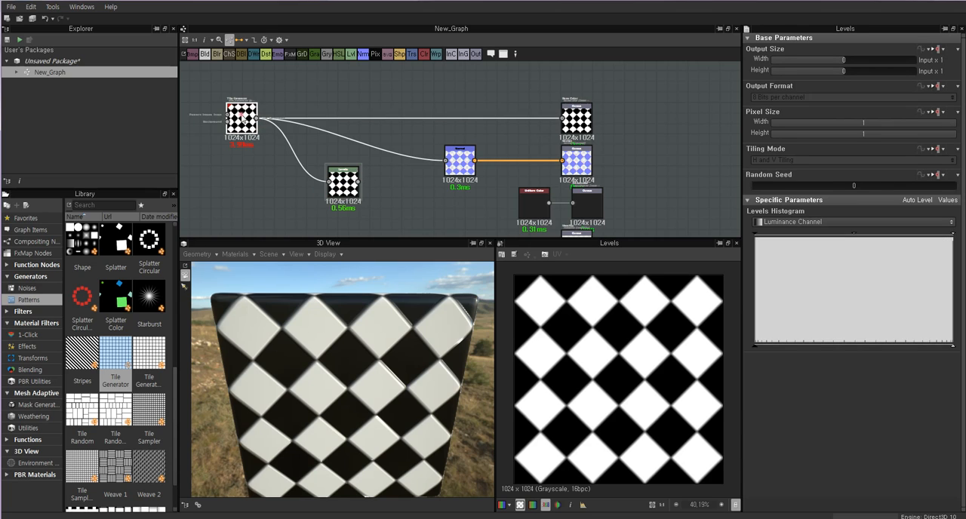
double_click(339, 180)
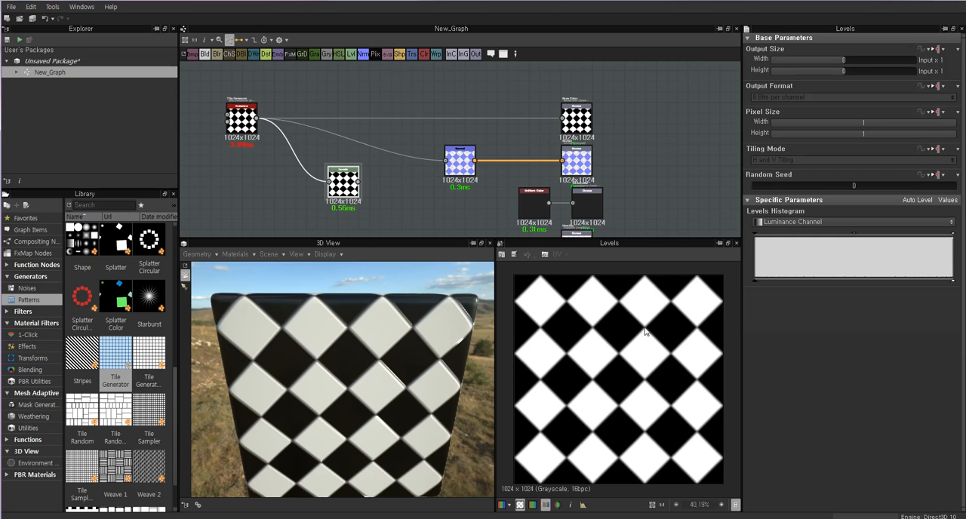
Try out the Levels histogram's black and white handles on the tile pattern, returning them to the full range.
drag(360, 377, 377, 383)
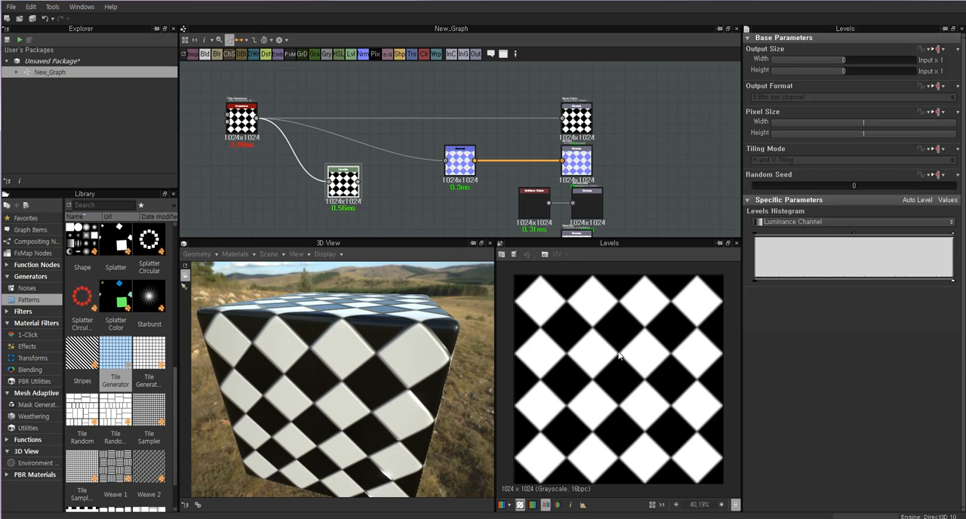
drag(351, 185, 357, 187)
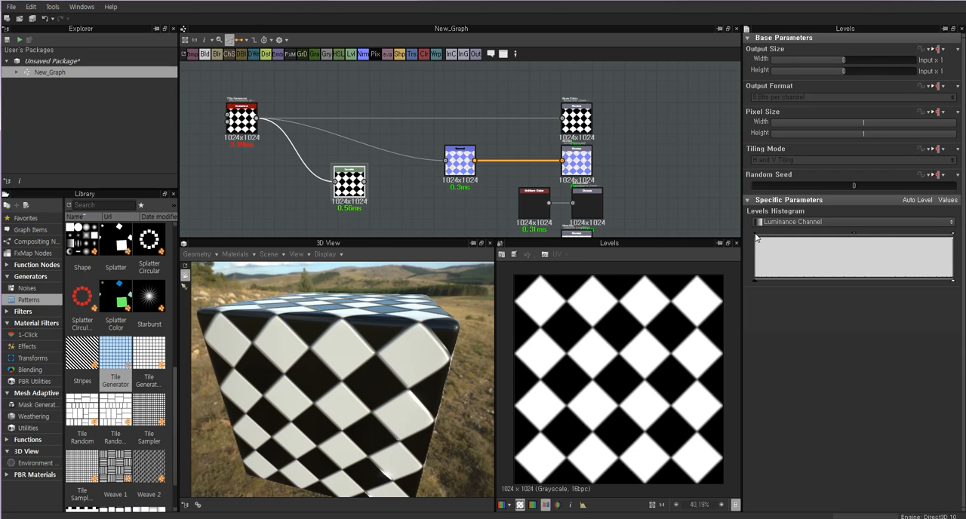
drag(757, 237, 796, 240)
drag(754, 280, 688, 281)
mouse_move(936, 284)
mouse_down()
mouse_move(805, 281)
mouse_move(951, 281)
mouse_up()
Connect the Levels node to the Roughness output in place of the Uniform Color, and align the Normal, Levels and Roughness nodes.
drag(354, 190, 369, 191)
drag(532, 212, 500, 222)
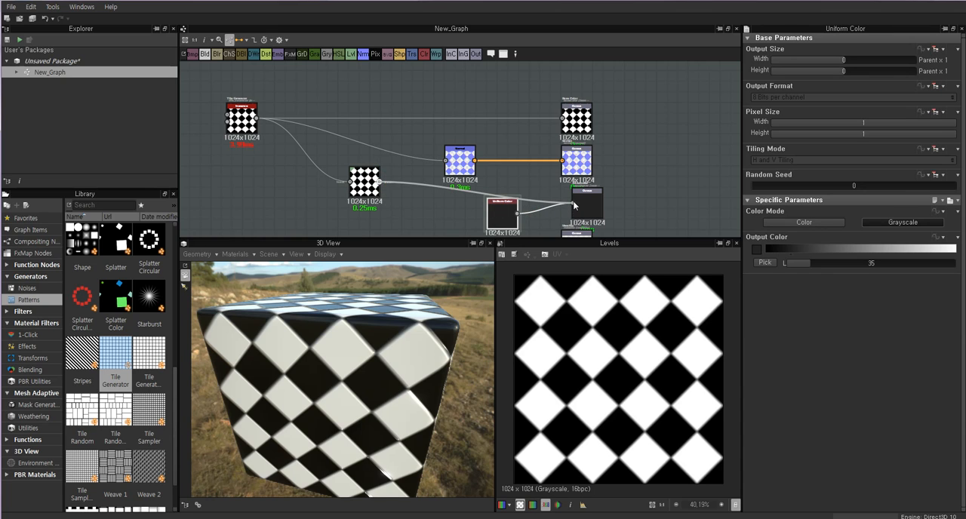
drag(499, 212, 414, 225)
drag(369, 186, 519, 214)
drag(466, 167, 519, 167)
middle_drag(598, 212, 555, 180)
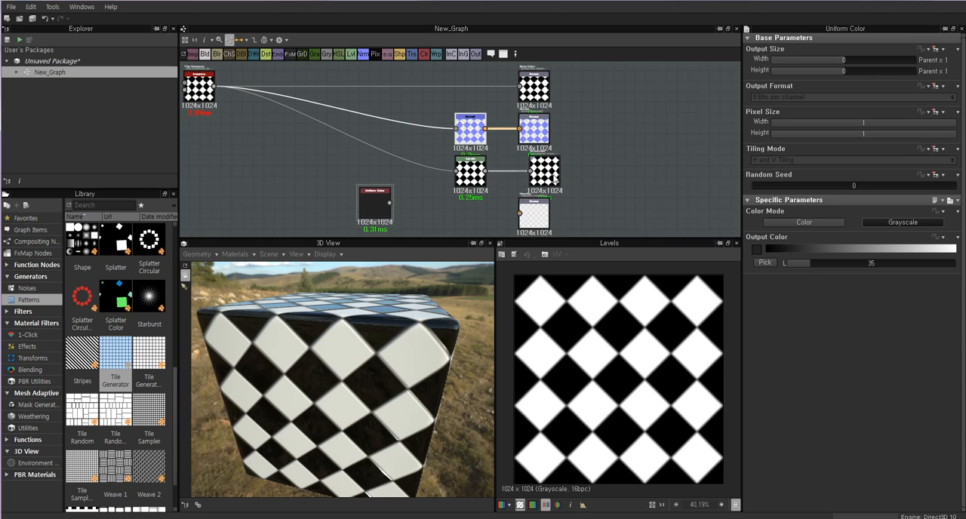
drag(556, 181, 545, 180)
Test raising the Levels node's black output level, check the cube's reflections, and restore it to the minimum.
click(476, 178)
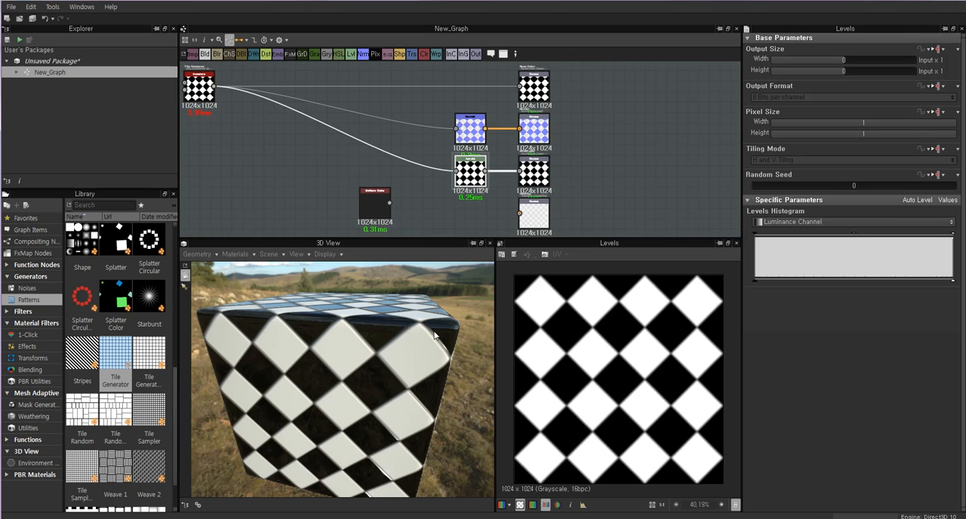
drag(434, 336, 390, 355)
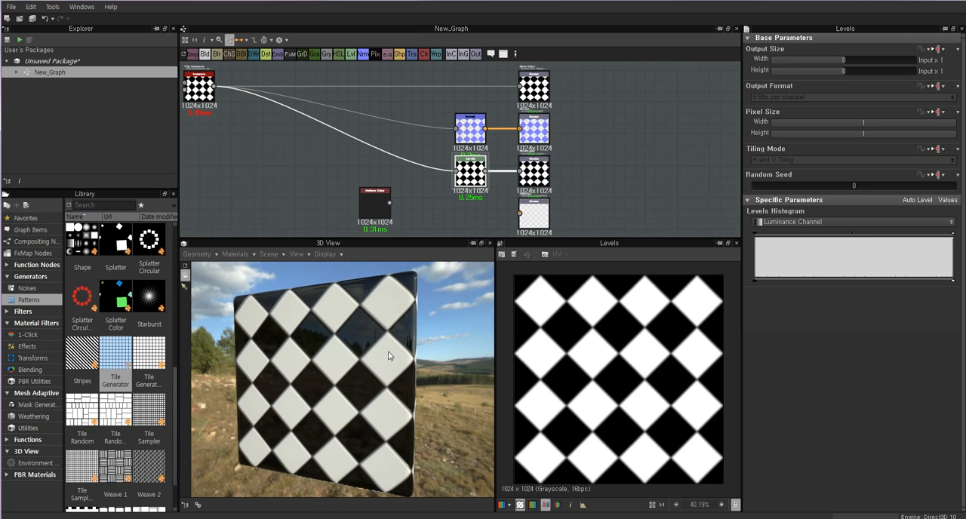
click(533, 175)
click(468, 175)
drag(756, 284, 843, 282)
drag(397, 332, 466, 347)
scroll(391, 353, up, 2)
mouse_move(391, 353)
mouse_down()
mouse_move(414, 358)
mouse_move(385, 357)
mouse_move(398, 353)
mouse_up()
drag(842, 279, 743, 284)
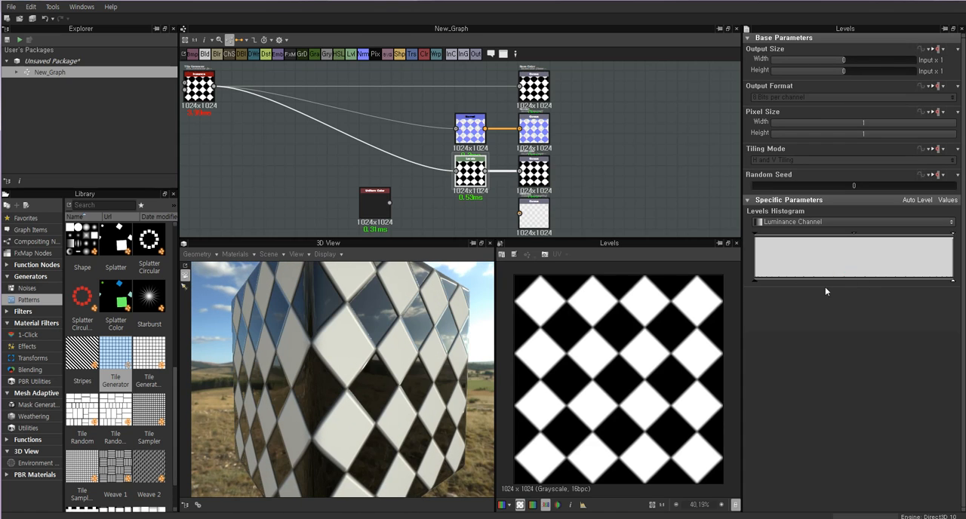
Test lowering the Levels node's white output level, inspect the cube's gloss, and restore it to the maximum.
drag(894, 285, 780, 289)
drag(379, 383, 340, 425)
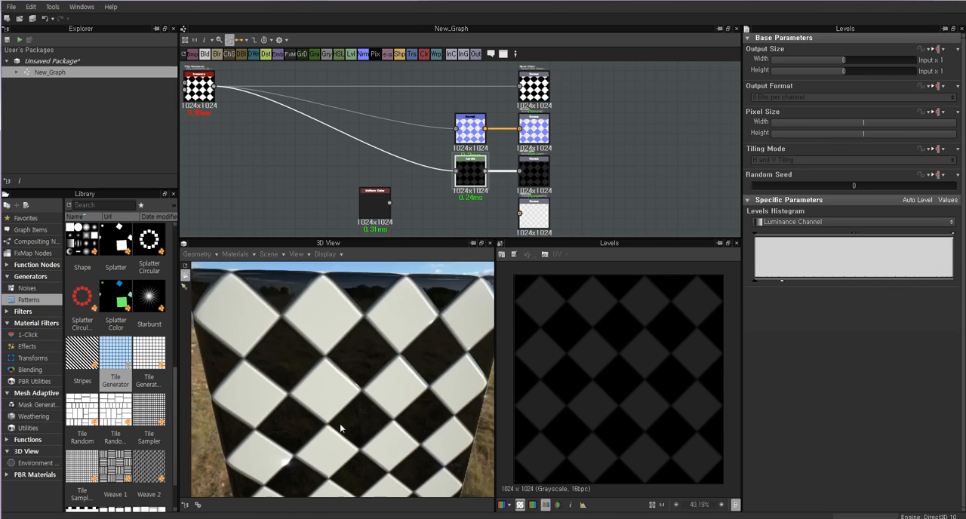
drag(415, 385, 366, 345)
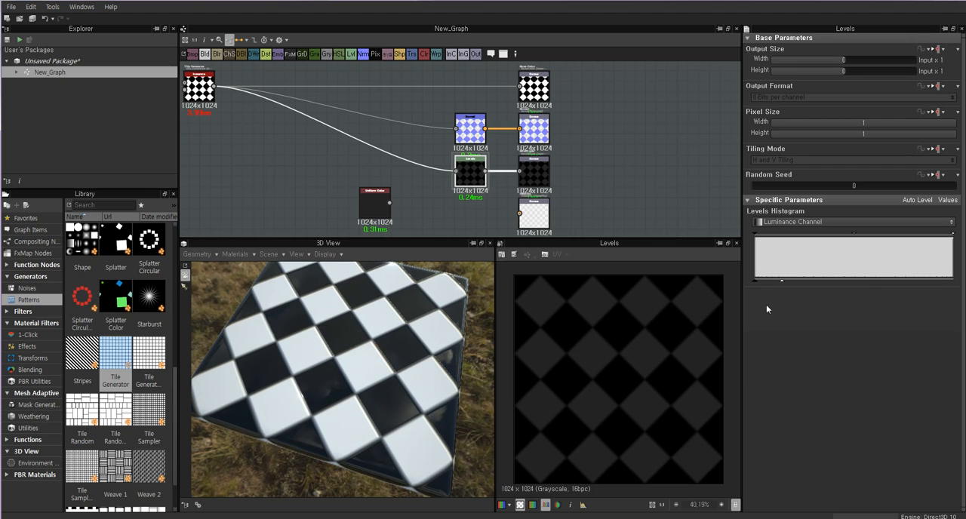
drag(782, 284, 952, 282)
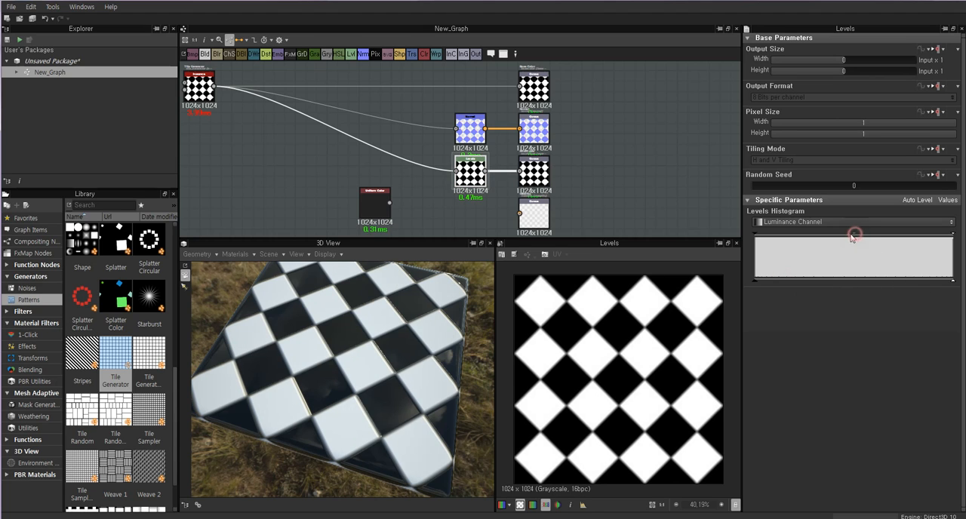
Shift the Levels node's midtone handle slightly and inspect the roughness on the cube from several angles.
mouse_move(852, 236)
mouse_down()
mouse_move(795, 236)
mouse_move(930, 238)
mouse_move(795, 237)
mouse_move(858, 240)
mouse_up()
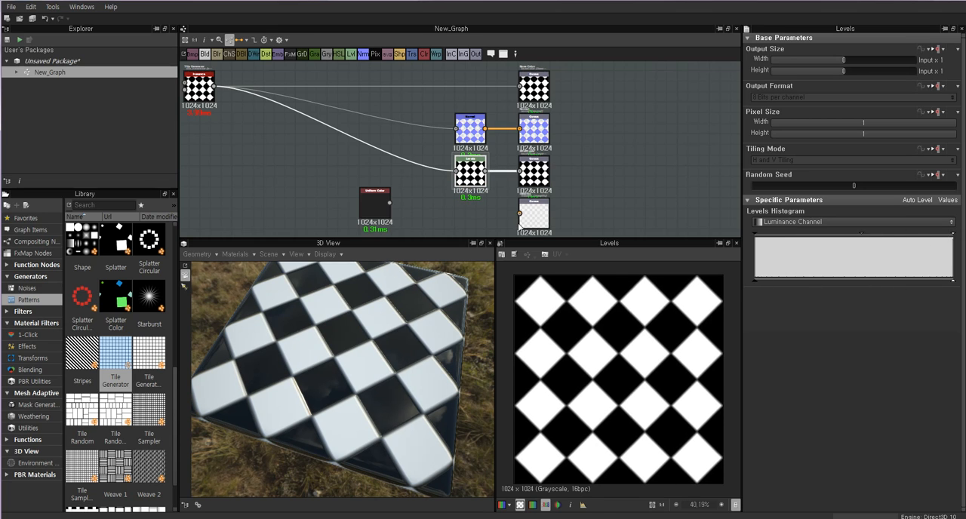
drag(340, 349, 368, 273)
scroll(413, 345, down, 5)
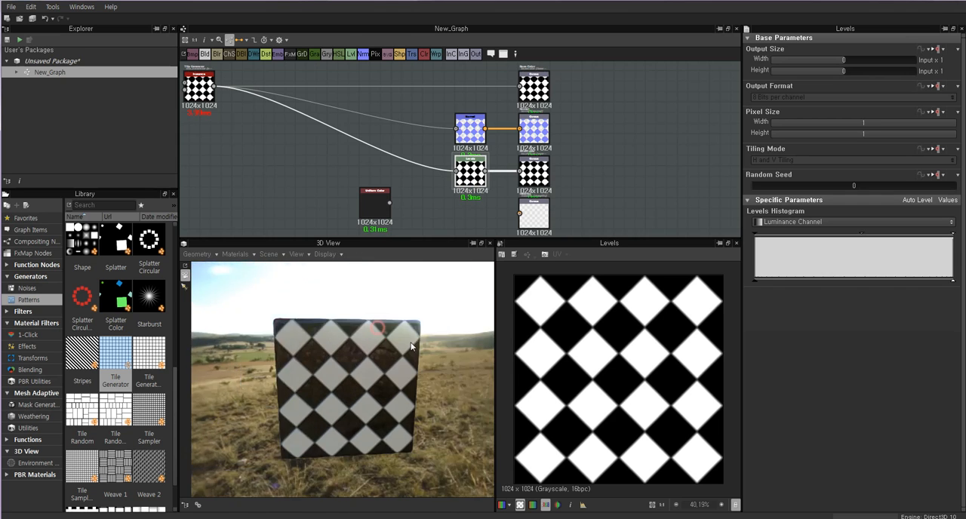
scroll(413, 345, up, 4)
drag(414, 345, 388, 358)
scroll(388, 358, down, 2)
Move the Uniform Color node aside and examine the Metallic output node in the 2D view and its attributes.
click(326, 183)
drag(371, 204, 339, 225)
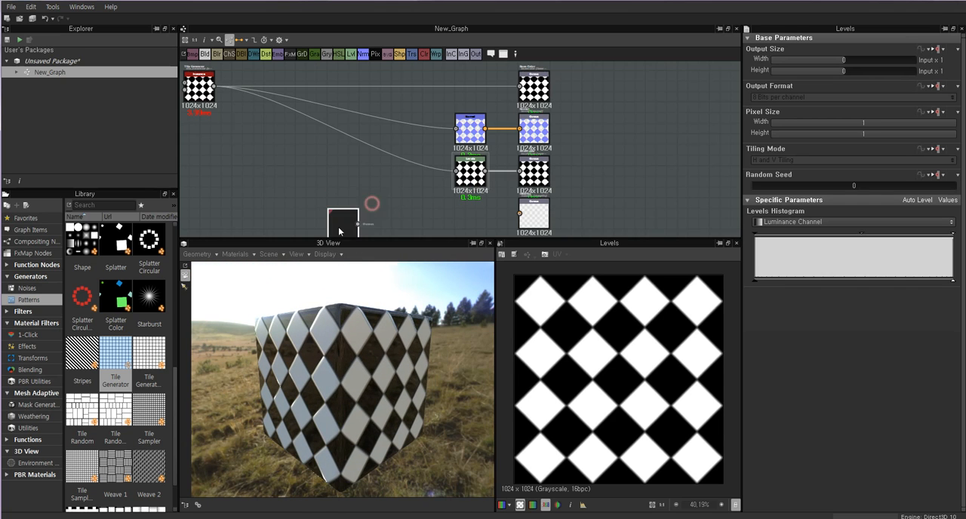
double_click(536, 215)
scroll(537, 214, up, 2)
scroll(537, 214, up, 3)
scroll(543, 204, down, 3)
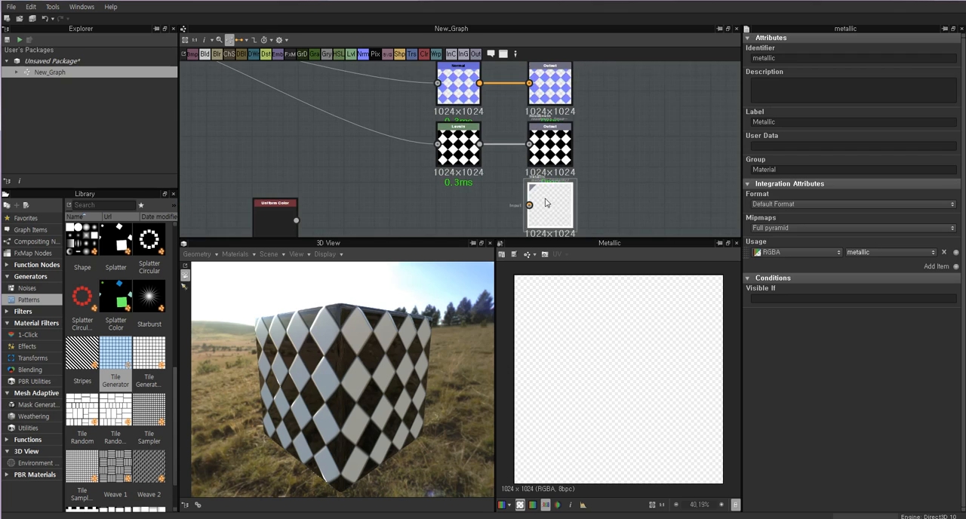
click(479, 204)
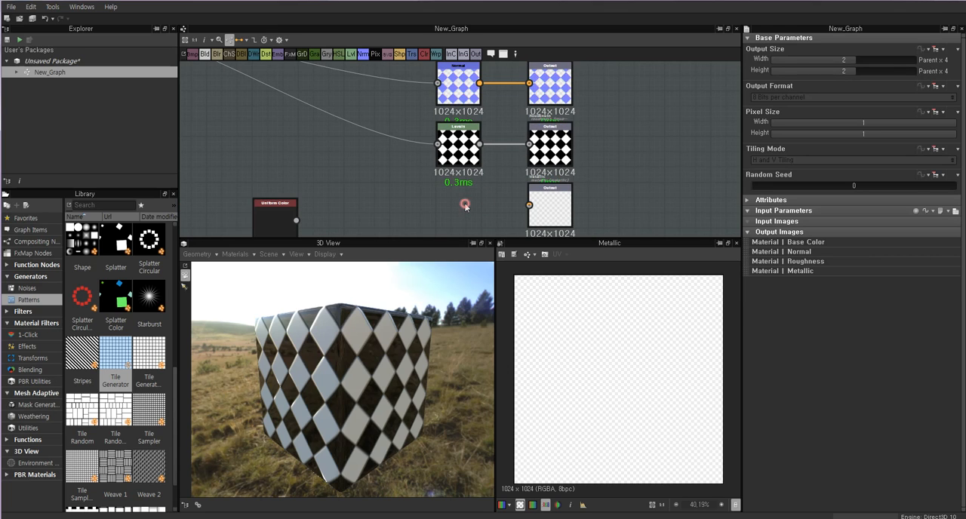
click(549, 204)
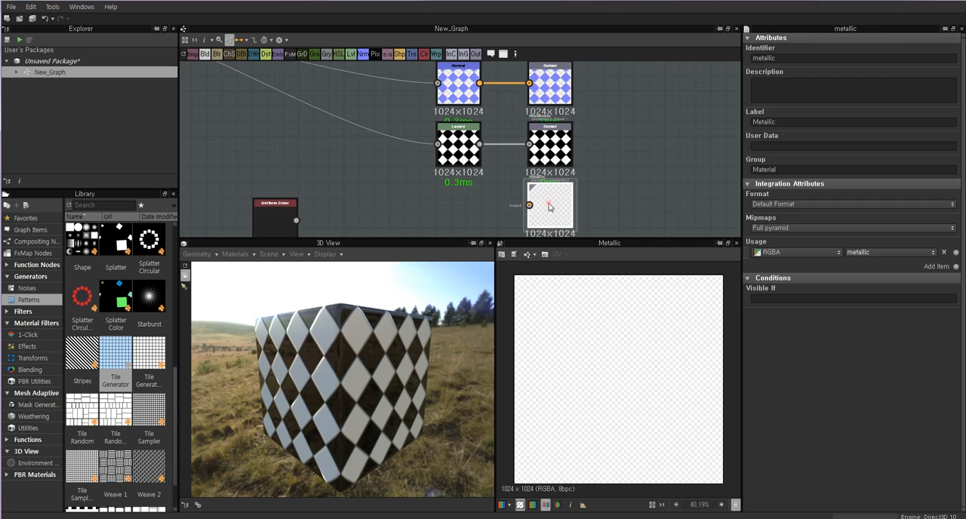
click(460, 205)
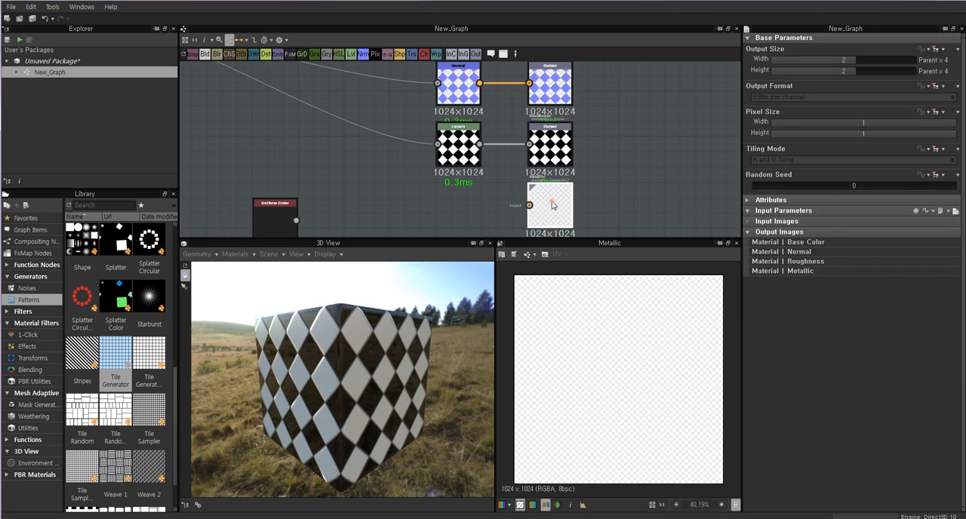
click(549, 208)
click(442, 201)
Move the Uniform Color node beside the Metallic output and connect it to that output.
drag(277, 217, 431, 216)
double_click(432, 215)
middle_drag(429, 215, 451, 174)
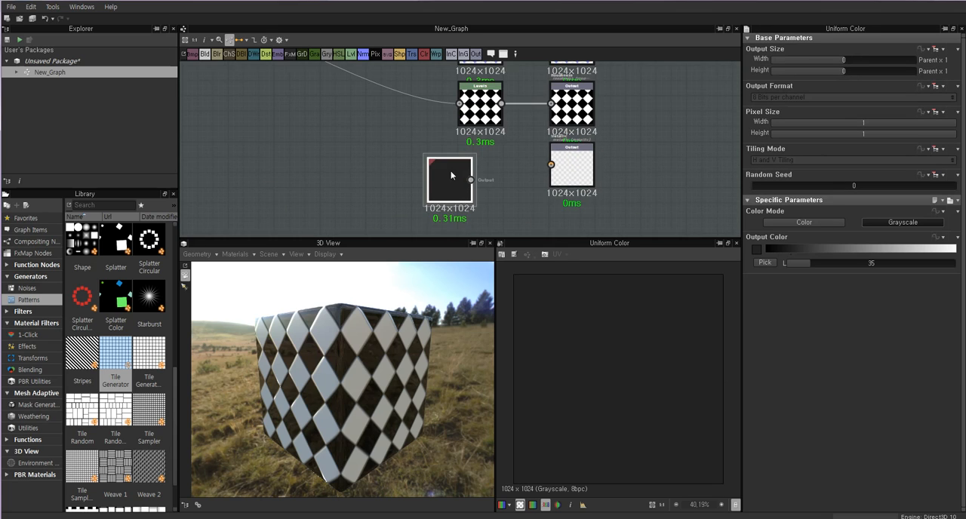
drag(552, 167, 550, 165)
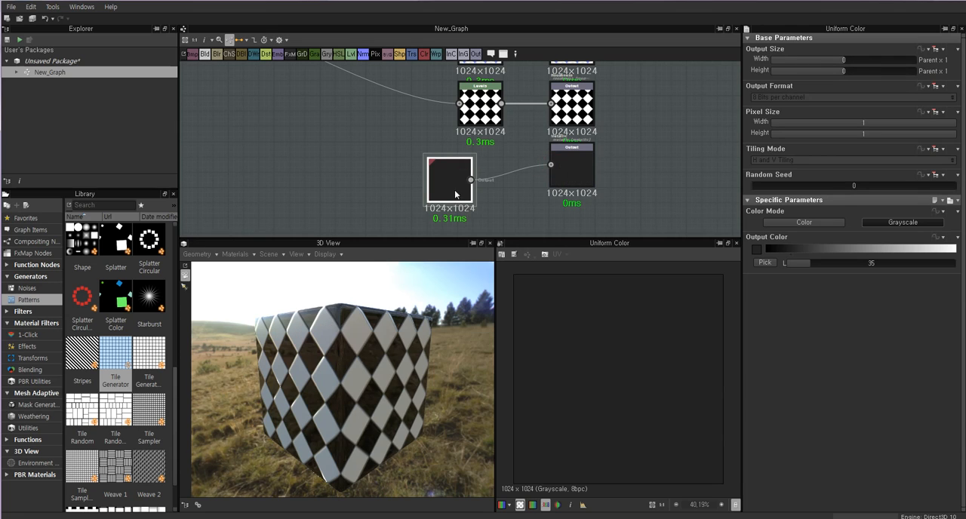
Set the Uniform Color's grayscale value to 0, align it with the Metallic output, and check the cube.
drag(788, 253, 714, 254)
double_click(566, 162)
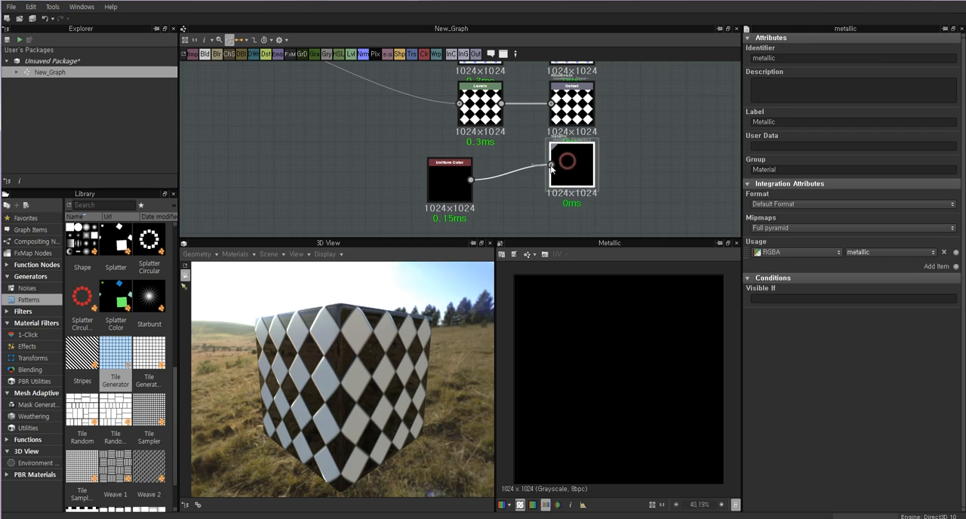
drag(449, 178, 496, 163)
drag(337, 382, 354, 361)
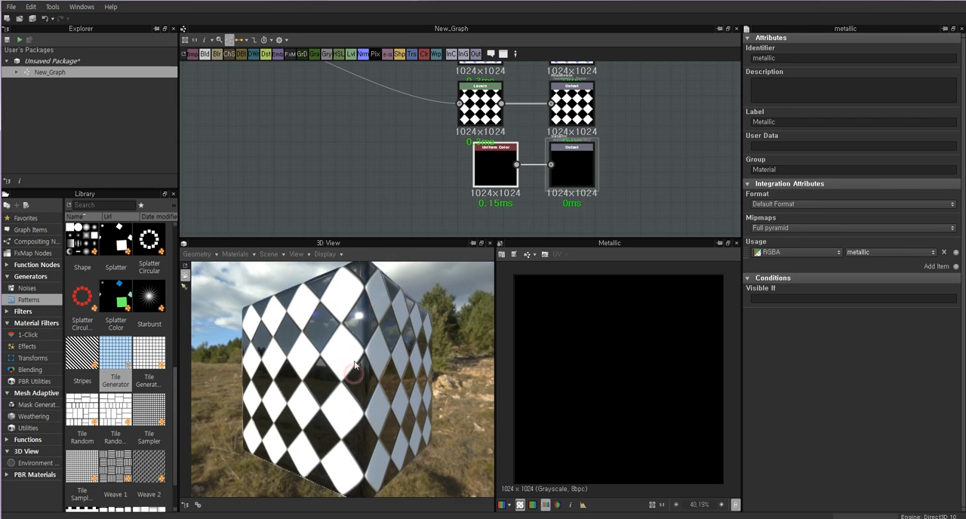
Set the Uniform Color's grayscale value to 255 and inspect the fully metallic cube from different angles.
double_click(497, 166)
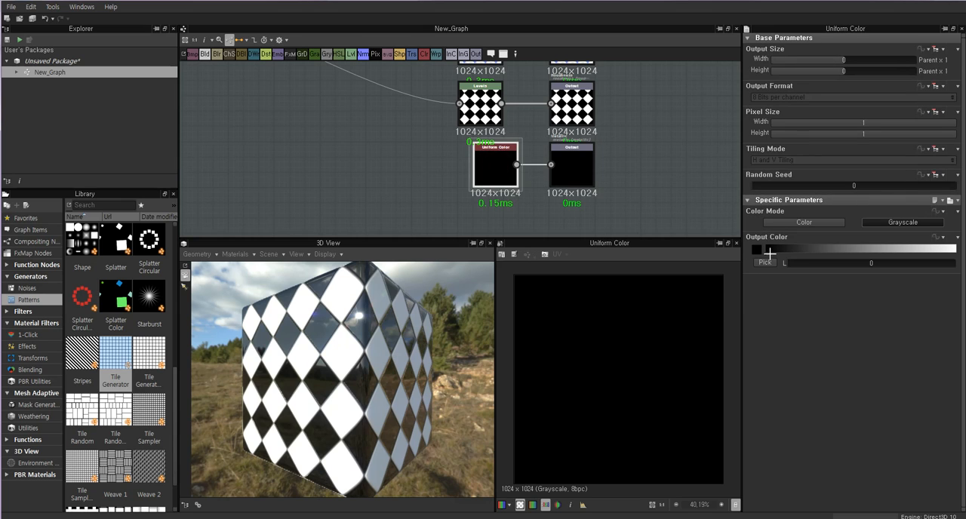
drag(769, 252, 955, 254)
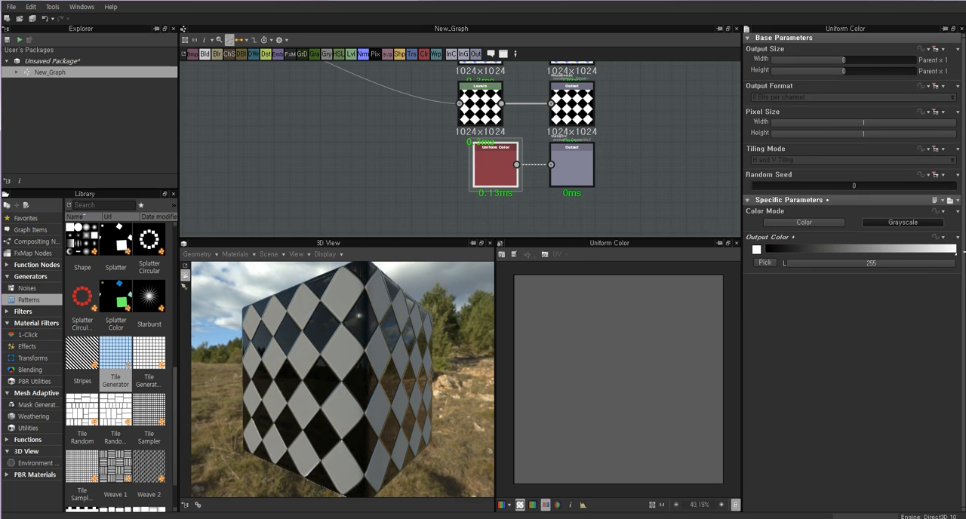
drag(336, 325, 377, 386)
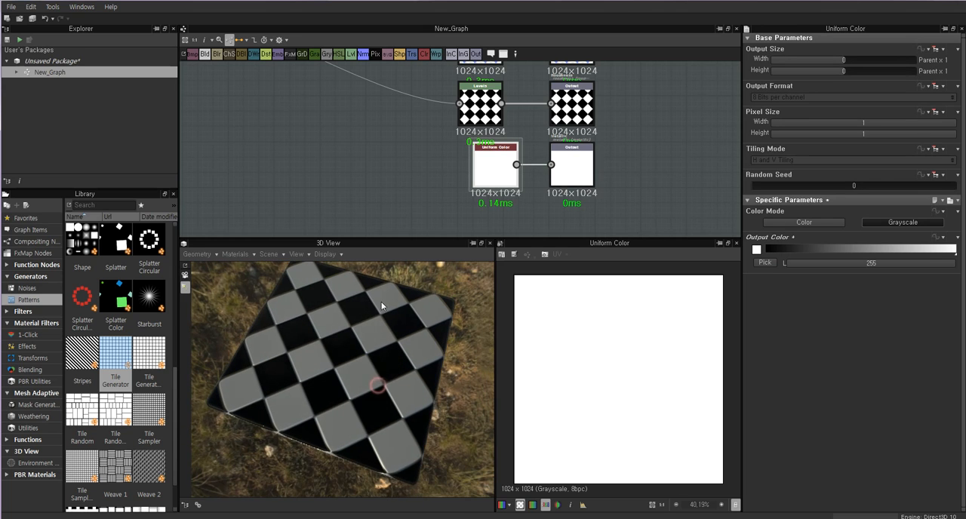
drag(381, 304, 363, 317)
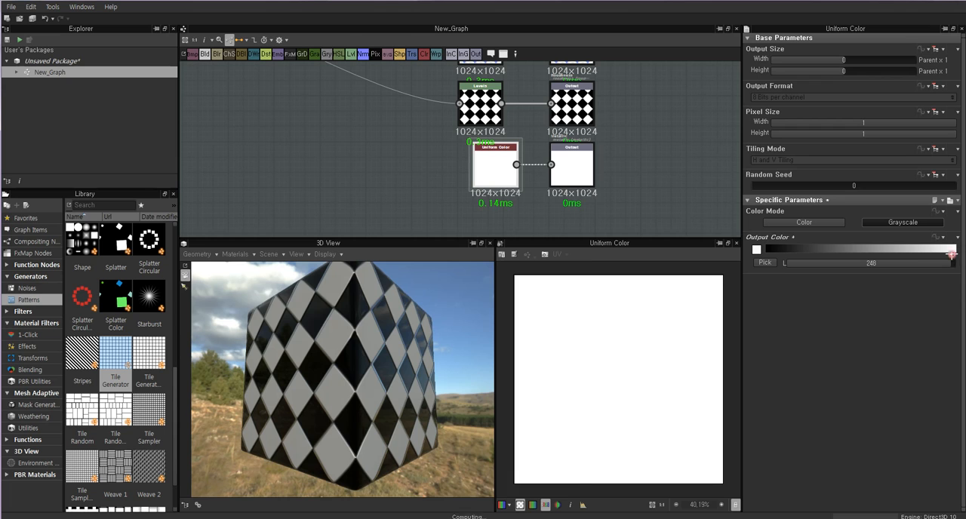
mouse_move(951, 255)
mouse_down()
mouse_move(776, 255)
mouse_move(957, 256)
mouse_up()
Inspect the metallic reflections and the Metallic output, and set the Uniform Color's grayscale value to 96.
drag(289, 344, 460, 370)
click(505, 155)
click(571, 175)
click(495, 162)
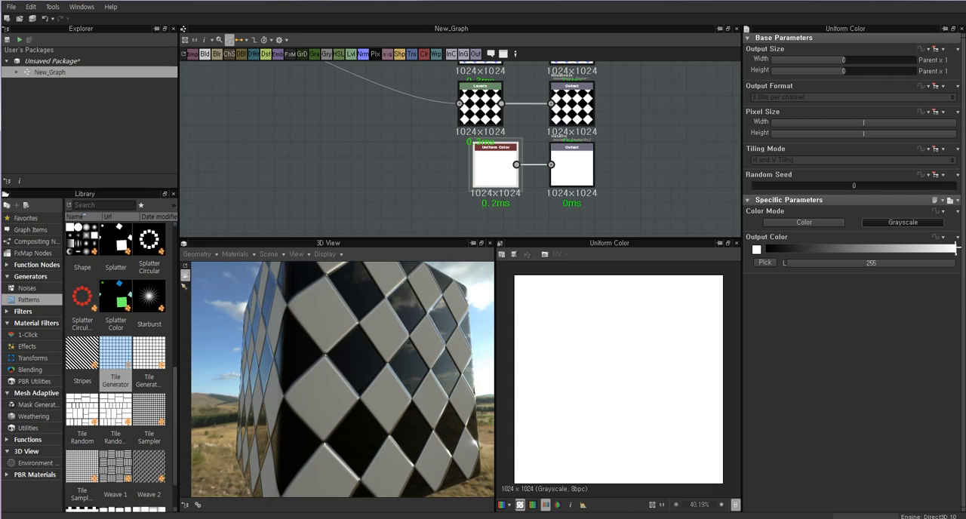
drag(954, 252, 868, 261)
Move the Uniform Color node away from the Metallic output and delete the connection between them.
drag(487, 161, 436, 181)
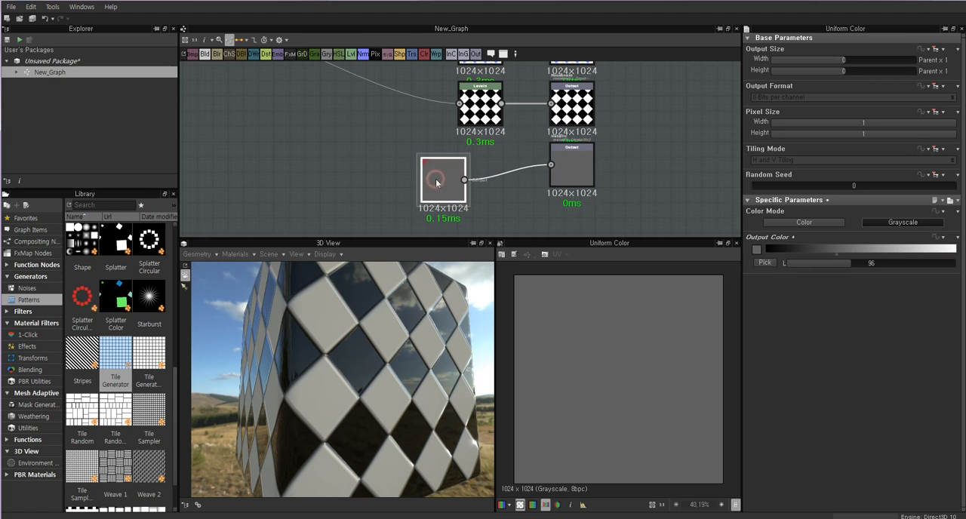
click(503, 170)
drag(519, 199, 510, 172)
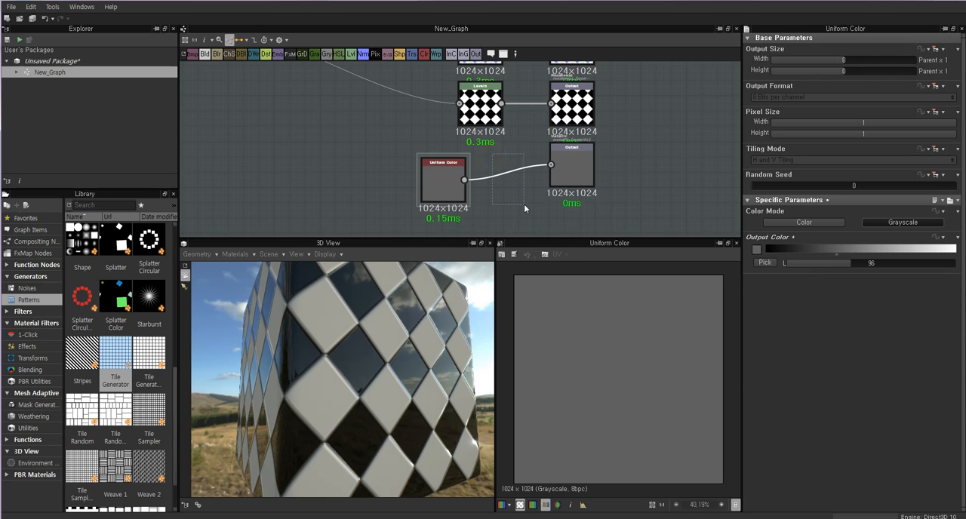
key(Delete)
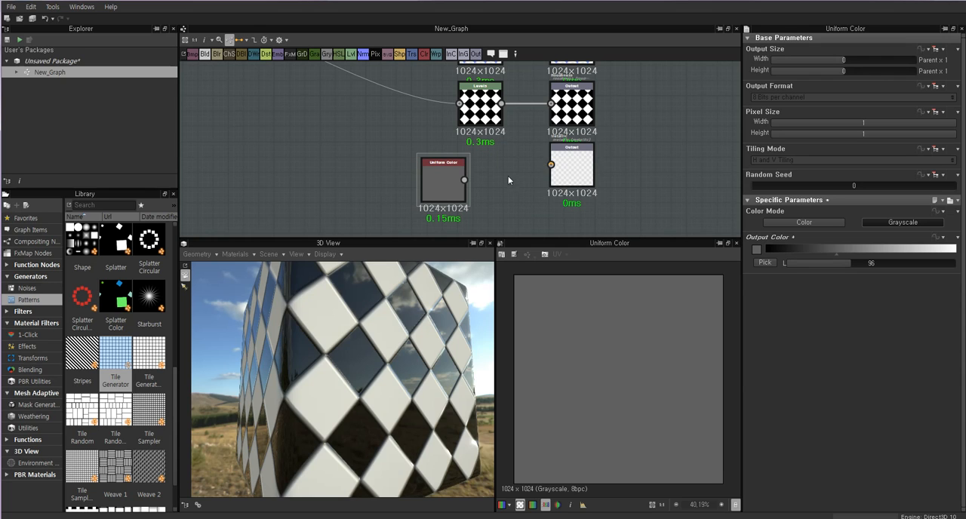
Compare the Metallic output with the Roughness output in the 2D preview.
click(439, 183)
click(583, 174)
middle_drag(580, 172, 596, 214)
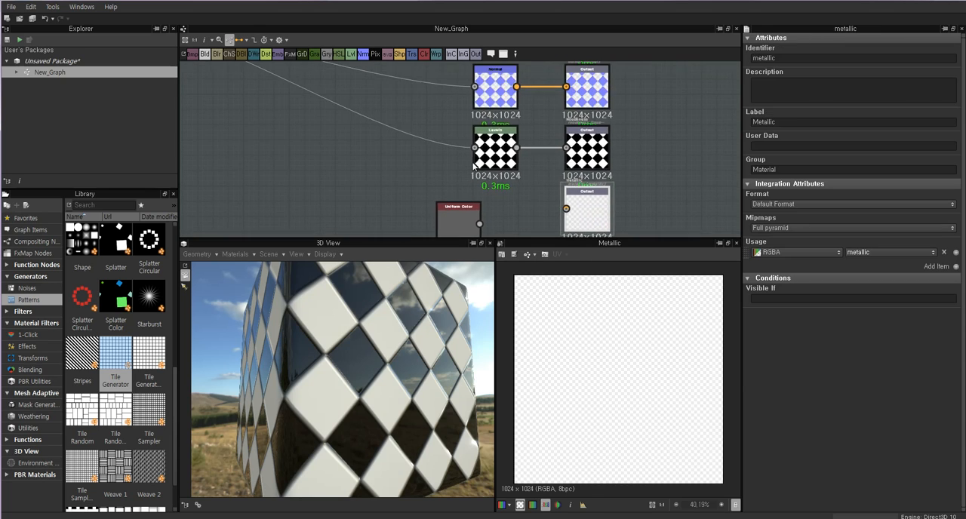
click(520, 144)
double_click(585, 145)
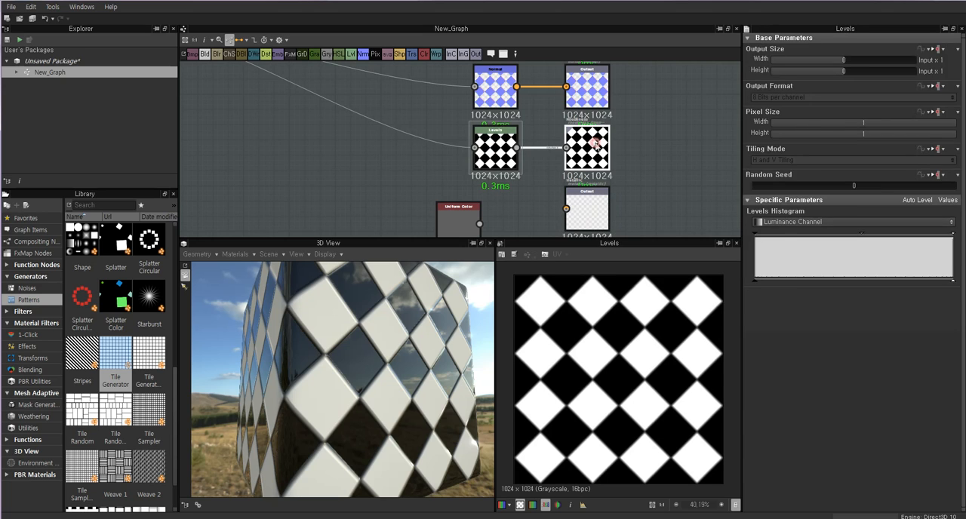
Raise the output black level of the Levels node feeding Roughness to about a third of the range.
double_click(507, 145)
click(587, 142)
click(497, 149)
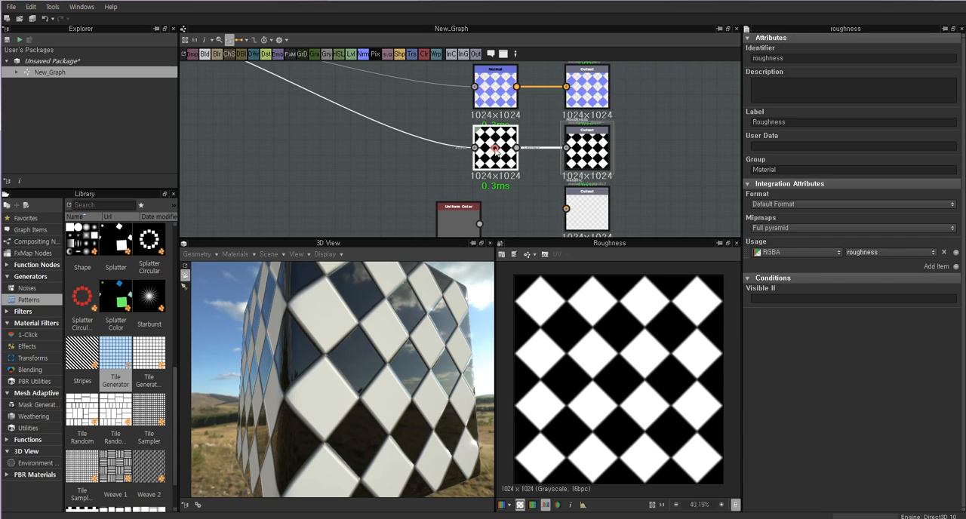
drag(755, 280, 823, 281)
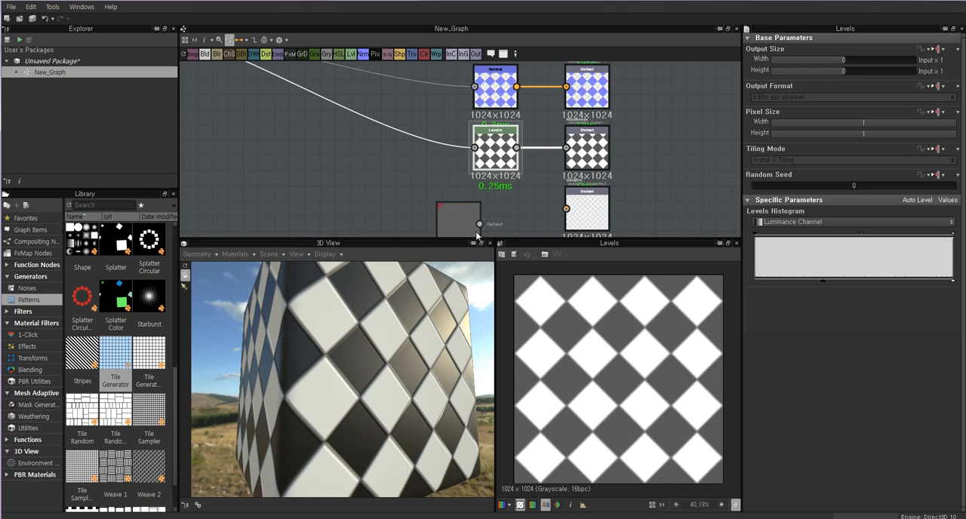
Move the Uniform Color node away from the other nodes and connect it to the Metallic output.
middle_drag(494, 152, 539, 143)
drag(519, 185, 476, 200)
double_click(641, 187)
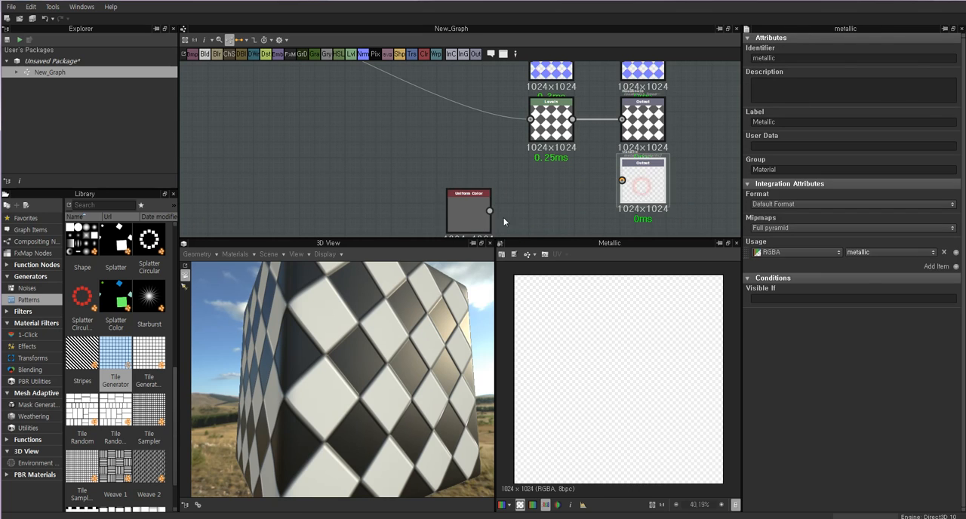
click(472, 209)
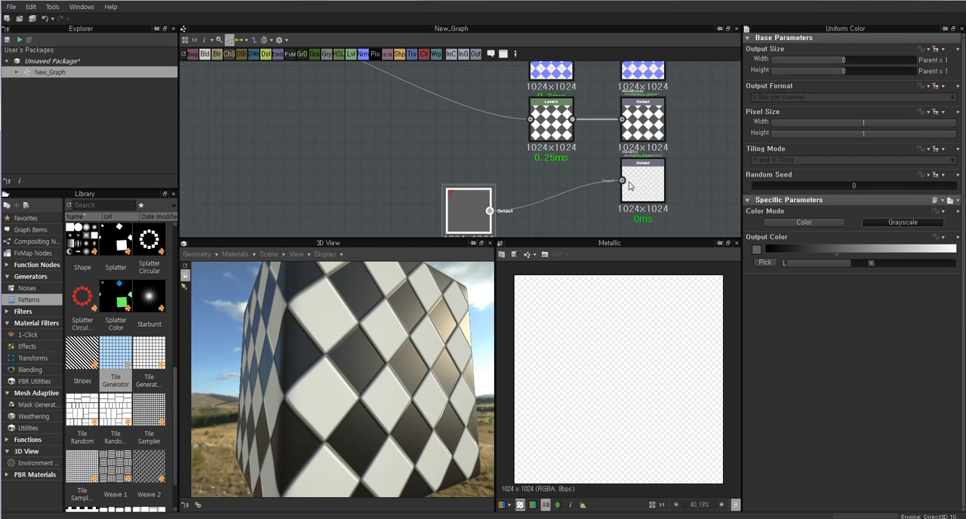
drag(625, 181, 623, 181)
Set the Uniform Color to black, and place it and the Levels node close beside the Metallic and Roughness outputs.
drag(472, 211, 539, 211)
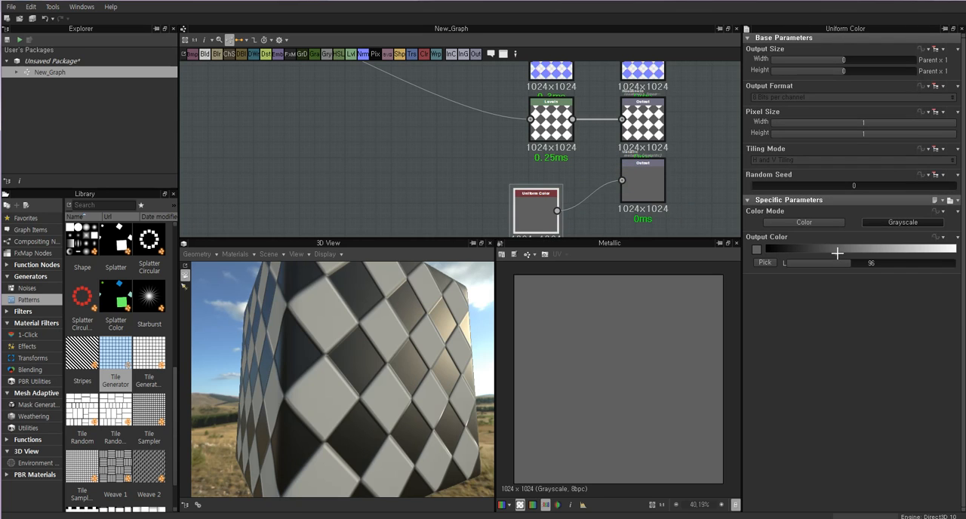
drag(837, 253, 767, 252)
drag(540, 206, 599, 186)
drag(543, 121, 566, 125)
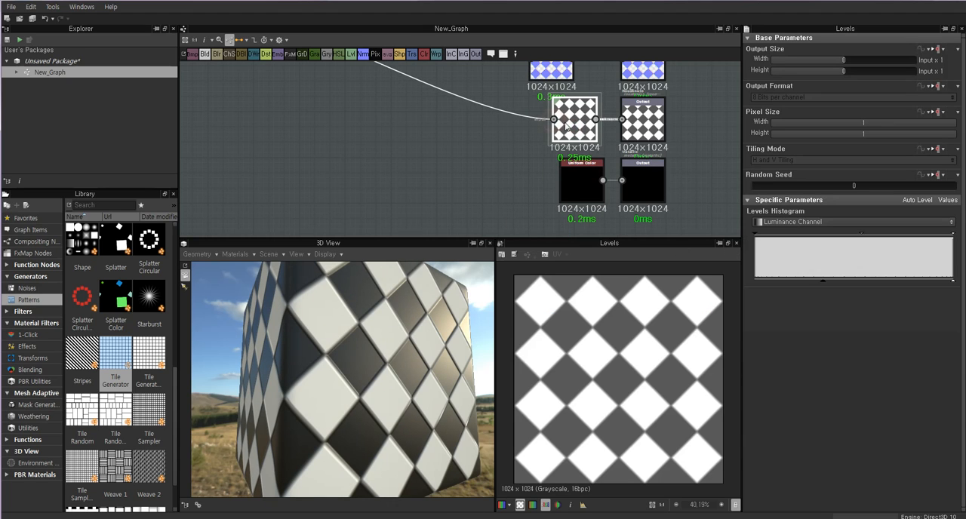
Preview the Tile Generator and the Base Color output, and turn the cube so one face points forward.
middle_drag(399, 145, 523, 201)
scroll(442, 172, down, 2)
drag(350, 115, 359, 138)
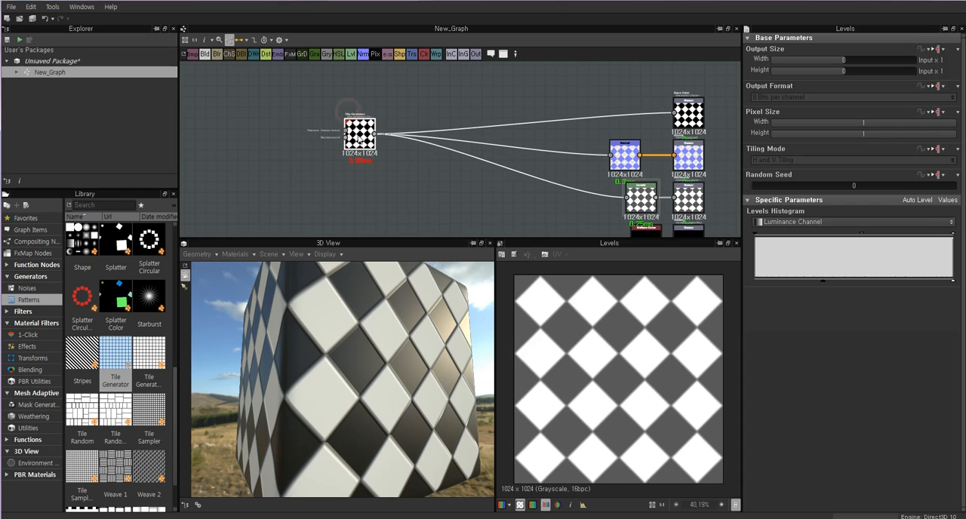
double_click(361, 141)
double_click(691, 117)
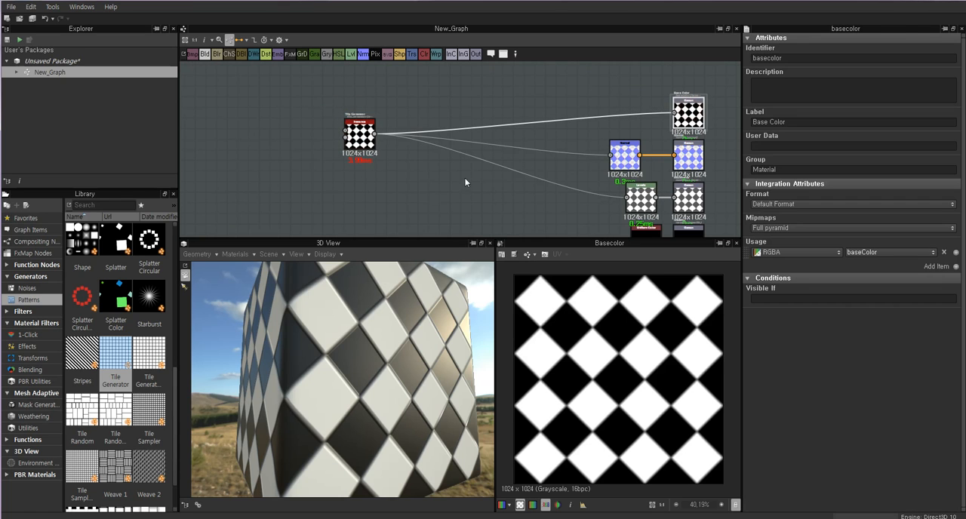
middle_drag(411, 154, 441, 157)
drag(419, 298, 315, 370)
click(370, 98)
double_click(370, 99)
scroll(344, 337, down, 3)
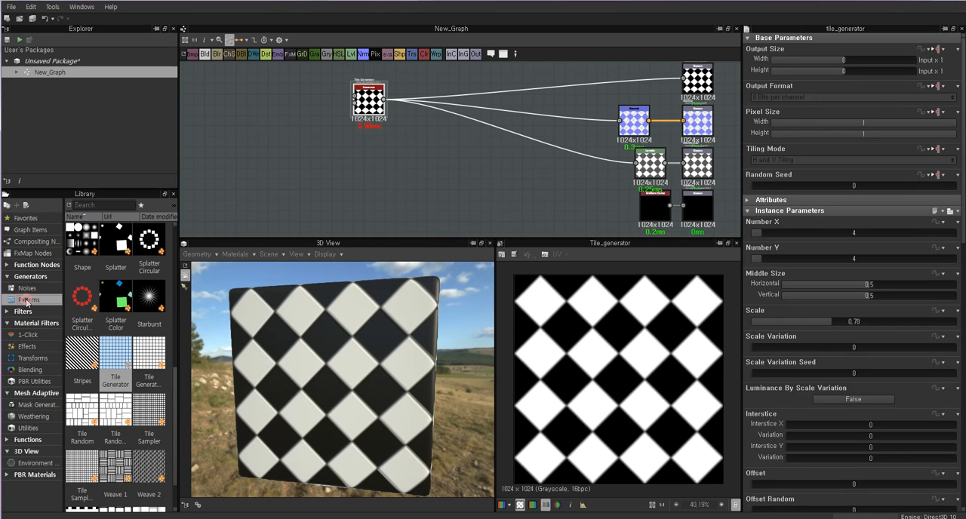
Add a Clouds 1 noise from the library's Noises category to the graph, below the Tile Generator.
click(26, 288)
click(29, 276)
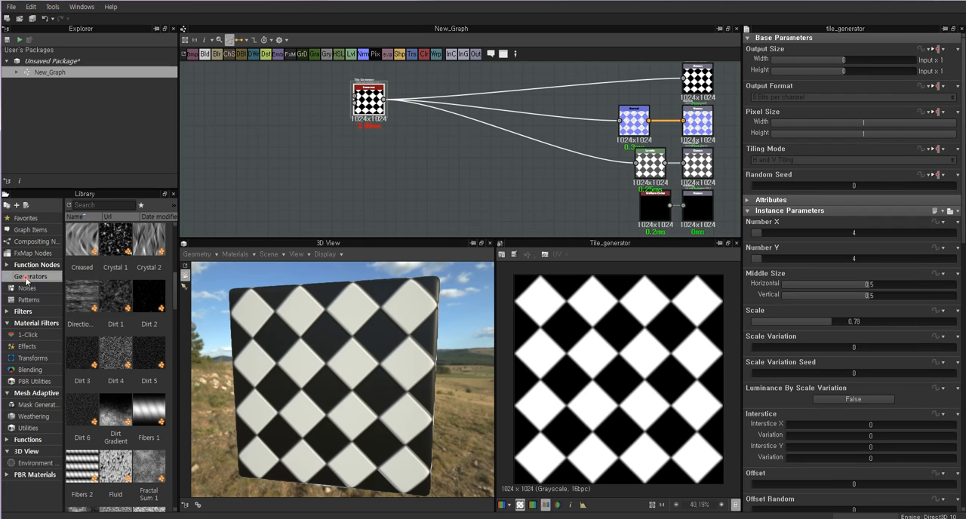
click(28, 292)
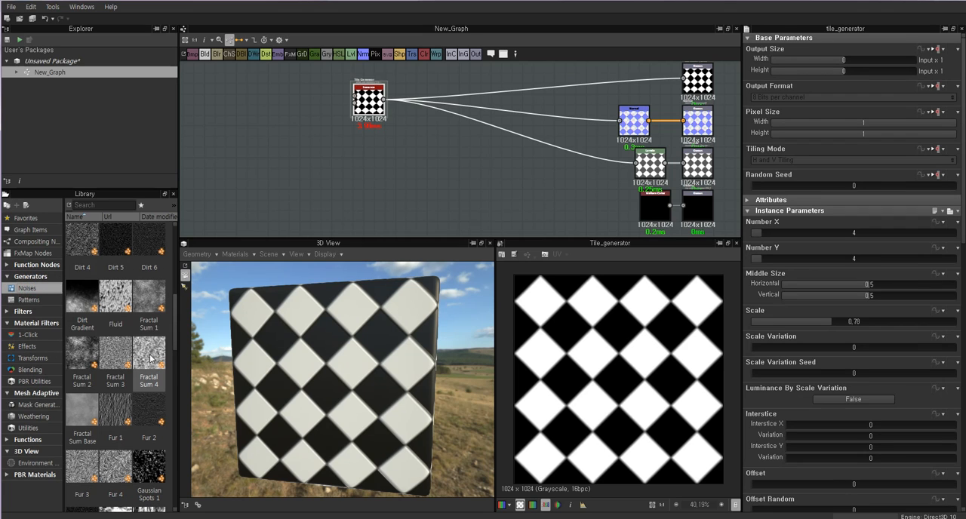
scroll(120, 345, up, 5)
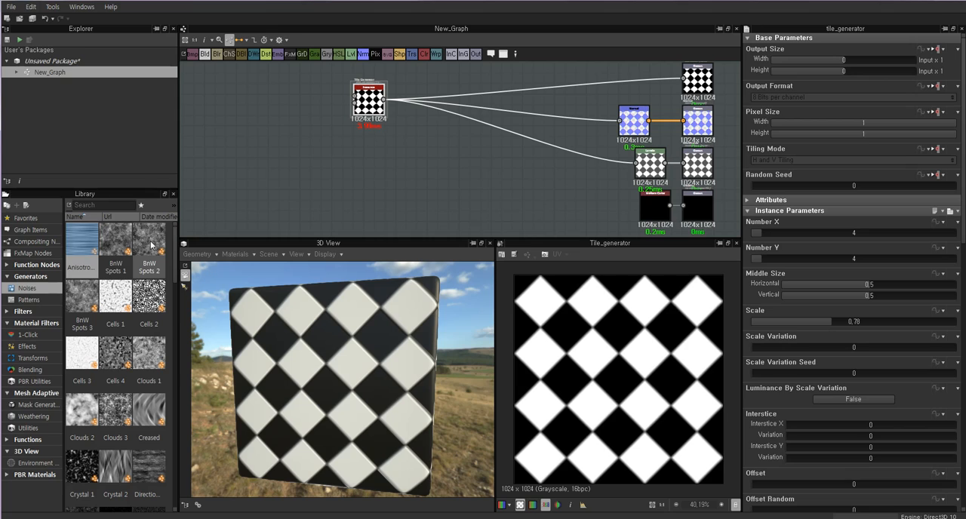
click(151, 365)
drag(150, 360, 254, 179)
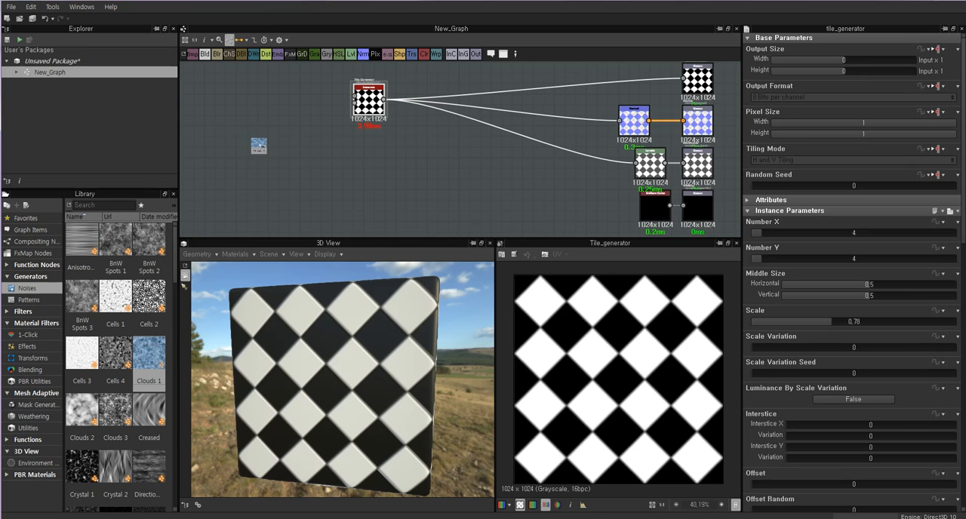
drag(329, 157, 334, 169)
scroll(430, 172, up, 5)
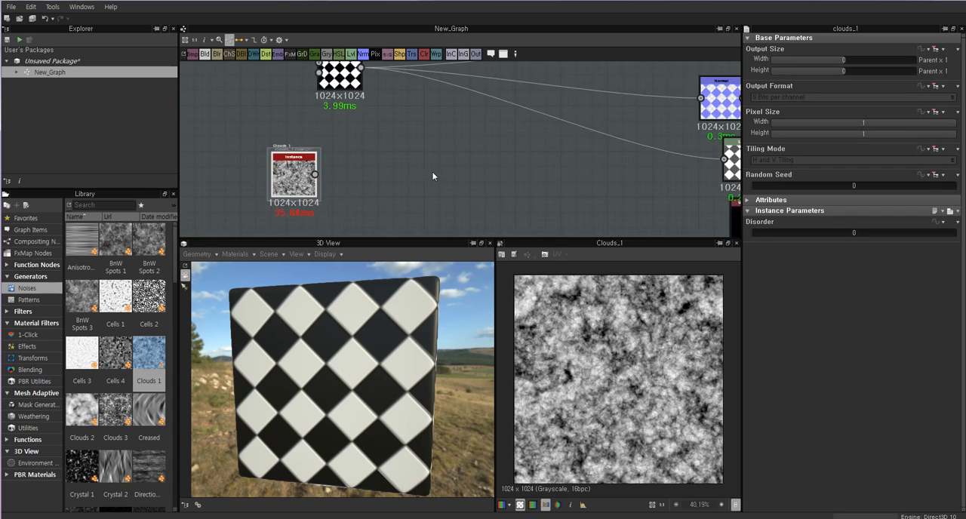
Inspect the Clouds 1 noise up close and align its node directly beneath the Tile Generator.
middle_drag(398, 175, 534, 222)
scroll(457, 164, down, 3)
drag(431, 99, 402, 100)
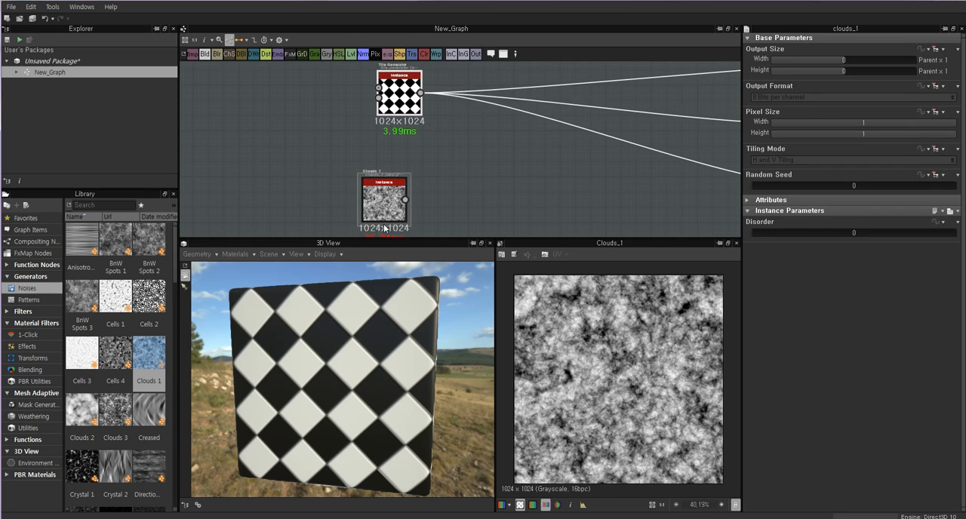
click(382, 200)
scroll(608, 336, up, 3)
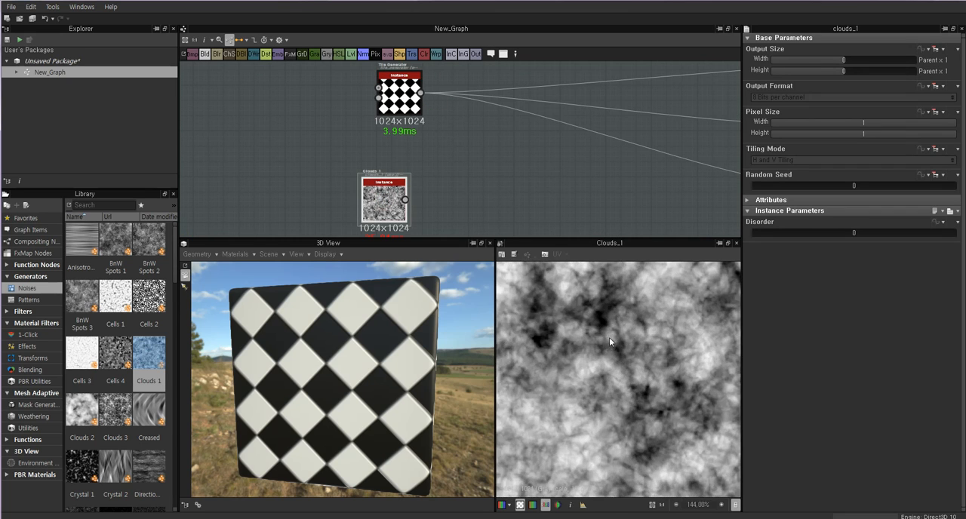
scroll(609, 337, down, 3)
scroll(621, 360, down, 2)
scroll(620, 360, up, 2)
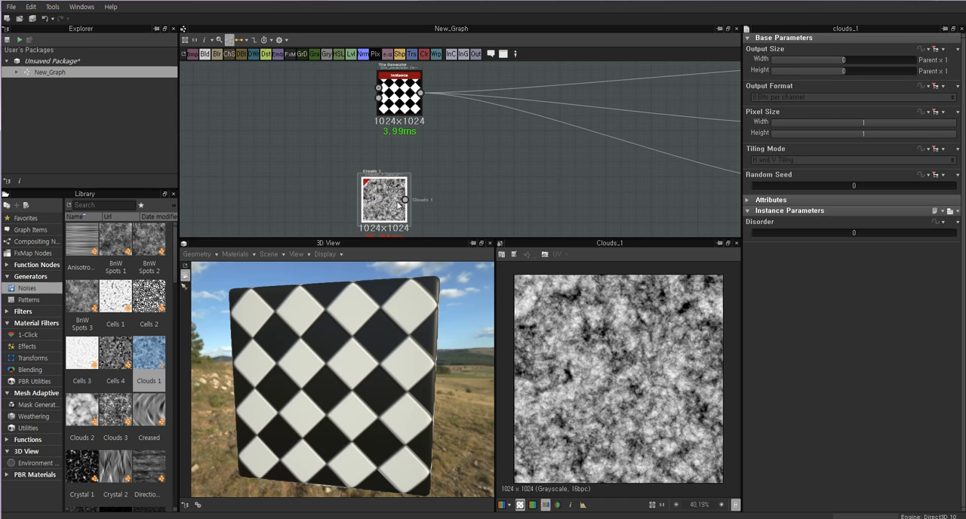
drag(398, 203, 411, 203)
Compare the Tile Generator pattern with the Clouds 1 noise by previewing the two nodes in turn.
double_click(405, 99)
double_click(398, 203)
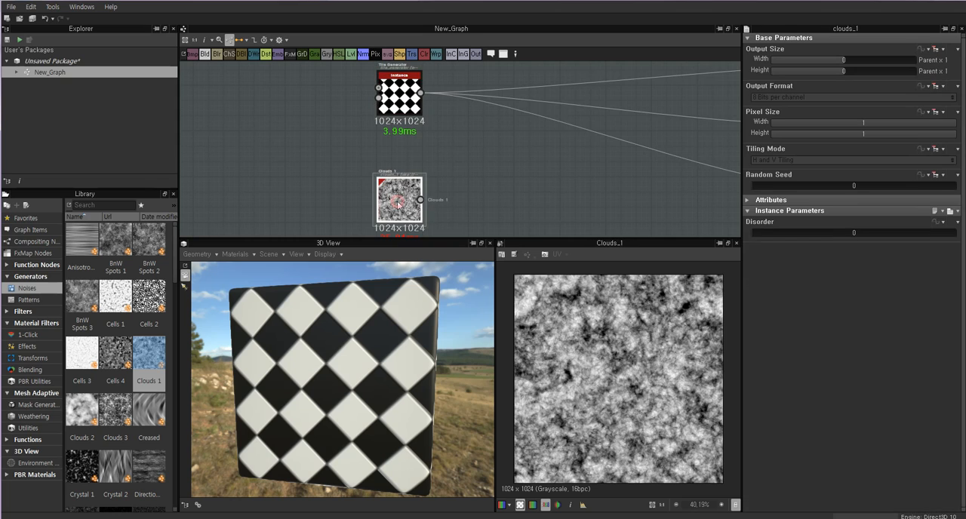
click(494, 185)
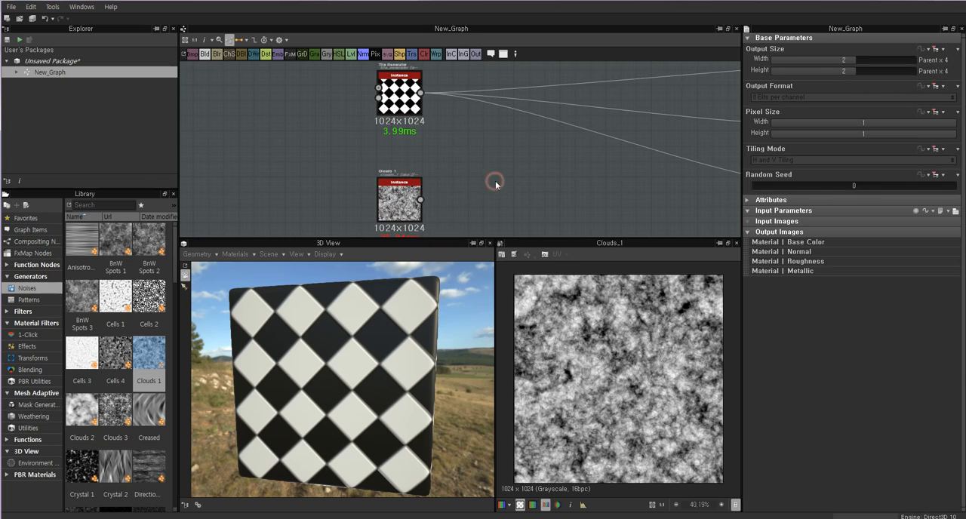
click(403, 107)
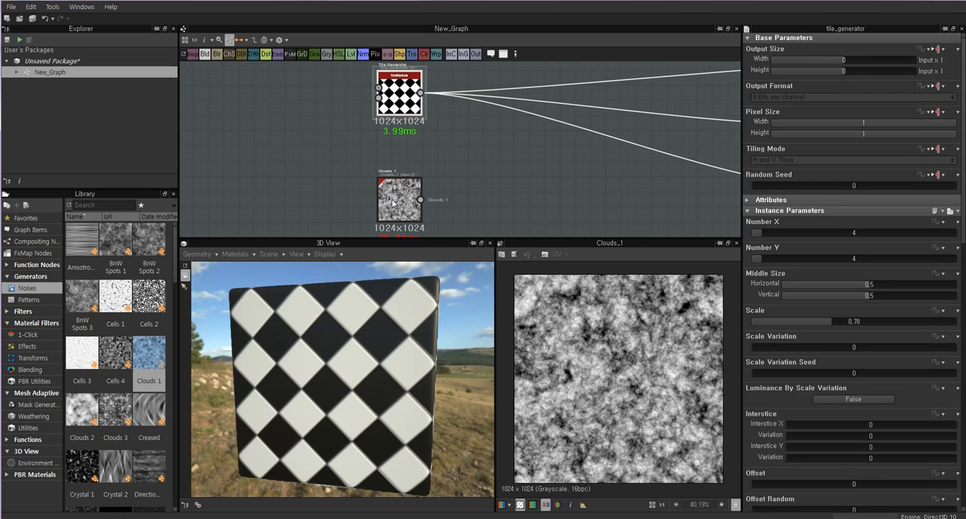
click(455, 184)
double_click(405, 96)
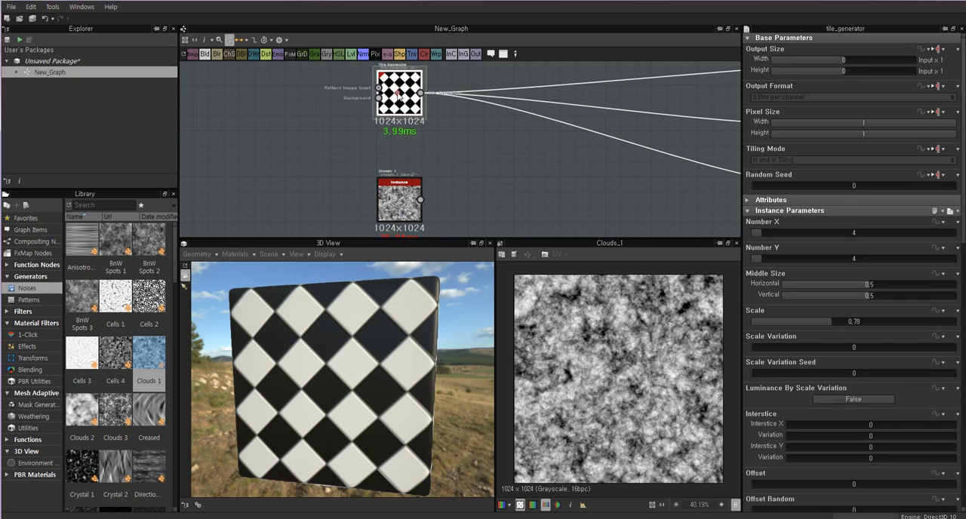
click(474, 158)
click(404, 92)
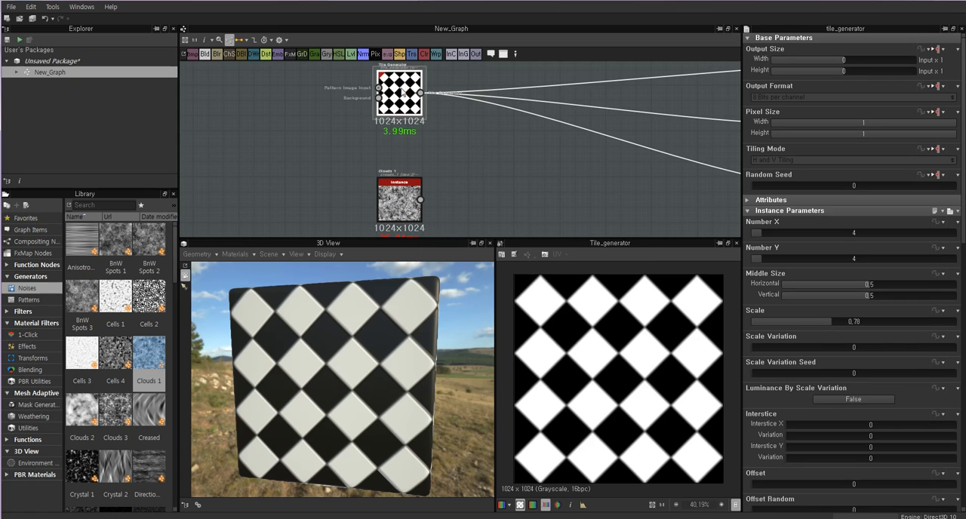
double_click(399, 200)
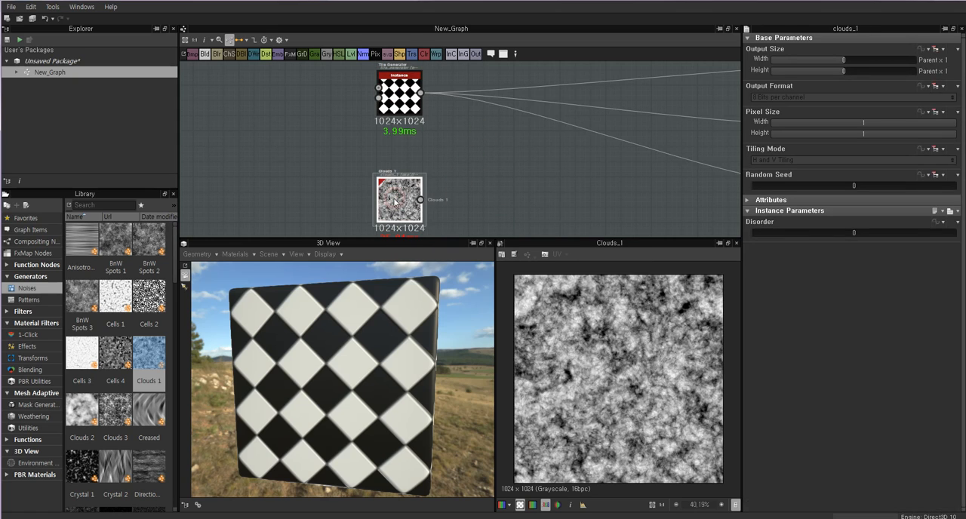
middle_drag(389, 108, 330, 143)
double_click(350, 130)
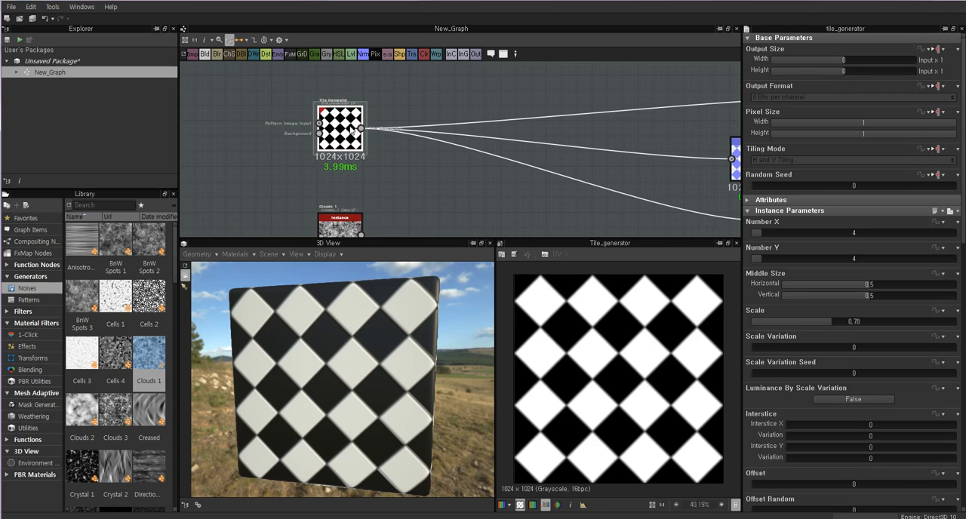
click(403, 167)
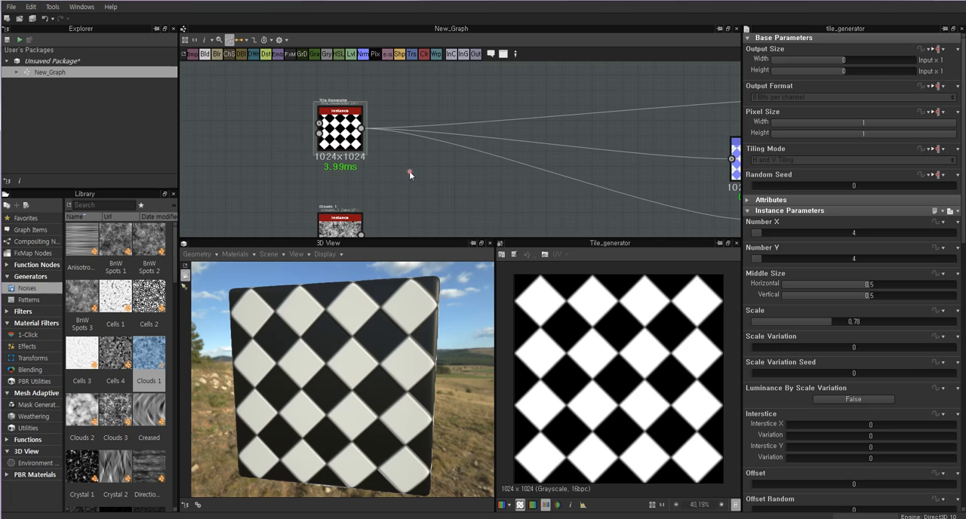
Add a Blend node beside the Tile Generator and Clouds 1 nodes, and examine its Foreground, Background and Opacity inputs.
right_click(421, 171)
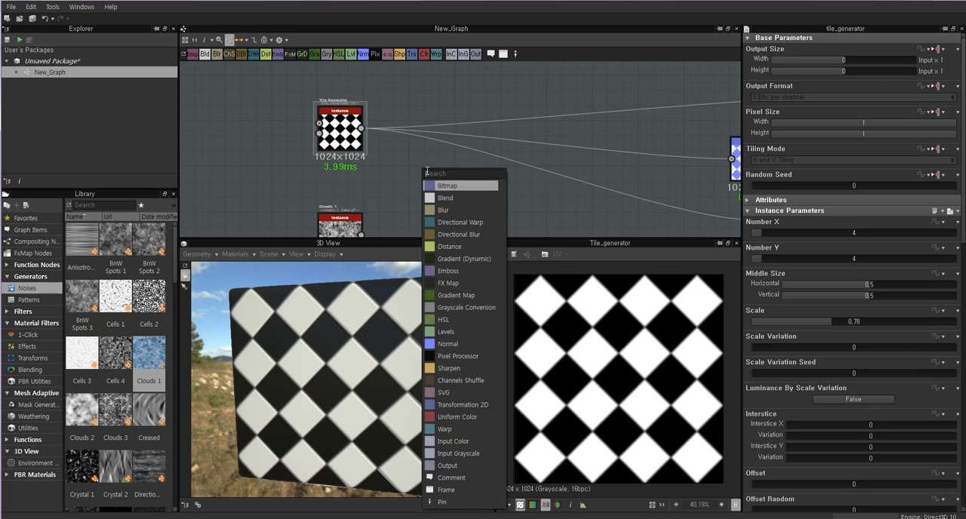
click(459, 200)
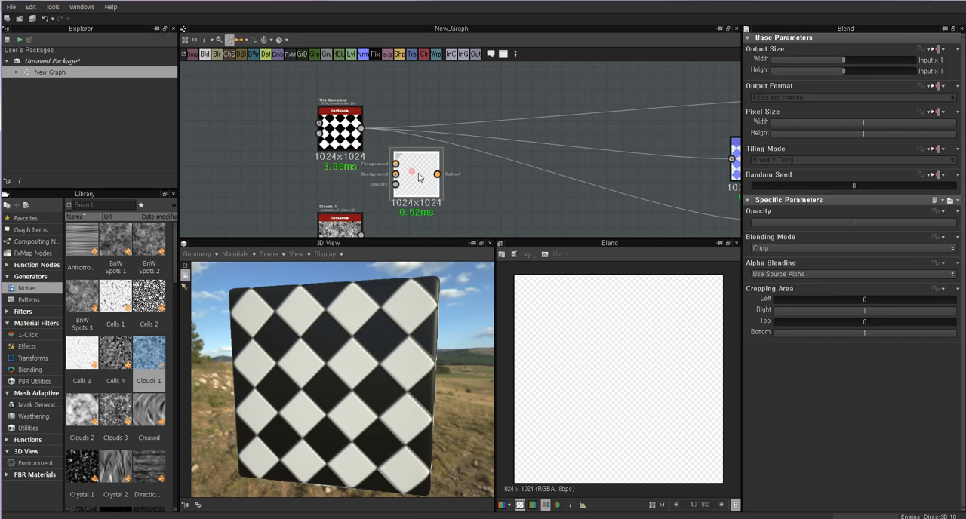
scroll(428, 177, up, 2)
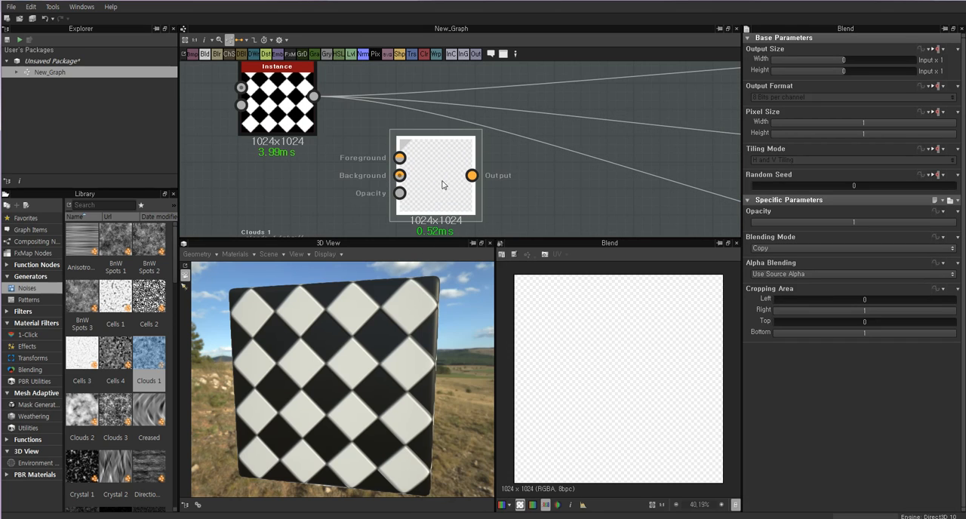
click(538, 198)
click(440, 183)
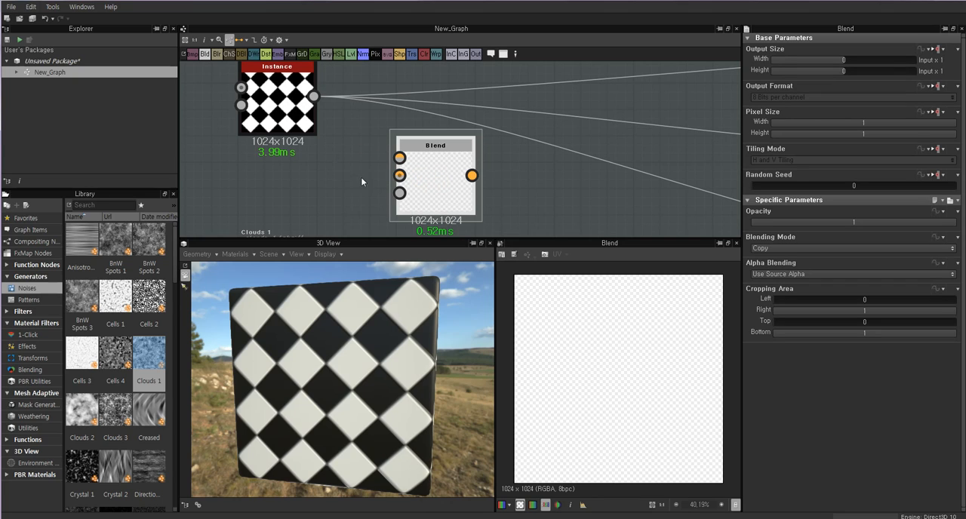
mouse_move(428, 201)
mouse_down()
mouse_move(400, 195)
mouse_move(431, 196)
mouse_up()
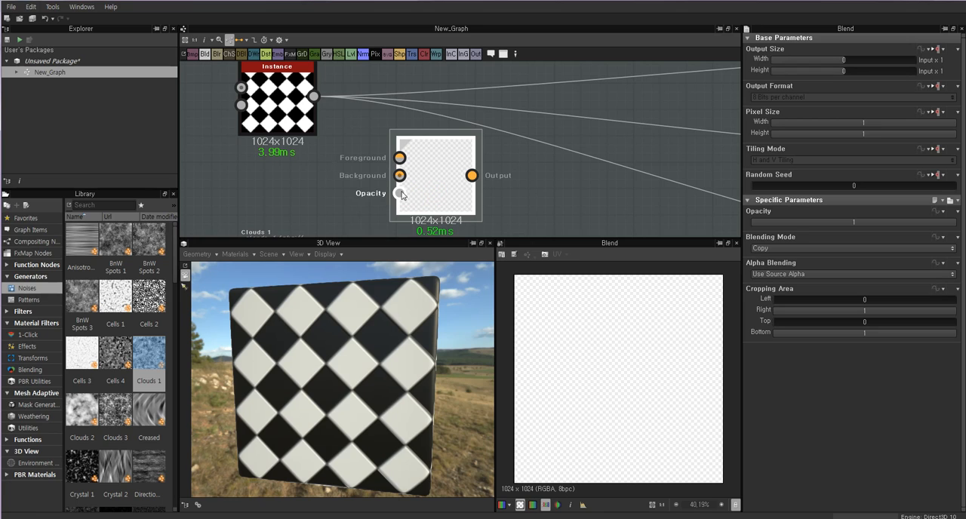
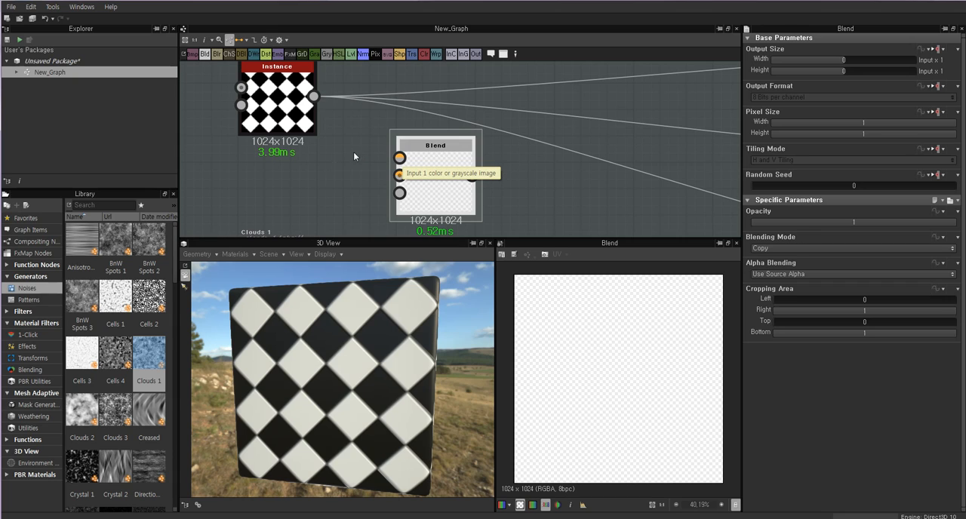
Connect the Tile Generator's output to the Blend node's Background input.
click(275, 98)
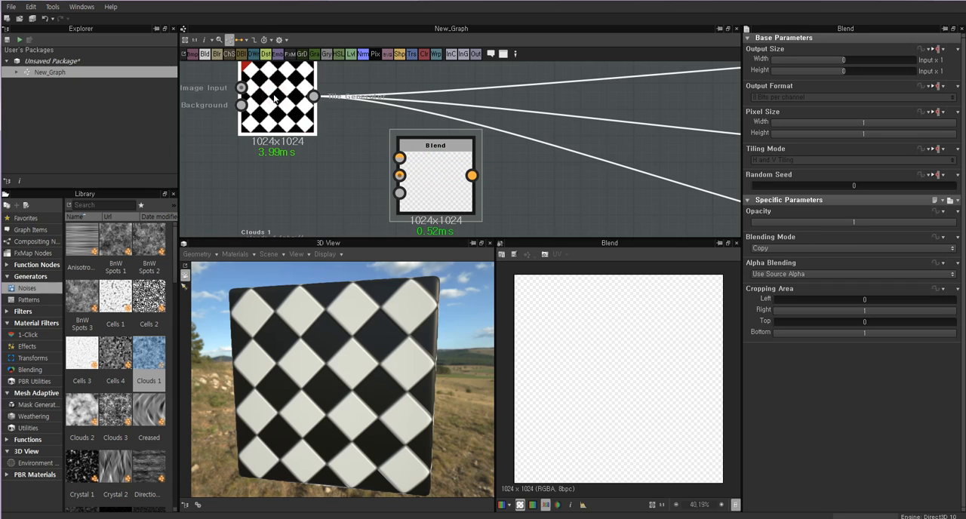
drag(275, 98, 275, 109)
middle_drag(298, 99, 304, 107)
scroll(304, 105, up, 3)
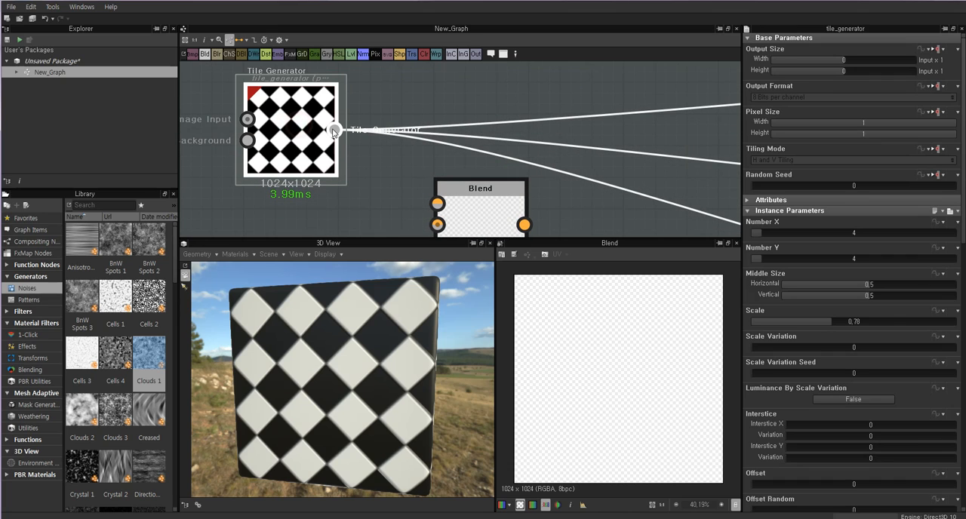
drag(358, 156, 409, 189)
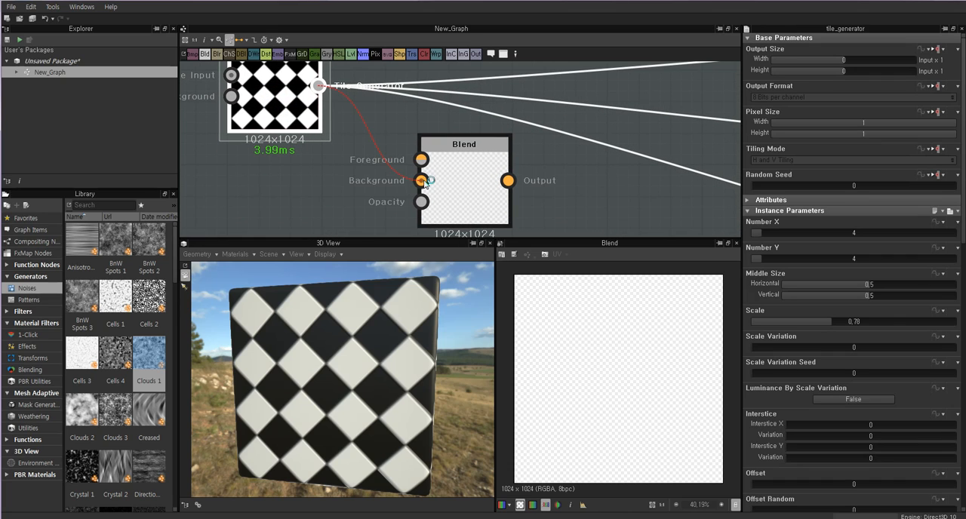
scroll(422, 185, down, 4)
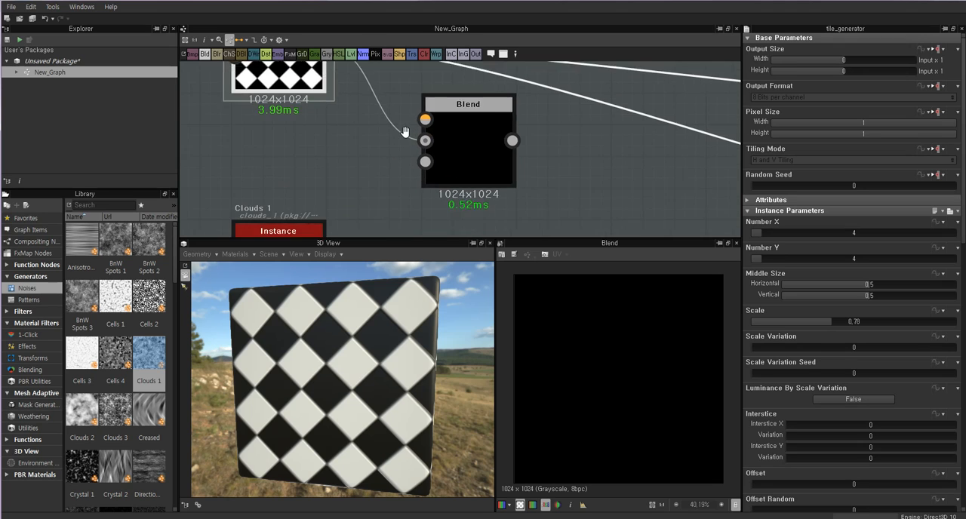
Connect Clouds 1 to the Blend node's Foreground input and preview the Blend result.
double_click(348, 208)
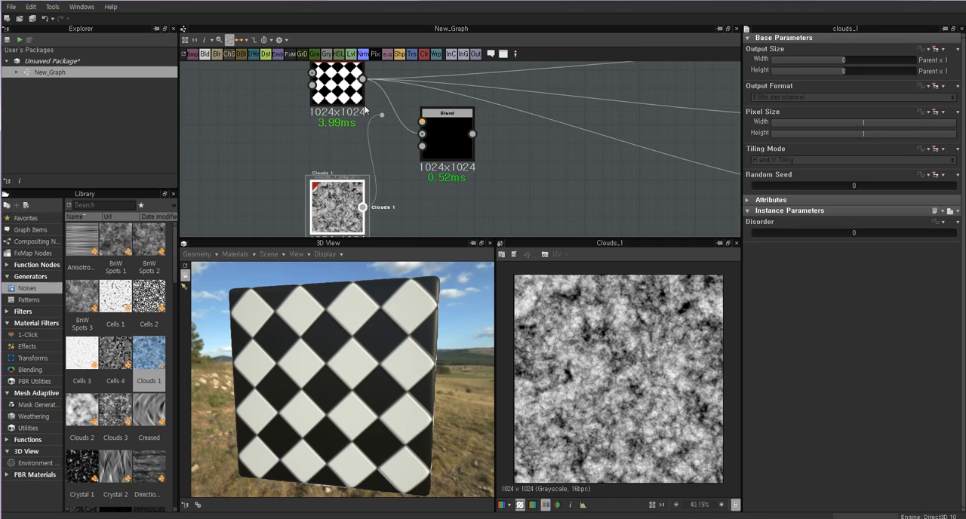
drag(365, 110, 422, 122)
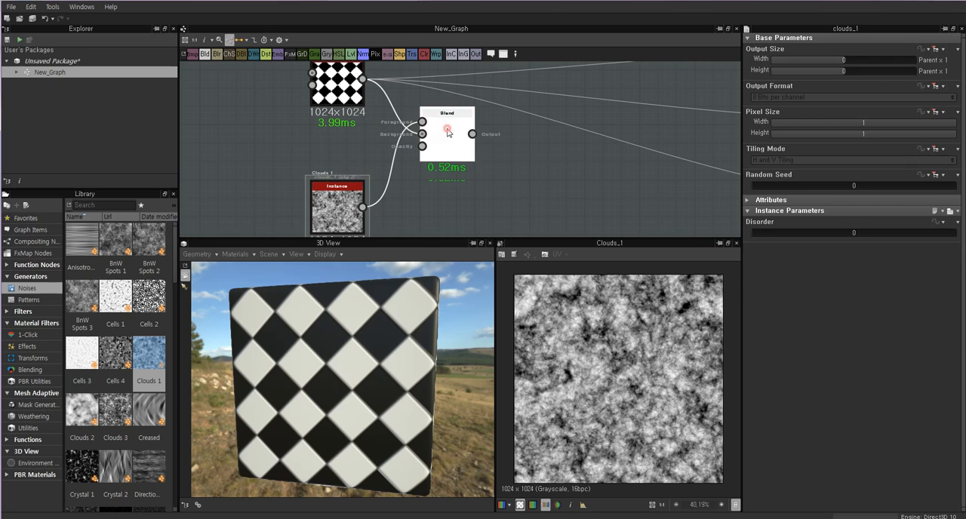
double_click(451, 128)
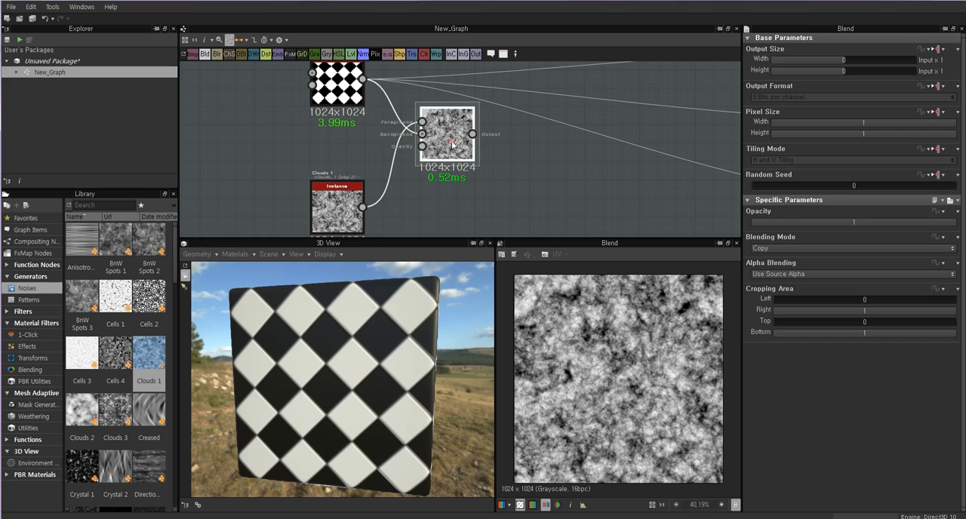
Review the Blend node's available Blending Mode options while keeping it on Copy.
click(776, 249)
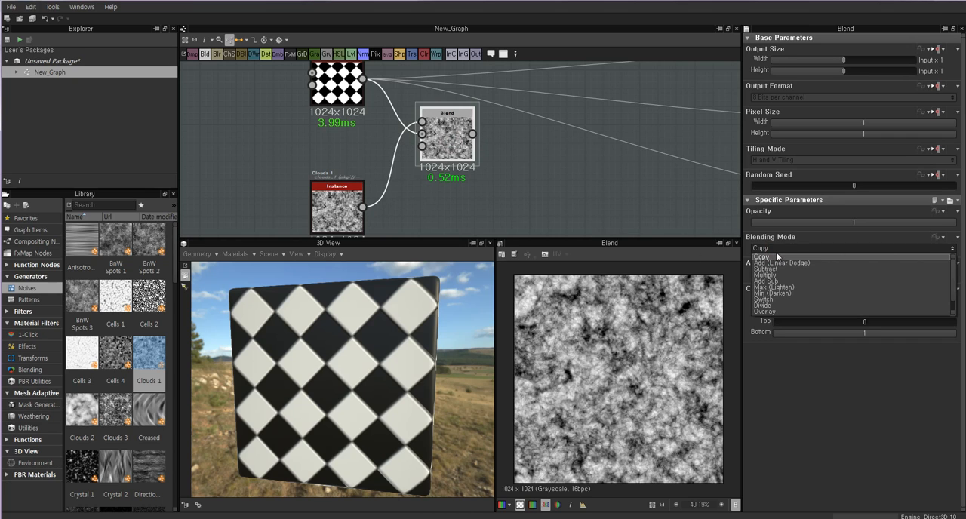
scroll(777, 257, up, 1)
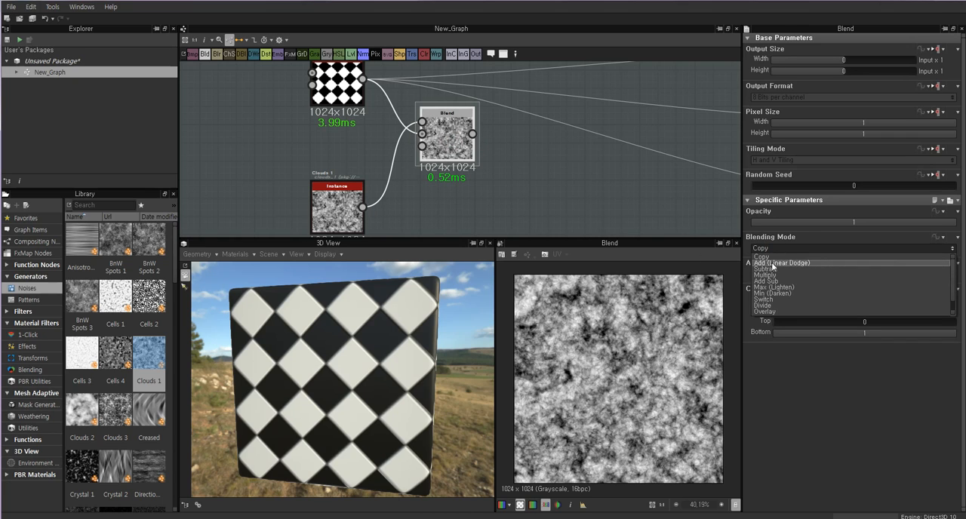
click(770, 257)
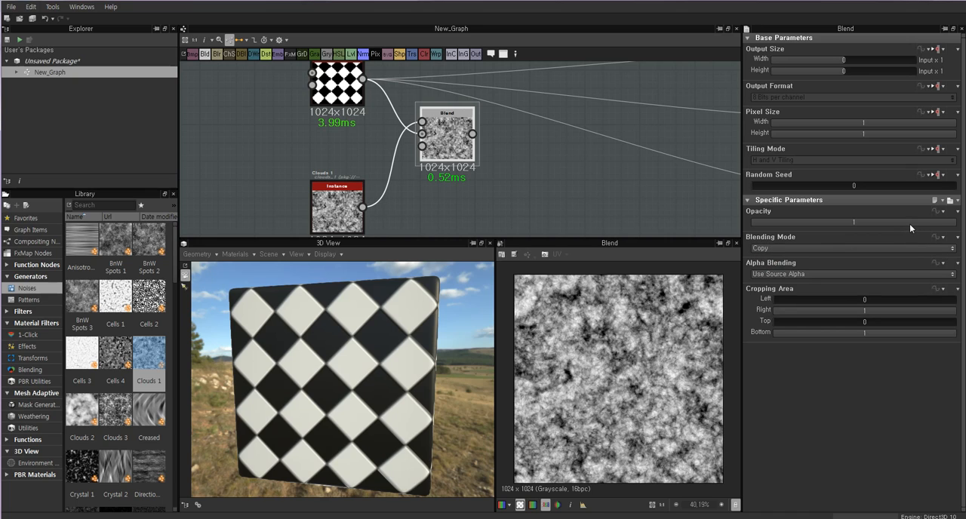
click(778, 249)
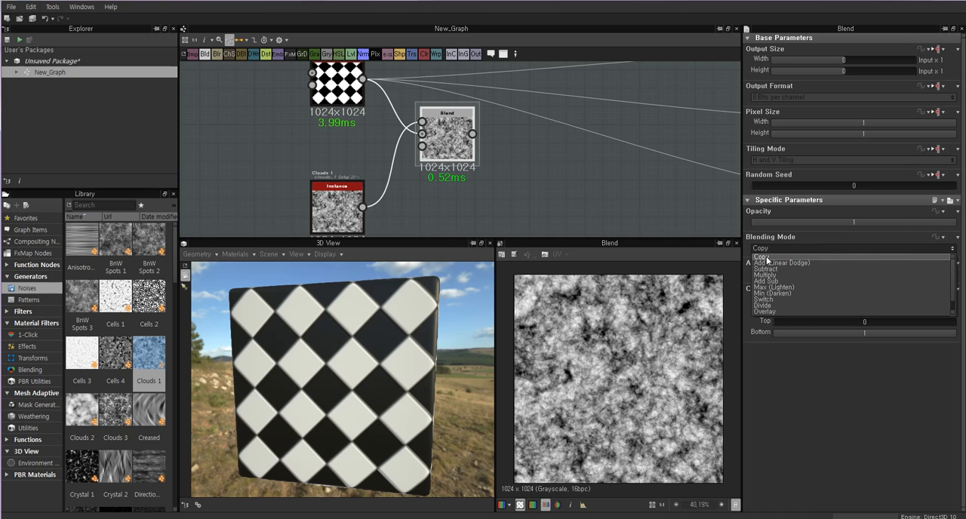
click(767, 257)
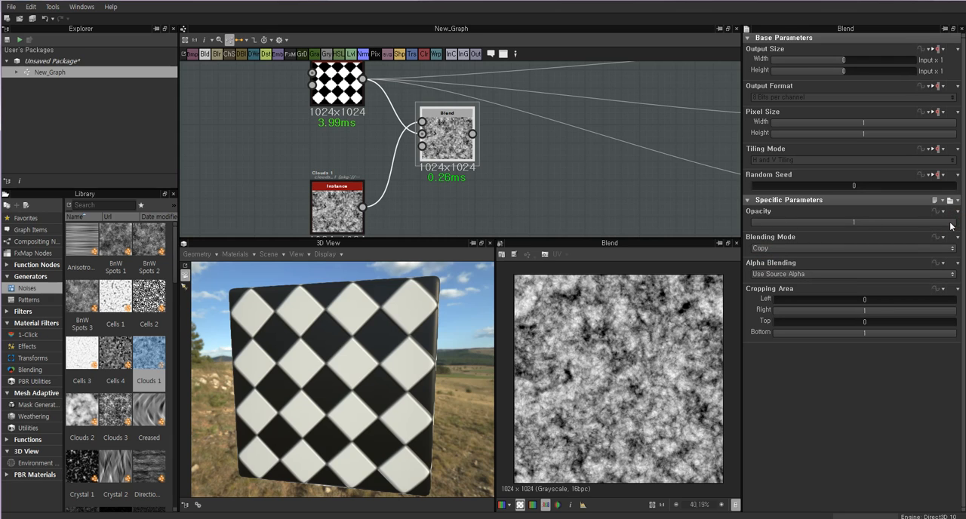
Move the Clouds 1 node slightly closer to the Tile Generator and compare its image with the Blend result.
mouse_move(950, 224)
mouse_down()
mouse_move(726, 222)
mouse_move(952, 222)
mouse_up()
drag(337, 212, 337, 193)
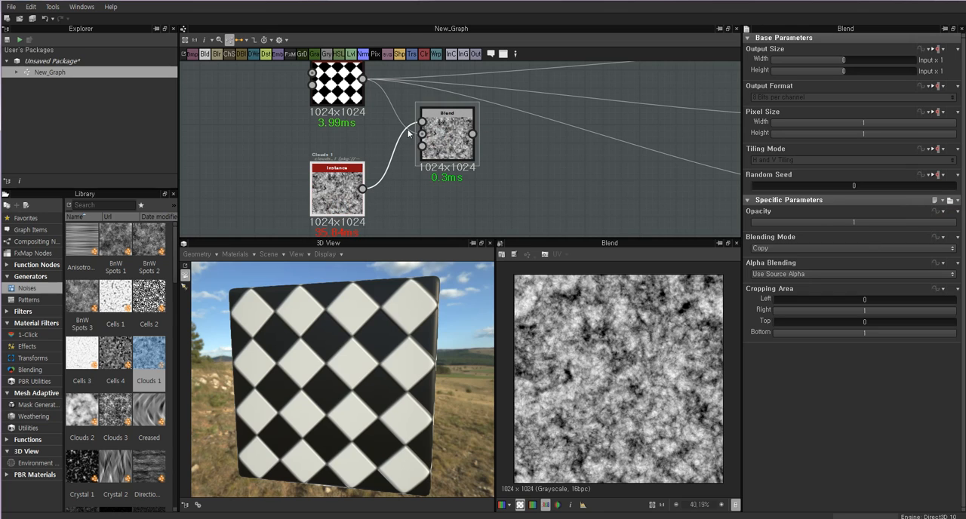
click(422, 122)
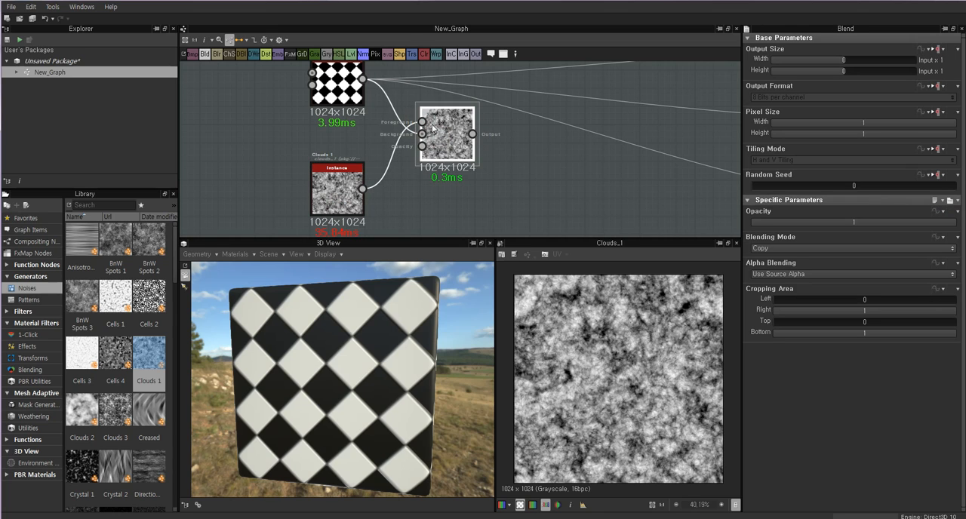
click(340, 193)
double_click(438, 135)
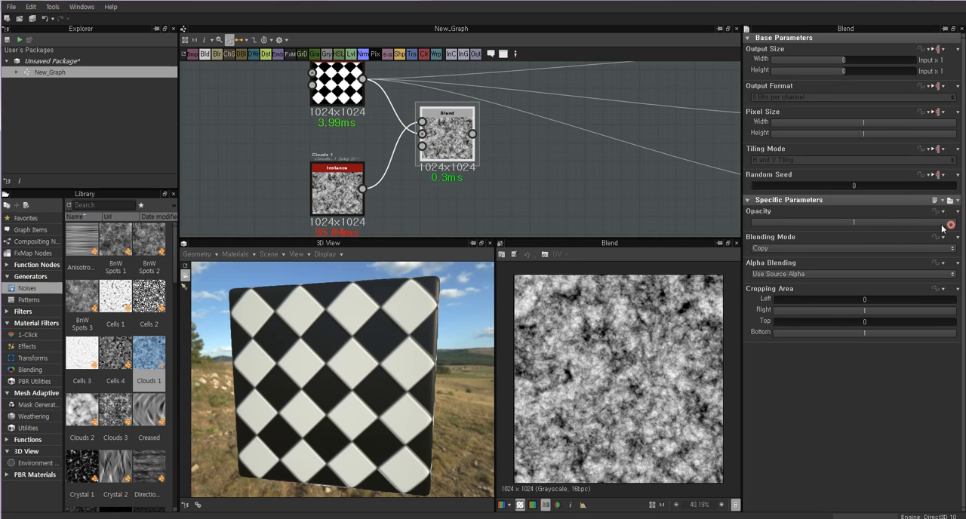
Set the Blend opacity to 0 and compare its result with the Tile Generator and Clouds 1 images.
drag(942, 224, 777, 223)
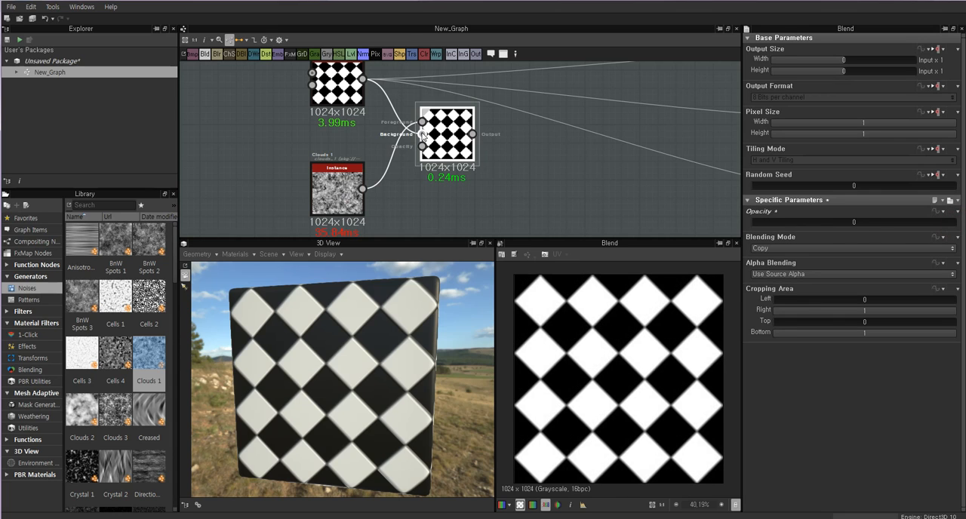
double_click(340, 83)
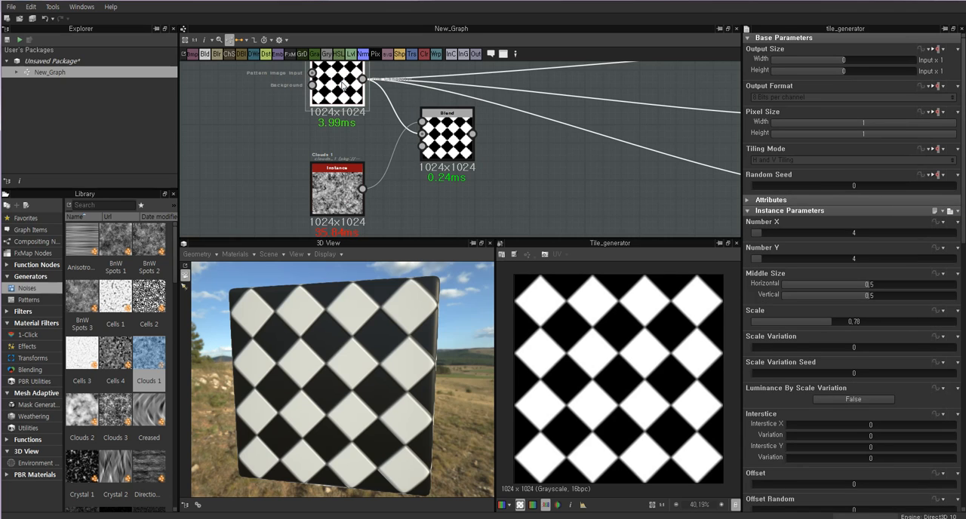
double_click(445, 136)
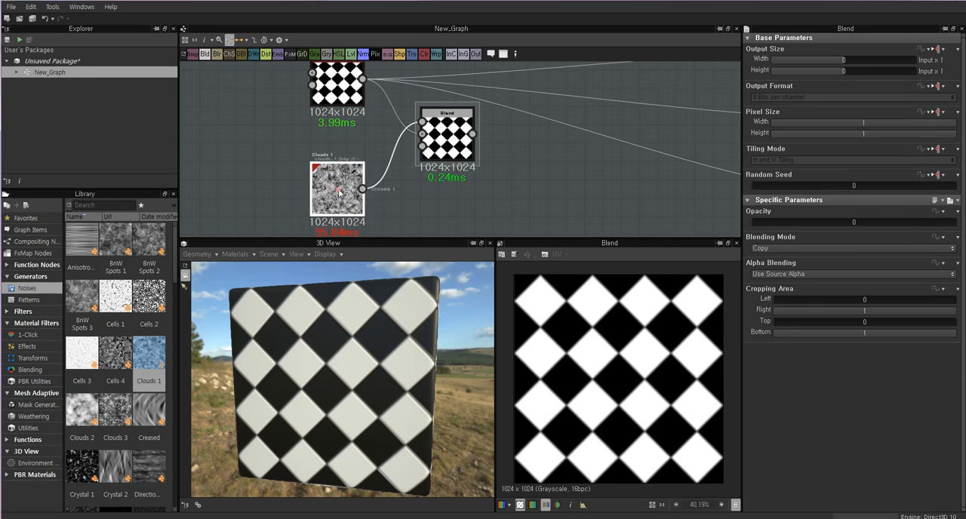
double_click(339, 193)
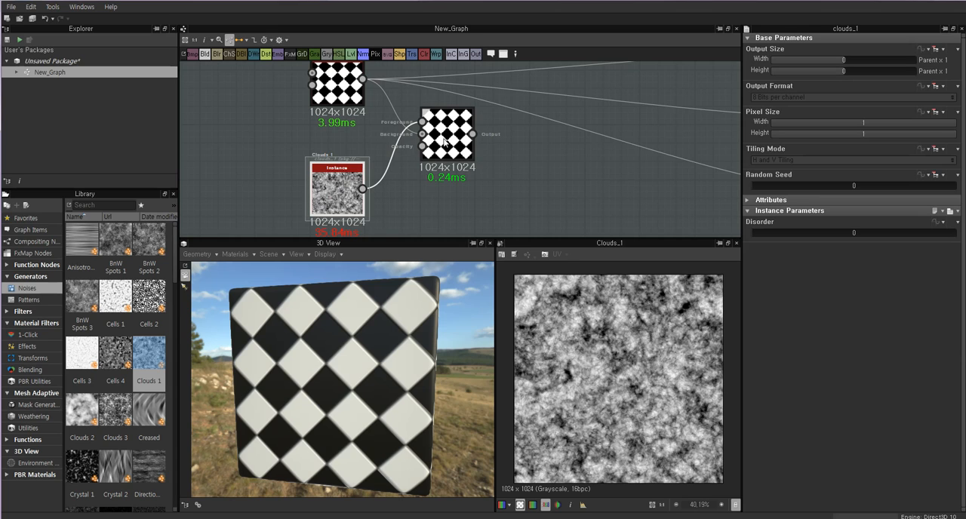
double_click(444, 140)
double_click(338, 193)
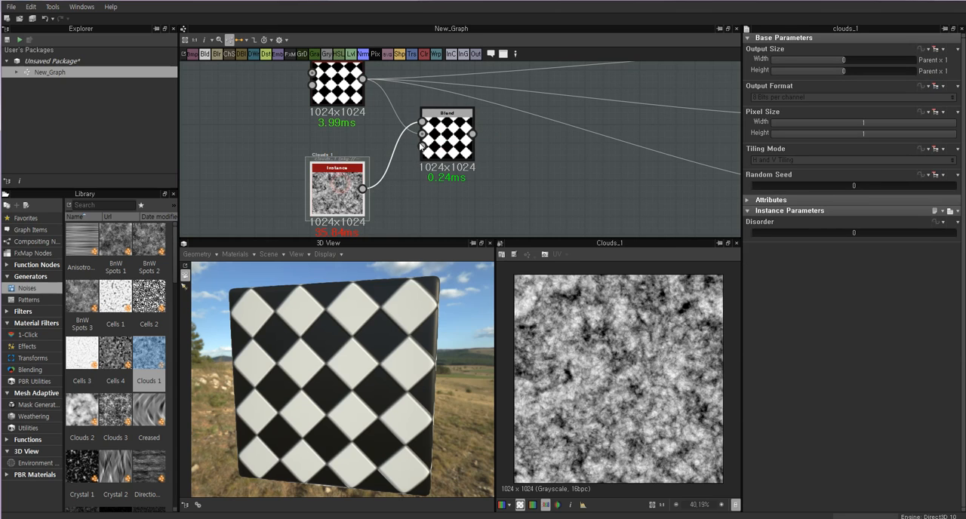
double_click(444, 132)
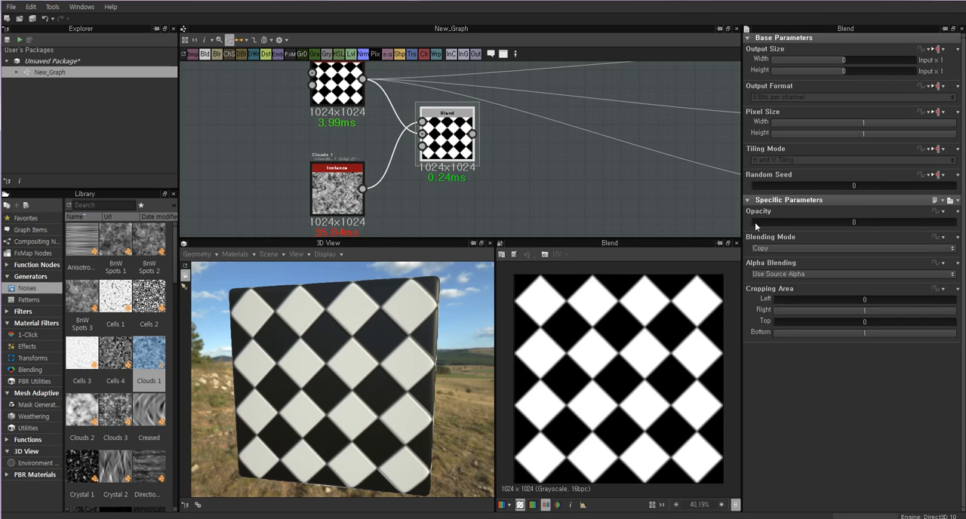
Set the Blend opacity to 0.3 and examine the blended pattern up close in the 2D preview.
drag(755, 221, 810, 228)
scroll(604, 350, up, 3)
scroll(604, 350, up, 1)
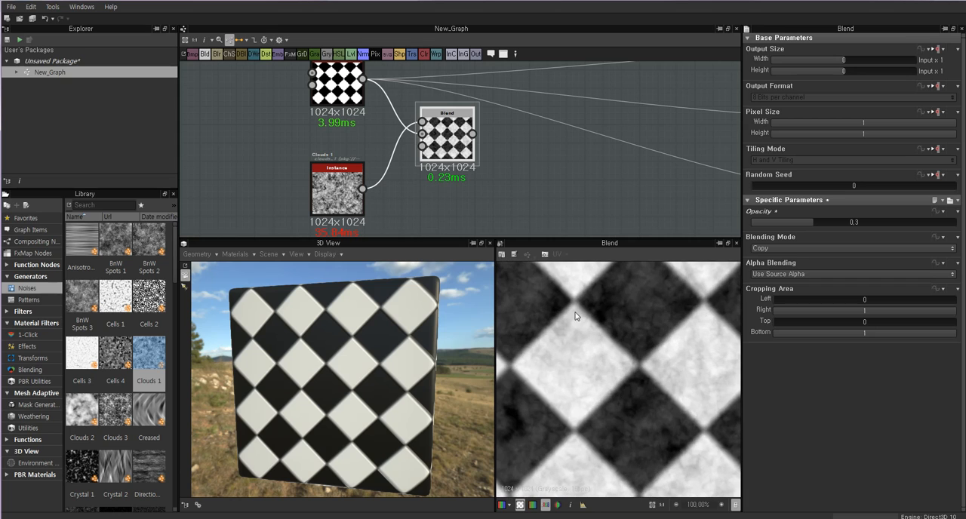
scroll(626, 298, down, 2)
scroll(591, 315, down, 2)
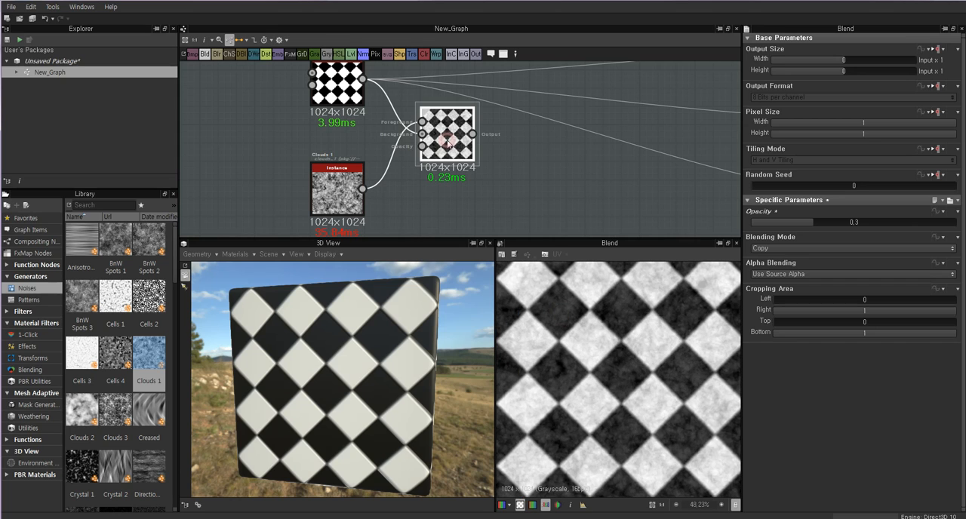
Connect the Blend output to the Base Color output node and check the material on the 3D cube.
middle_drag(536, 142, 484, 172)
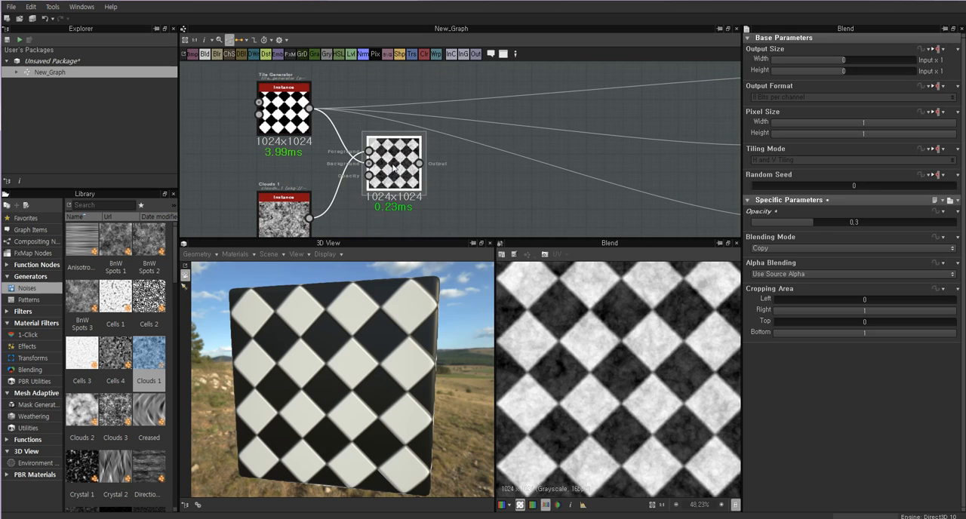
scroll(422, 170, down, 2)
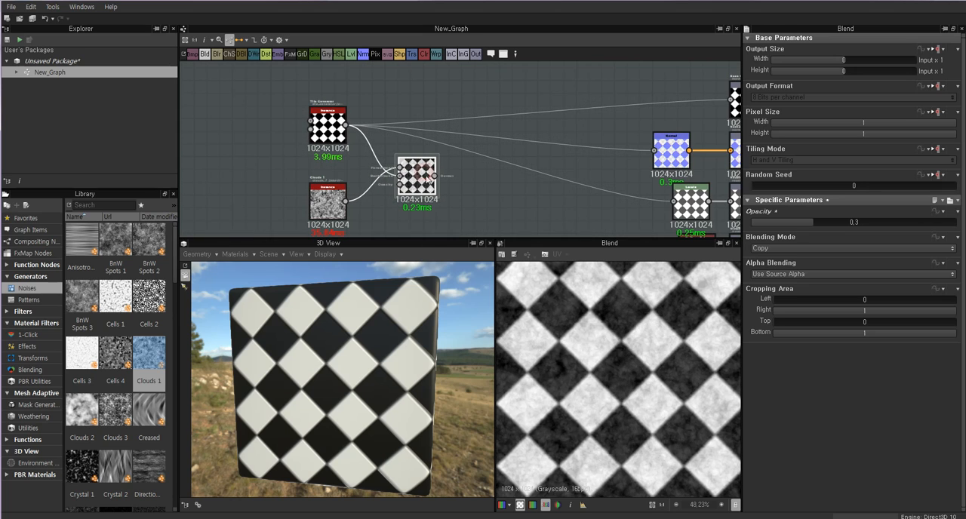
drag(577, 147, 696, 111)
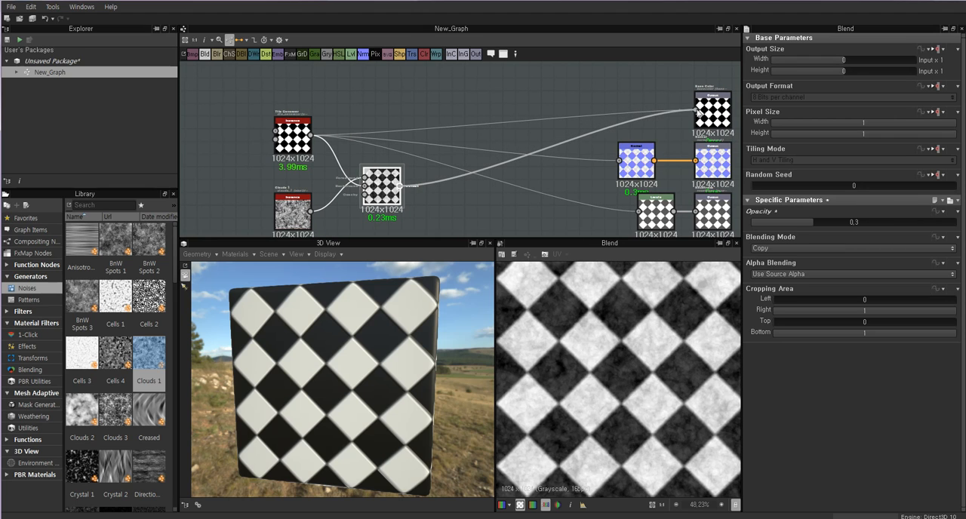
drag(323, 356, 423, 264)
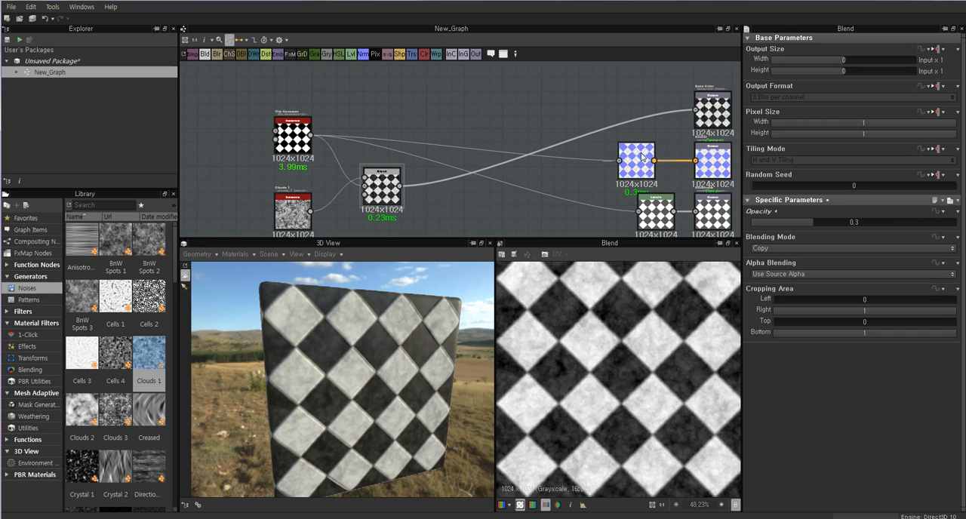
Compare the plain Tile Generator pattern with the Blend result by previewing each node.
drag(486, 190, 467, 221)
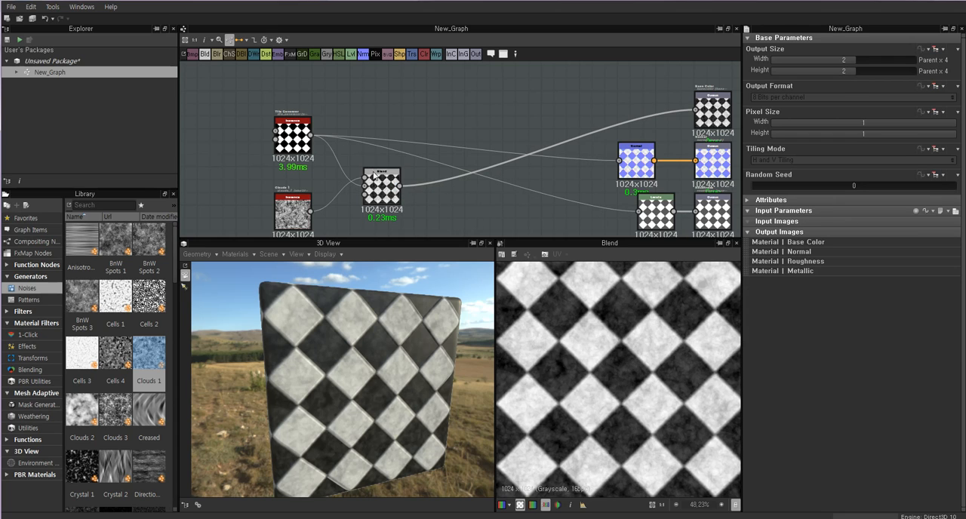
double_click(289, 137)
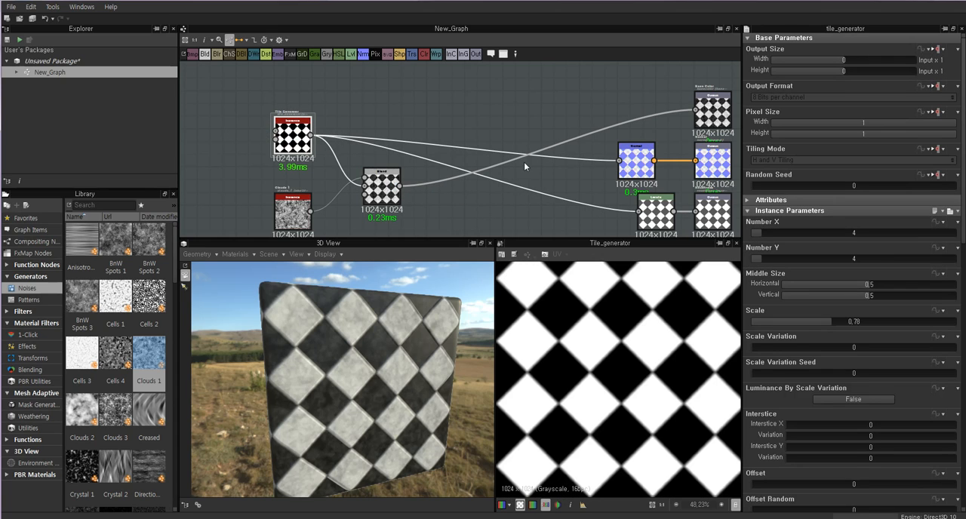
double_click(381, 185)
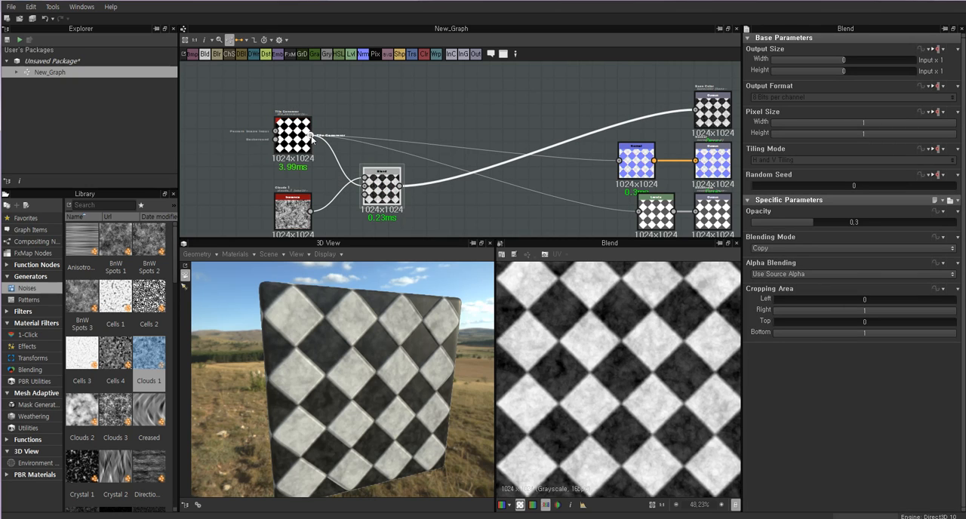
Move the Tile Generator's links to Normal and Levels over to the Blend output, keeping the Tile Generator connected to Blend's Background.
drag(332, 130, 362, 112)
click(311, 137)
shift+drag(317, 137, 333, 129)
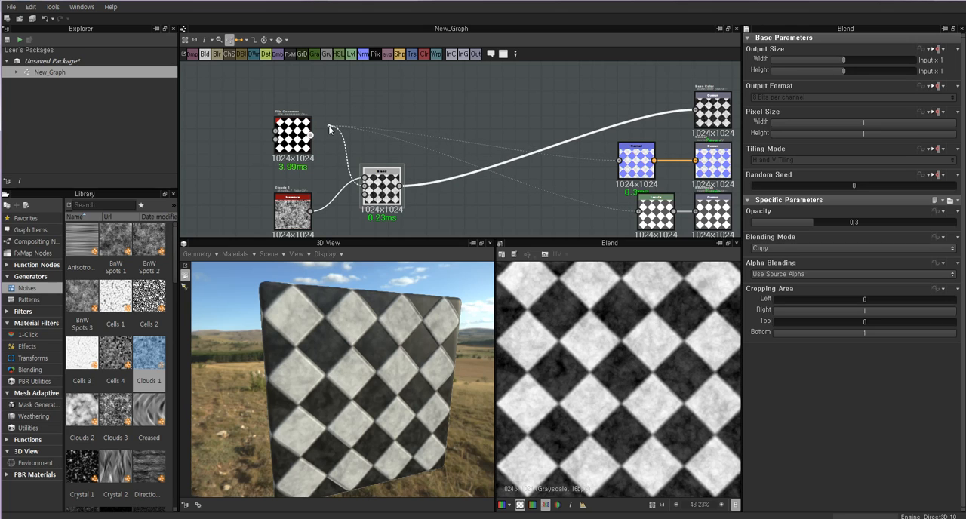
shift+drag(409, 193, 402, 187)
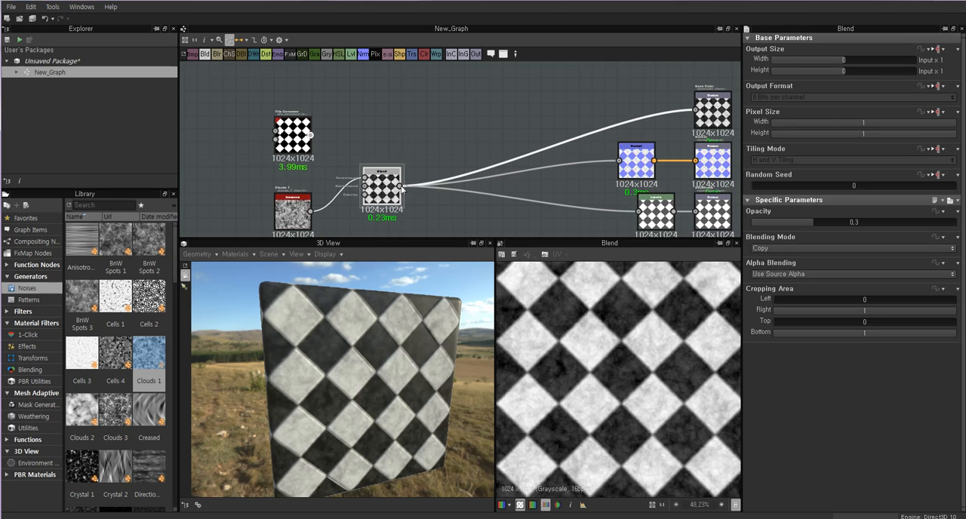
drag(312, 137, 413, 173)
Inspect the cube's surface detail up close and compare the Clouds 1 noise with the Blend result.
mouse_move(411, 356)
mouse_down()
mouse_move(398, 356)
mouse_move(420, 356)
mouse_move(398, 357)
mouse_up()
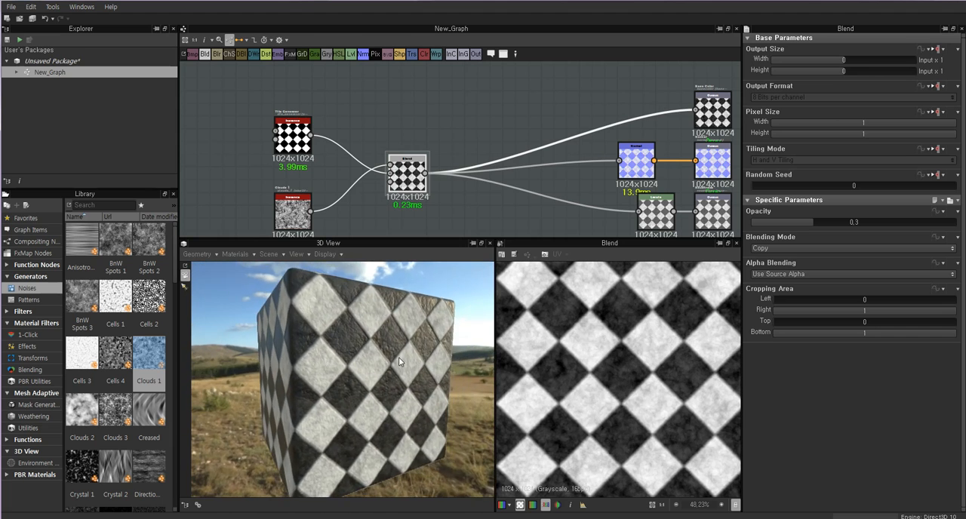
scroll(397, 350, up, 5)
scroll(396, 348, down, 1)
double_click(299, 221)
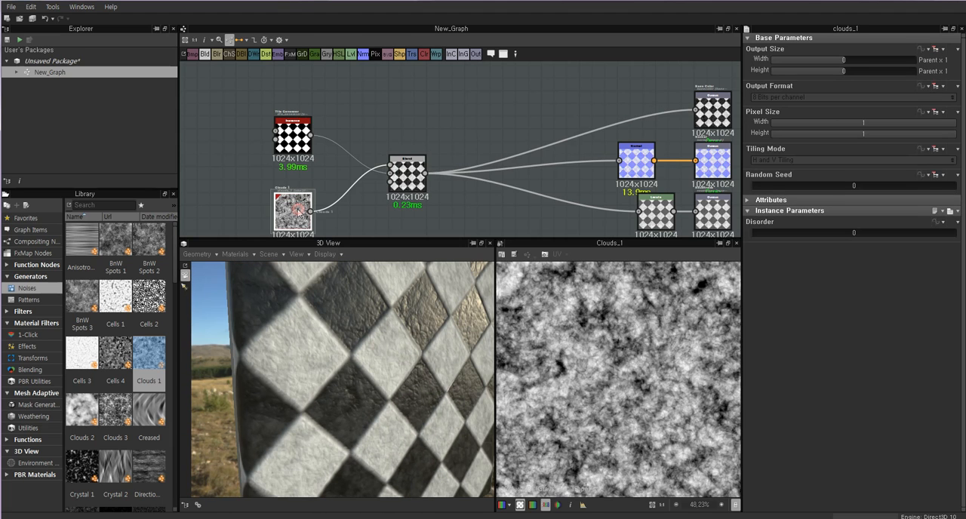
double_click(407, 178)
click(293, 219)
double_click(293, 217)
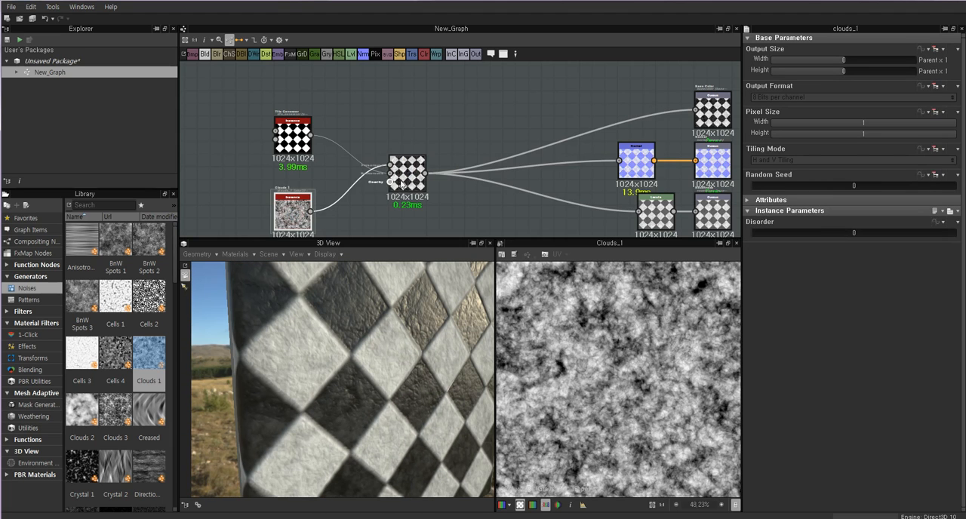
Compare the Blend result with the Normal map by previewing both nodes and inspecting the cube's surface detail.
double_click(407, 178)
drag(472, 312, 438, 338)
scroll(411, 328, down, 3)
scroll(417, 353, up, 3)
scroll(438, 338, down, 2)
click(477, 223)
click(414, 174)
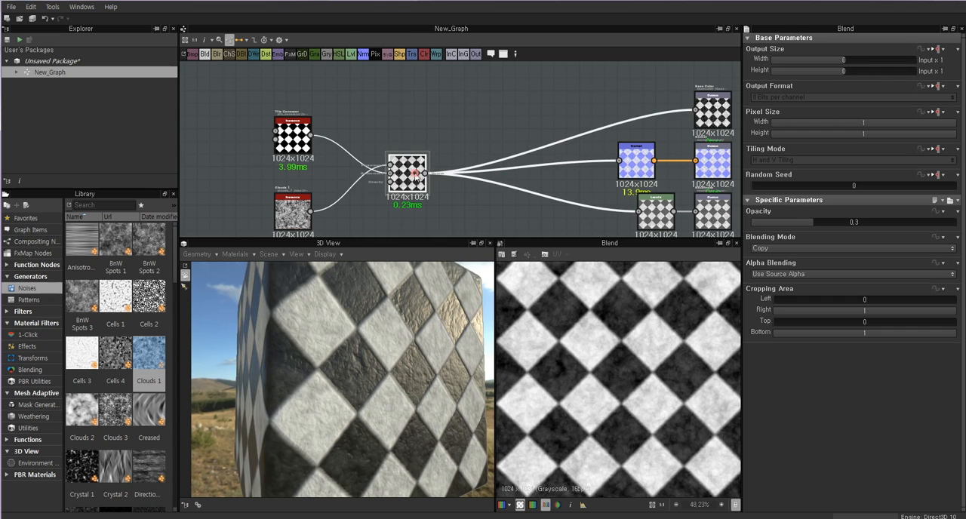
double_click(636, 163)
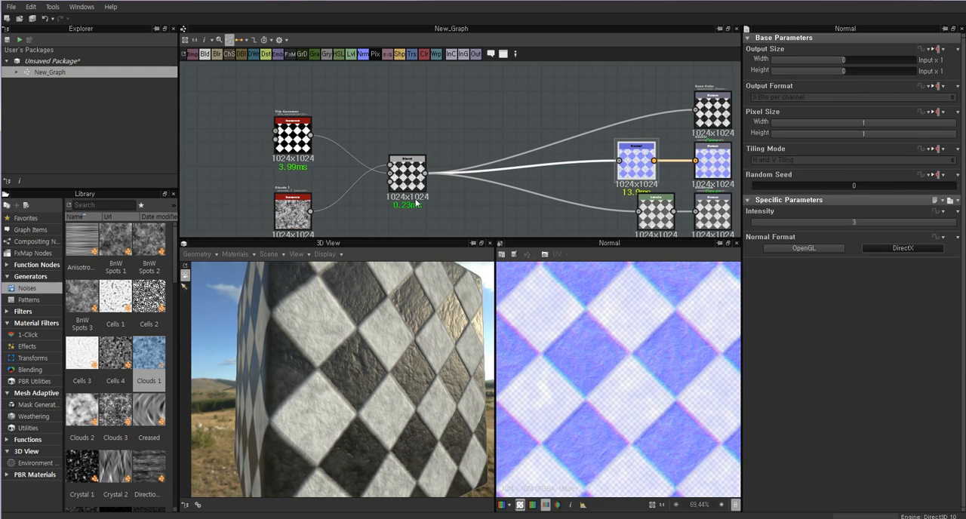
double_click(407, 173)
scroll(419, 162, up, 1)
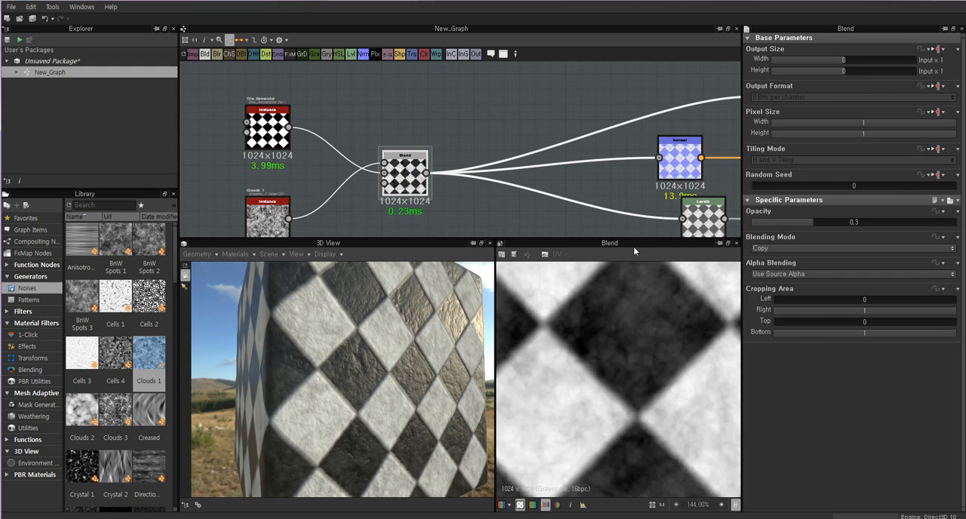
double_click(679, 159)
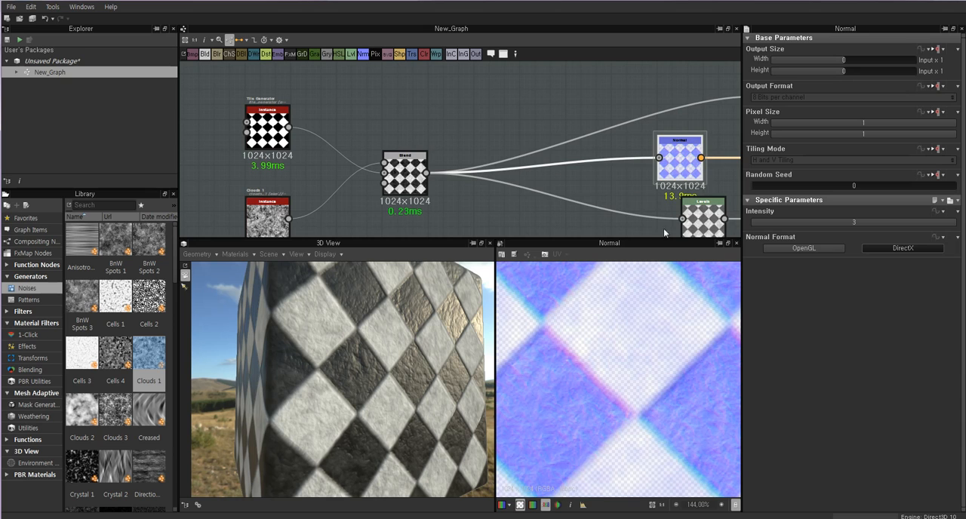
Preview the Levels node and the Roughness output in turn to examine the greyscale map driving roughness.
middle_drag(729, 161, 563, 169)
double_click(615, 170)
middle_drag(652, 188, 704, 135)
double_click(600, 177)
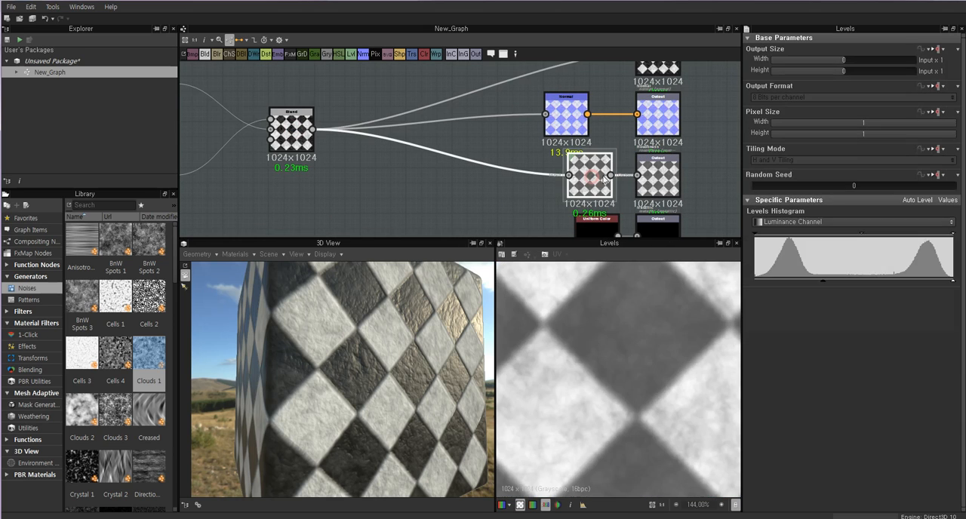
double_click(653, 174)
double_click(571, 179)
double_click(650, 180)
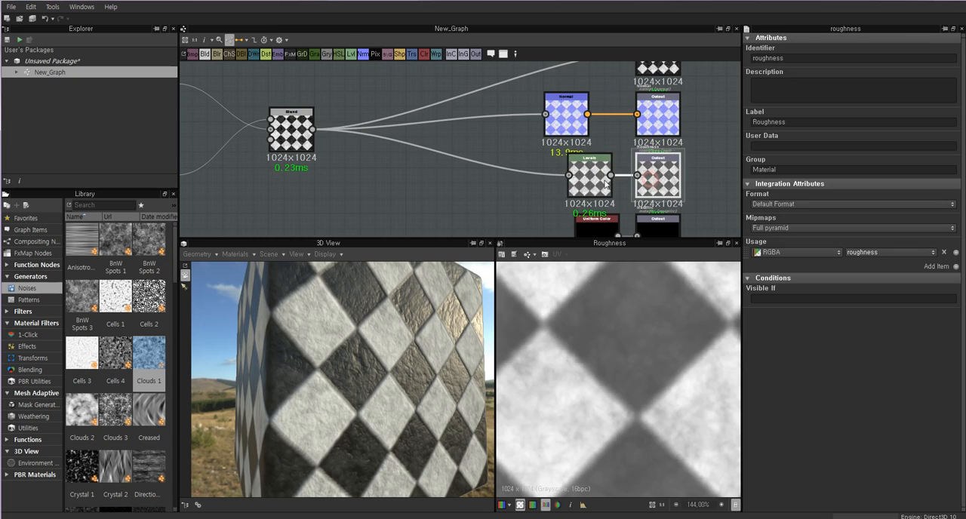
double_click(603, 181)
Align the Levels node beneath the Normal node and set its output range to span fully from black to white.
drag(596, 179, 572, 179)
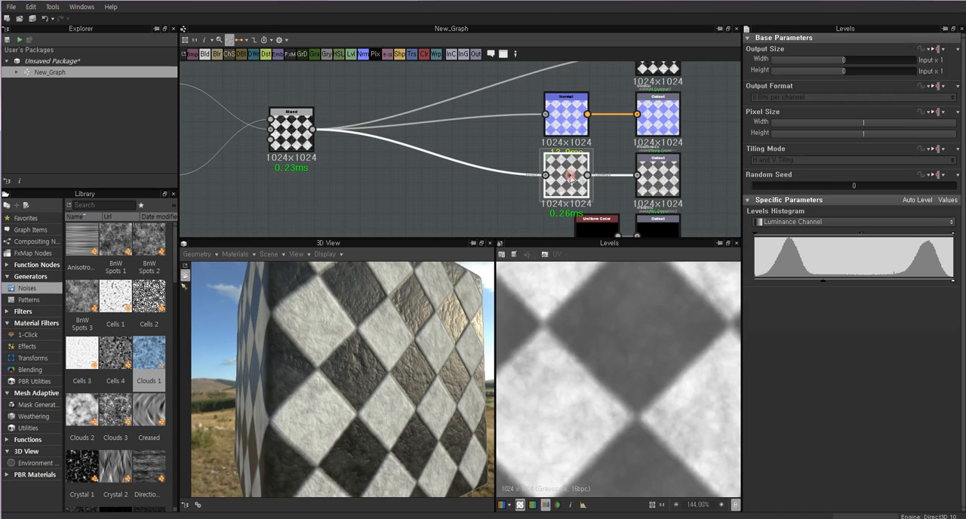
drag(822, 281, 746, 282)
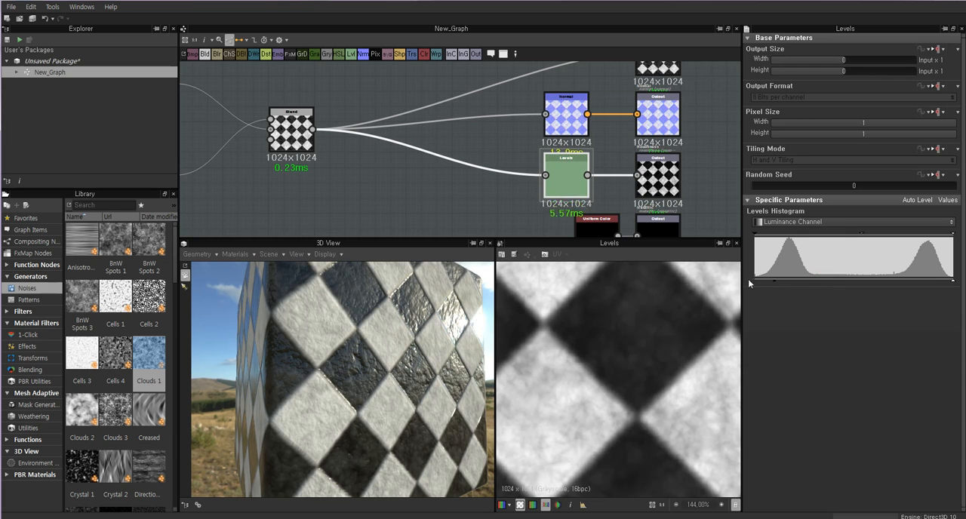
drag(952, 282, 914, 280)
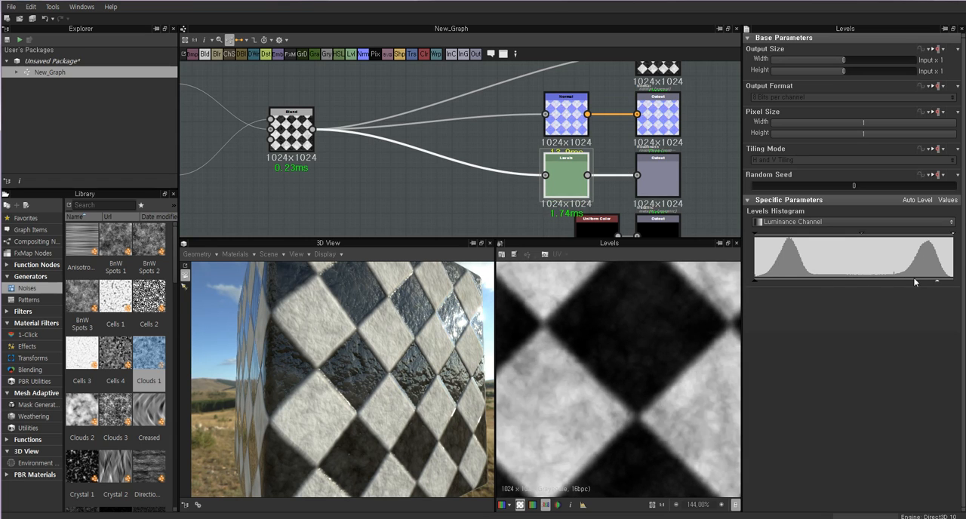
scroll(641, 333, down, 6)
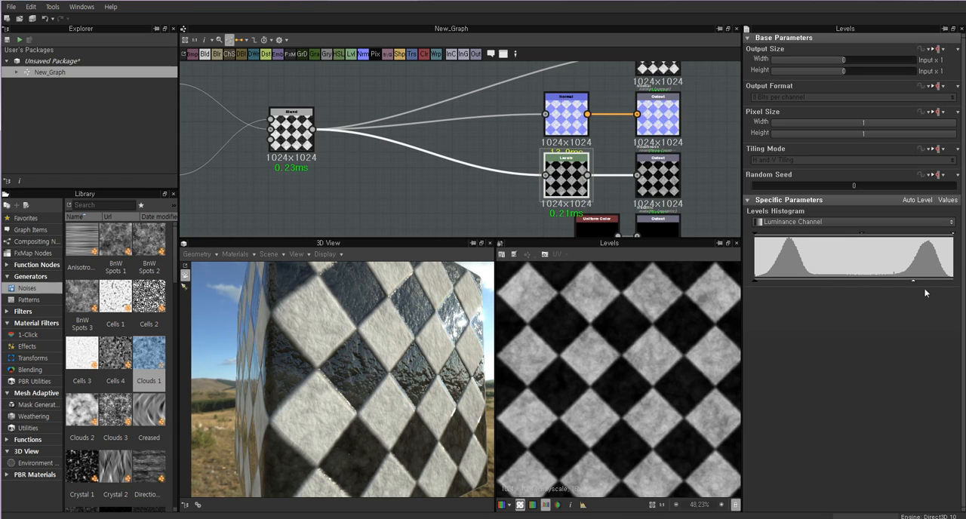
drag(949, 283, 951, 284)
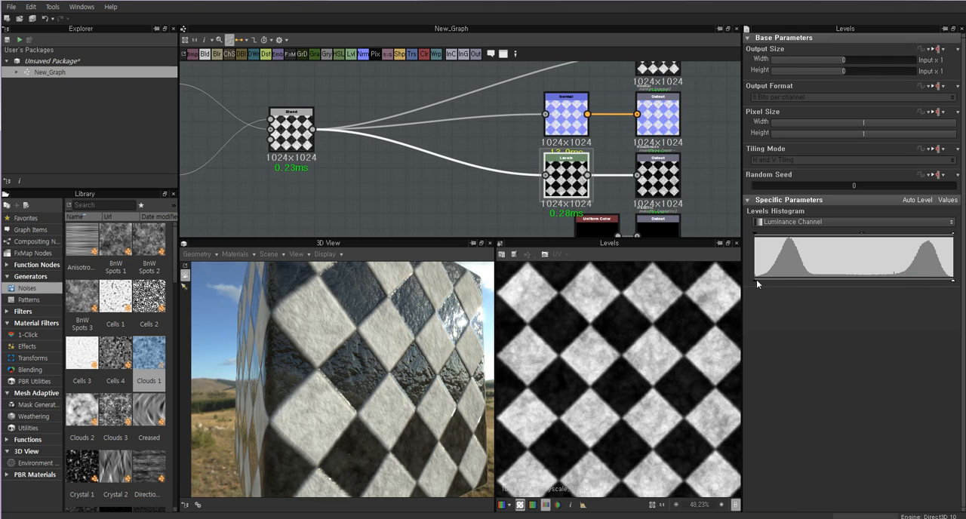
drag(757, 283, 731, 282)
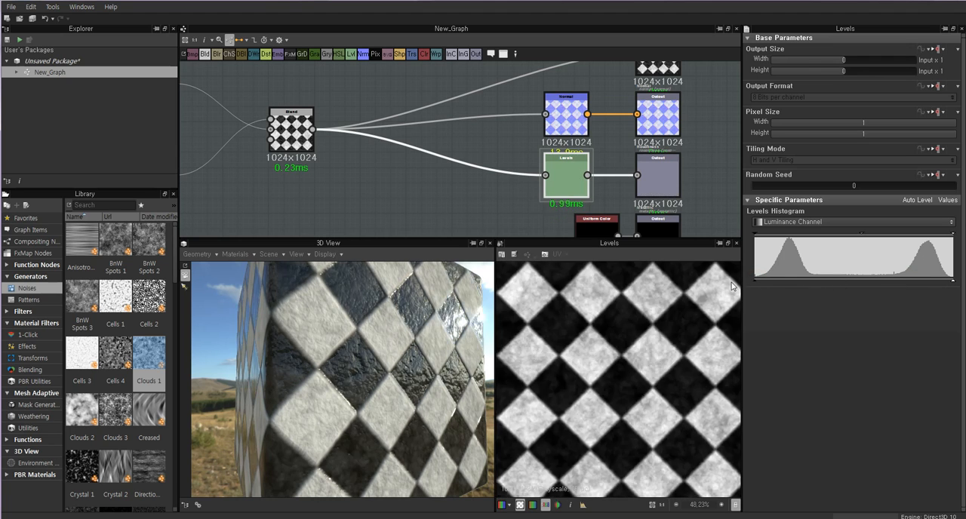
Lighten the midtones in the Levels histogram and check the Roughness output.
mouse_move(847, 235)
mouse_down()
mouse_move(805, 238)
mouse_move(881, 240)
mouse_move(847, 238)
mouse_up()
click(657, 175)
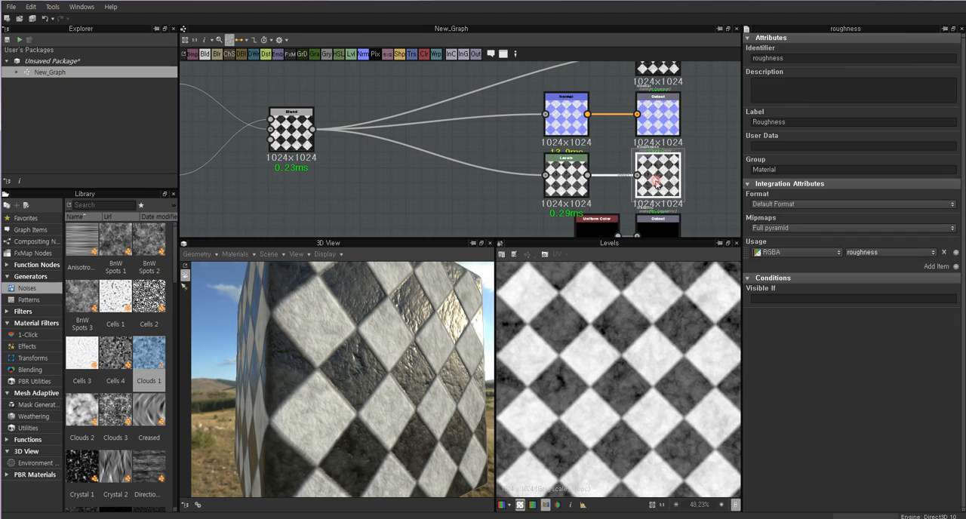
click(566, 178)
Set the Normal node's Intensity to 0.28 and check the flatter surface relief on the cube.
click(564, 109)
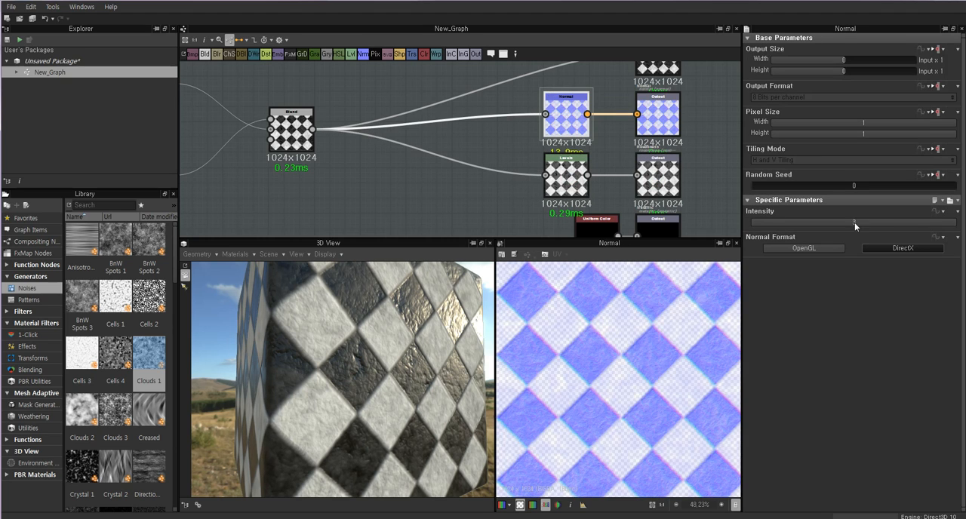
drag(907, 221, 771, 224)
drag(408, 345, 356, 326)
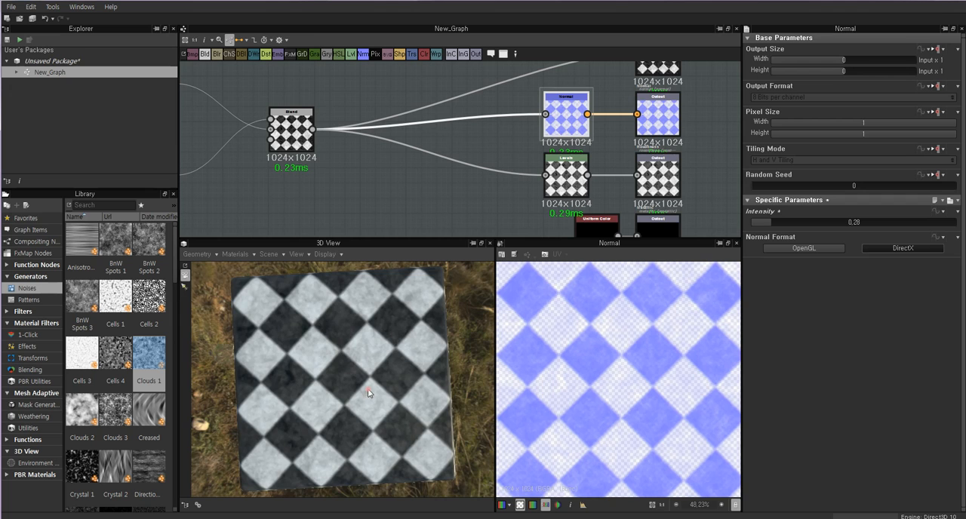
drag(369, 393, 377, 361)
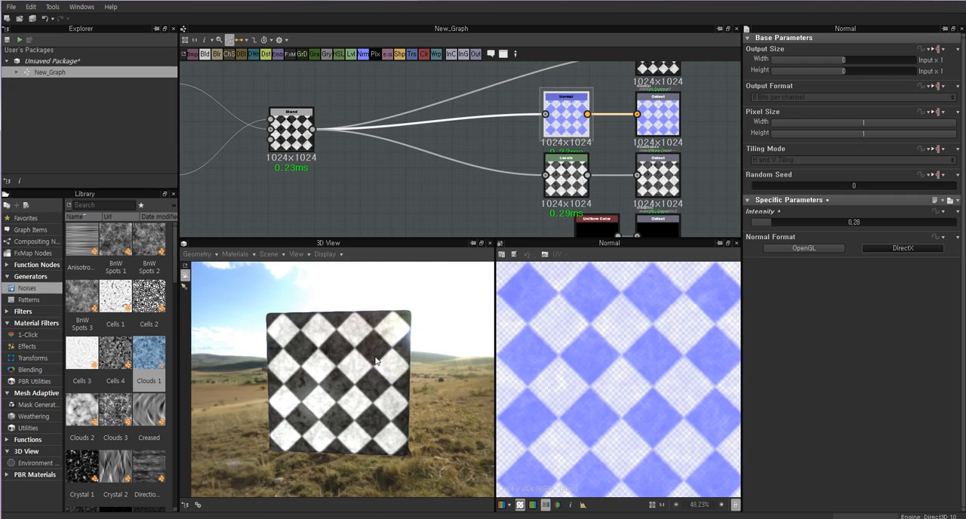
scroll(377, 361, up, 10)
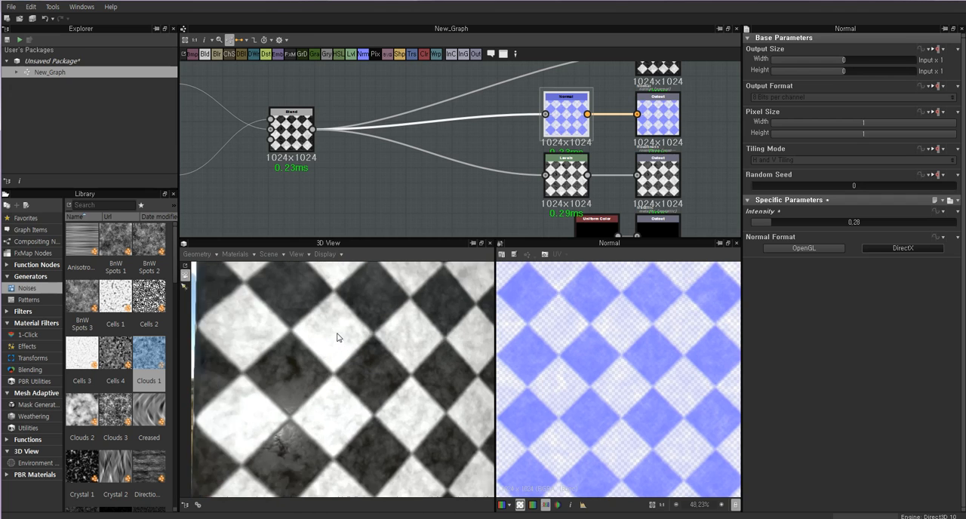
scroll(337, 337, down, 10)
Set New_Graph's output size to 3 (Parent x 8) in both width and height and check the cube.
double_click(295, 134)
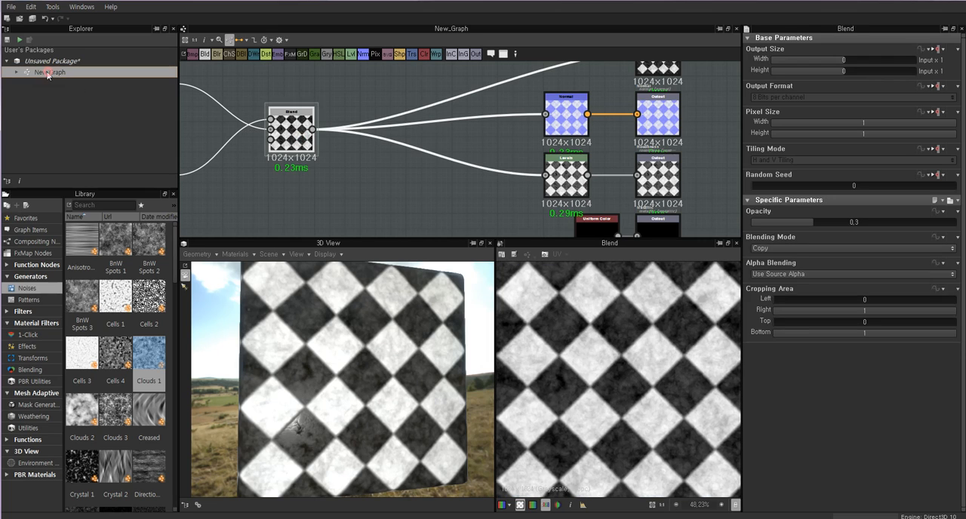
click(47, 73)
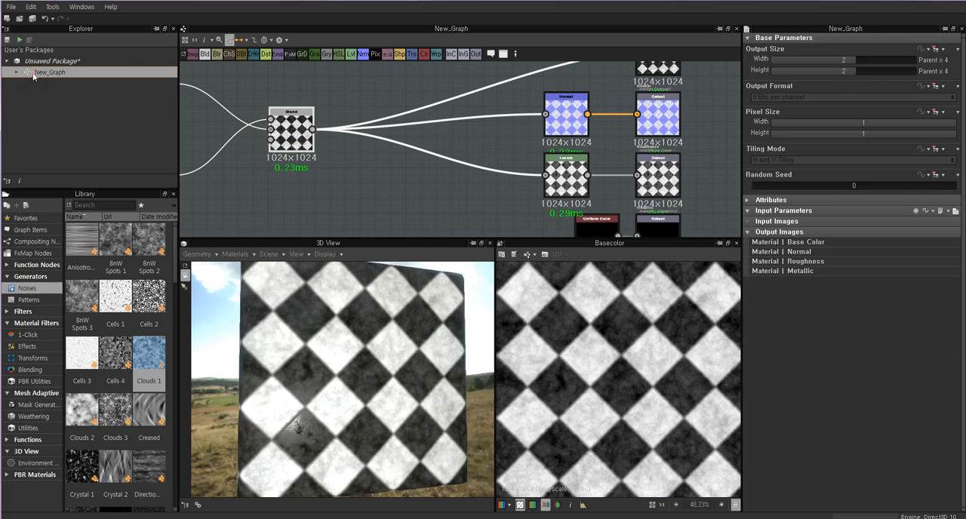
drag(856, 60, 863, 70)
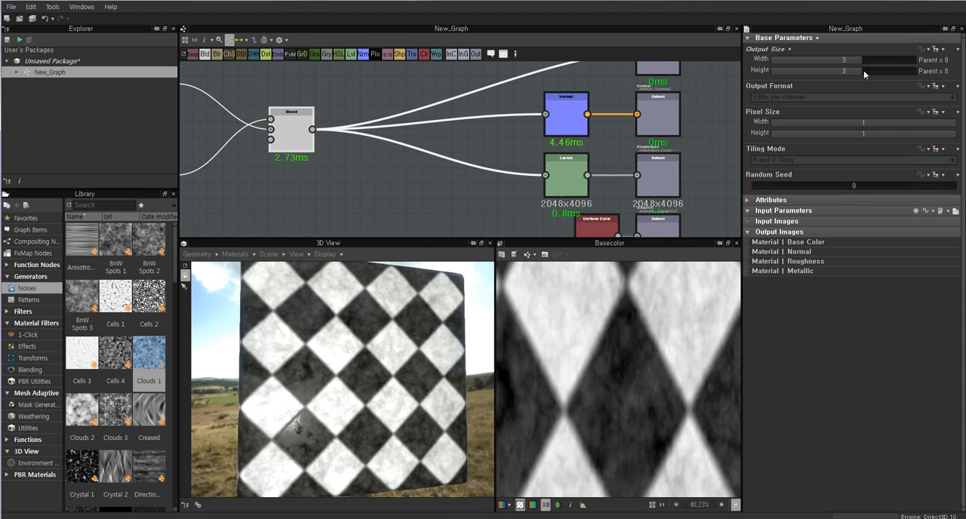
drag(411, 362, 379, 363)
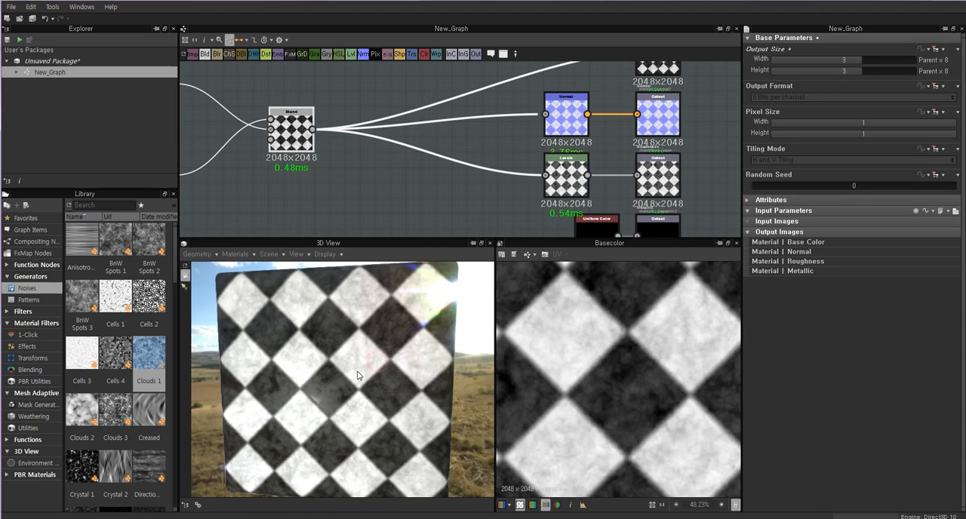
scroll(367, 351, down, 3)
Set the Metallic output's Uniform Color node to grayscale 215 and move the node slightly away from the output.
double_click(282, 129)
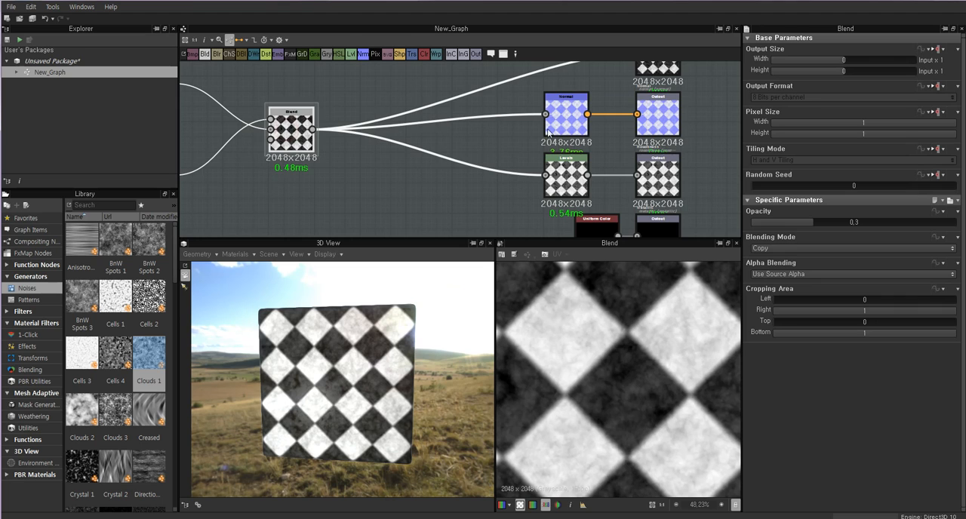
scroll(614, 116, down, 3)
middle_drag(618, 117, 563, 187)
middle_drag(620, 214, 542, 159)
scroll(519, 187, up, 2)
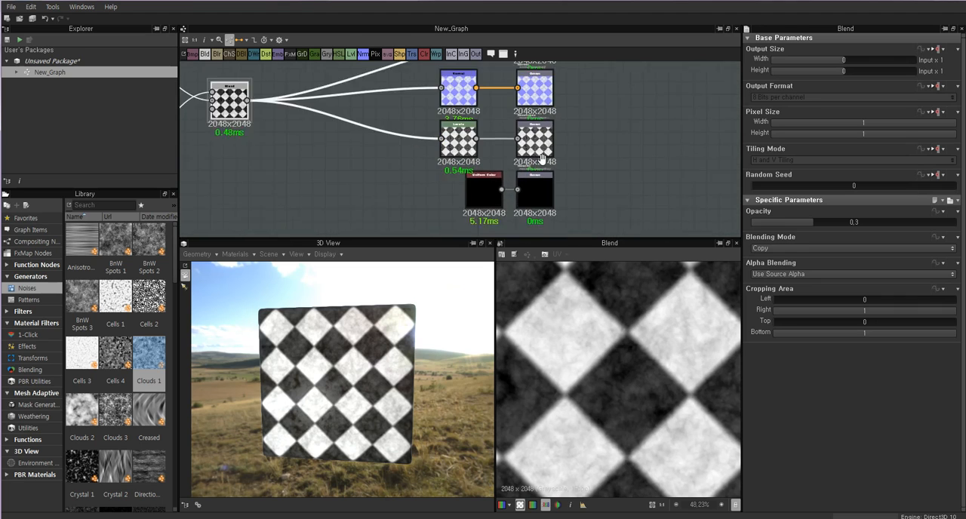
scroll(541, 157, down, 1)
double_click(561, 166)
double_click(521, 168)
scroll(523, 171, up, 2)
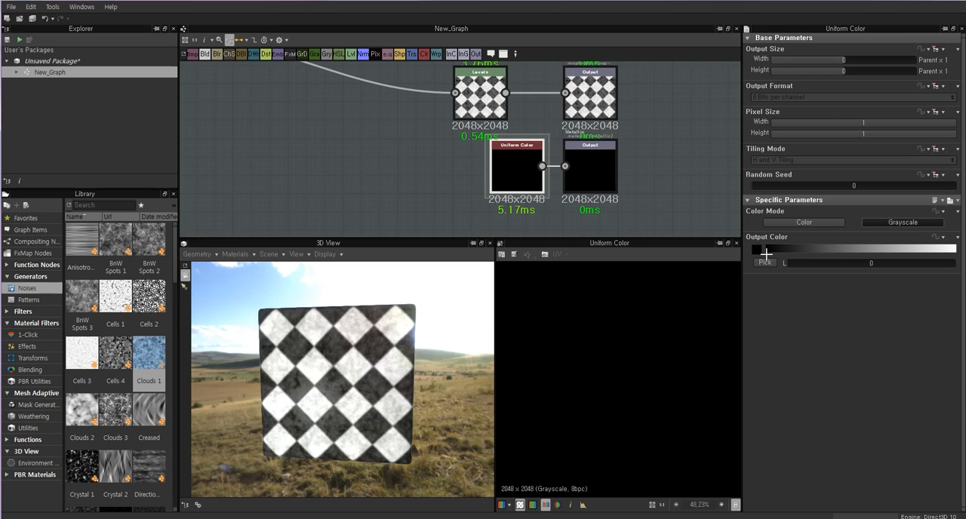
drag(766, 254, 926, 251)
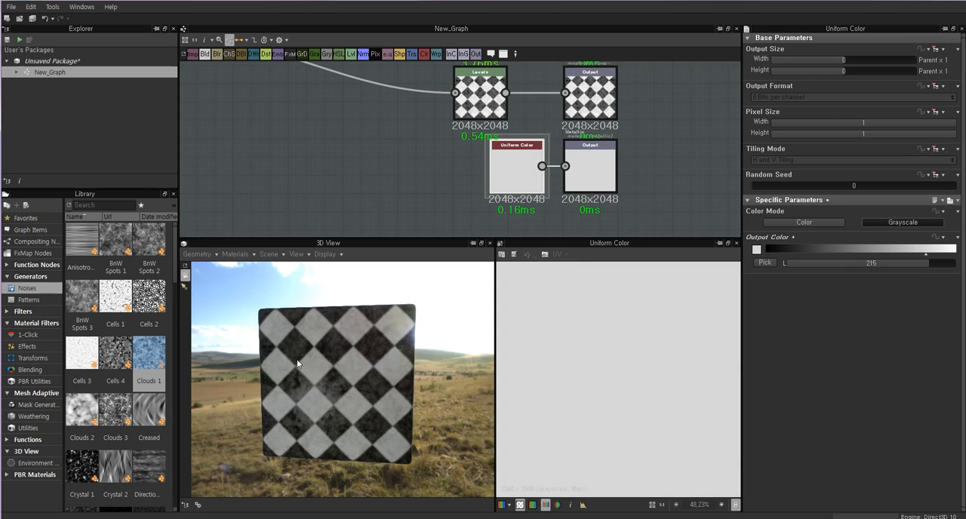
drag(296, 359, 390, 271)
drag(516, 166, 498, 168)
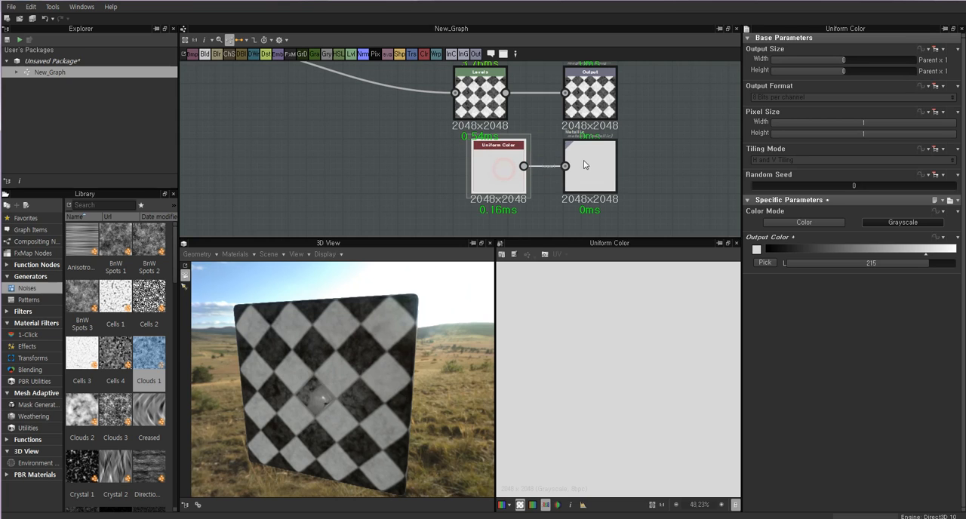
Preview the Base Color, Normal, Roughness and Metallic output nodes in turn to review each texture map.
middle_drag(583, 165, 595, 199)
click(492, 121)
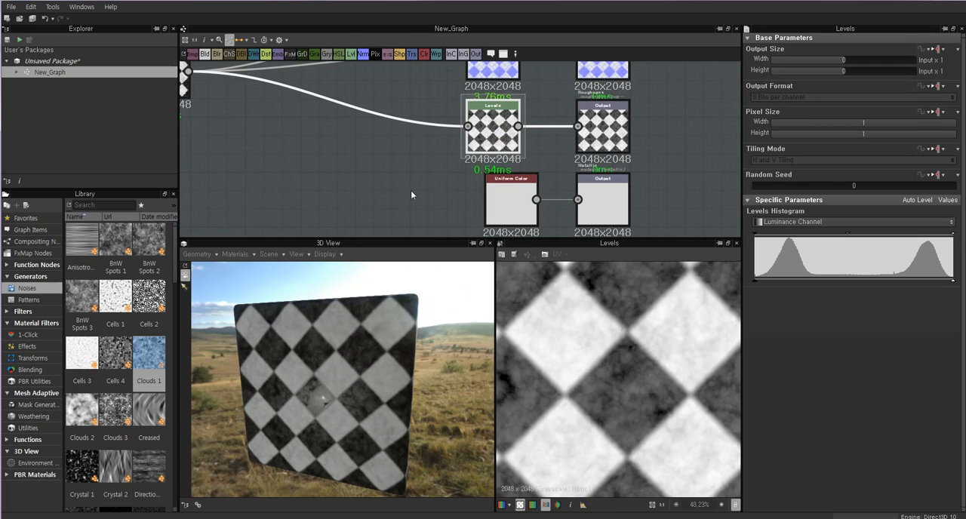
scroll(433, 177, down, 5)
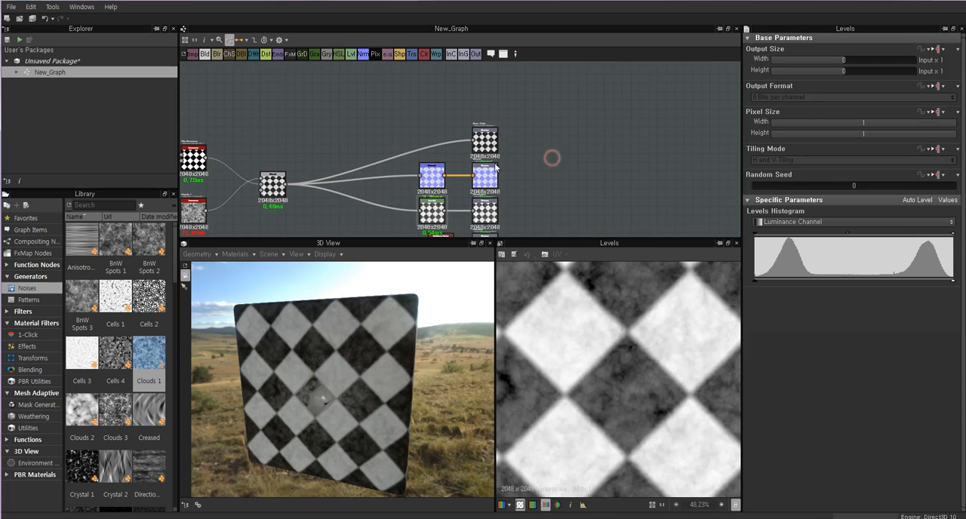
middle_drag(351, 194, 372, 141)
double_click(507, 88)
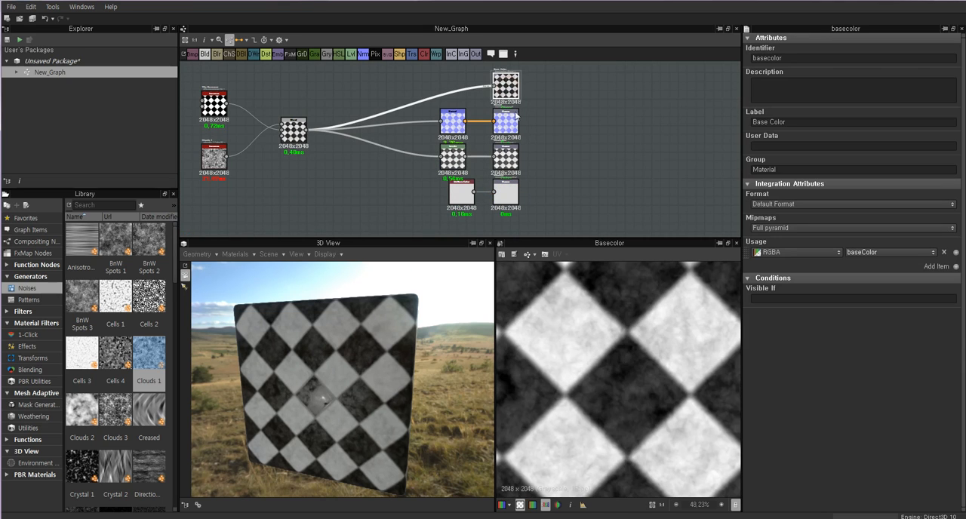
double_click(510, 124)
double_click(511, 161)
double_click(506, 193)
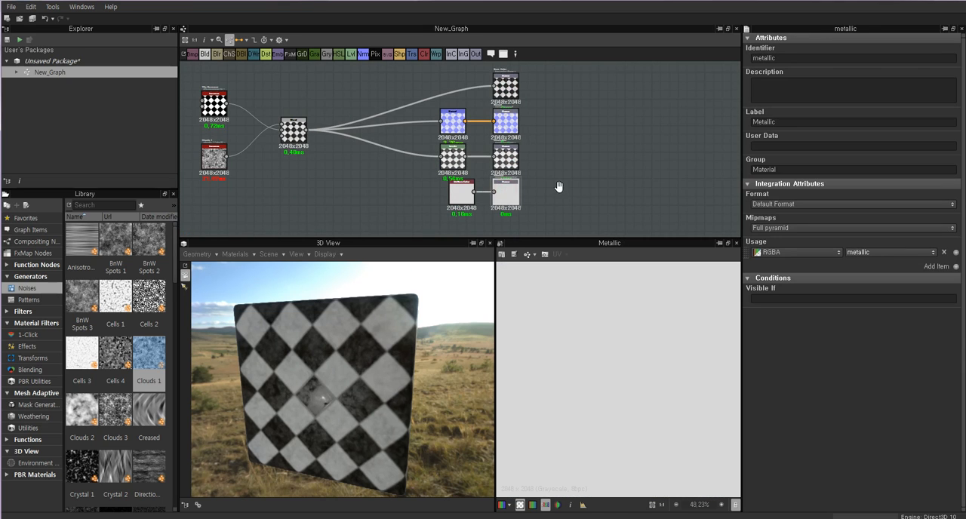
middle_drag(558, 187, 560, 170)
Inspect the combined metallic material on the cube from different angles and distances.
drag(314, 350, 338, 374)
drag(348, 375, 349, 294)
scroll(334, 352, down, 4)
scroll(330, 331, up, 3)
scroll(343, 353, down, 4)
Add an Output node to the graph and place it below the Metallic output.
click(356, 182)
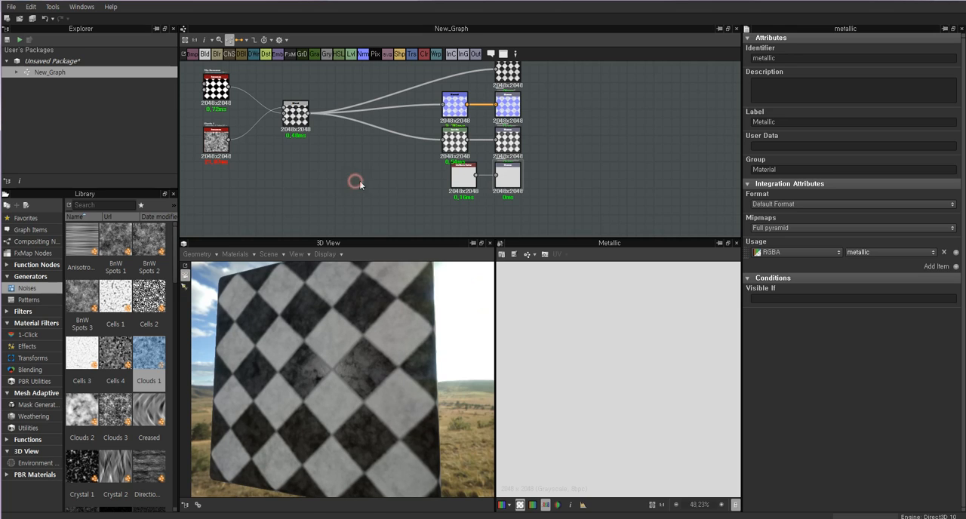
middle_drag(395, 174, 380, 185)
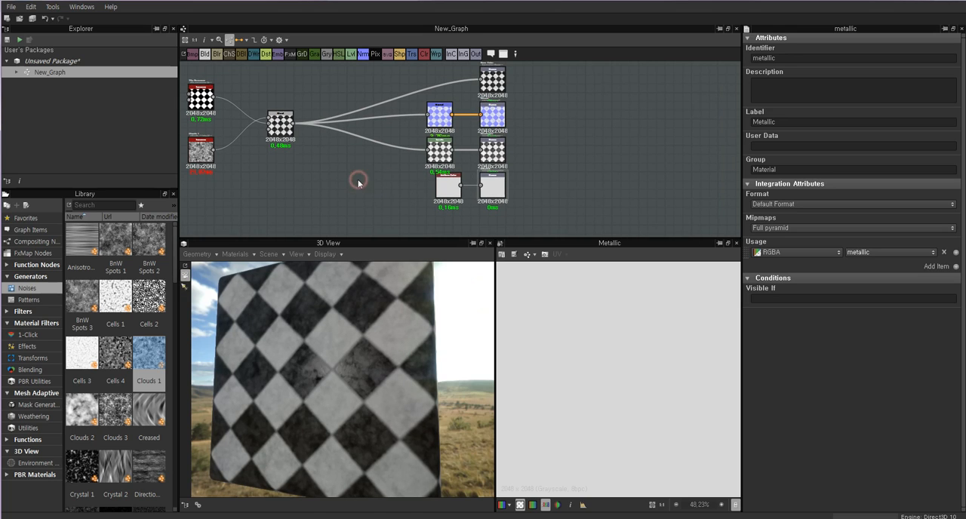
key(space)
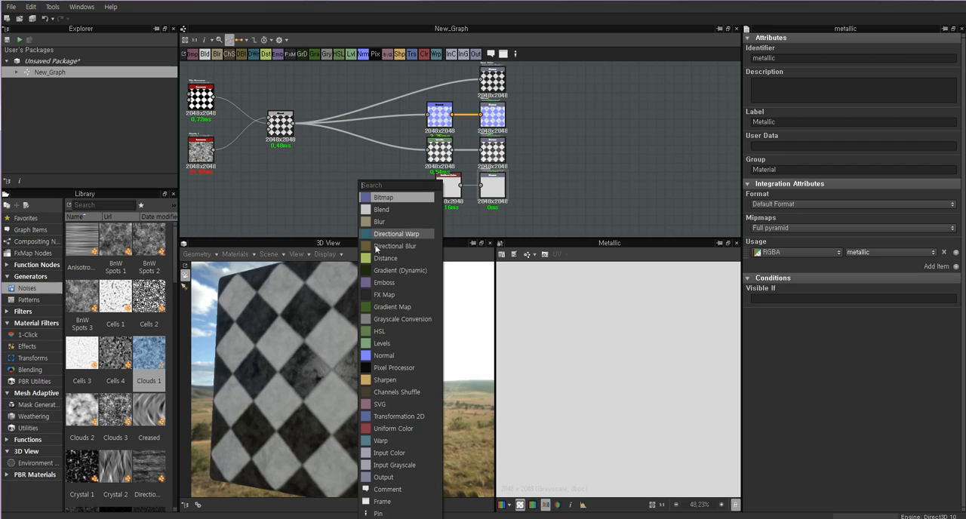
click(389, 480)
drag(371, 190, 497, 230)
click(494, 186)
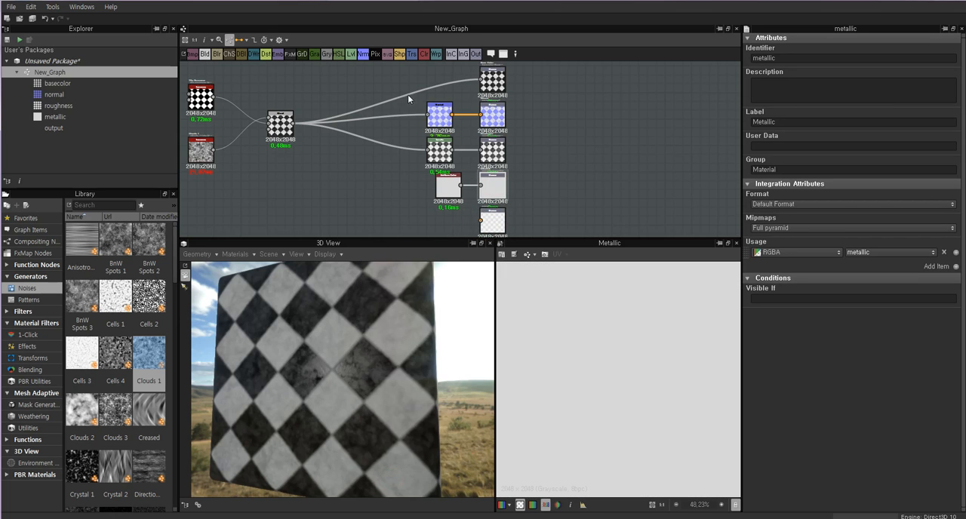
click(10, 6)
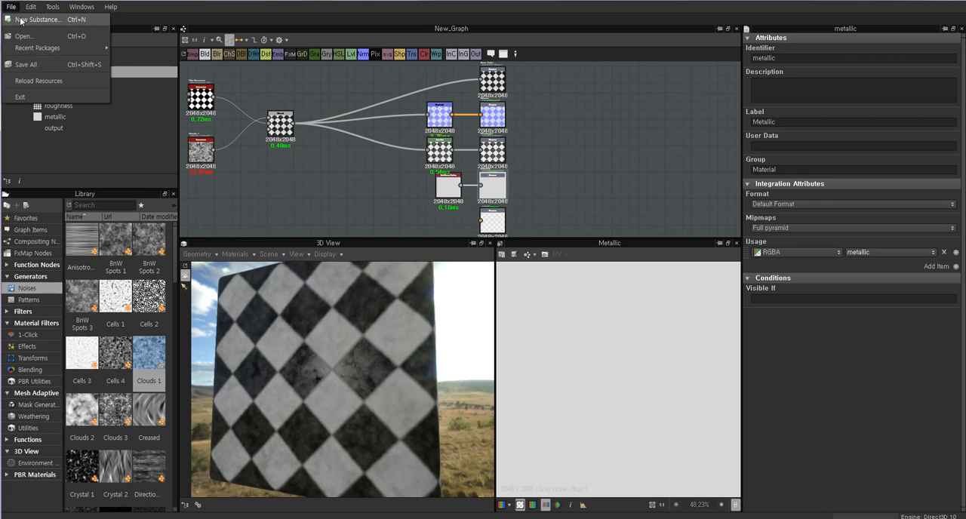
click(21, 20)
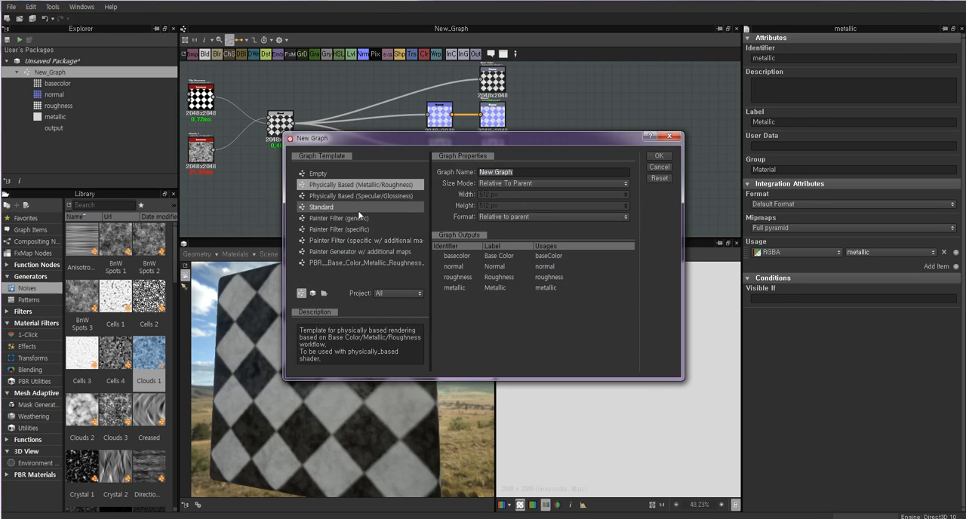
click(658, 167)
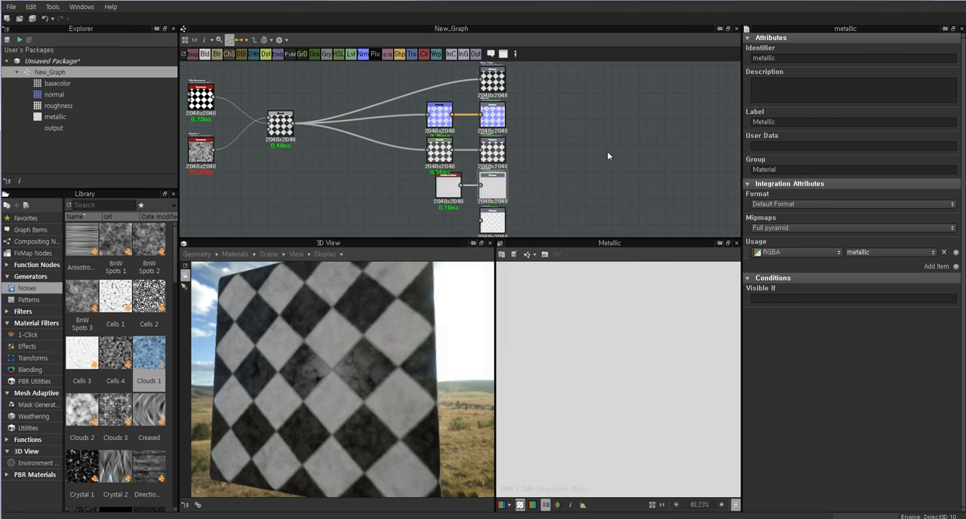
Add a usage item to the new unconnected Output node and set it to ambientOcclusion.
middle_drag(528, 143, 534, 102)
double_click(505, 178)
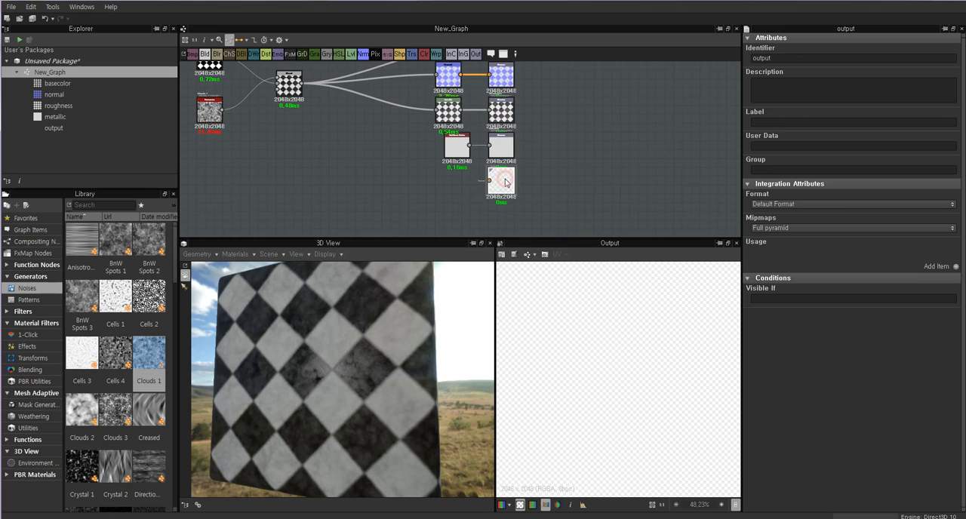
scroll(506, 176, up, 4)
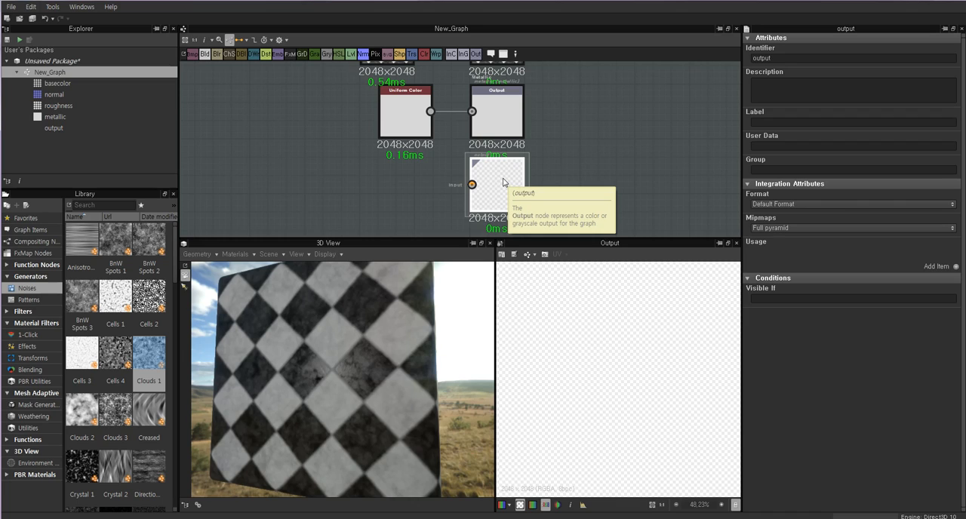
click(955, 268)
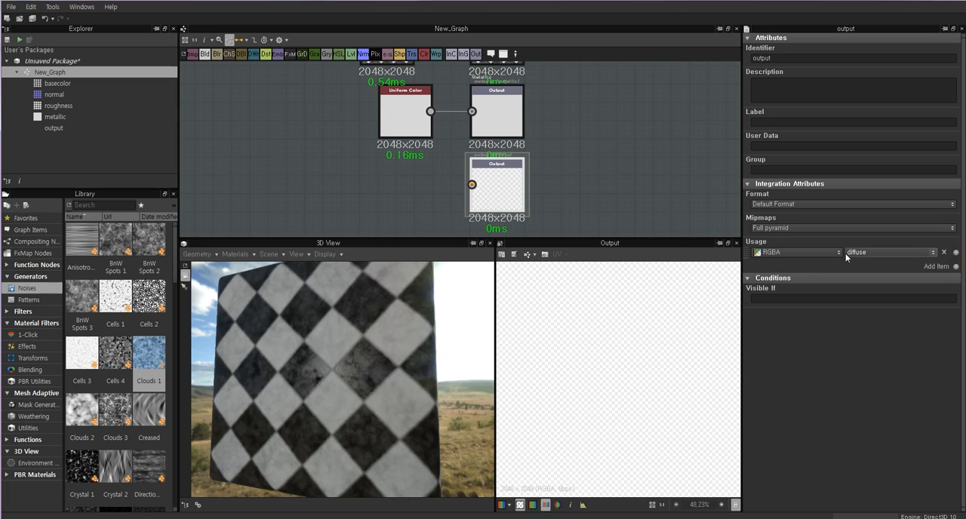
click(933, 253)
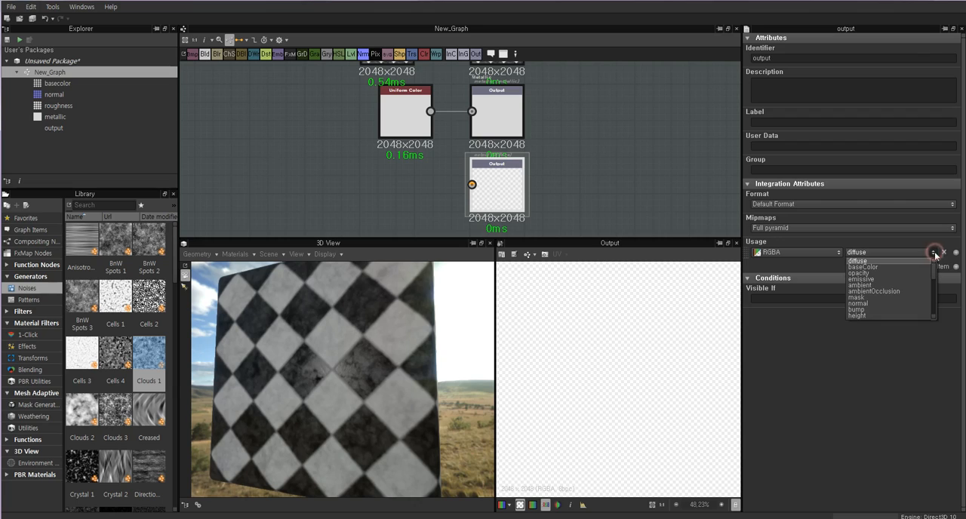
click(862, 291)
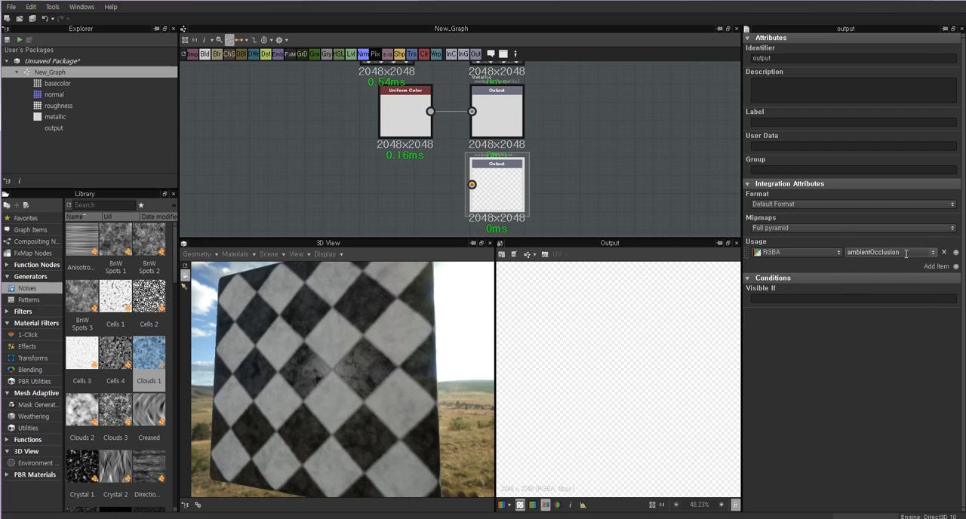
Set the new Output node's identifier to ambientOcclusion and its label to AmbientOcclusion.
drag(912, 252, 864, 254)
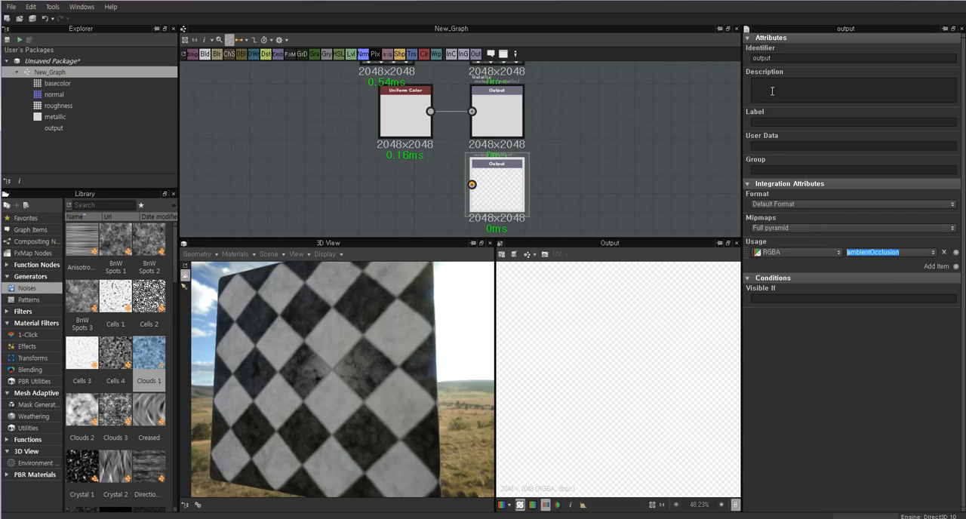
double_click(789, 58)
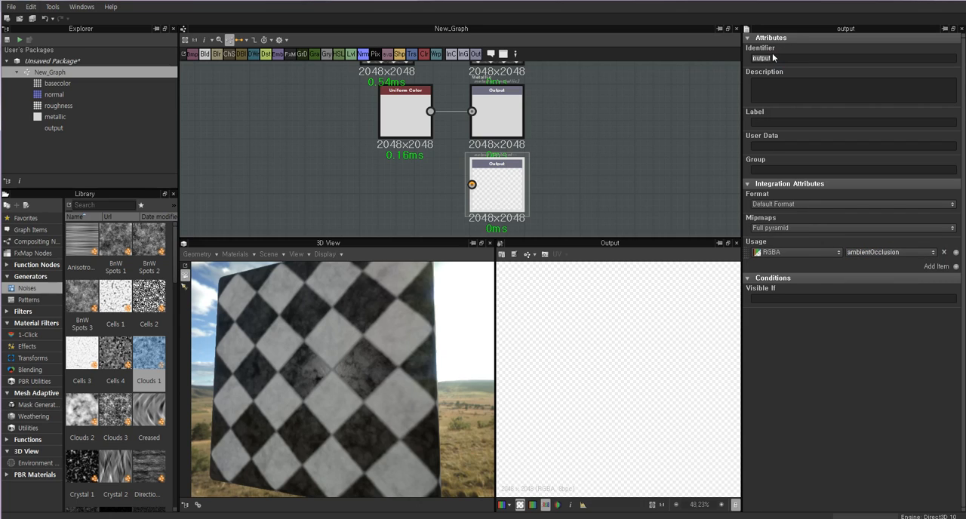
text(ambientOcclusion)
double_click(822, 60)
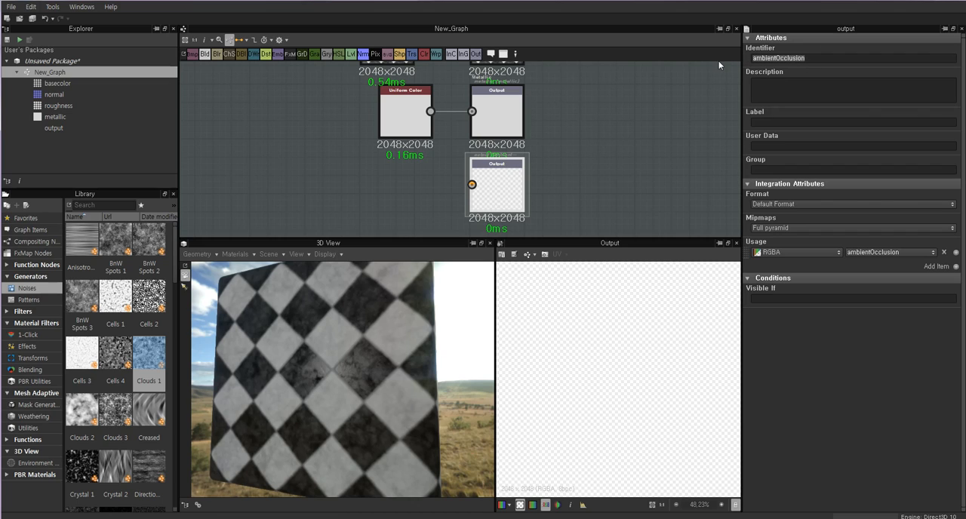
click(769, 121)
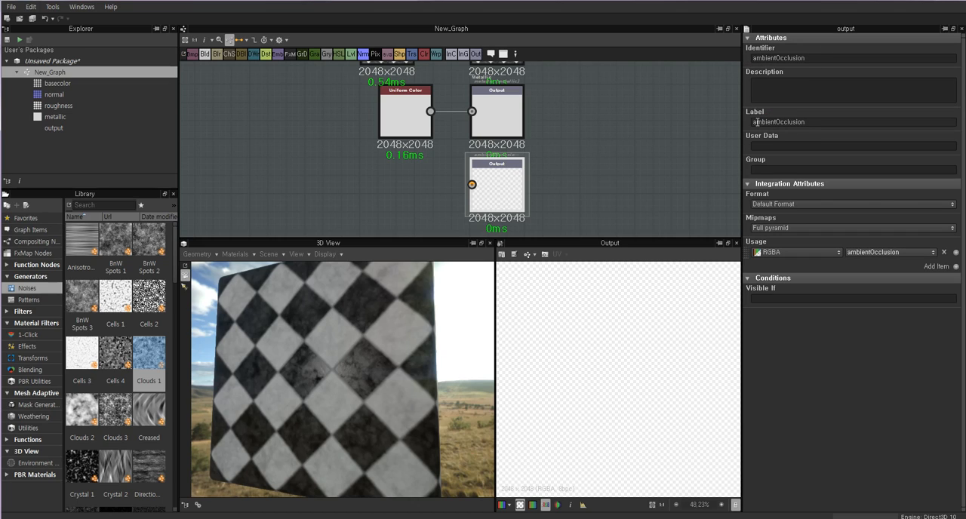
key(Delete)
text(A)
Copy the group name Material from the Metallic output and enter it as the AmbientOcclusion output's group.
click(771, 169)
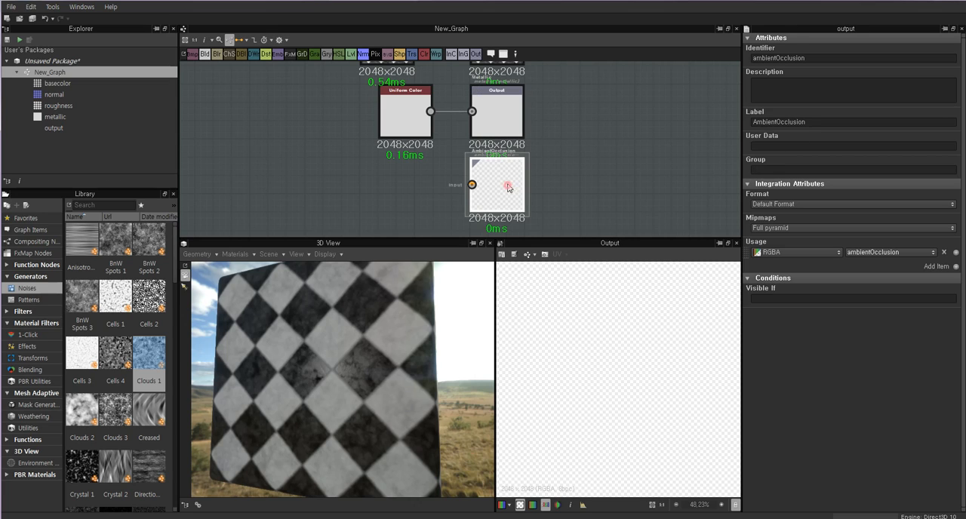
click(492, 116)
middle_drag(540, 107, 534, 132)
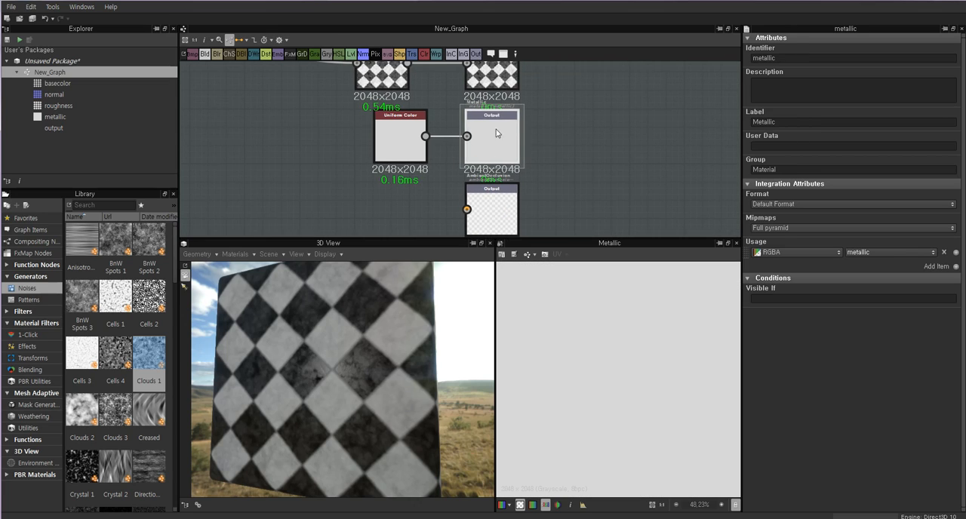
double_click(494, 77)
double_click(491, 132)
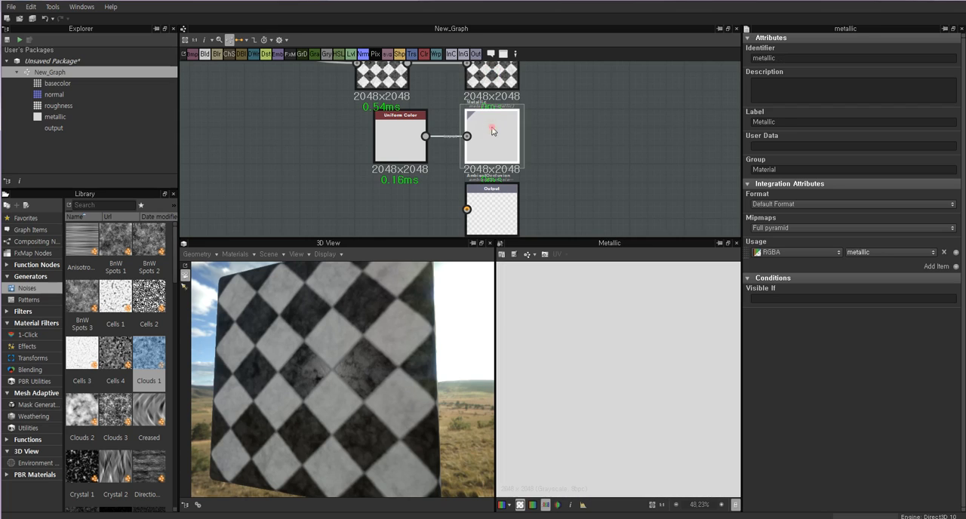
double_click(785, 170)
key(ctrl+c)
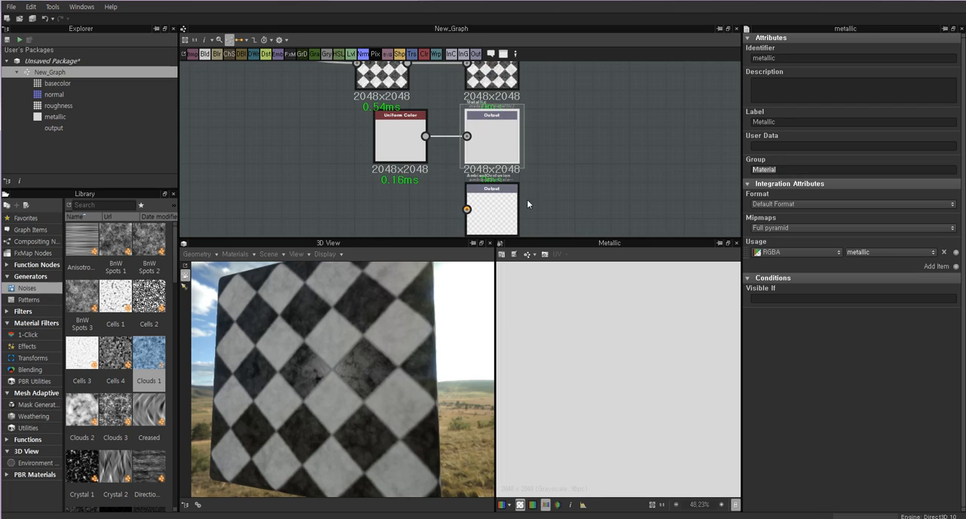
double_click(494, 206)
key(ctrl+v)
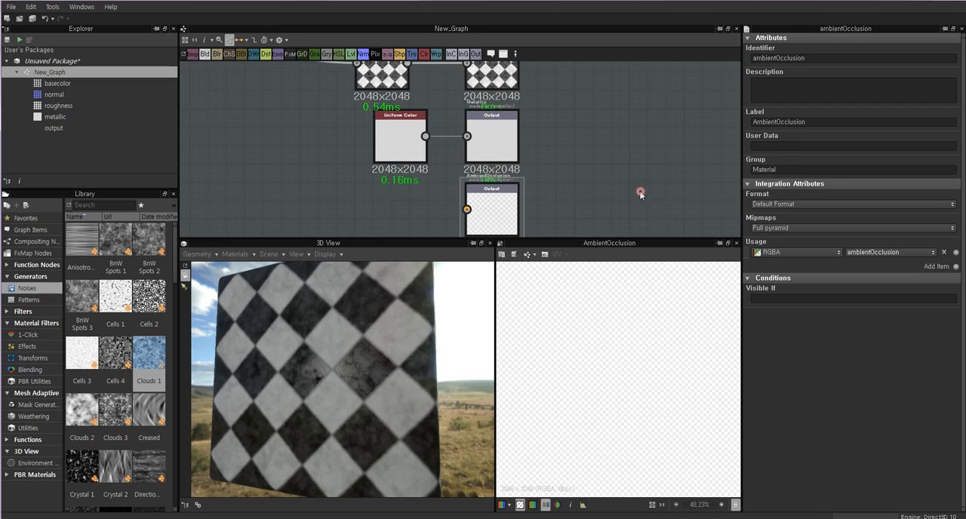
Move the Levels node that feeds the Roughness output slightly farther away from that output.
middle_drag(640, 191, 655, 163)
middle_drag(512, 166, 517, 182)
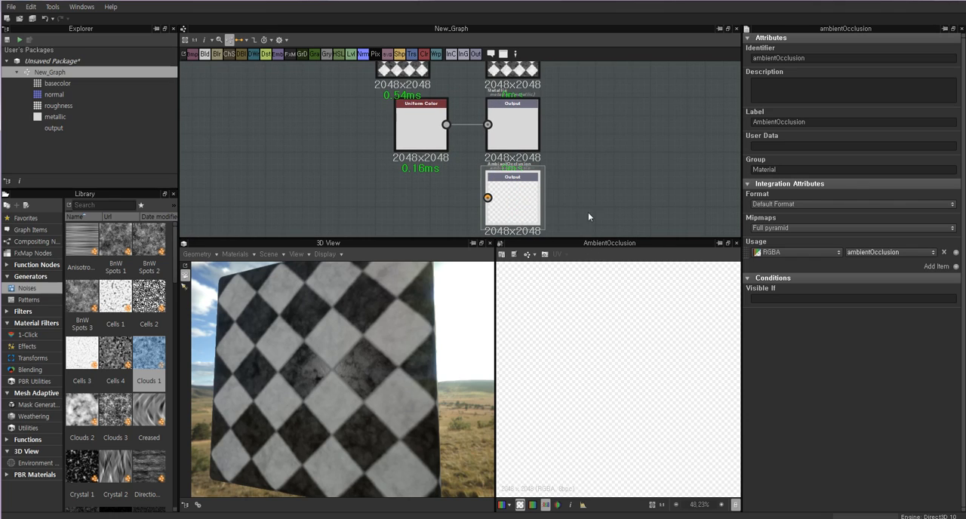
middle_drag(419, 159, 453, 161)
click(465, 132)
scroll(478, 131, down, 2)
middle_drag(478, 131, 480, 171)
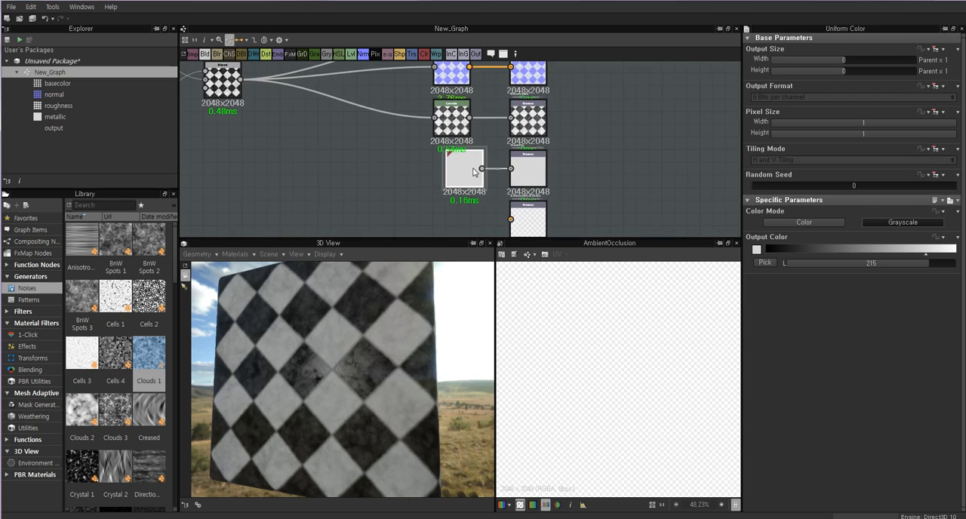
drag(456, 130, 447, 128)
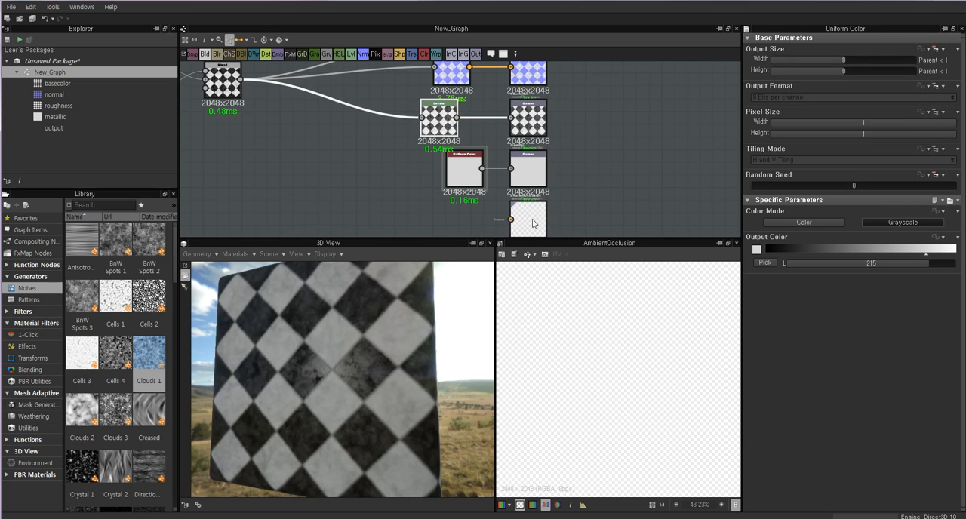
middle_drag(450, 127, 473, 102)
Preview the Blend node and the AmbientOcclusion output, and look over the node chain feeding the existing outputs.
double_click(476, 119)
double_click(286, 103)
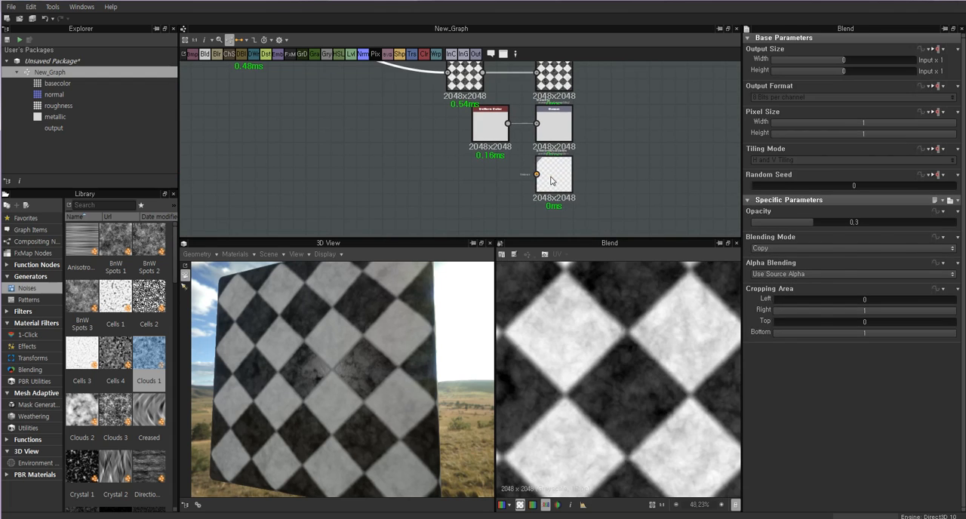
double_click(550, 179)
middle_drag(349, 115, 383, 160)
scroll(351, 130, down, 2)
middle_drag(342, 128, 420, 154)
scroll(299, 164, up, 2)
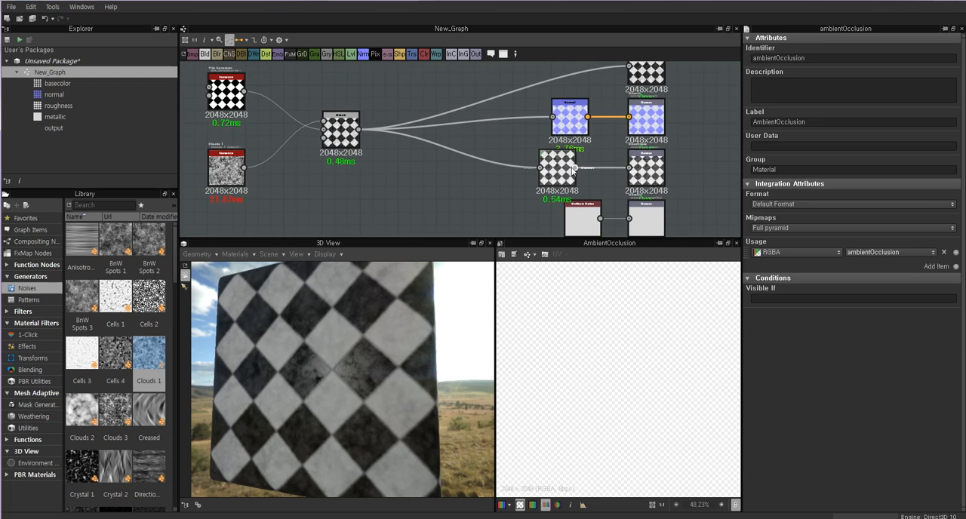
middle_drag(531, 230, 414, 170)
Add a Levels node beside the AmbientOcclusion output and link it between the Roughness Levels node and that output.
right_click(448, 182)
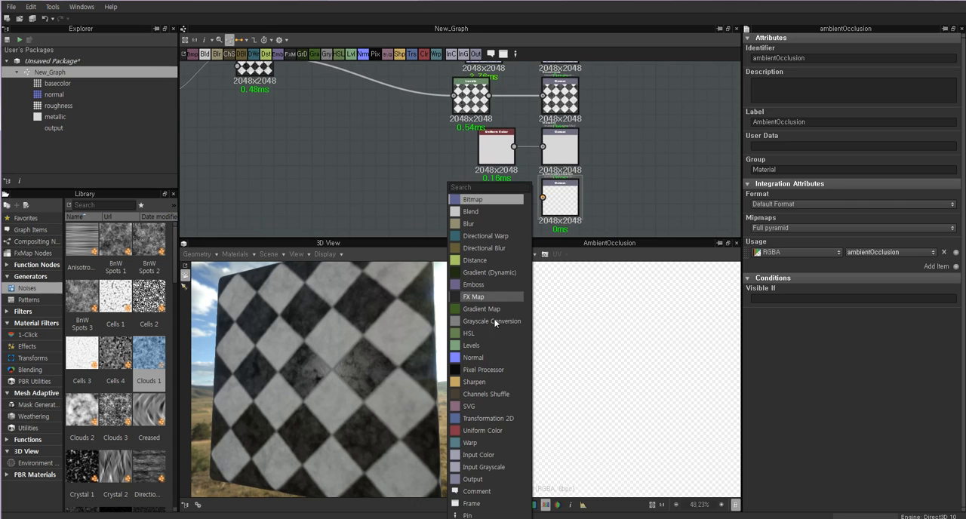
click(483, 345)
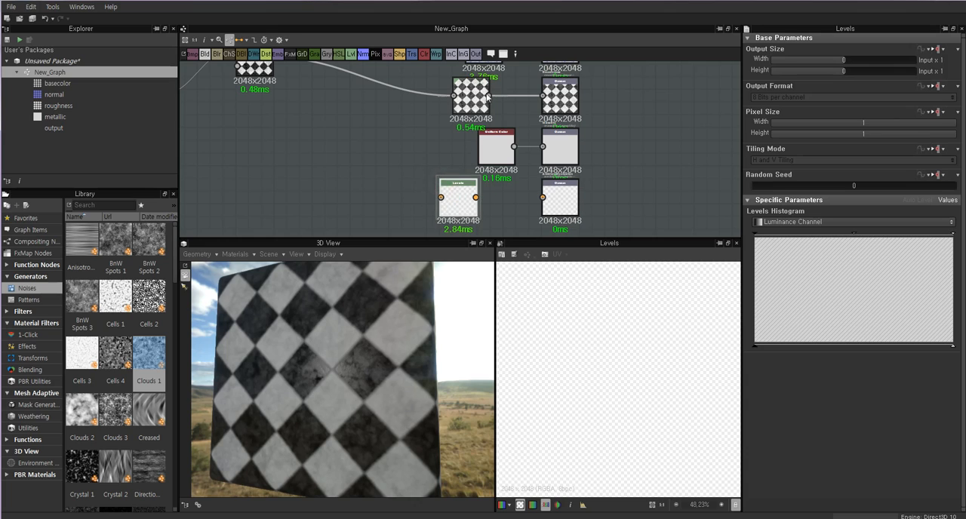
drag(490, 96, 541, 198)
drag(460, 204, 479, 202)
Nudge the new Levels node slightly closer to the AmbientOcclusion output and preview that output's map.
click(467, 98)
click(556, 97)
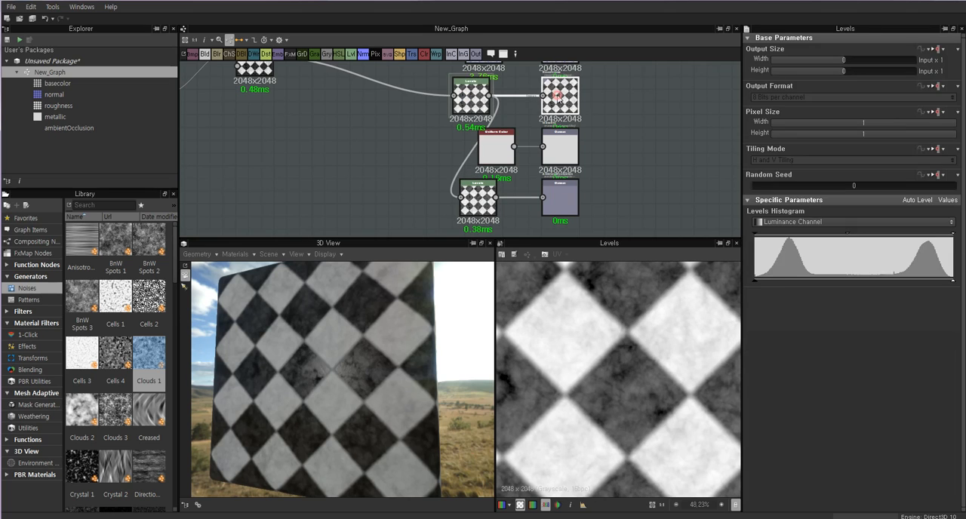
drag(478, 202, 484, 204)
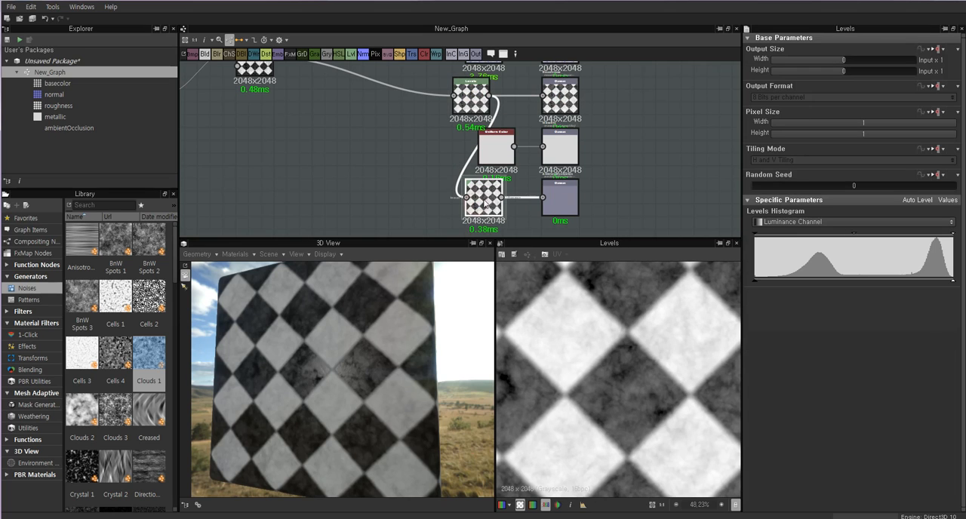
click(560, 197)
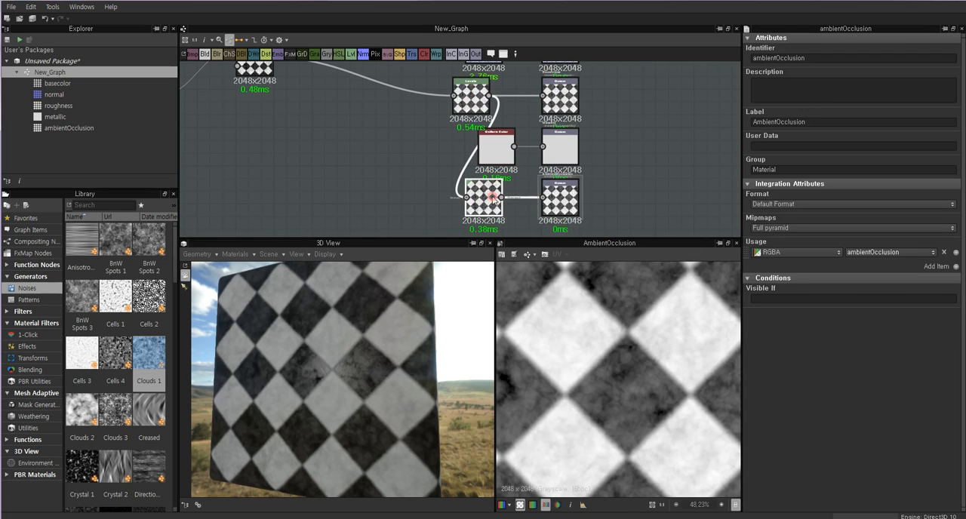
double_click(565, 197)
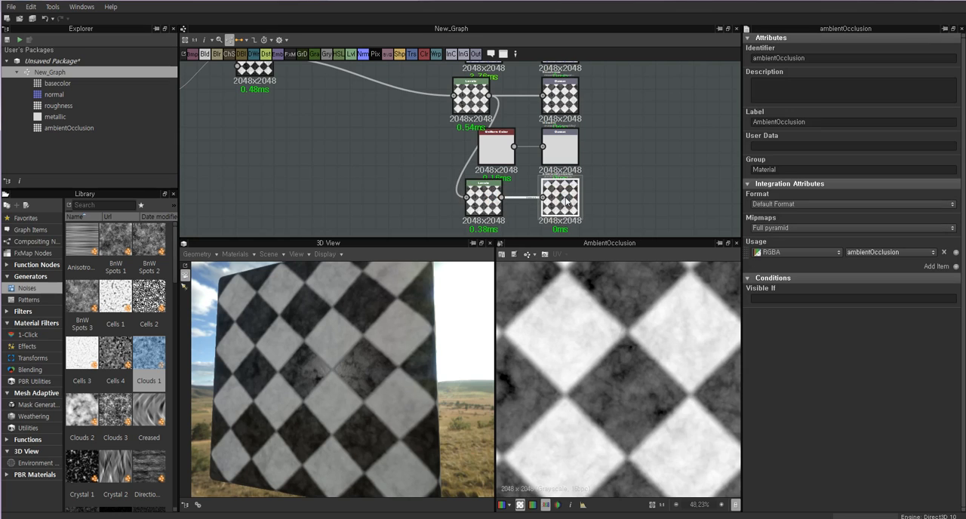
Delete the link between the new Levels node and the AmbientOcclusion output, and reconnect the two nodes.
click(522, 197)
key(Delete)
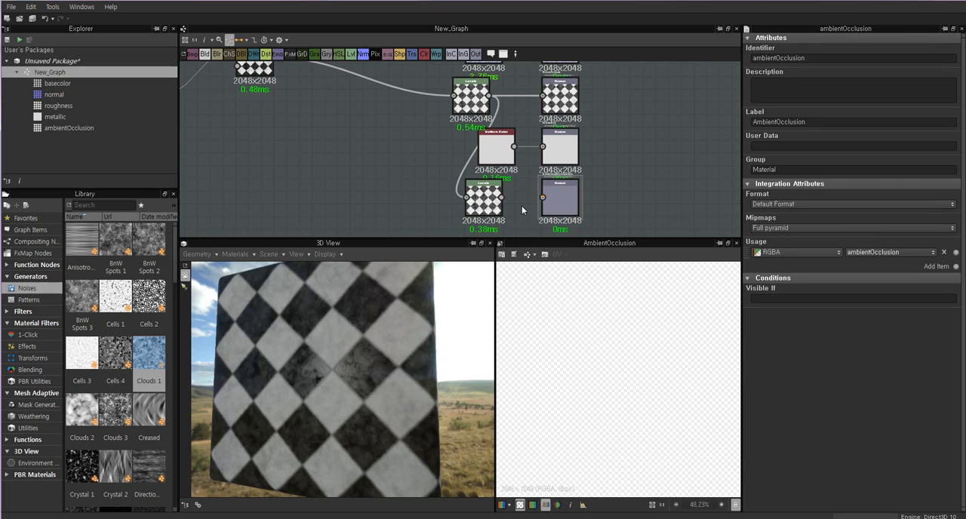
drag(501, 197, 543, 197)
Show the graph's outputs in the 3D view and inspect the cube's material from different angles and distances.
drag(328, 320, 407, 325)
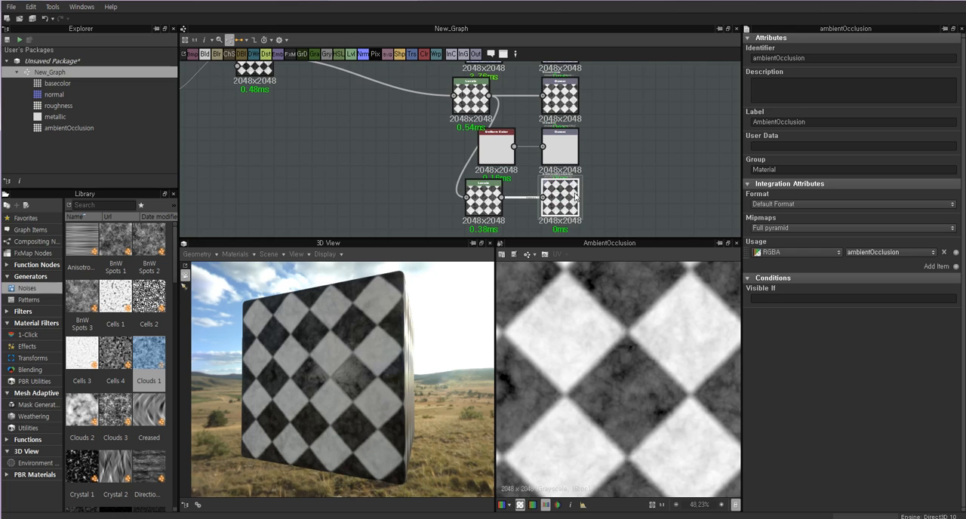
scroll(562, 197, up, 3)
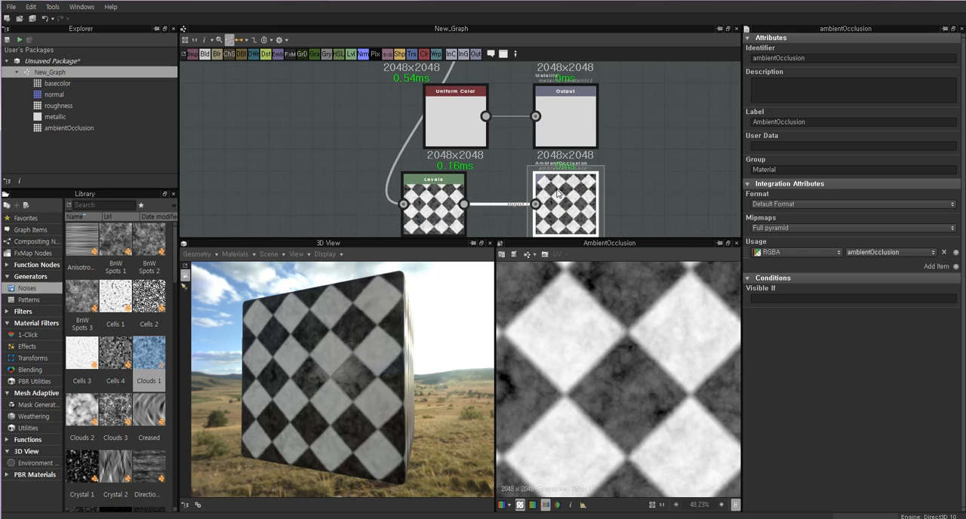
right_click(655, 153)
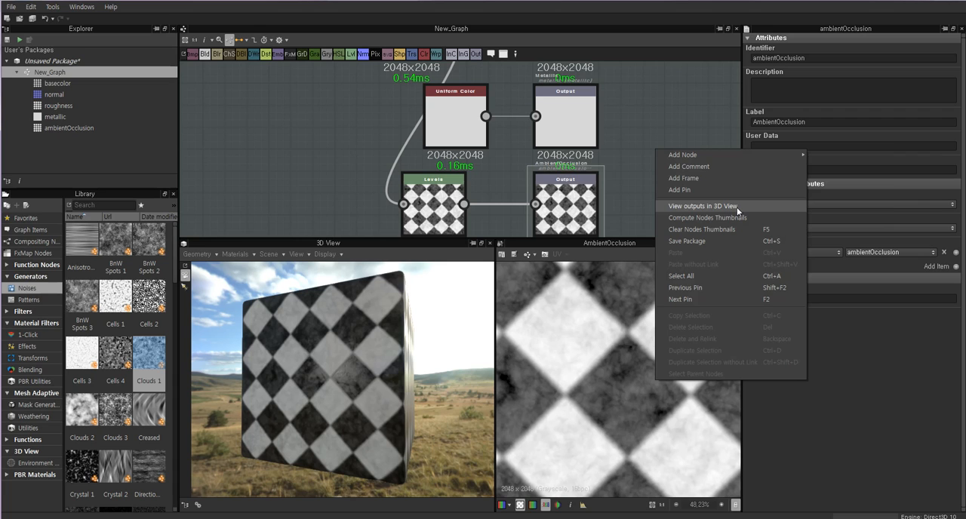
click(570, 209)
drag(318, 303, 418, 344)
scroll(375, 372, up, 4)
right_click(659, 174)
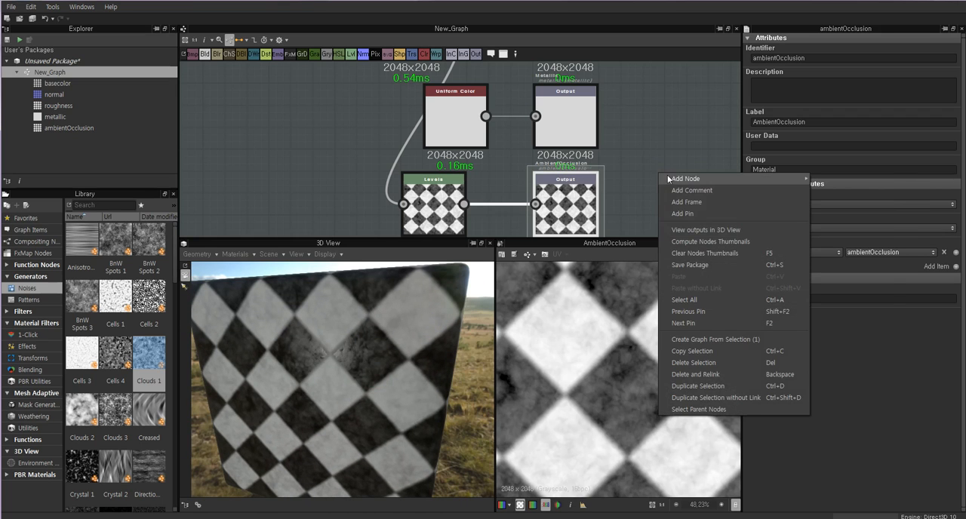
click(713, 230)
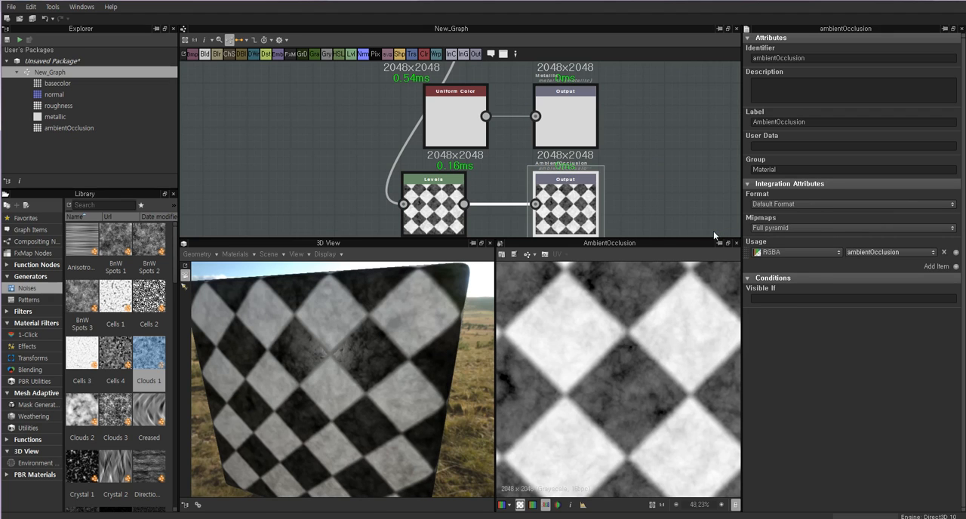
Darken the midtones of the AmbientOcclusion Levels node, raise its black output level to about half, and inspect the cube.
double_click(437, 209)
scroll(335, 344, down, 4)
drag(334, 344, 334, 340)
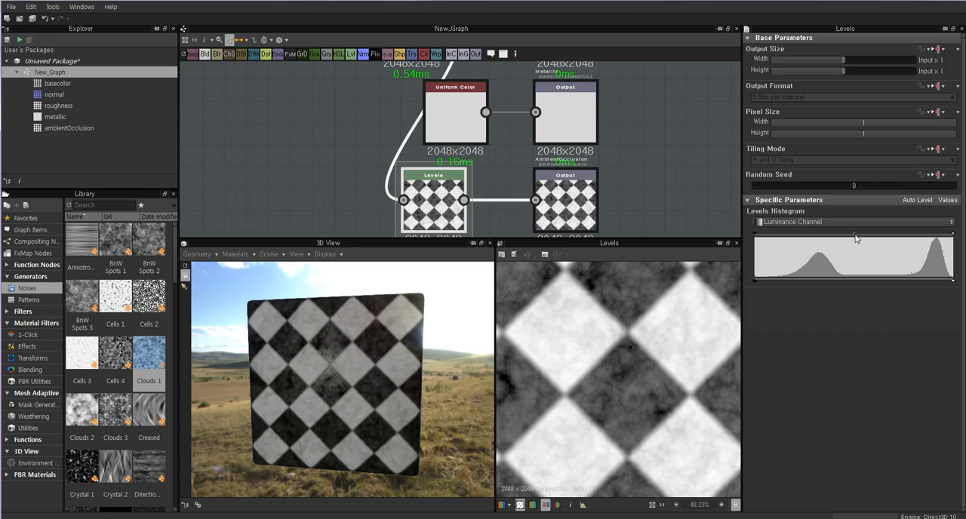
drag(852, 234, 876, 240)
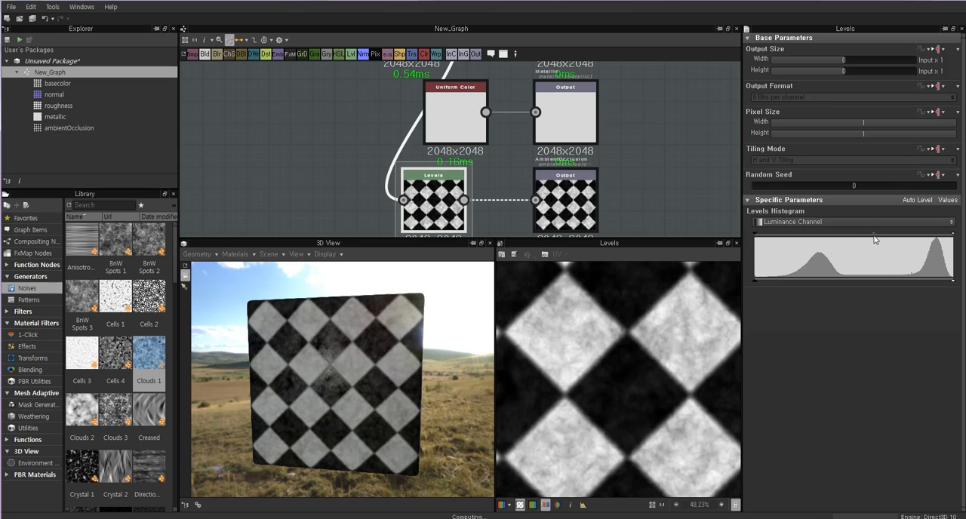
drag(376, 371, 402, 367)
scroll(403, 378, up, 3)
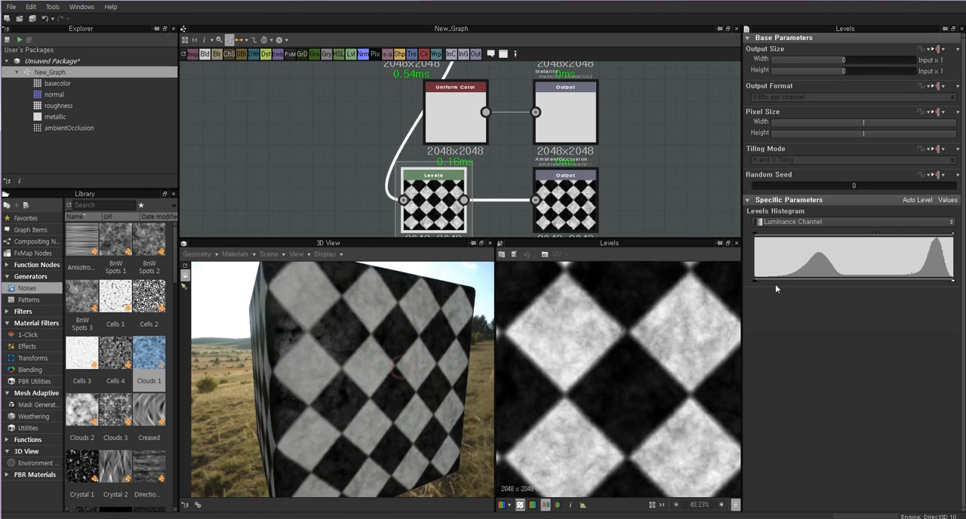
drag(757, 280, 853, 281)
drag(267, 373, 392, 326)
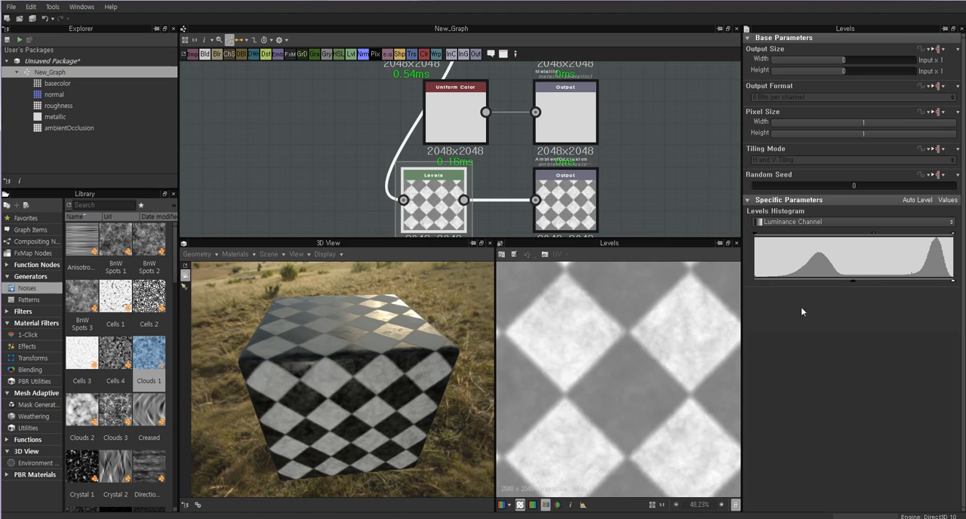
Lower the AmbientOcclusion Levels node's black output to near zero, brighten its midtones, preview the AmbientOcclusion output and inspect the cube.
drag(853, 280, 760, 285)
mouse_move(952, 284)
mouse_down()
mouse_move(838, 281)
mouse_move(952, 283)
mouse_up()
drag(870, 235, 839, 233)
double_click(564, 199)
drag(387, 310, 380, 341)
scroll(347, 316, up, 5)
scroll(388, 322, down, 4)
scroll(380, 340, down, 2)
Preview the Normal node's map in the 2D view.
middle_drag(363, 173, 373, 173)
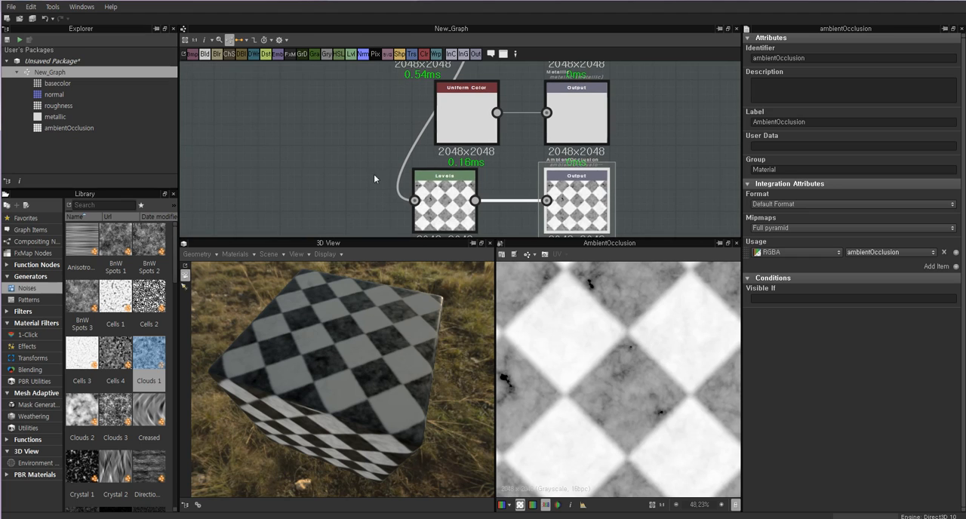
scroll(421, 152, down, 1)
middle_drag(361, 92, 444, 212)
scroll(423, 153, down, 1)
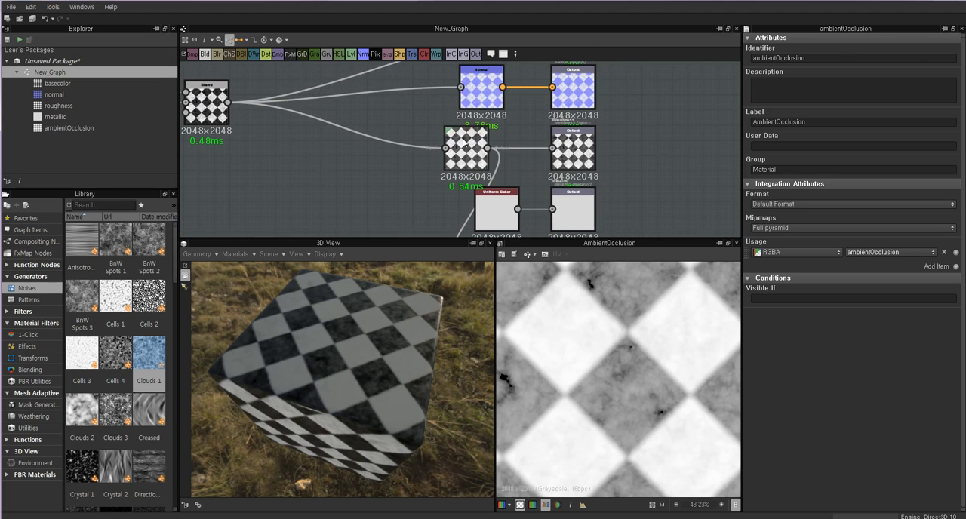
double_click(486, 88)
middle_drag(418, 159, 432, 178)
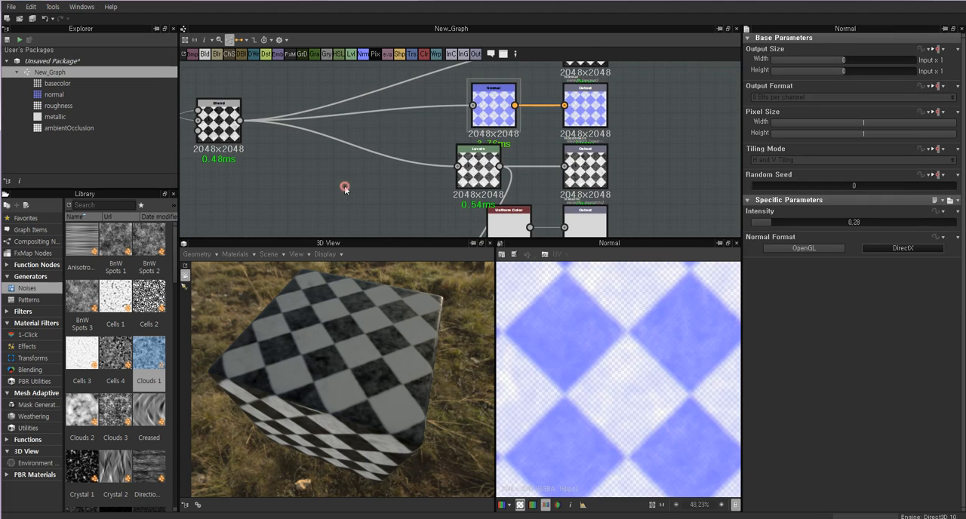
Add an Ambient Occlusion filter node between the Blend and roughness Levels nodes, and show the library's Filters category.
key(space)
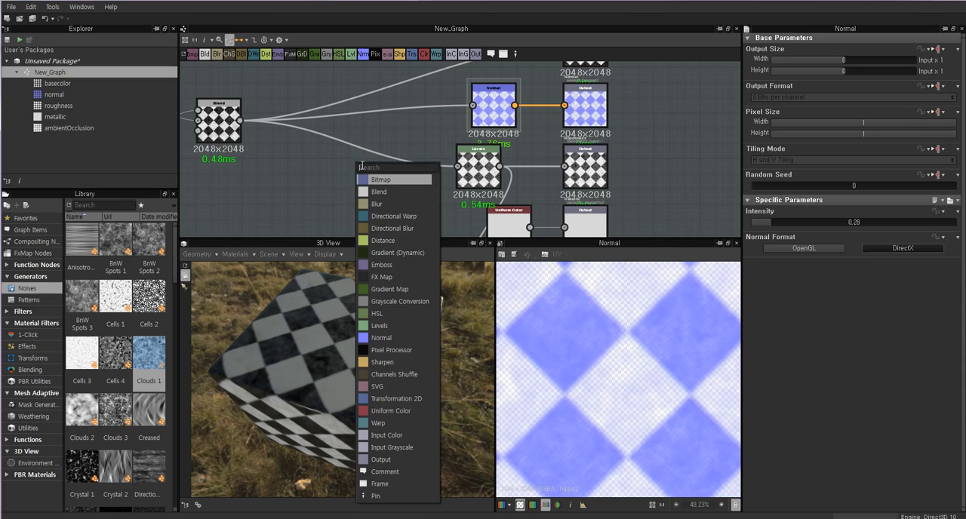
text(a)
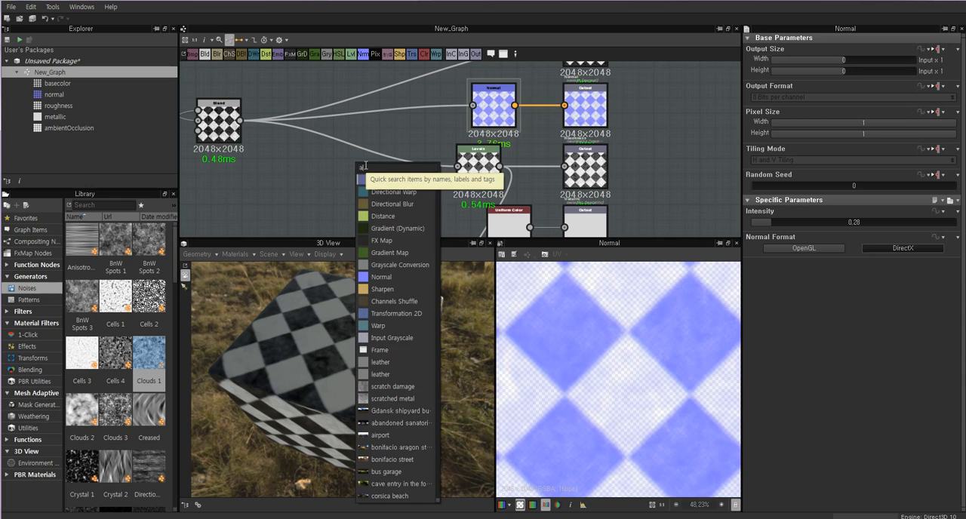
text(obi)
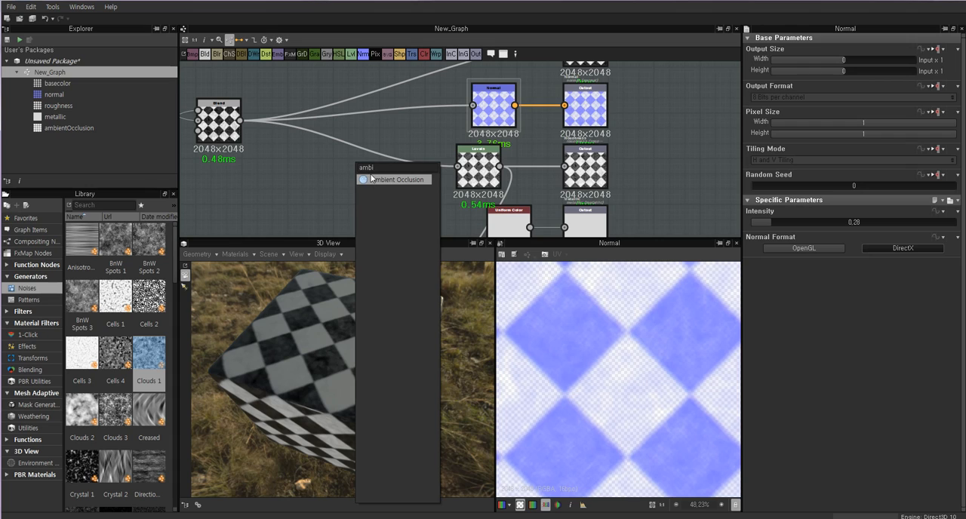
click(380, 181)
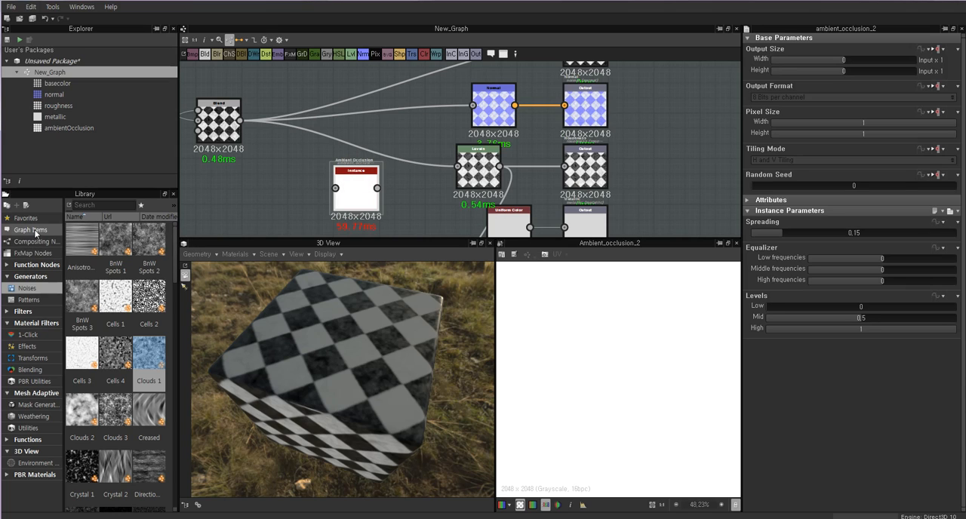
click(26, 312)
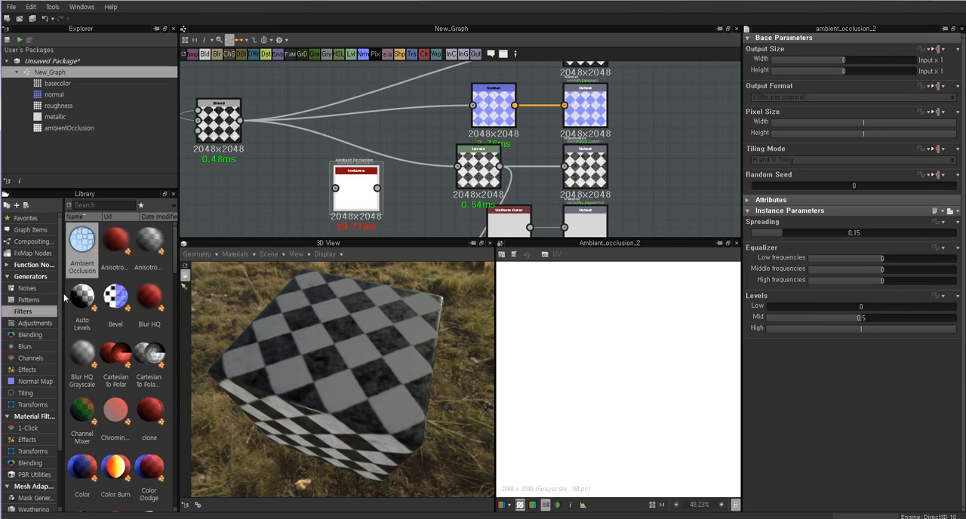
click(25, 313)
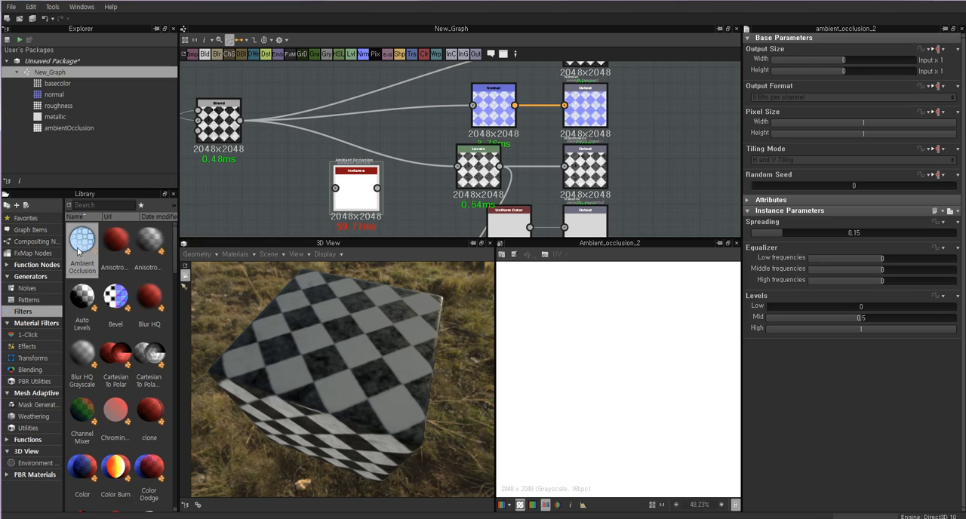
Move the Ambient Occlusion node slightly down and examine its Height input and Ambient Occlusion output.
drag(342, 219, 342, 226)
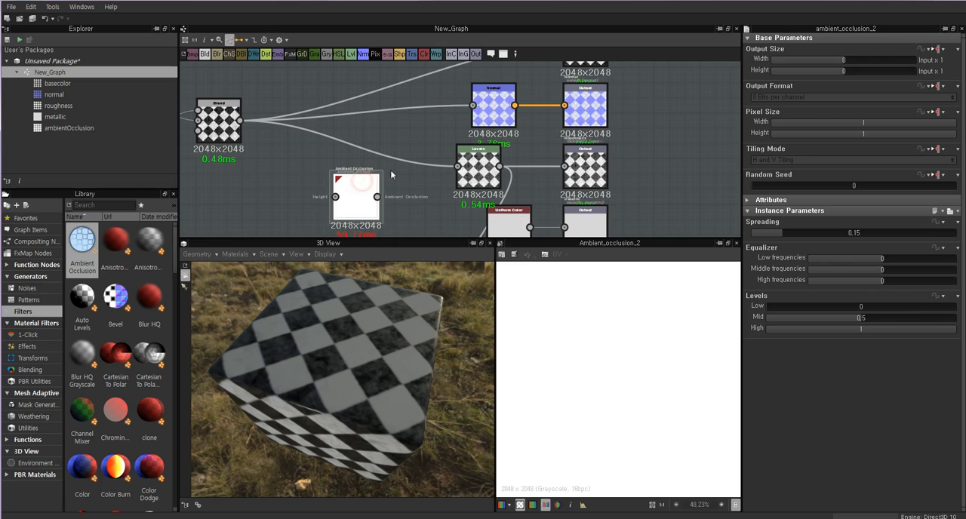
scroll(351, 195, up, 4)
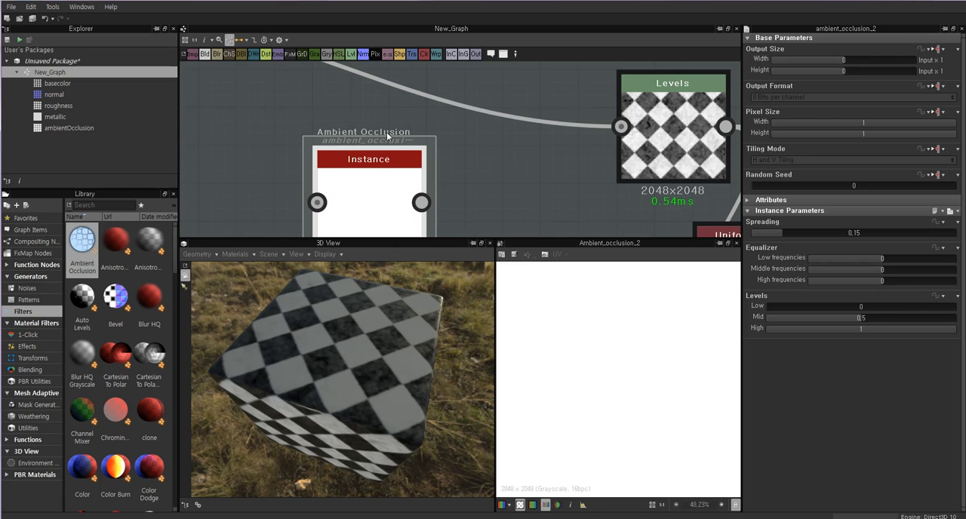
middle_drag(361, 205, 374, 176)
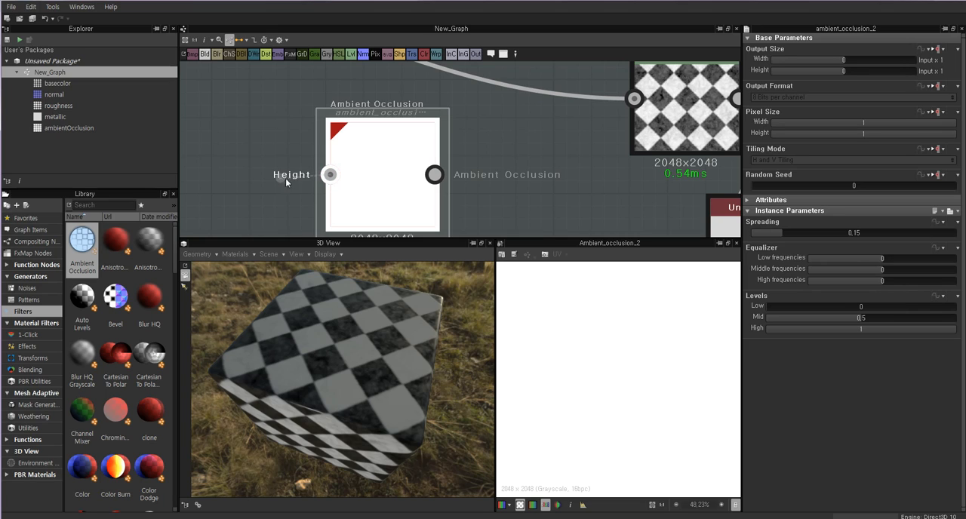
drag(364, 195, 398, 175)
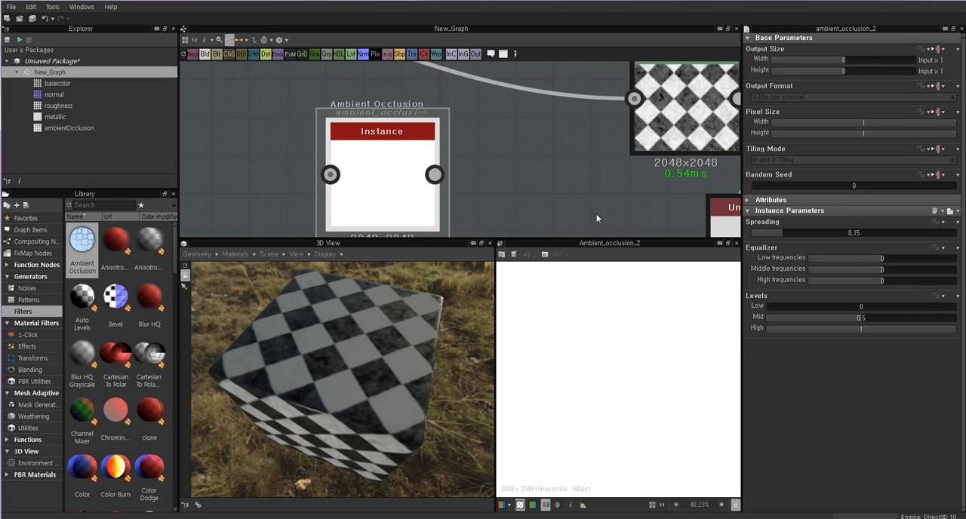
scroll(349, 166, down, 3)
Compare the Tile Generator and Blend maps, and move the Clouds 1 node slightly farther from the Blend node.
middle_drag(348, 164, 496, 199)
drag(503, 200, 507, 204)
middle_drag(477, 193, 442, 179)
scroll(369, 169, down, 2)
middle_drag(370, 168, 426, 188)
click(300, 117)
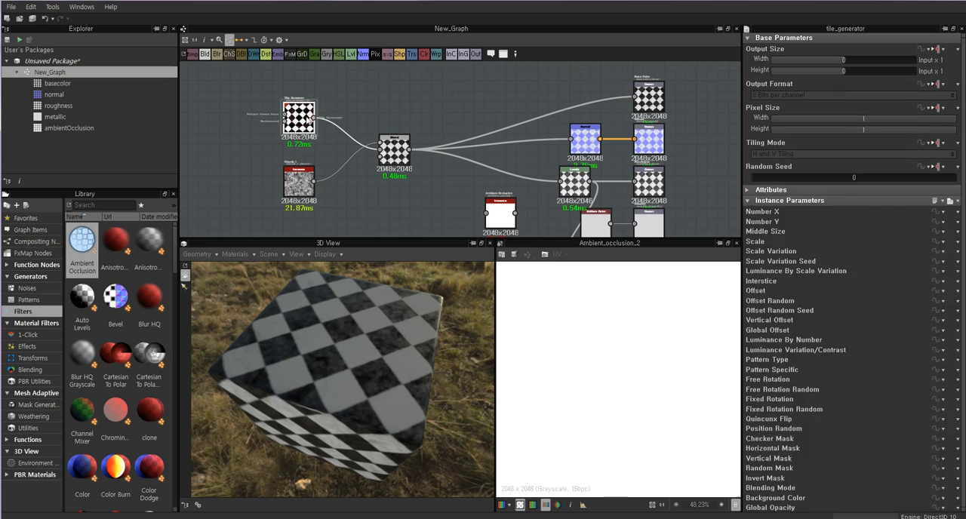
click(394, 151)
click(302, 119)
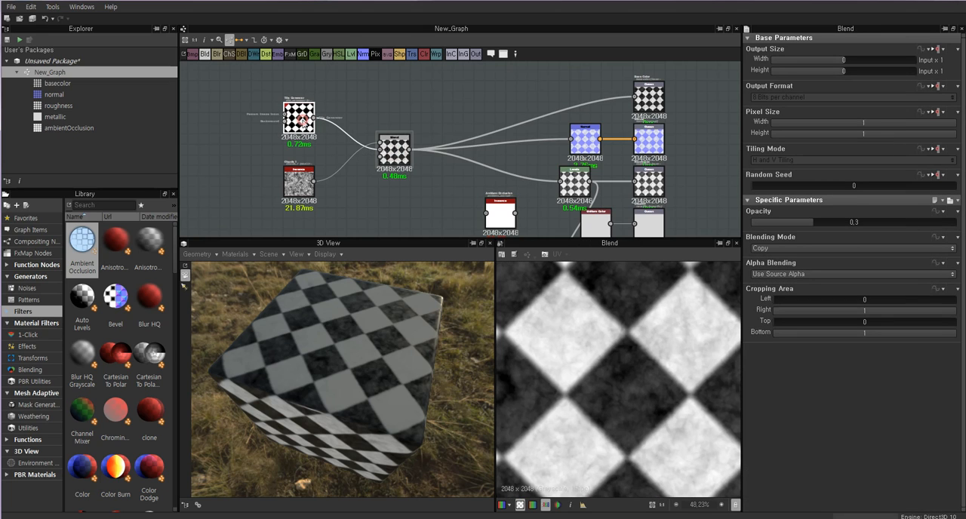
click(394, 151)
click(300, 182)
drag(300, 185, 278, 185)
drag(309, 120, 298, 121)
Examine the Tile Generator node and its complete tile pattern in the 2D view.
scroll(301, 121, up, 3)
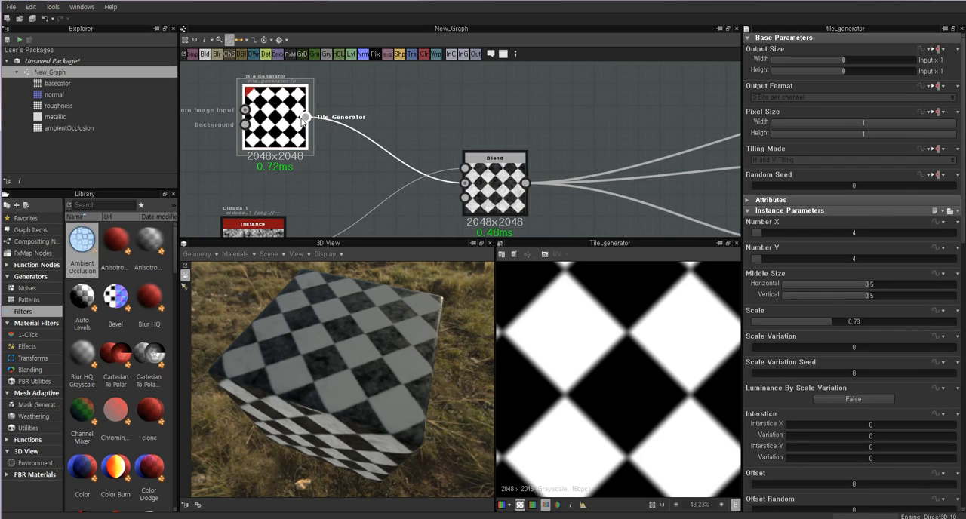
scroll(645, 343, down, 5)
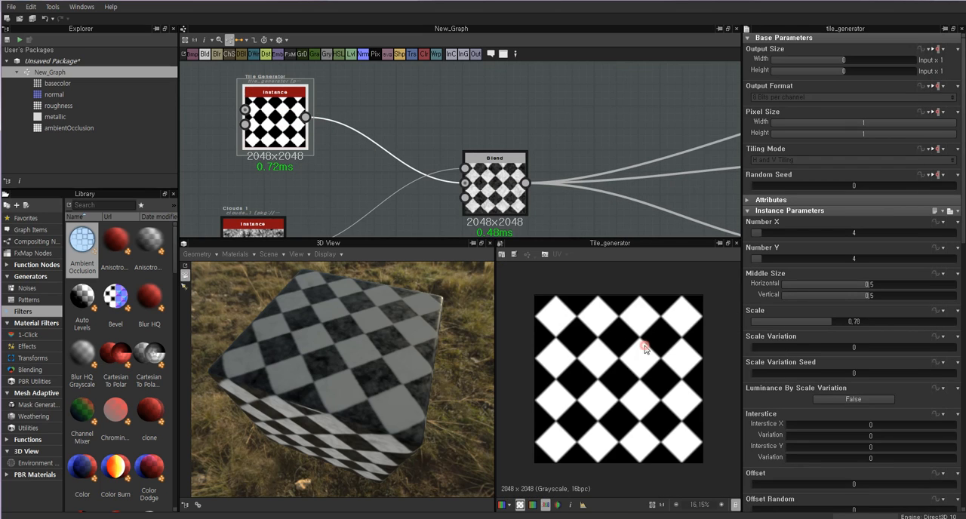
click(393, 103)
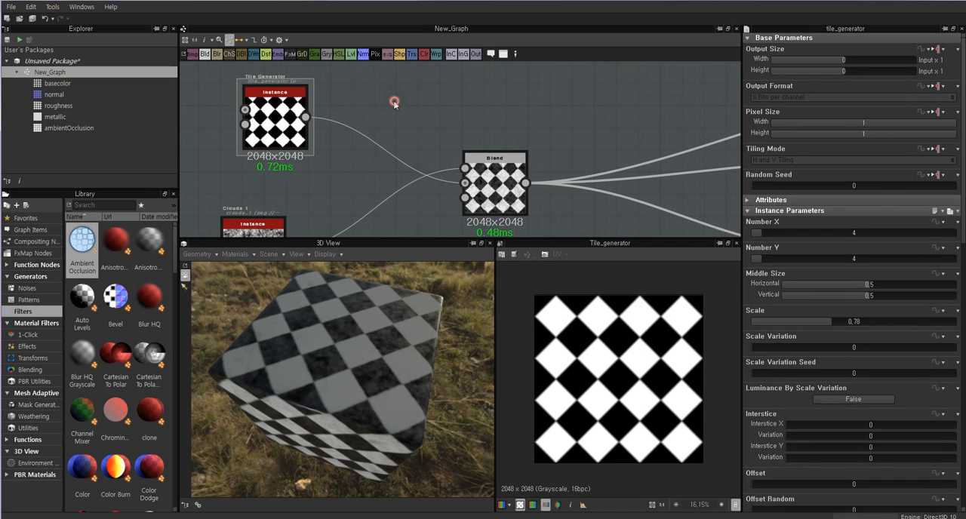
click(298, 120)
click(410, 95)
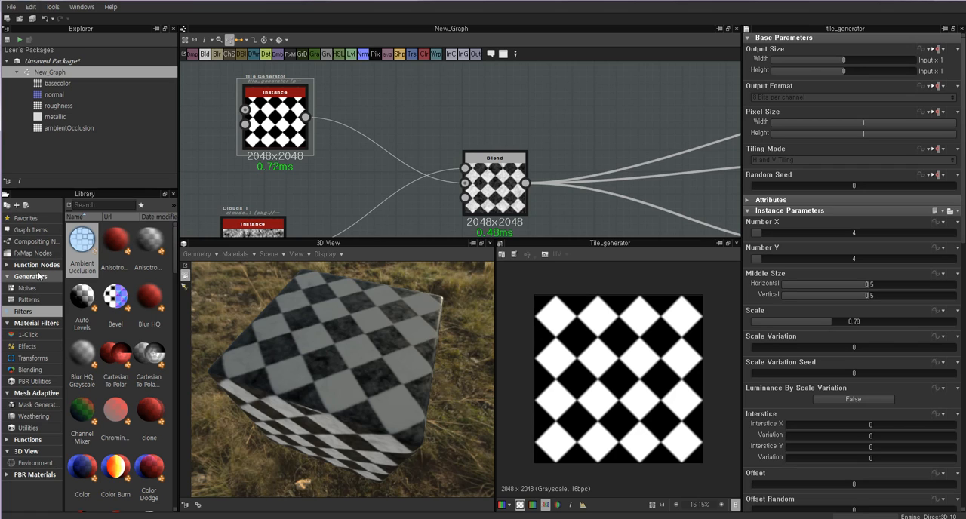
click(289, 117)
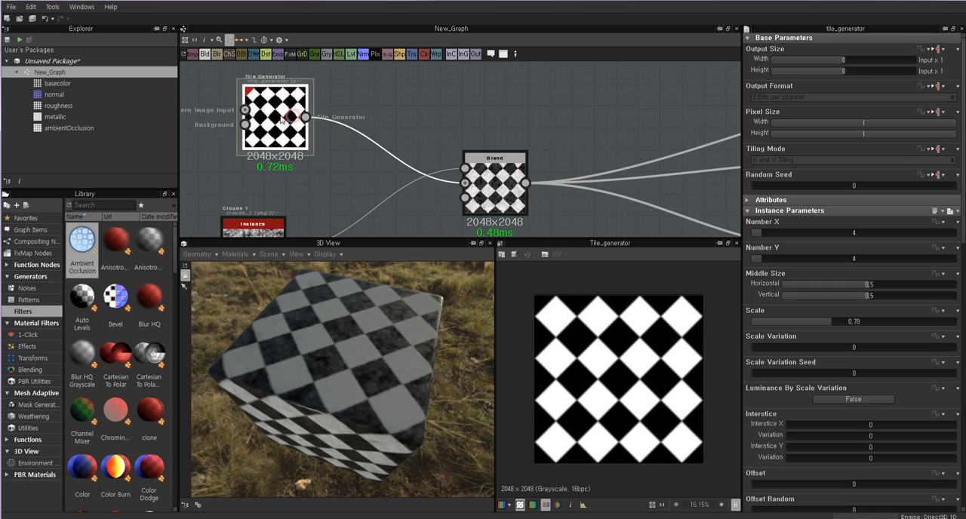
click(380, 103)
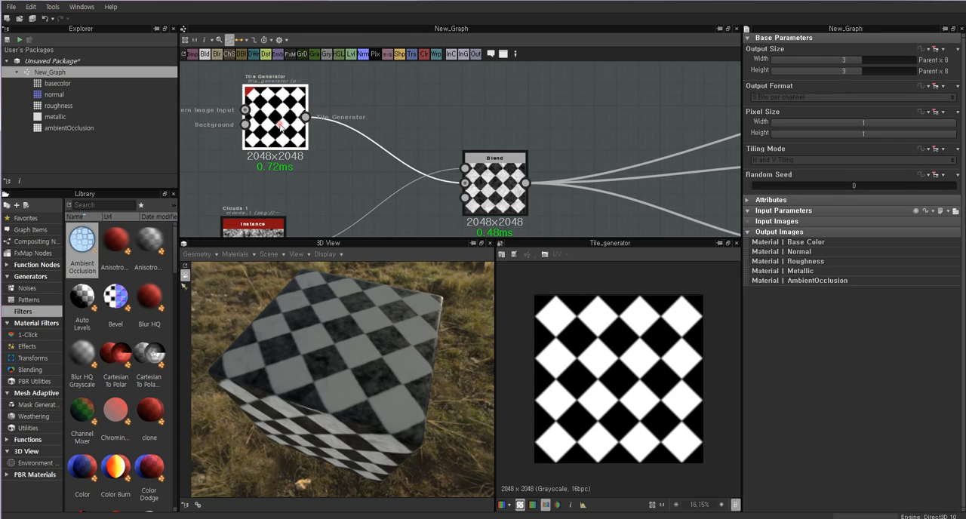
click(279, 123)
Preview the Ambient Occlusion node, then align the Tile Generator node directly above the Clouds 1 node.
middle_drag(581, 211, 529, 141)
middle_drag(662, 229, 585, 165)
double_click(593, 180)
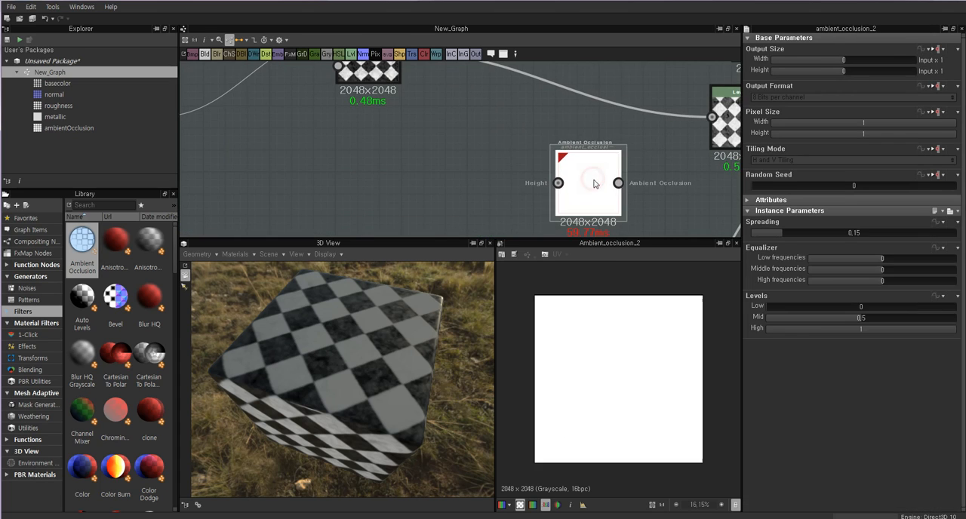
scroll(447, 168, down, 3)
middle_drag(325, 147, 407, 179)
click(358, 105)
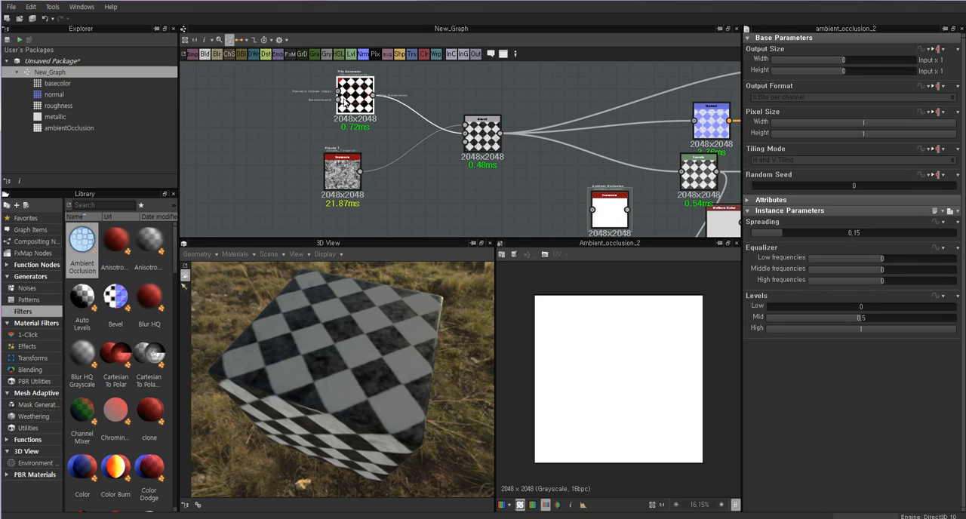
drag(343, 99, 347, 96)
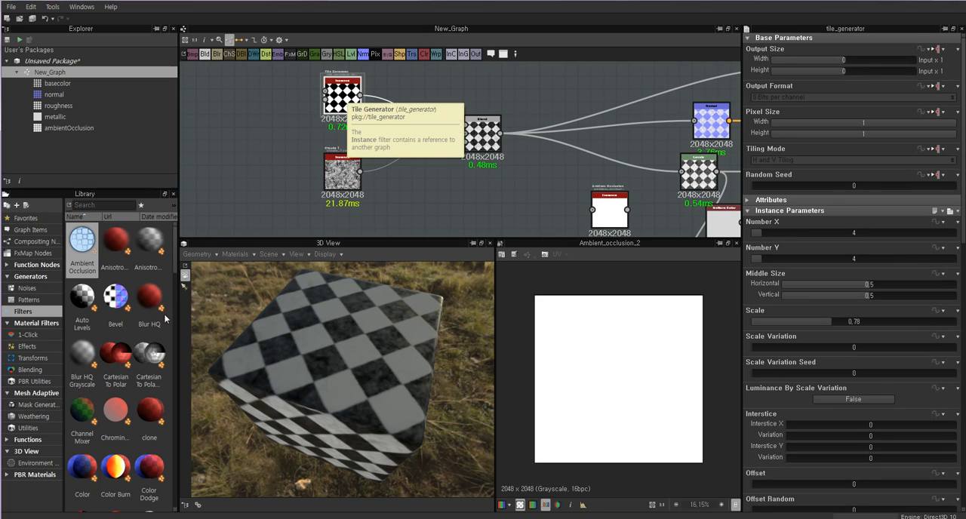
Add an Edge Detect filter node below the Blend node and feed it from the Tile Generator's output.
drag(177, 261, 181, 308)
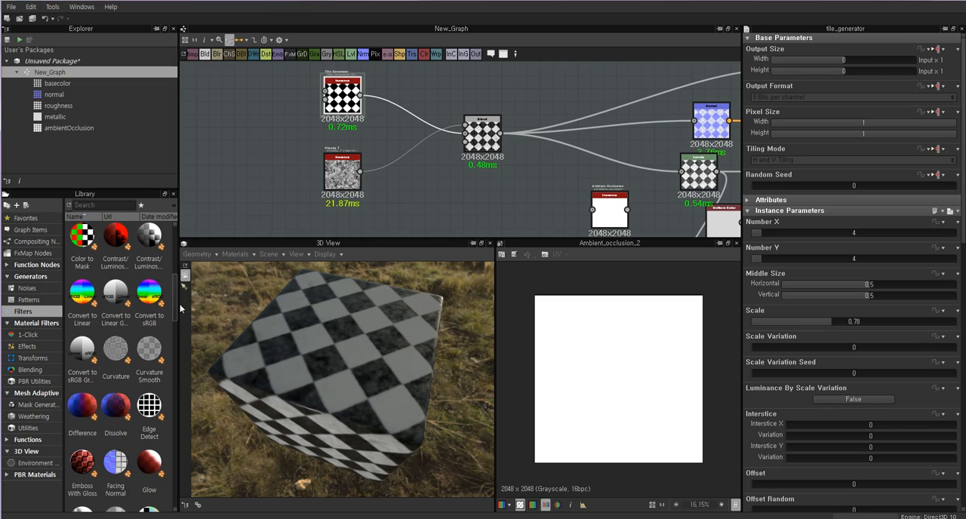
click(150, 409)
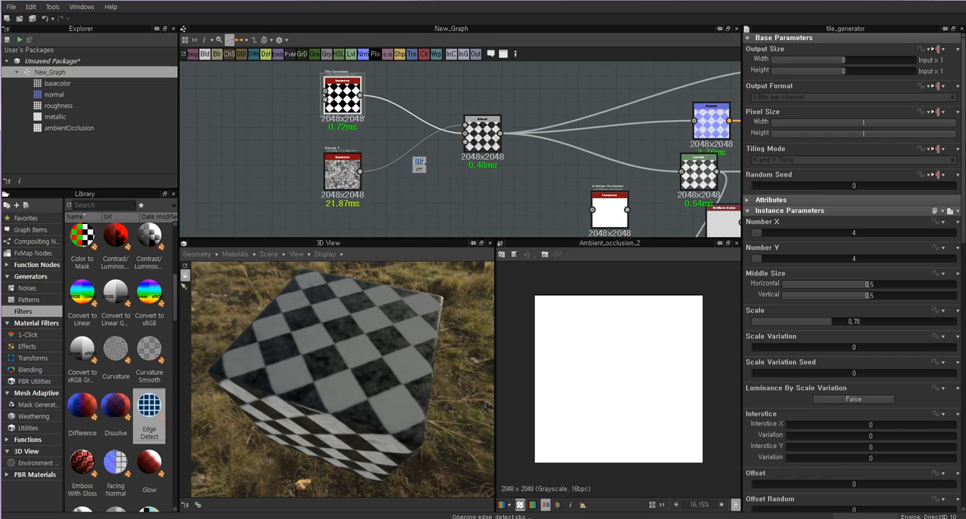
drag(420, 164, 420, 166)
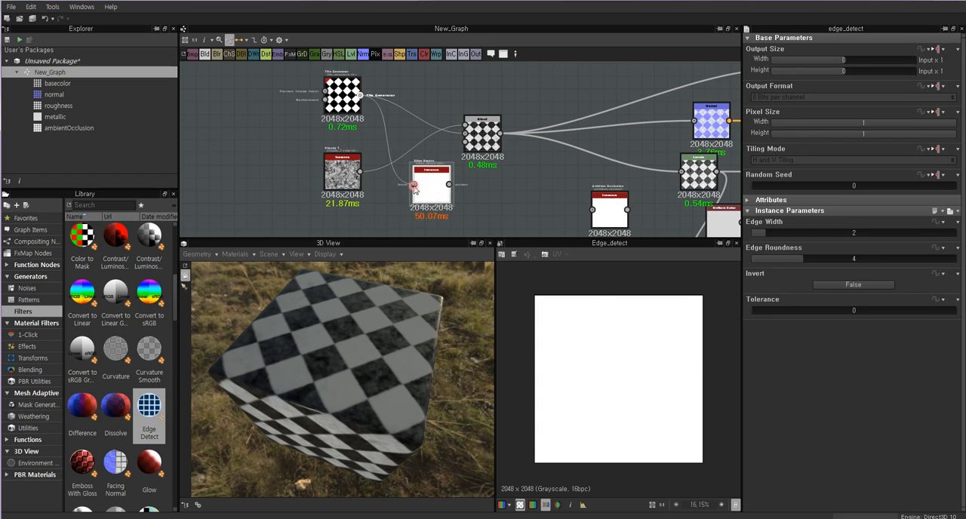
drag(413, 189, 413, 185)
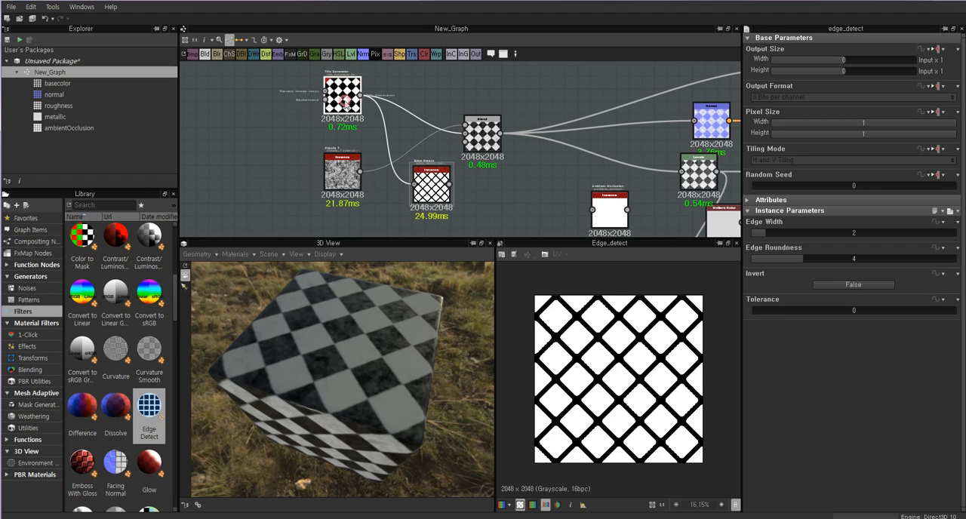
Preview the Tile Generator's pattern for comparison and move the Edge Detect node slightly down.
double_click(342, 98)
click(426, 189)
drag(427, 189, 426, 201)
scroll(424, 190, up, 3)
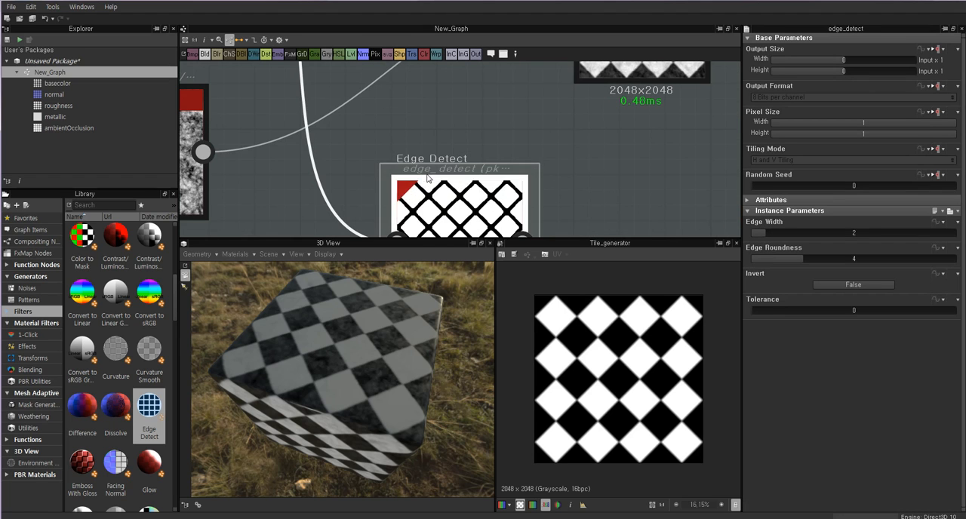
scroll(430, 170, down, 2)
middle_drag(430, 160, 441, 189)
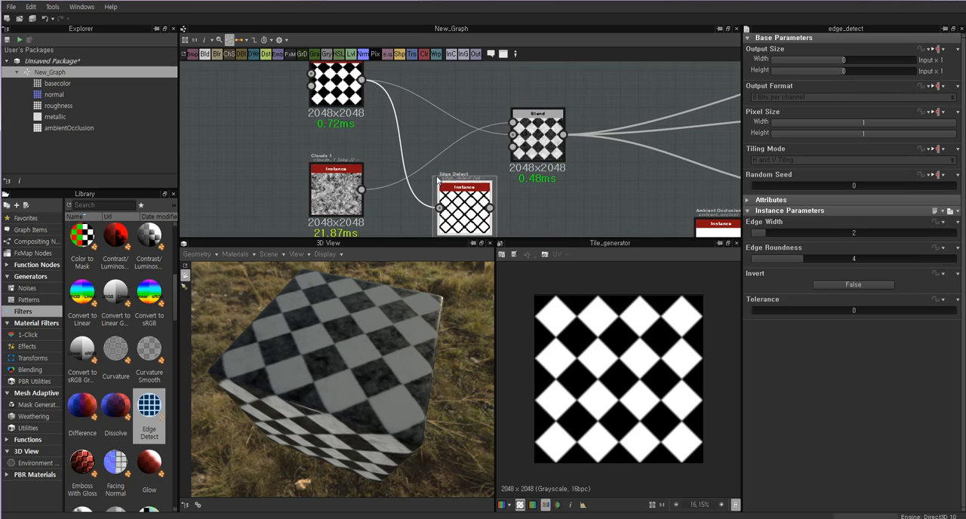
Inspect the tile edges on the Tile Generator node up close.
click(329, 82)
scroll(329, 82, up, 3)
scroll(381, 158, up, 1)
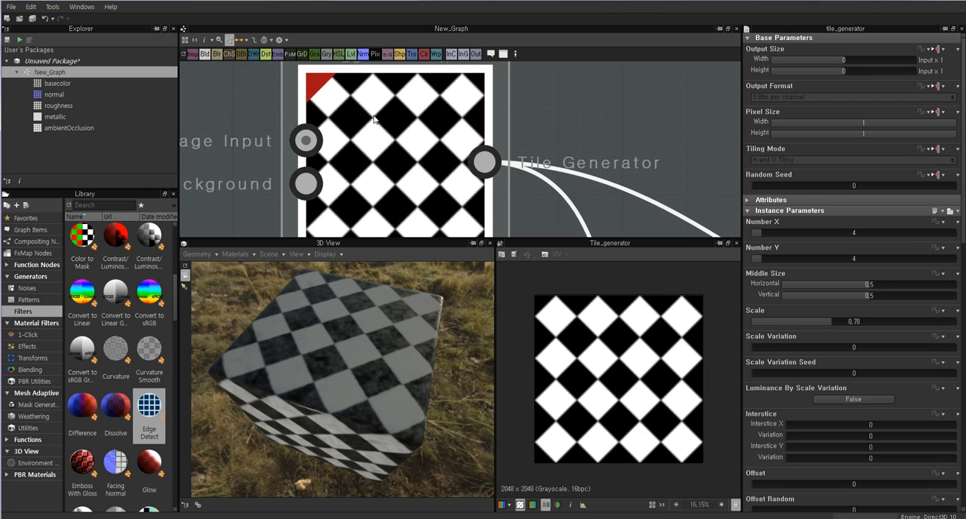
middle_drag(407, 104, 388, 82)
scroll(422, 102, down, 3)
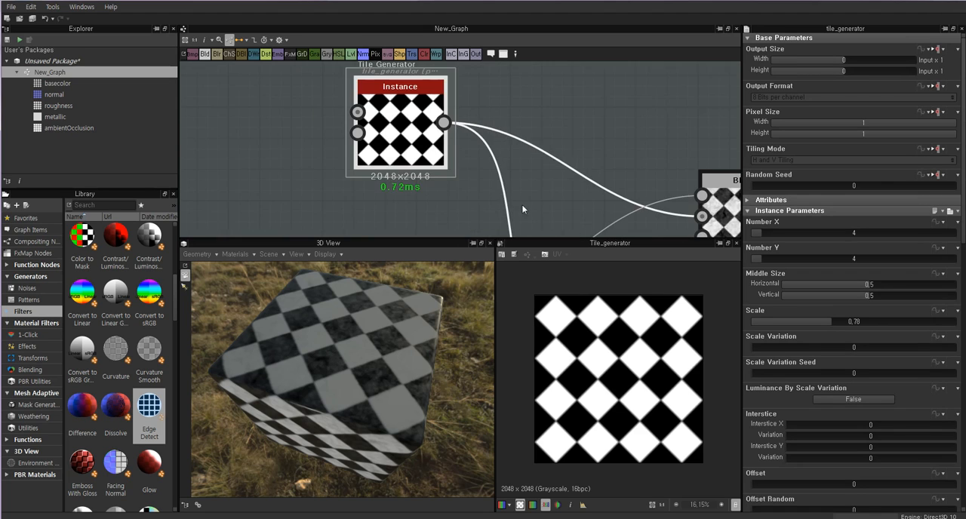
Preview the Edge Detect node and set its Edge Width to 1 and Edge Roundness to 0.
middle_drag(523, 208, 472, 99)
drag(572, 221, 537, 184)
double_click(537, 184)
scroll(562, 189, down, 2)
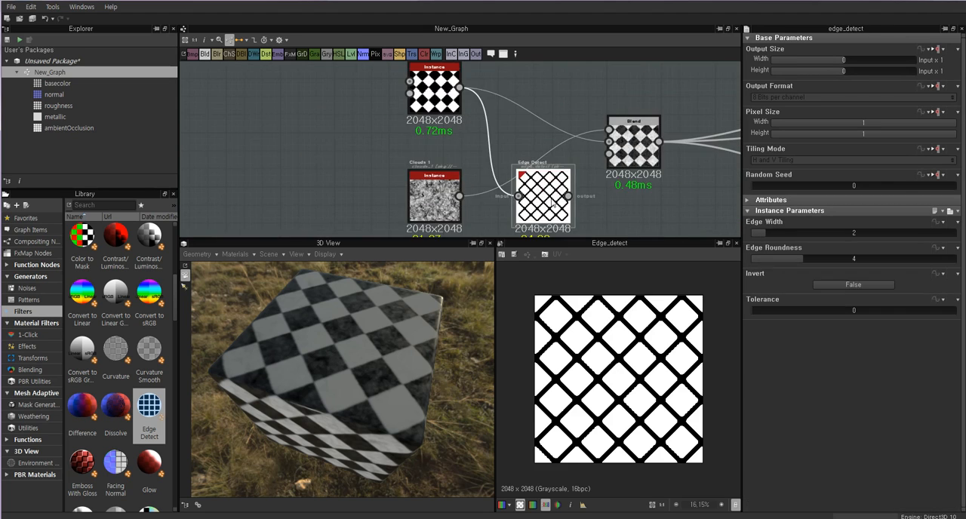
drag(770, 233, 756, 236)
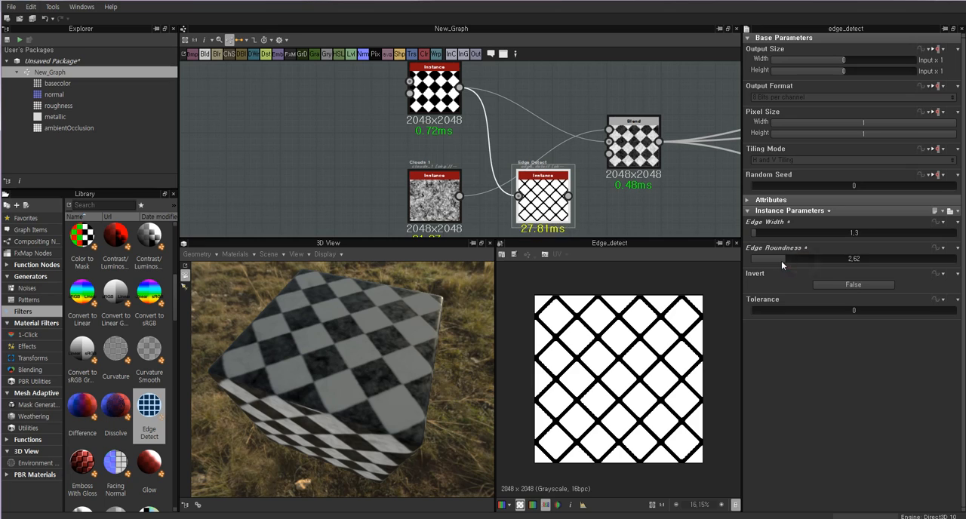
drag(781, 261, 750, 259)
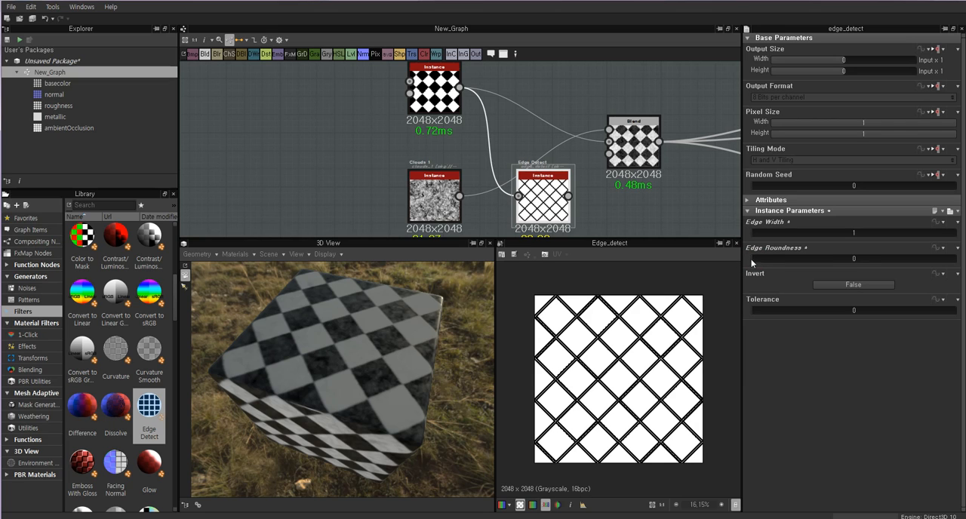
Toggle the Edge Detect inversion on and off, and set Edge Width to 1.37 and Edge Roundness to 0.24.
click(847, 284)
click(847, 284)
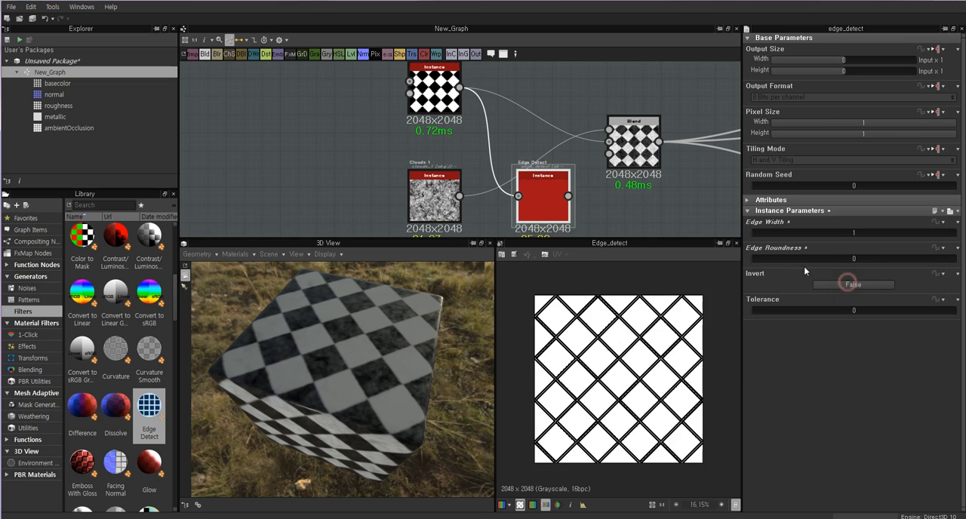
drag(754, 260, 756, 235)
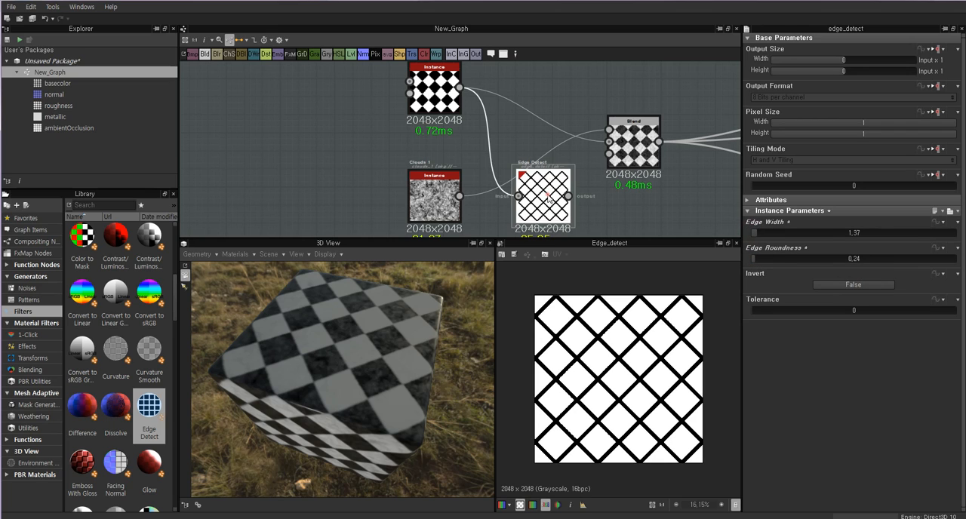
Preview the Tile Generator's pattern and compare it with the edge lines on the Edge Detect node.
middle_drag(457, 116, 436, 134)
double_click(424, 121)
scroll(573, 189, down, 2)
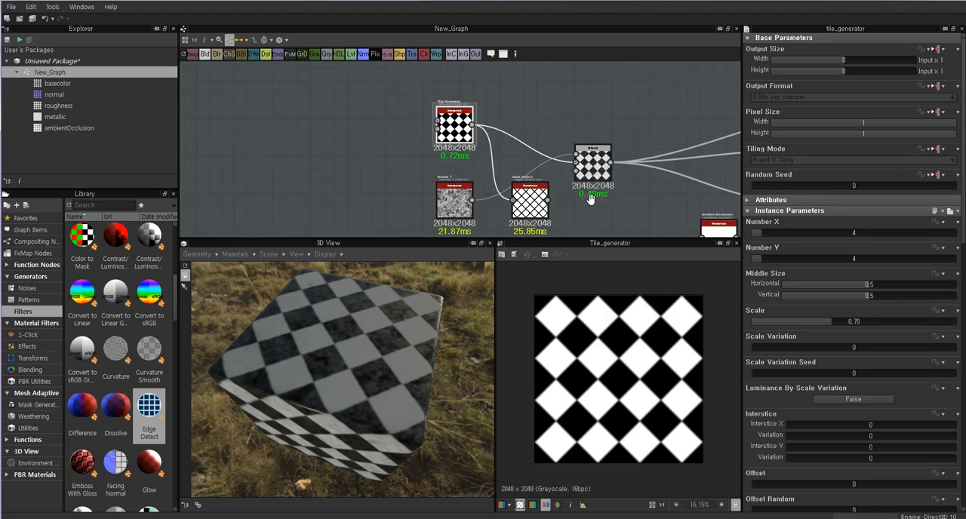
middle_drag(591, 196, 494, 156)
scroll(439, 205, up, 2)
scroll(436, 137, up, 5)
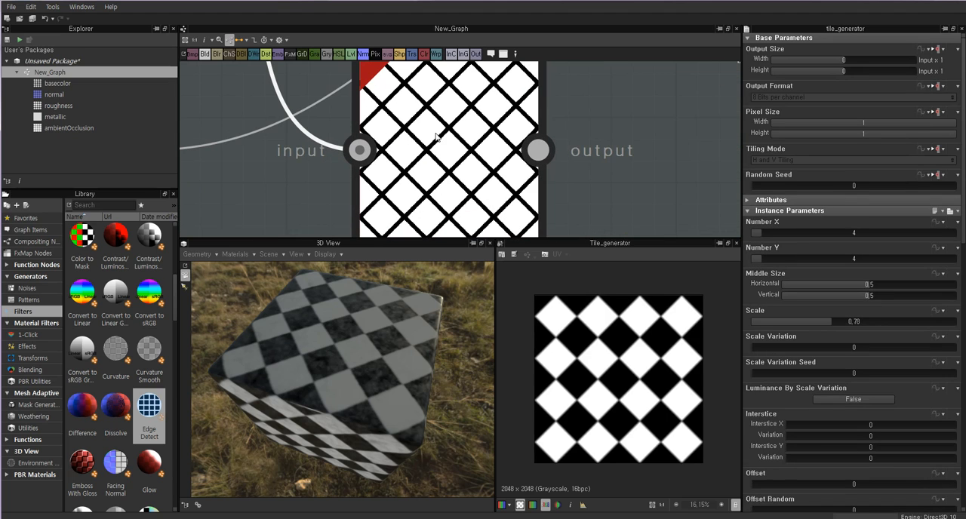
Connect the Edge Detect output to the Ambient Occlusion node's Height input and preview the Ambient Occlusion result.
click(457, 147)
scroll(457, 147, down, 4)
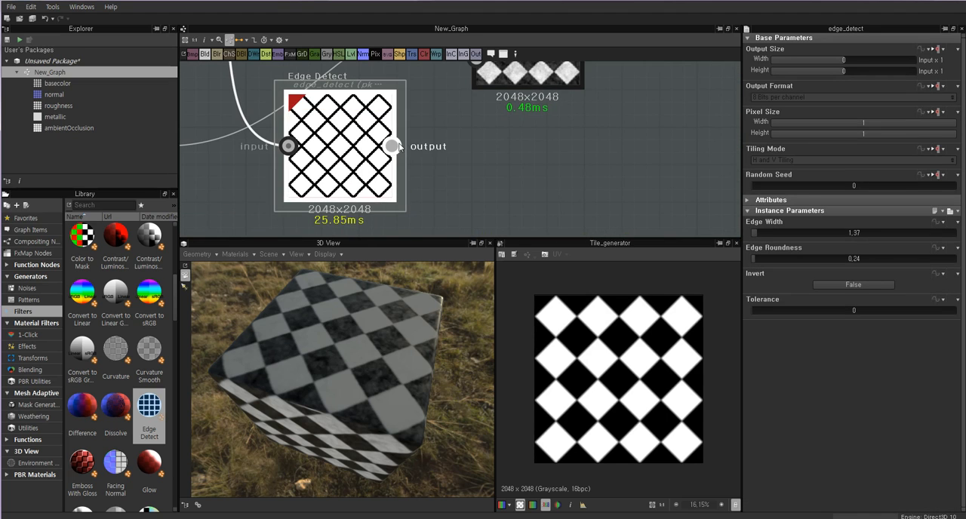
scroll(562, 165, down, 3)
drag(407, 149, 596, 184)
double_click(632, 185)
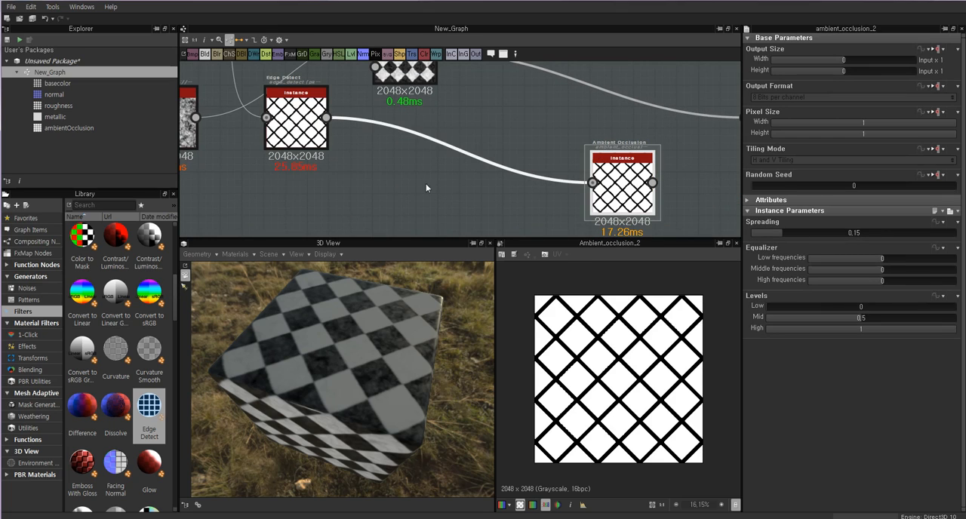
Move the Edge Detect node closer to the Ambient Occlusion node and check the latter's thumbnail.
drag(291, 112, 337, 148)
click(622, 188)
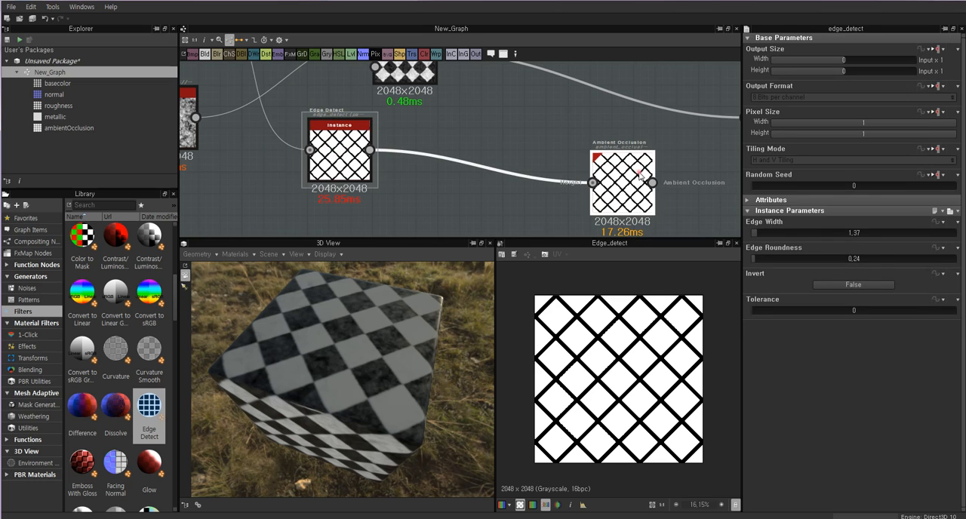
scroll(622, 189, up, 2)
scroll(622, 216, down, 1)
Insert a Blur node between the Edge Detect and Ambient Occlusion nodes.
click(273, 161)
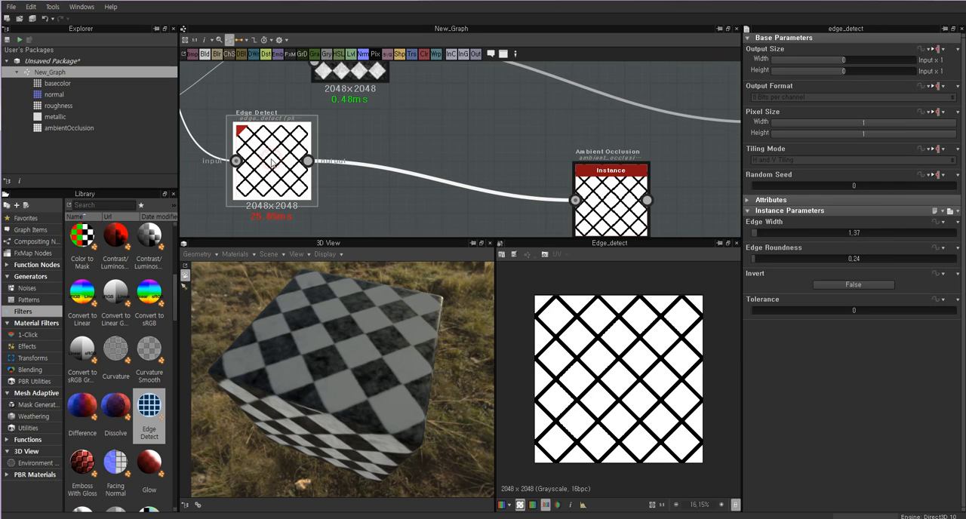
key(space)
click(280, 141)
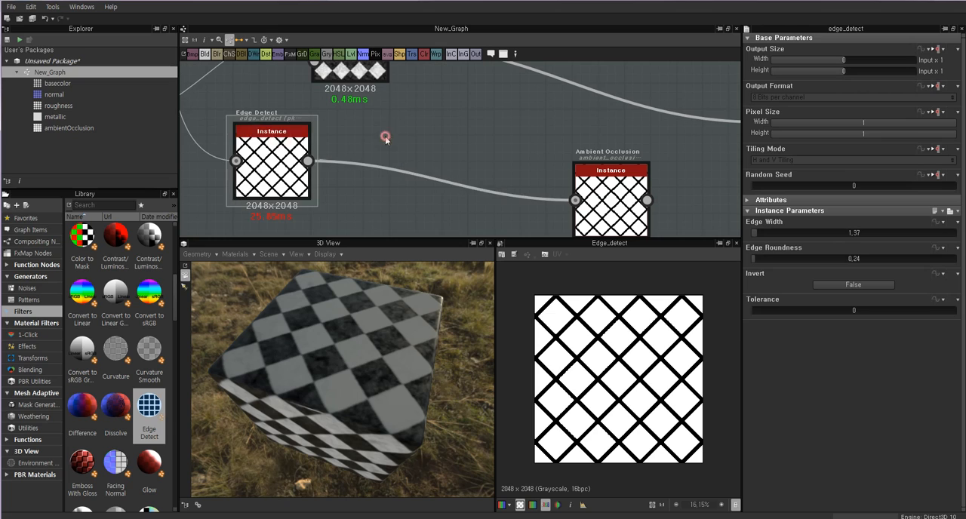
middle_drag(291, 149, 388, 158)
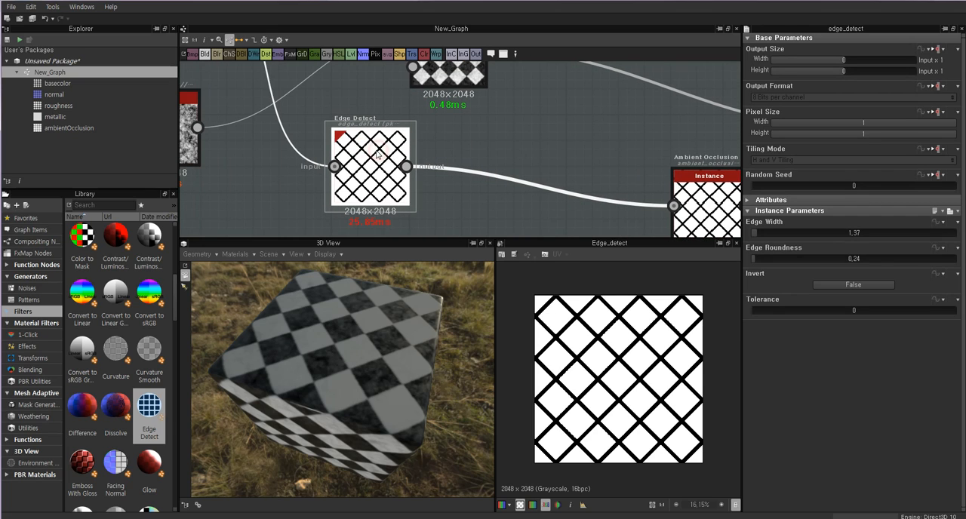
key(space)
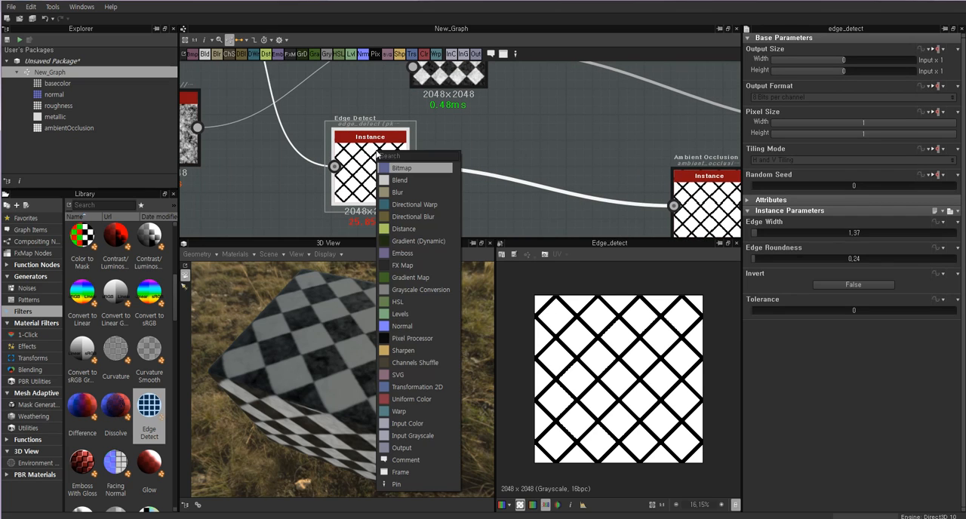
click(396, 193)
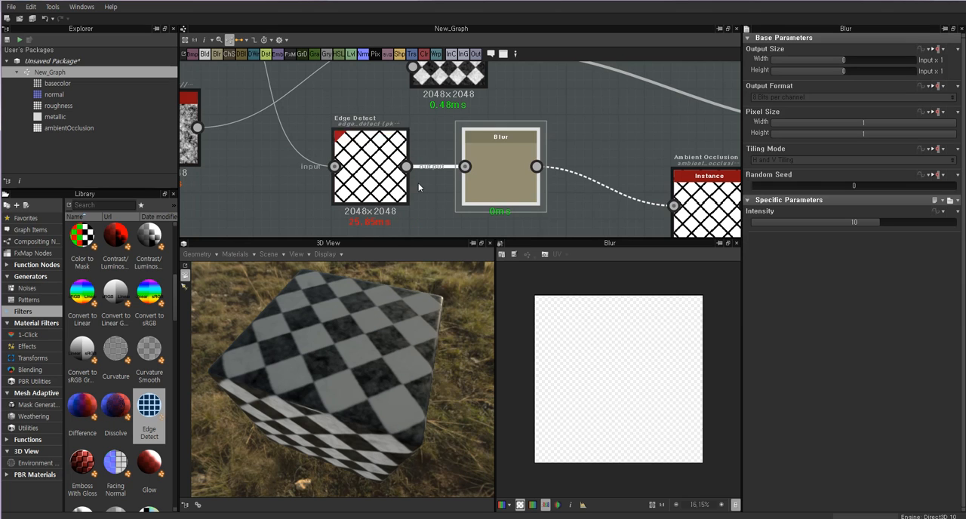
Line up the Blur and Edge Detect nodes side by side and preview each one's result.
drag(500, 165, 490, 178)
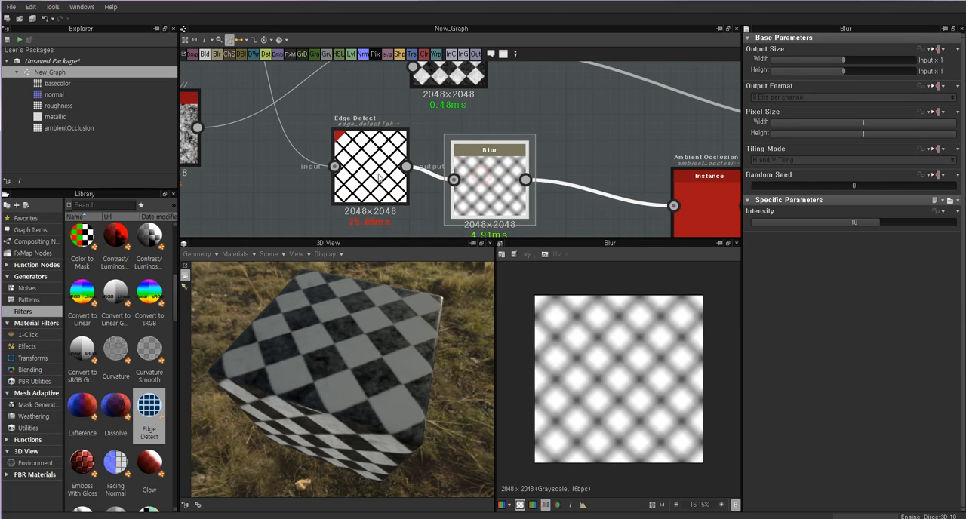
double_click(375, 169)
drag(375, 169, 375, 183)
double_click(502, 190)
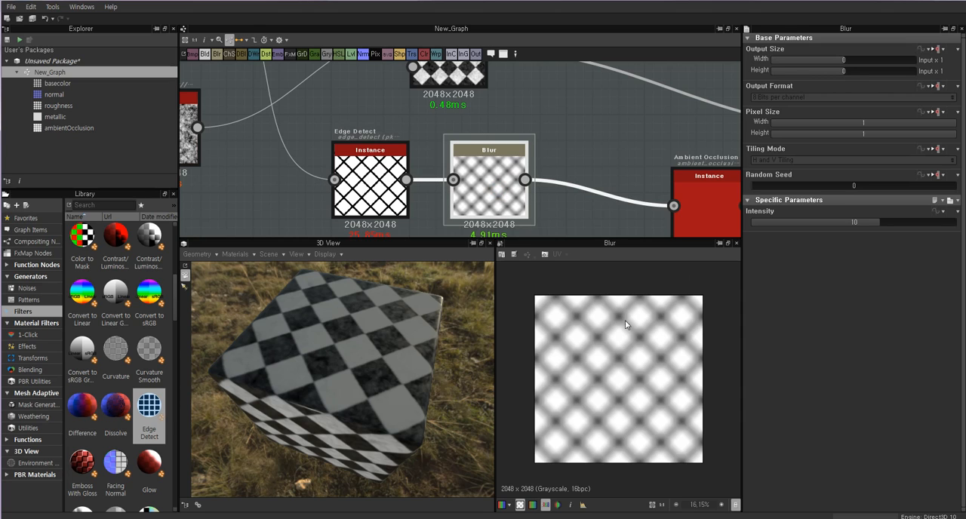
Set the Blur node's Intensity to 6.67 and compare the previews of the Blur and Ambient Occlusion nodes.
drag(877, 223, 836, 223)
click(713, 217)
middle_drag(713, 216, 588, 174)
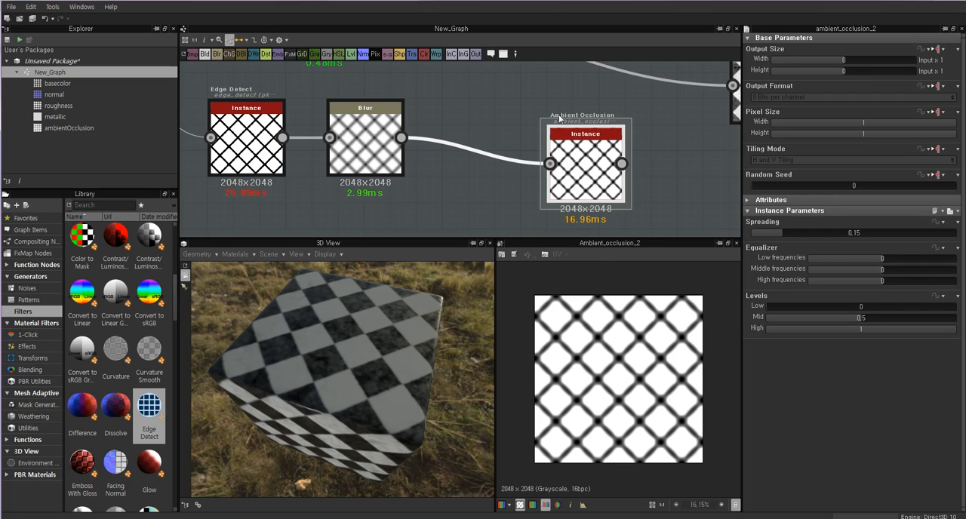
double_click(363, 151)
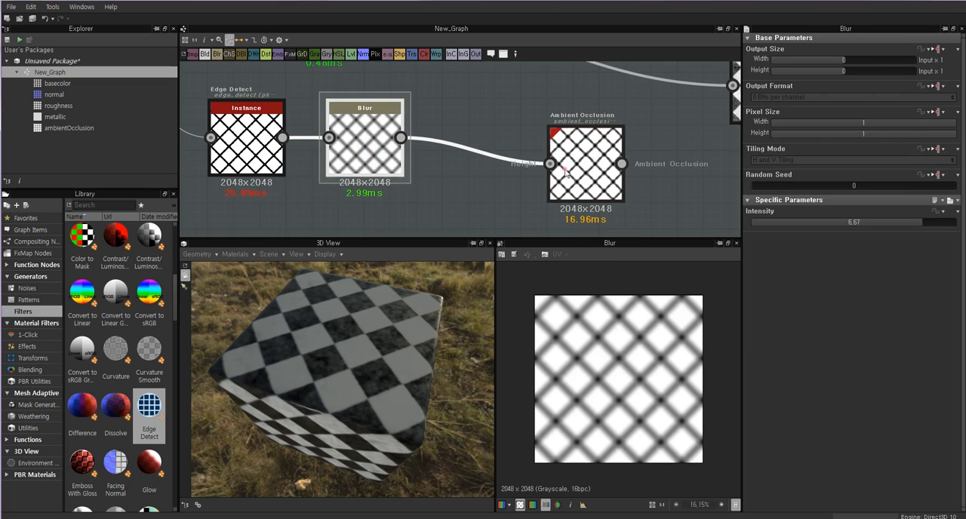
double_click(564, 170)
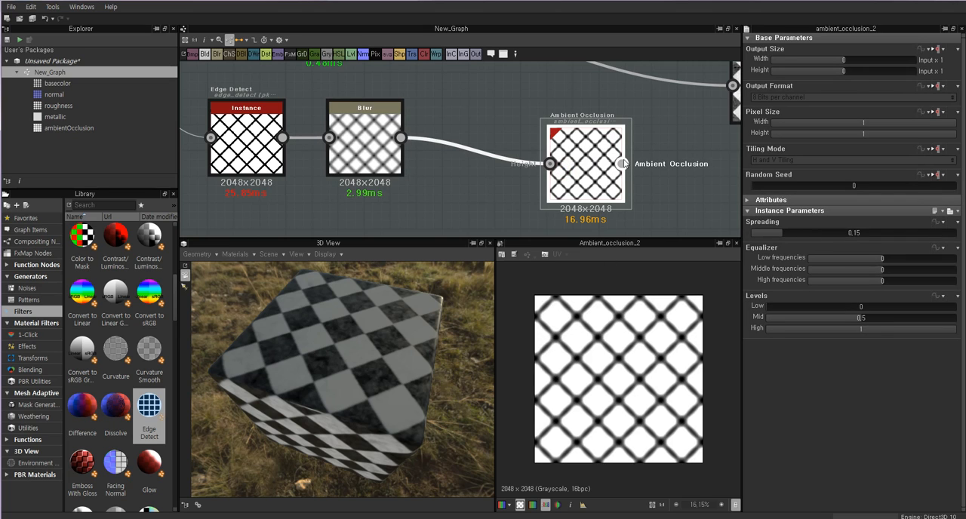
Connect the Ambient Occlusion node to the AmbientOcclusion output and inspect the shaded tile edges on the 3D cube.
mouse_move(624, 163)
mouse_down()
mouse_move(630, 171)
mouse_move(545, 158)
mouse_move(551, 189)
mouse_move(604, 167)
mouse_move(633, 171)
mouse_up()
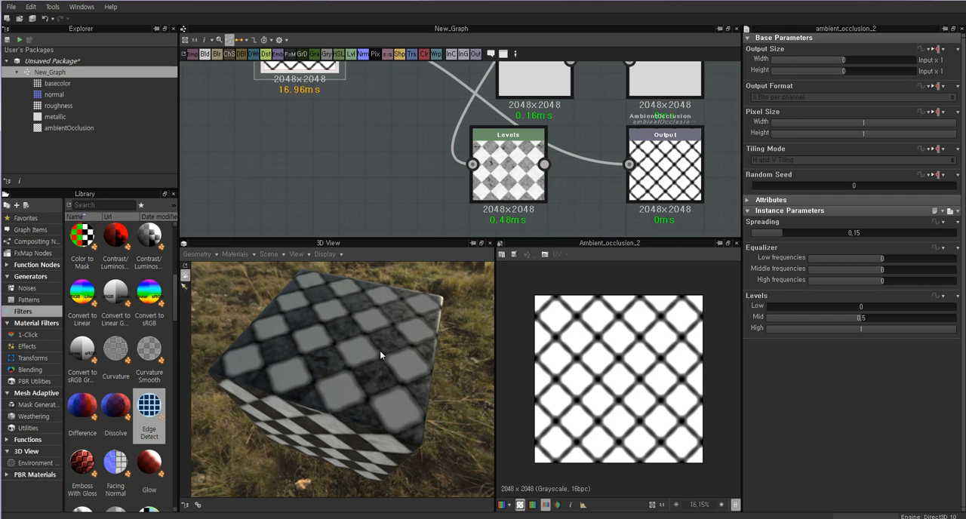
drag(379, 350, 362, 324)
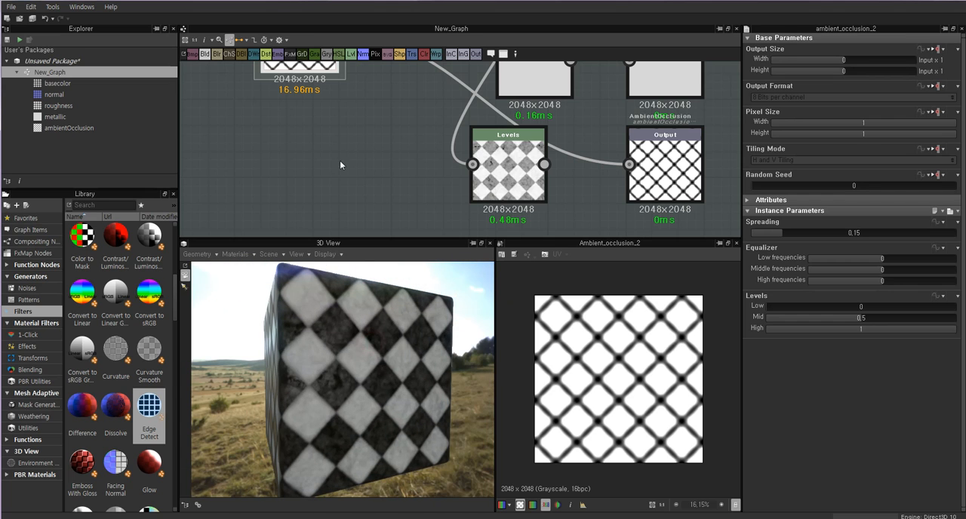
mouse_move(363, 362)
ctrl+shift+mouse_down()
mouse_move(374, 337)
mouse_move(377, 369)
mouse_move(364, 313)
mouse_move(317, 315)
mouse_move(371, 358)
mouse_move(414, 359)
mouse_move(368, 371)
mouse_move(384, 367)
mouse_move(338, 343)
mouse_move(391, 357)
mouse_move(371, 358)
mouse_move(377, 340)
mouse_move(390, 354)
mouse_move(377, 353)
mouse_move(442, 353)
mouse_move(392, 343)
mouse_move(415, 277)
mouse_move(359, 365)
ctrl+shift+mouse_up()
scroll(371, 357, up, 5)
scroll(377, 352, down, 5)
mouse_move(358, 367)
right_down()
mouse_move(359, 319)
mouse_move(358, 363)
right_up()
Darken the Uniform Color node feeding the Metallic output to a grayscale value of 26, checking the cube's reflections.
middle_drag(663, 139, 590, 237)
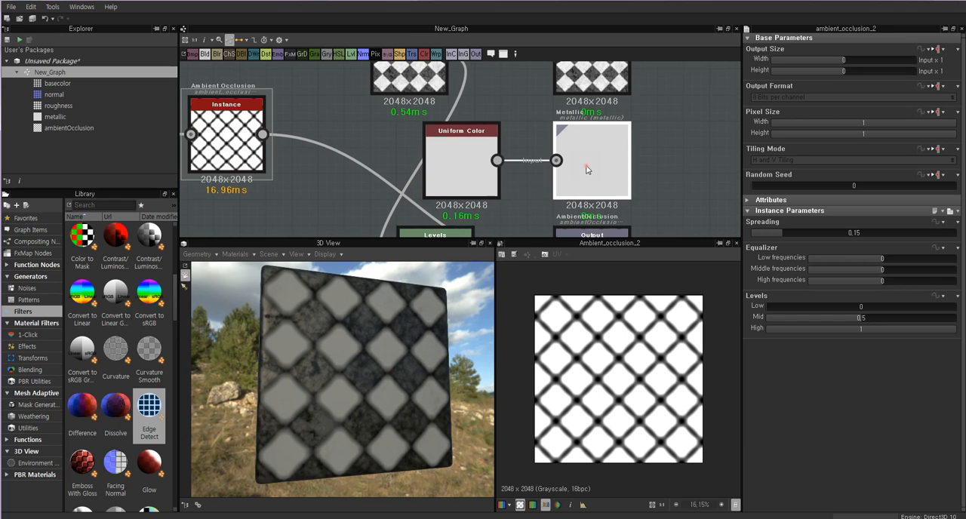
click(587, 170)
click(469, 164)
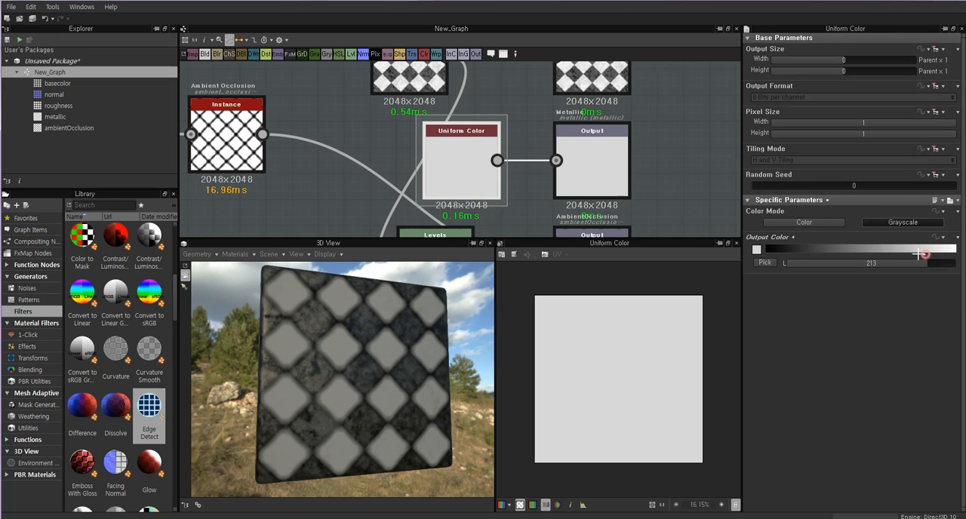
drag(917, 254, 765, 251)
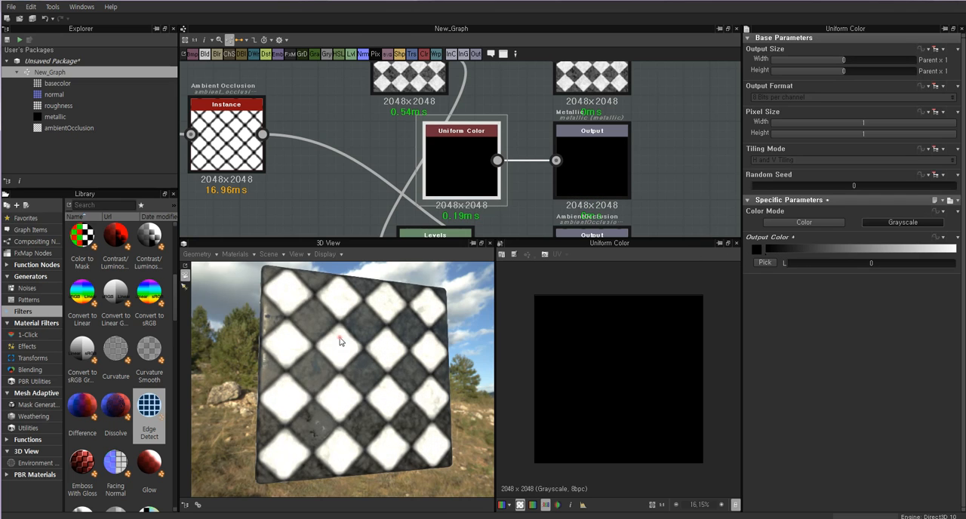
mouse_move(340, 341)
mouse_down()
mouse_move(298, 342)
mouse_move(327, 348)
mouse_up()
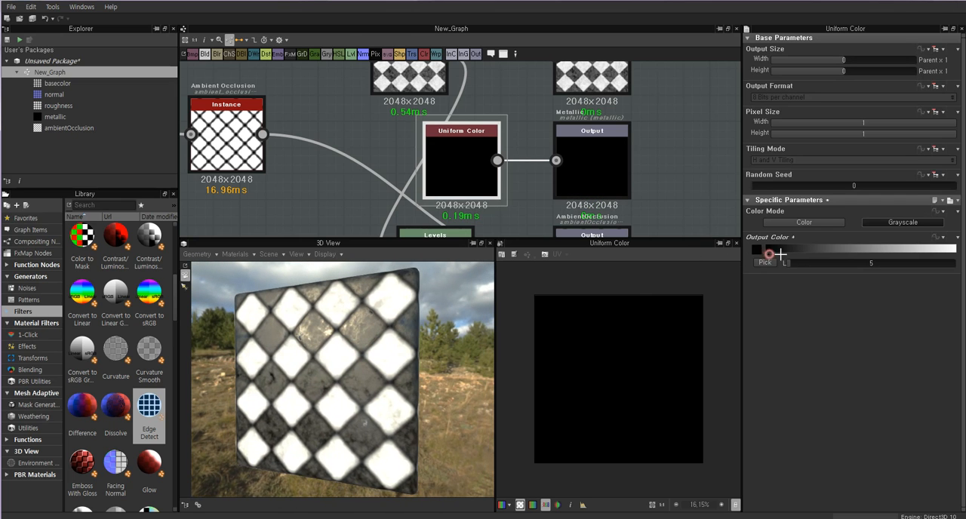
mouse_move(779, 253)
mouse_down()
mouse_move(955, 254)
mouse_move(788, 252)
mouse_up()
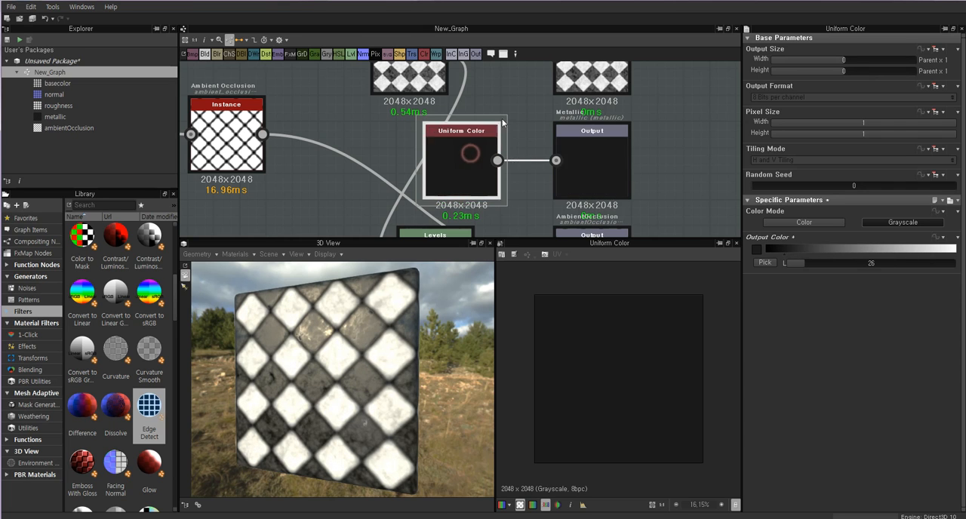
Lower the output white level of the Levels node feeding Roughness to about 70 percent of the histogram range.
middle_drag(504, 123, 506, 240)
double_click(588, 178)
double_click(413, 176)
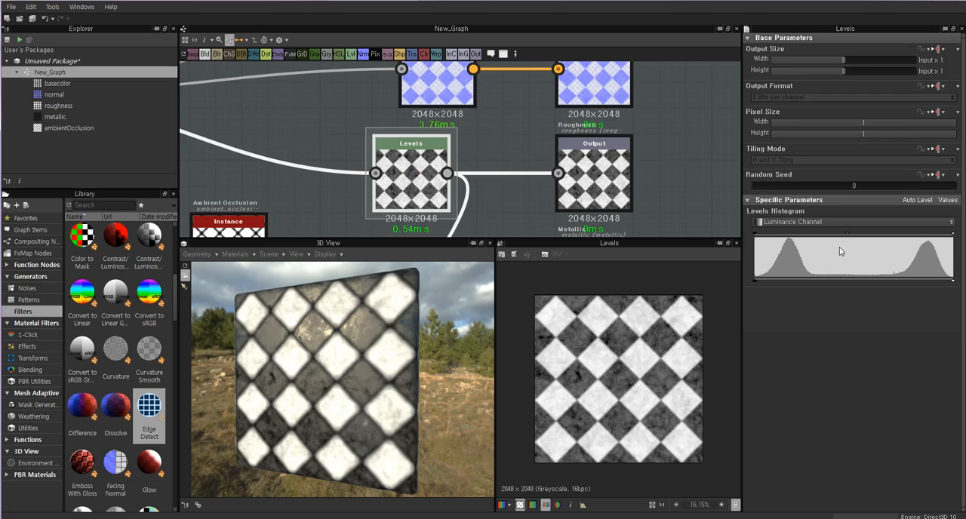
drag(755, 280, 803, 281)
drag(952, 282, 890, 281)
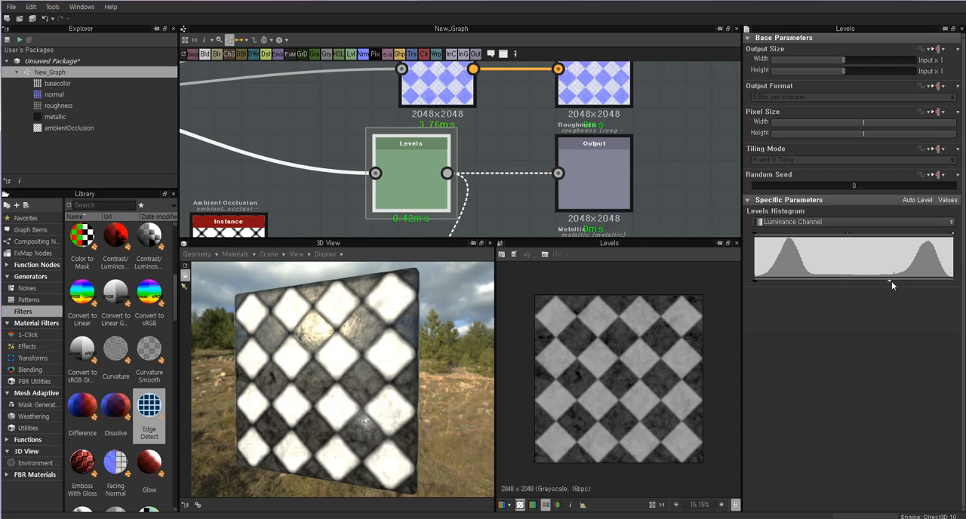
Try a stronger effect on the Normal node and set its Intensity to 0.08.
scroll(456, 158, down, 4)
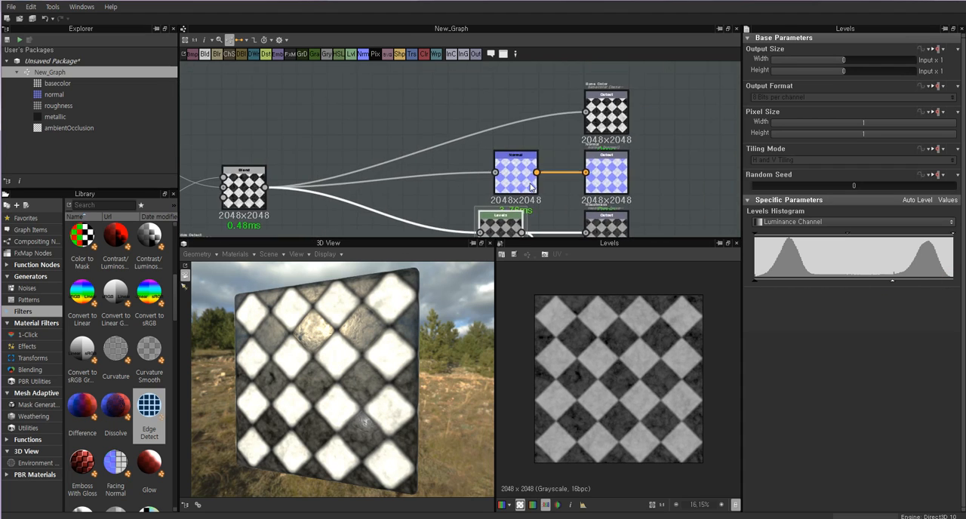
click(526, 174)
drag(769, 223, 846, 223)
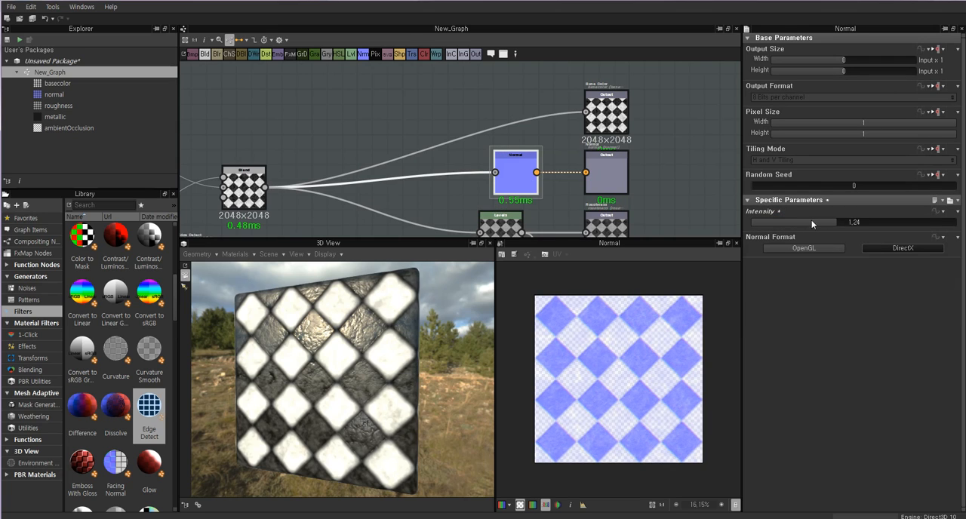
drag(766, 223, 759, 224)
drag(758, 223, 756, 223)
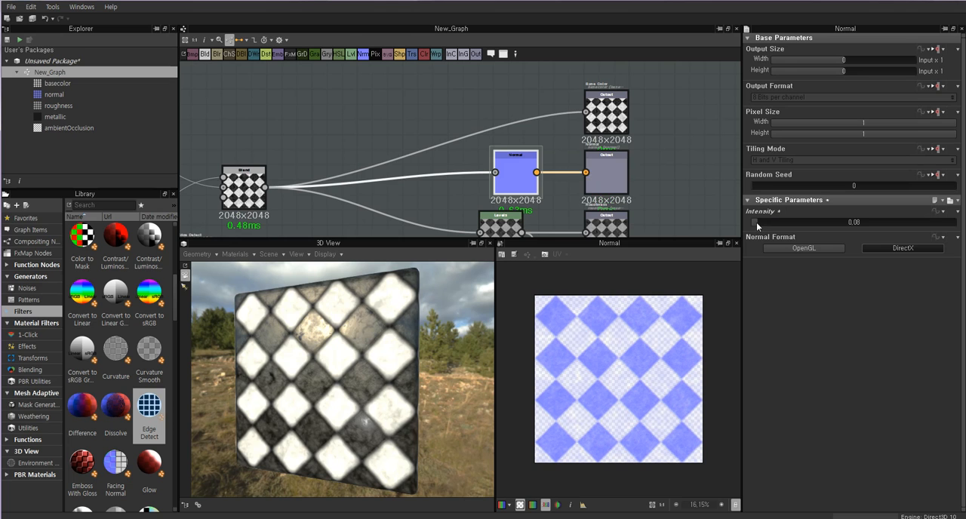
Preview the Blend node and review the node graph from its source patterns through to the material outputs.
middle_drag(309, 218, 361, 189)
scroll(310, 185, up, 4)
double_click(268, 153)
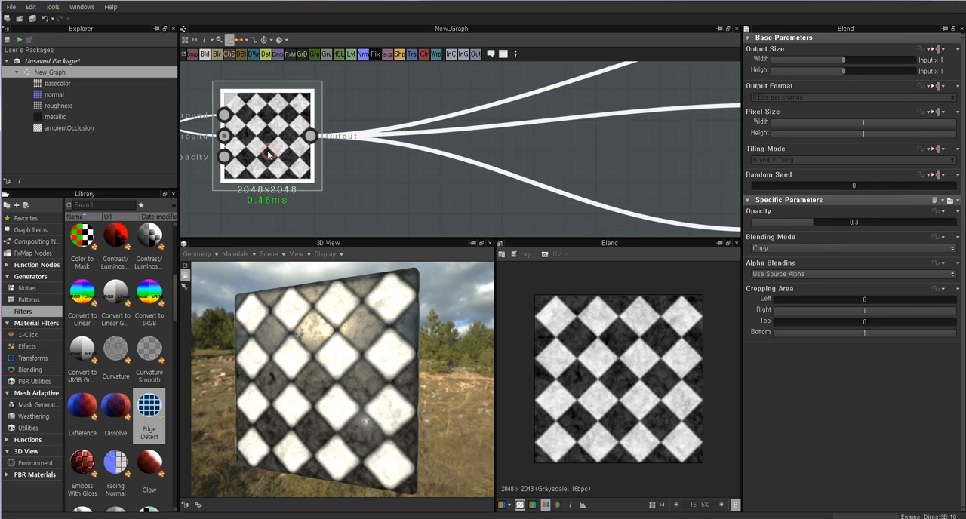
middle_drag(267, 153, 365, 121)
drag(363, 338, 318, 384)
scroll(318, 385, down, 4)
middle_drag(430, 133, 521, 209)
scroll(457, 177, down, 1)
scroll(457, 177, down, 3)
middle_drag(457, 177, 593, 178)
scroll(593, 178, down, 3)
middle_drag(649, 223, 494, 127)
scroll(494, 126, up, 2)
middle_drag(546, 194, 607, 199)
middle_drag(733, 167, 593, 221)
scroll(593, 221, up, 1)
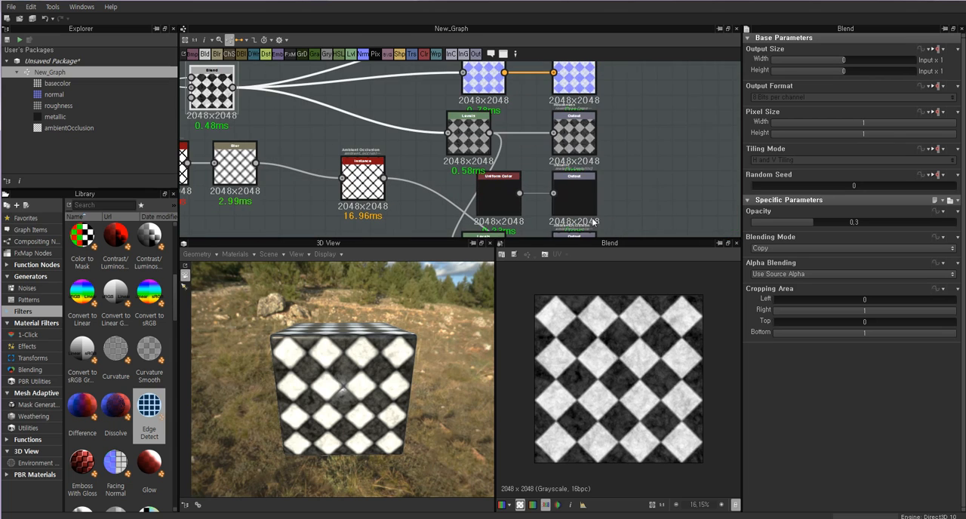
Examine the tile surface and its dark edges on the top of the 3D cube up close.
middle_drag(368, 136, 491, 199)
drag(391, 368, 325, 292)
scroll(338, 365, up, 3)
scroll(338, 369, up, 4)
scroll(337, 357, down, 3)
scroll(329, 302, down, 4)
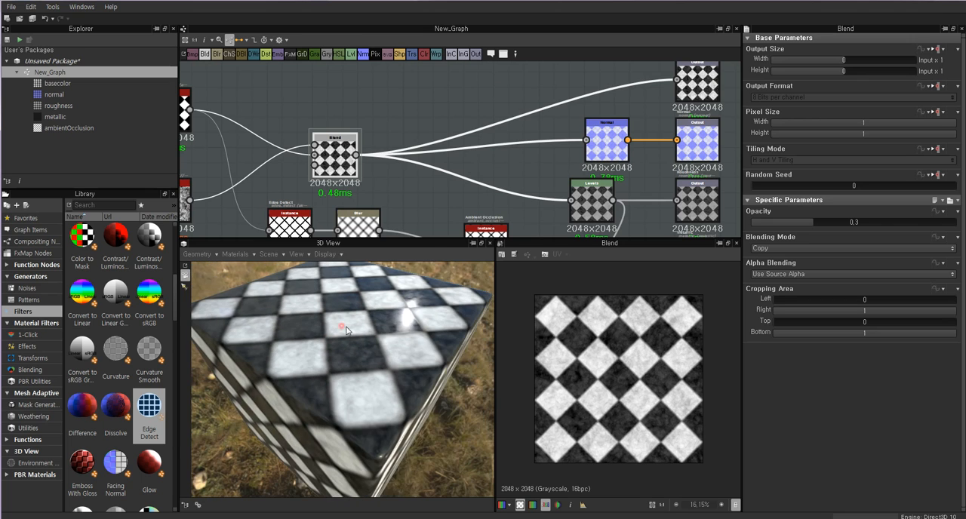
drag(344, 323, 363, 348)
scroll(354, 329, up, 4)
scroll(353, 326, down, 3)
scroll(359, 336, up, 3)
scroll(340, 323, down, 2)
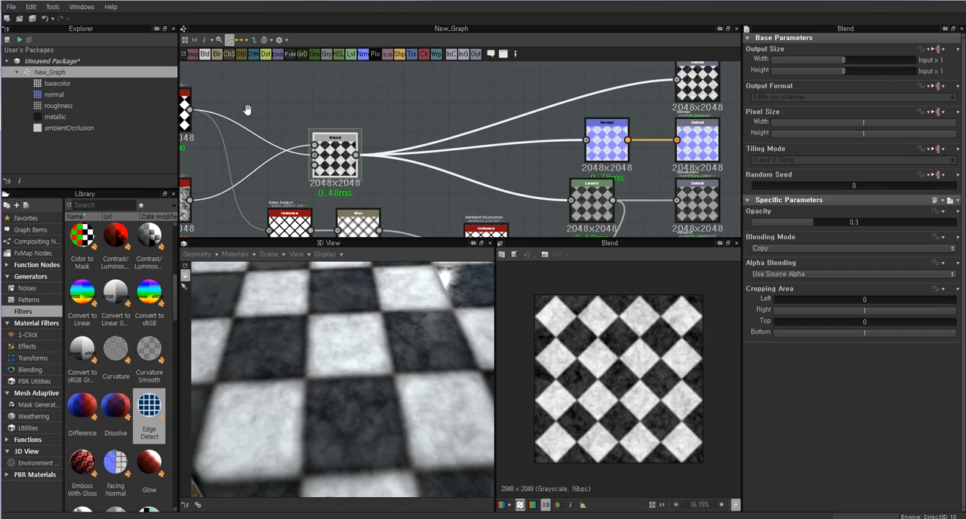
Review the Tile Generator and Blend nodes once more, and clear the node selection to show the graph's own properties.
middle_drag(246, 110, 350, 140)
double_click(268, 136)
double_click(444, 191)
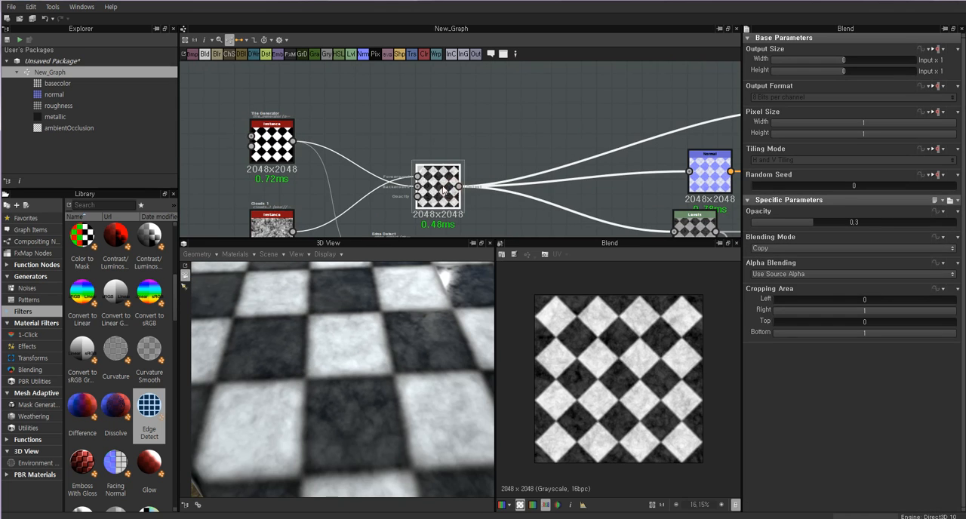
click(451, 126)
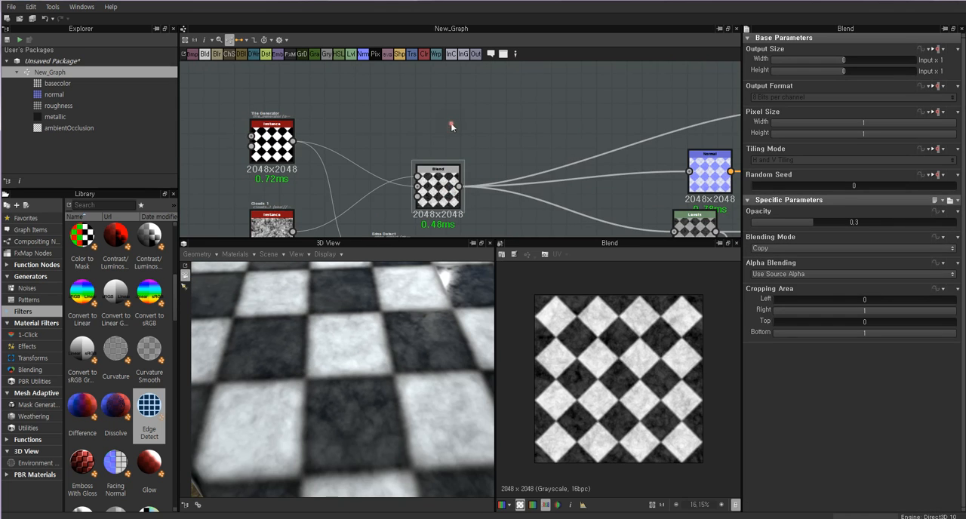
Add a Gradient Map node to the graph in the empty area above the Blend node.
right_click(504, 111)
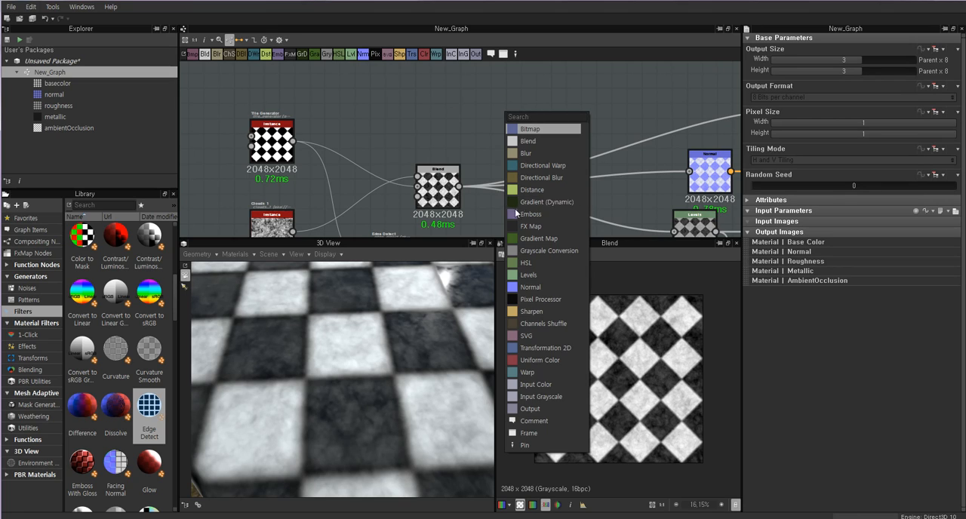
click(541, 239)
click(509, 113)
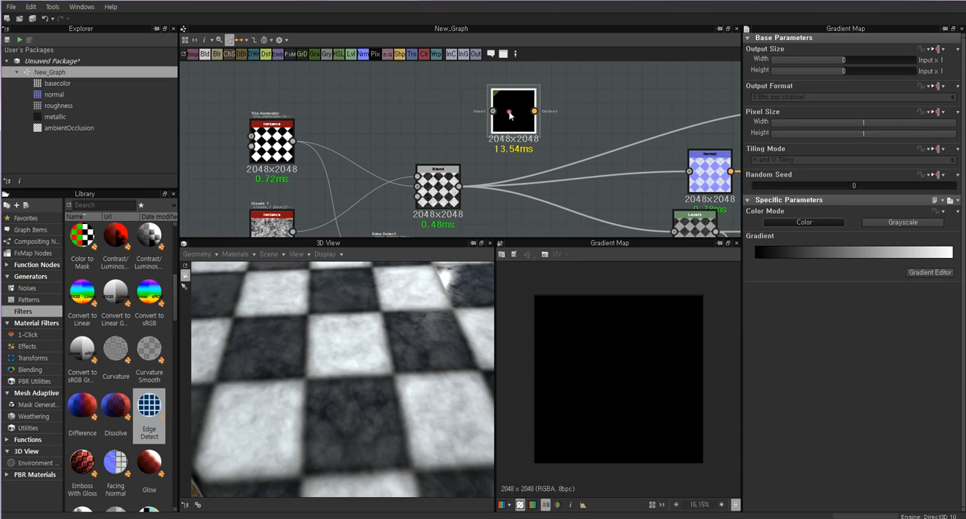
scroll(464, 157, up, 4)
scroll(557, 81, down, 3)
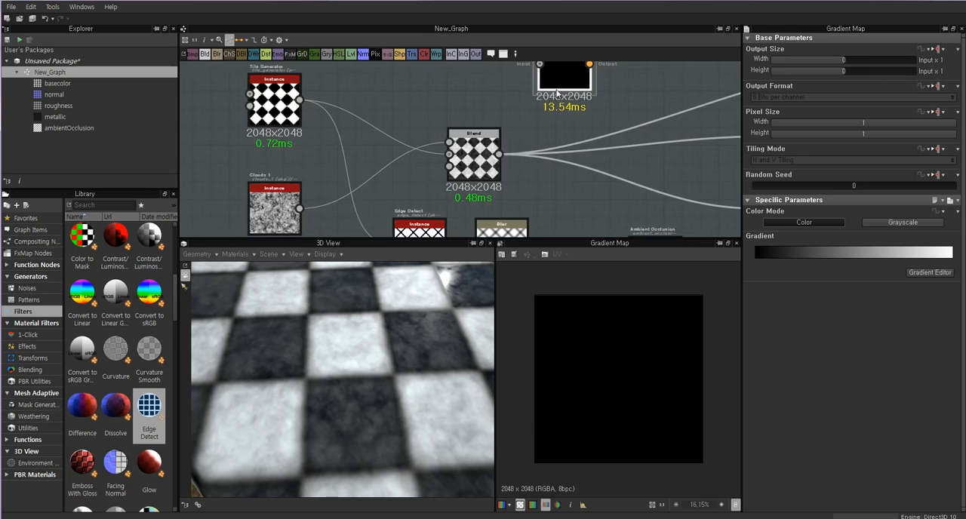
middle_drag(559, 68, 530, 138)
drag(530, 136, 535, 150)
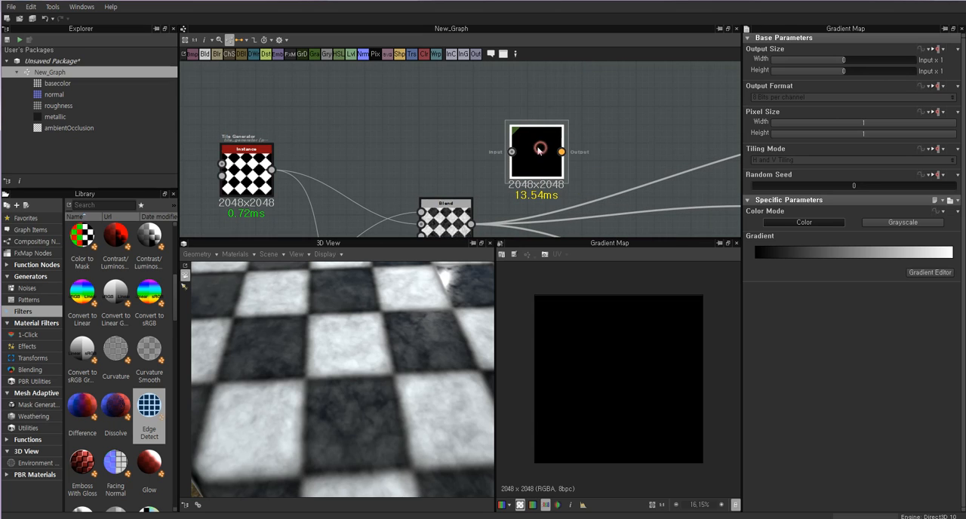
Browse the Generators library's noises and patterns, and add a Gradient Linear 1 node beside the Gradient Map.
click(27, 276)
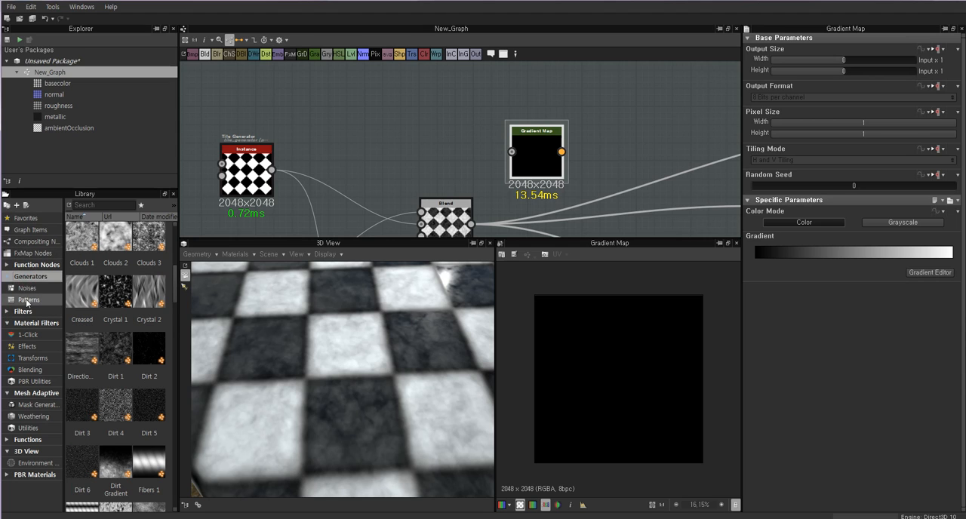
click(27, 288)
scroll(143, 311, up, 5)
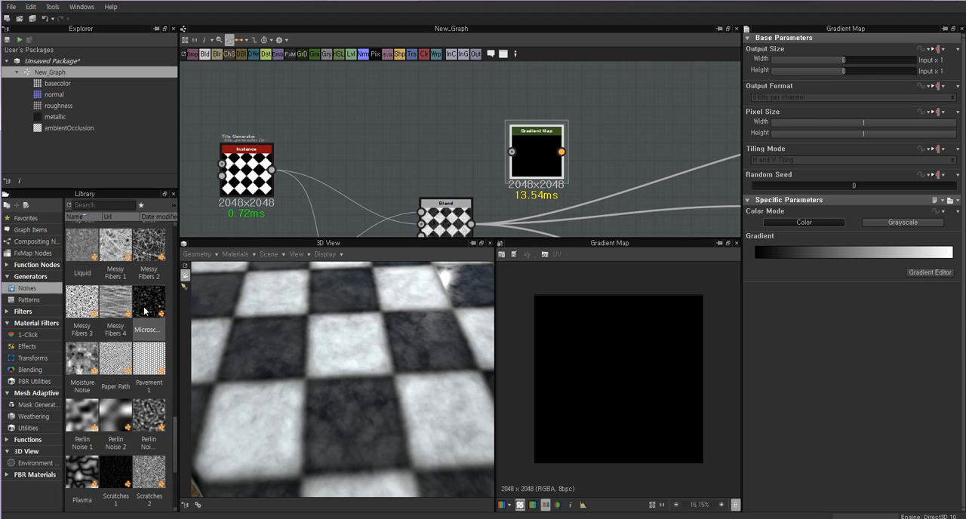
click(26, 300)
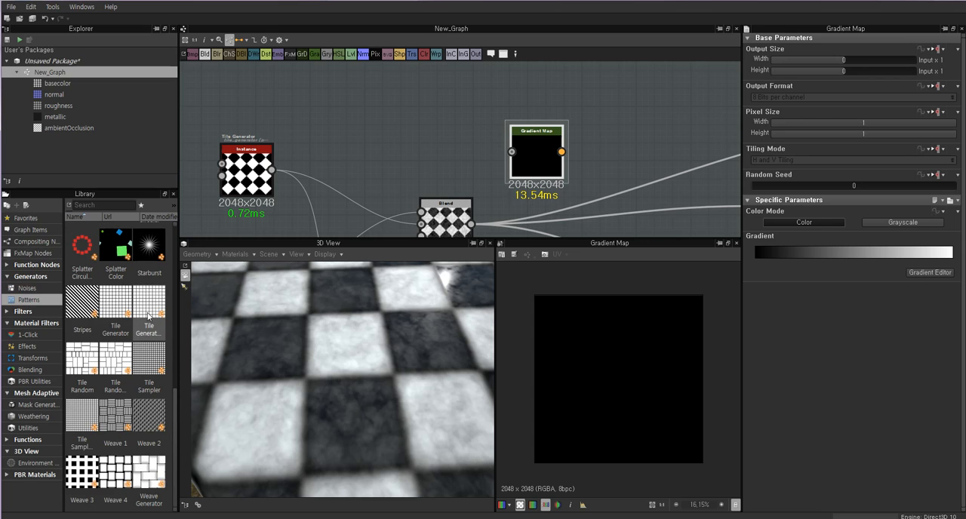
scroll(170, 390, up, 5)
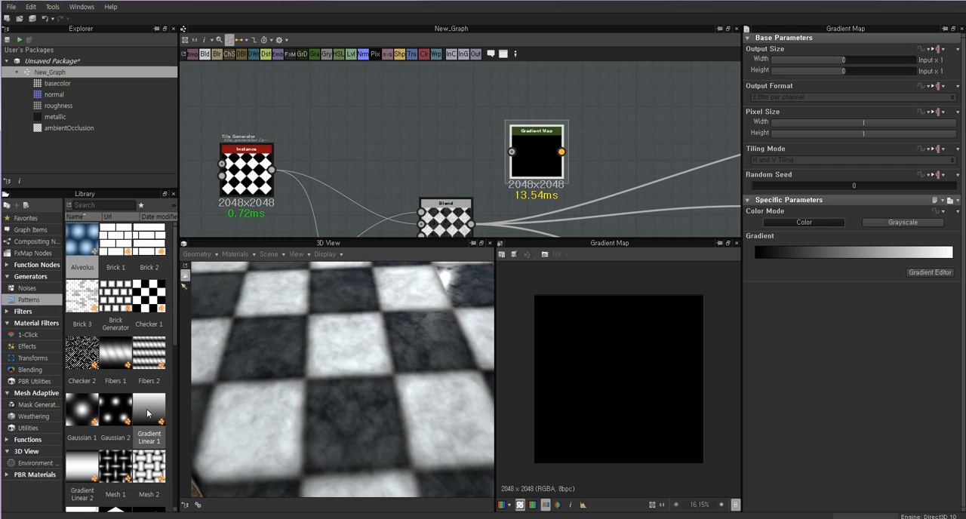
drag(155, 395, 405, 113)
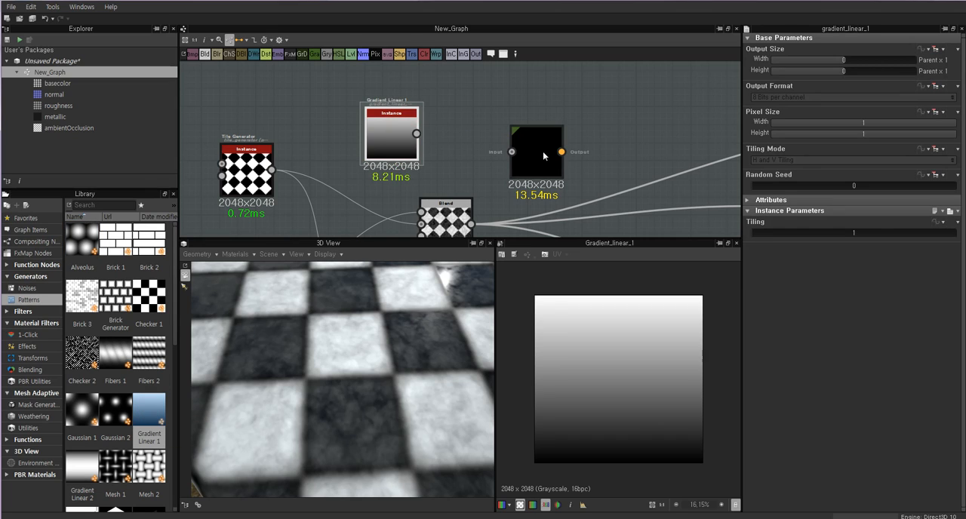
Connect the Gradient Linear 1 output to the Gradient Map input and line the two nodes up.
drag(538, 159, 546, 140)
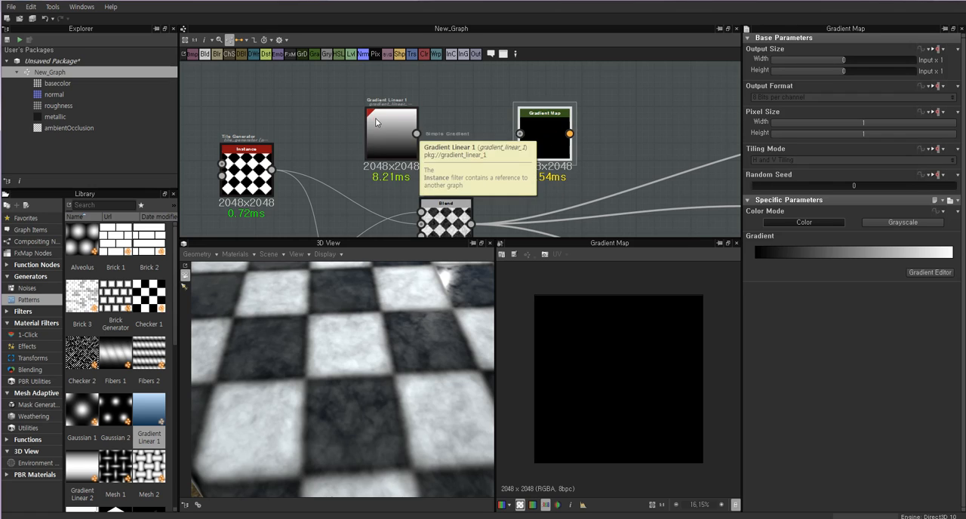
drag(417, 134, 519, 134)
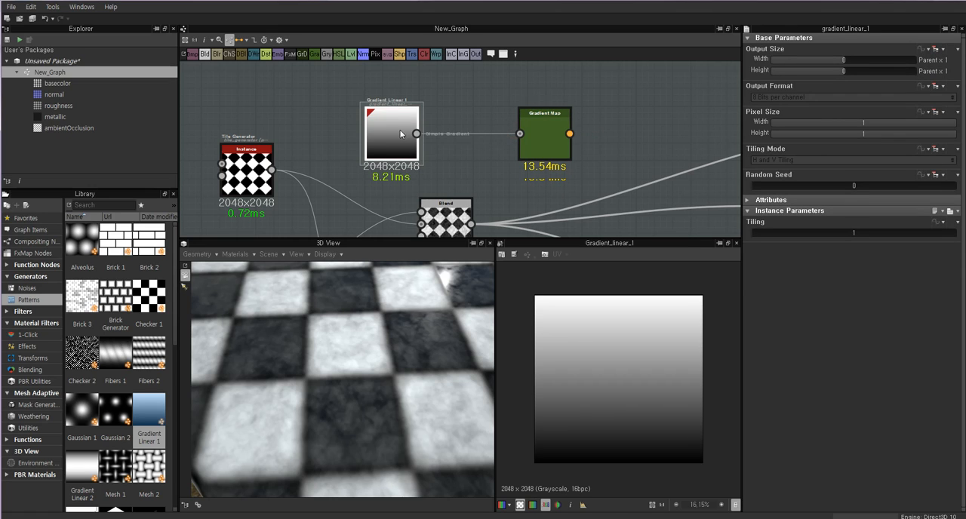
drag(385, 136, 412, 137)
Compare the previews and parameters of the Gradient Linear 1 and Gradient Map nodes.
click(544, 138)
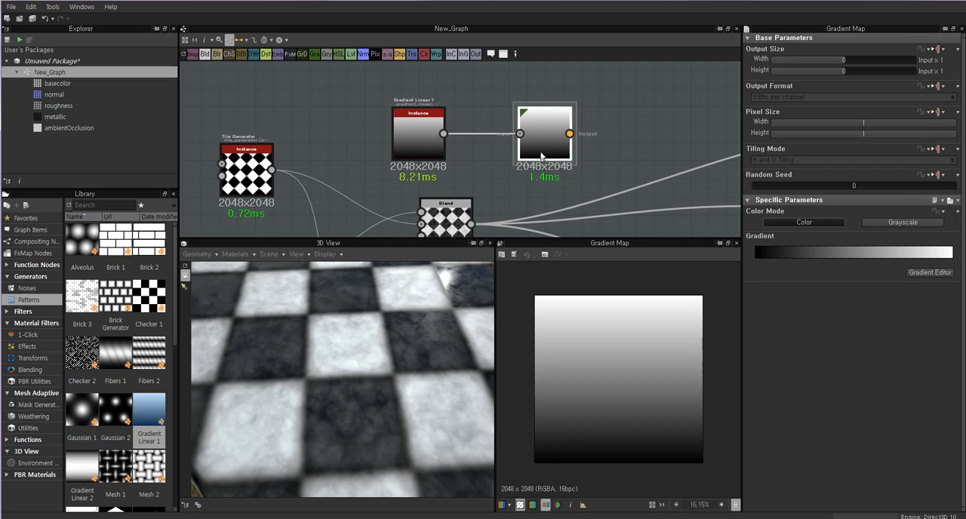
double_click(417, 130)
click(553, 126)
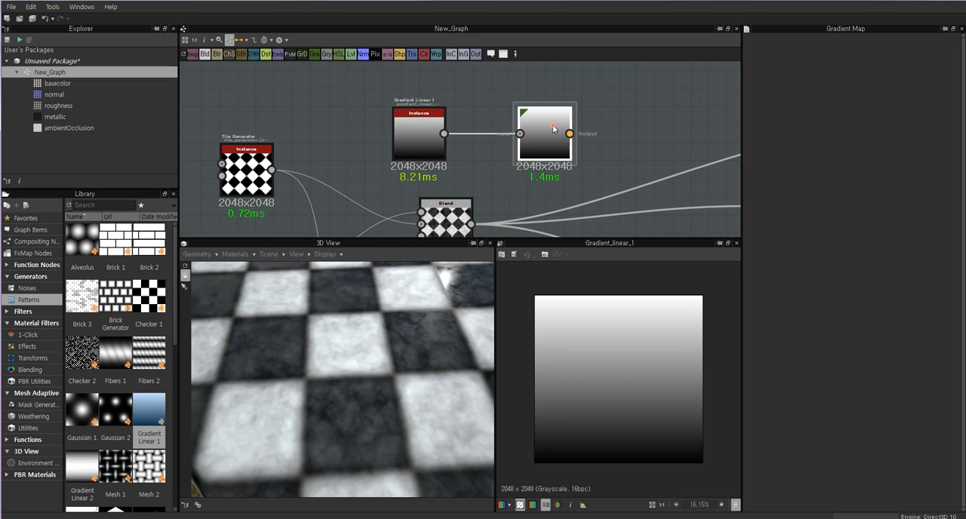
click(420, 133)
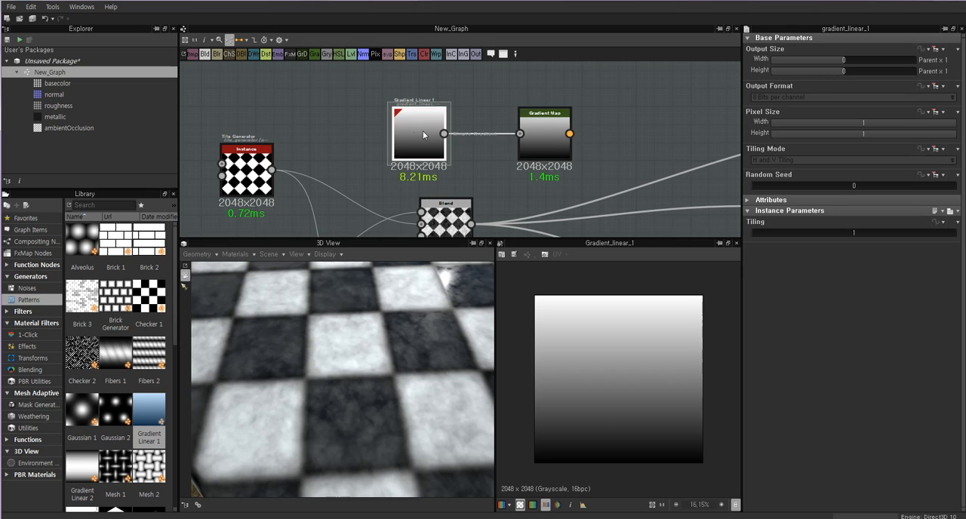
click(545, 133)
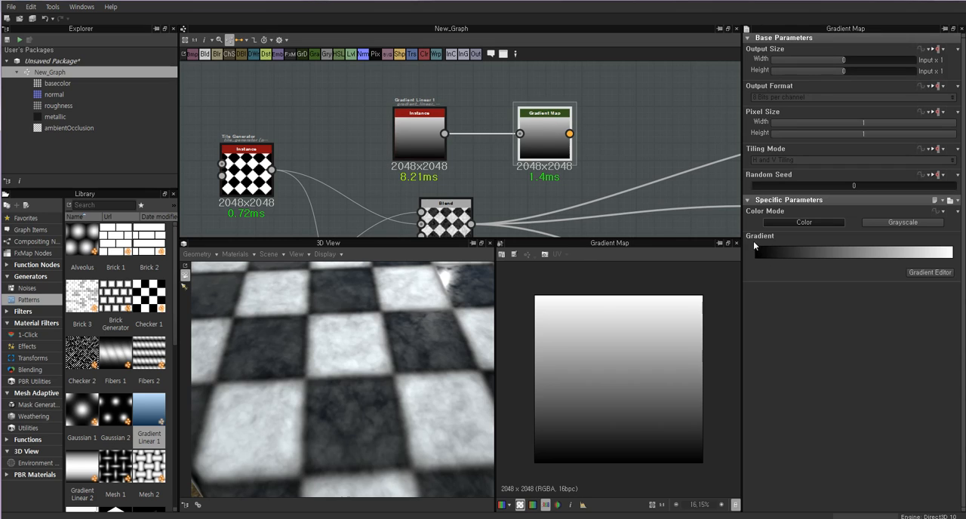
Try Grayscale as the Gradient Map's Color Mode, return it to Color, and open its Gradient Editor.
click(902, 223)
click(804, 223)
click(930, 272)
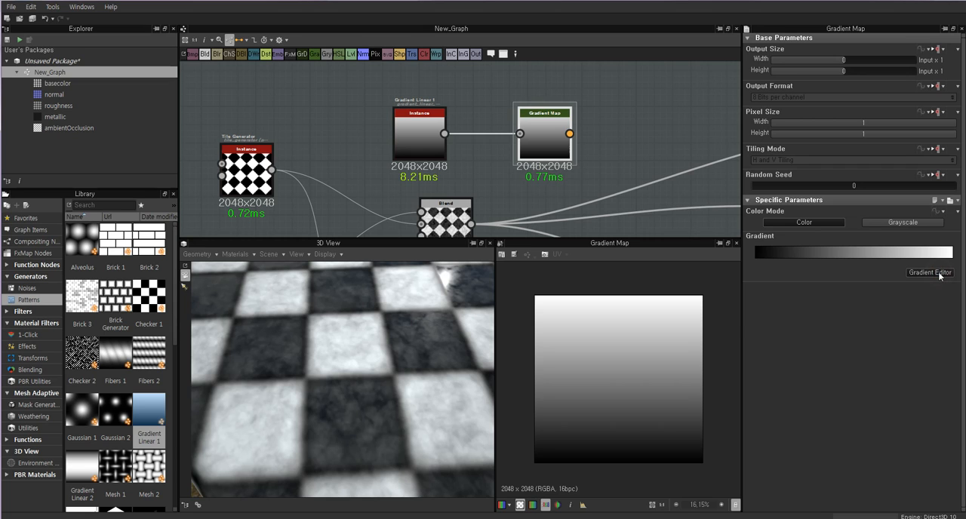
click(556, 100)
drag(584, 104, 665, 99)
scroll(461, 121, up, 4)
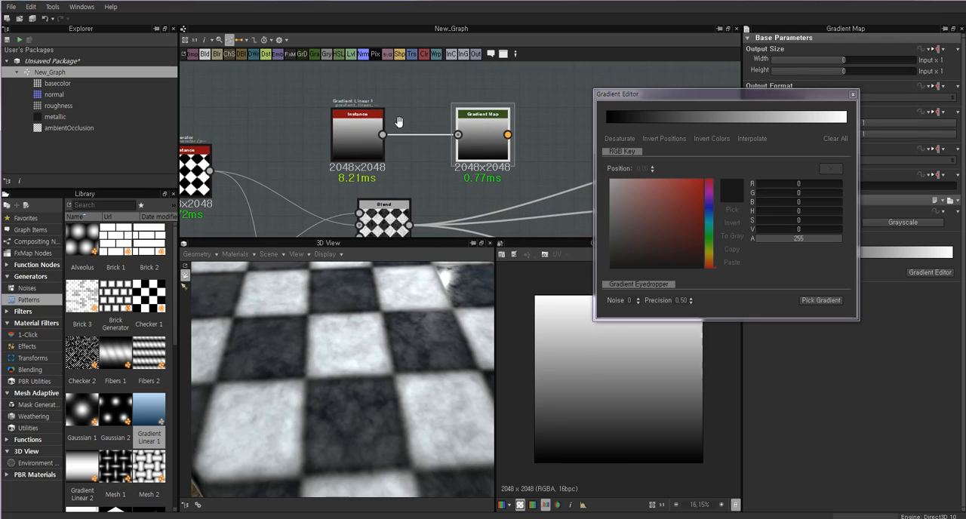
Examine how the Gradient Linear 1 node's black-to-white range corresponds to the gradient bar in the Gradient Map's editor.
click(351, 133)
click(561, 136)
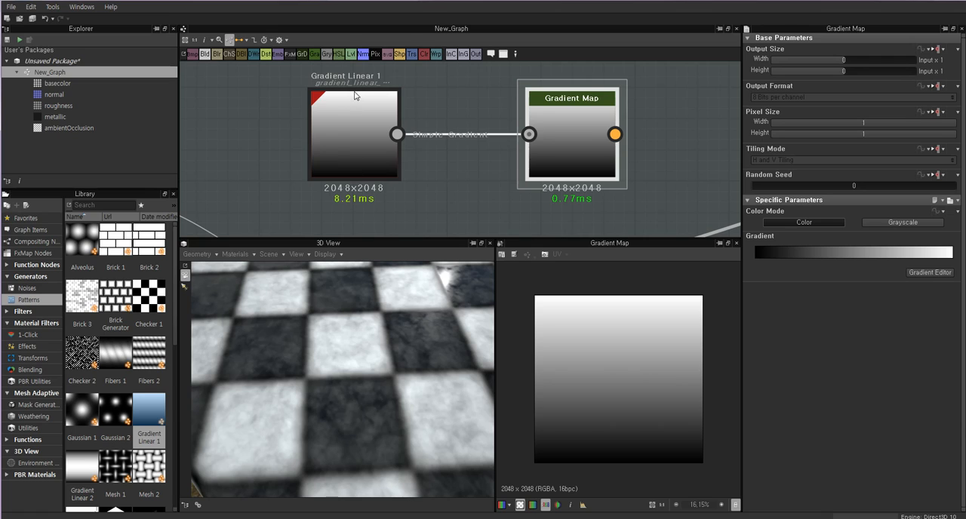
click(363, 176)
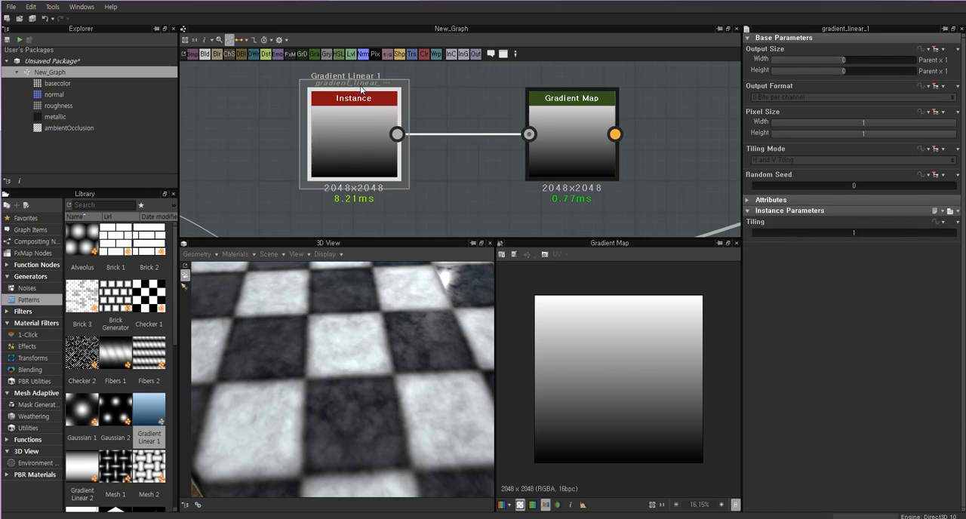
click(581, 137)
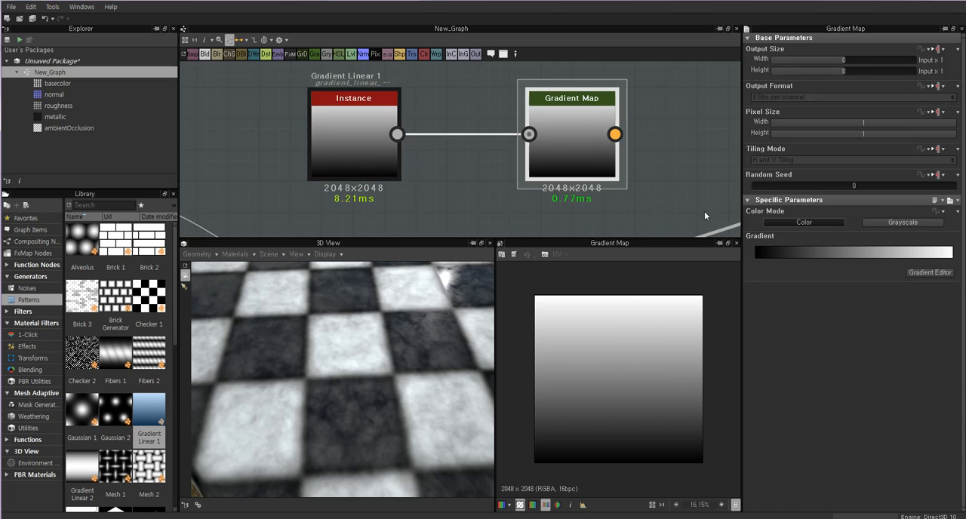
click(929, 272)
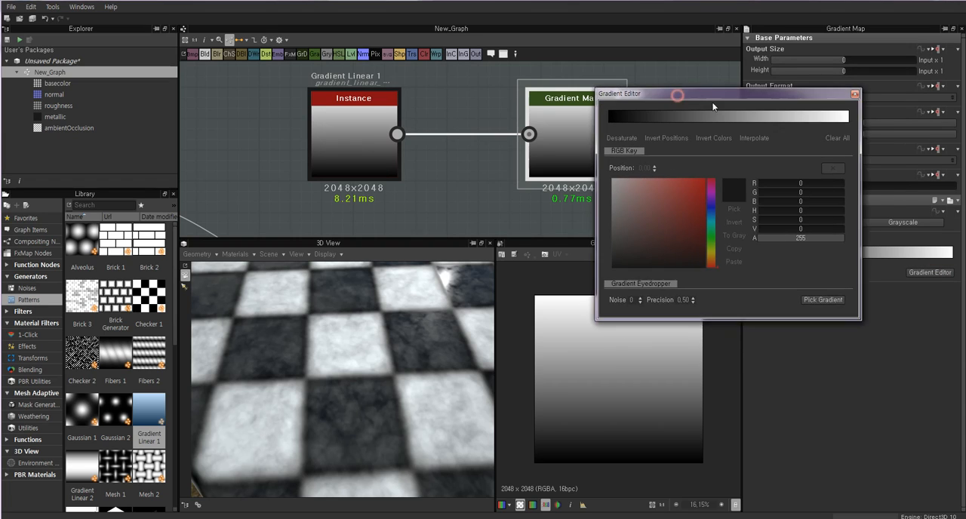
drag(674, 96, 733, 119)
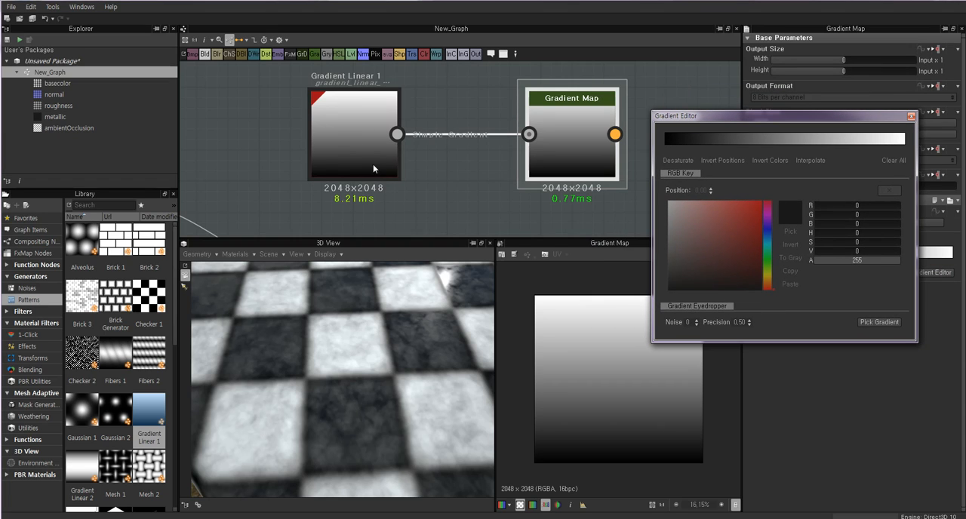
click(356, 165)
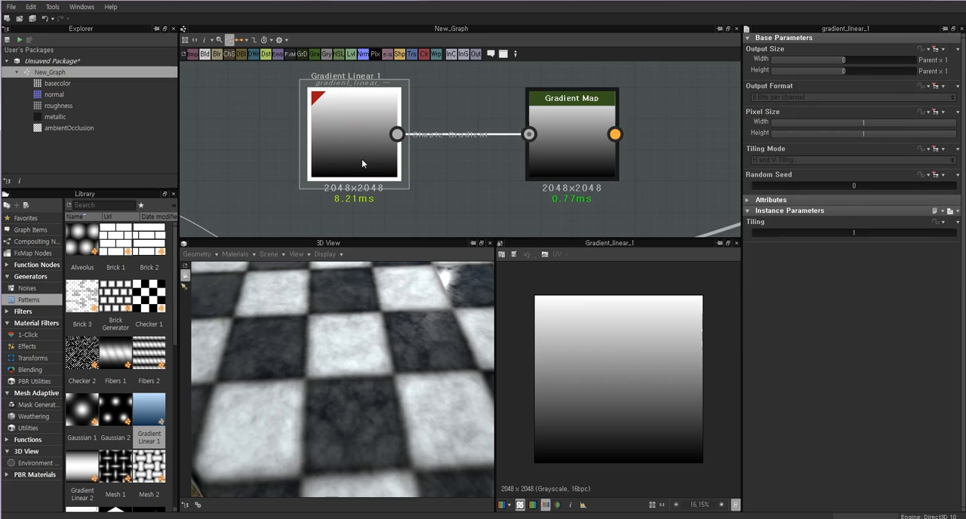
click(580, 137)
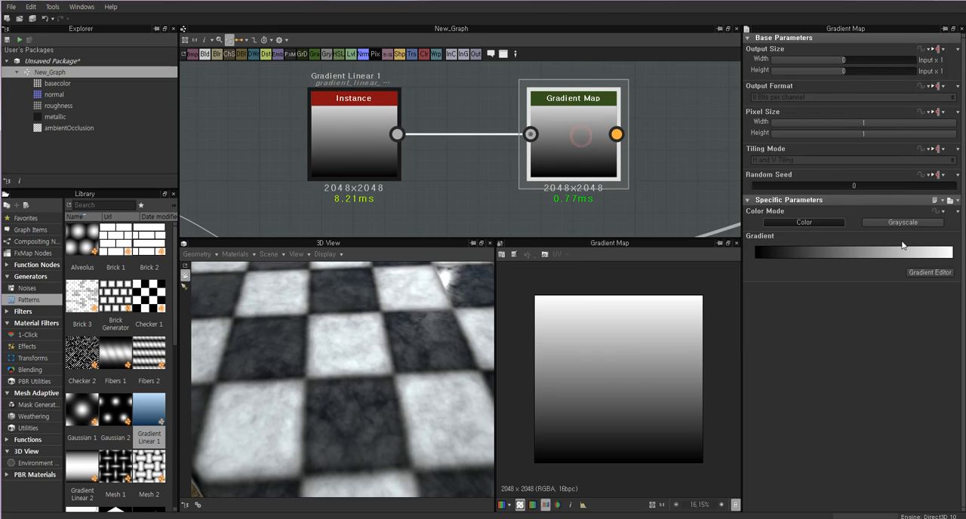
Create gradient keys in the Gradient Map and color the key at position 0.00 blue, about RGB 34, 19, 247.
click(931, 273)
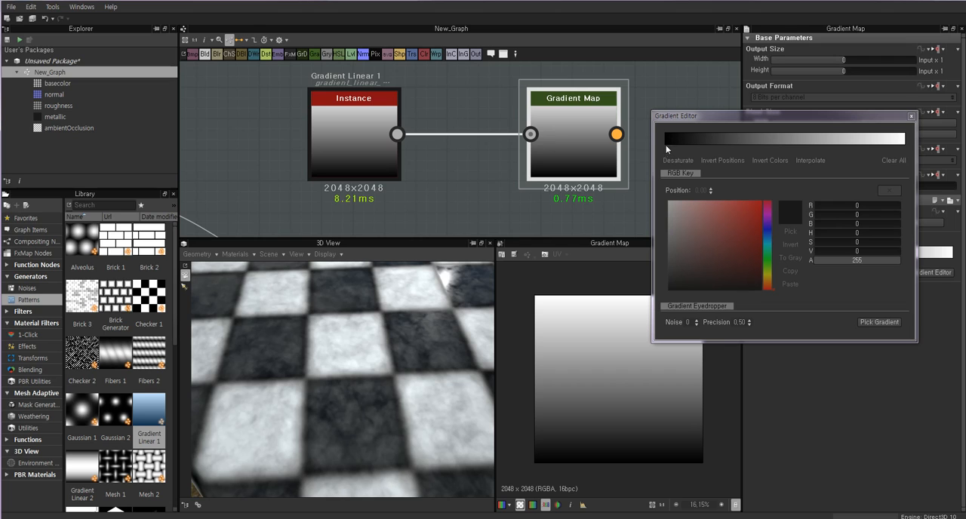
drag(662, 118, 639, 120)
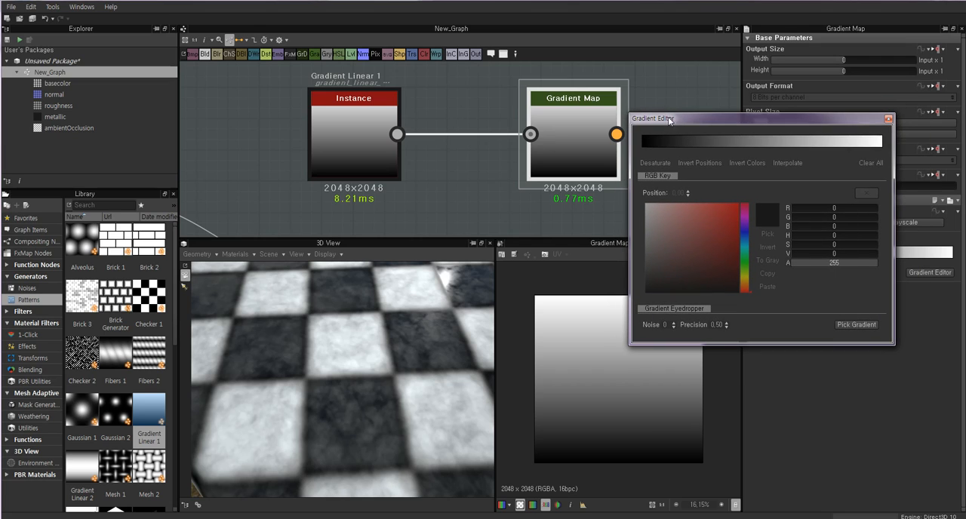
click(643, 147)
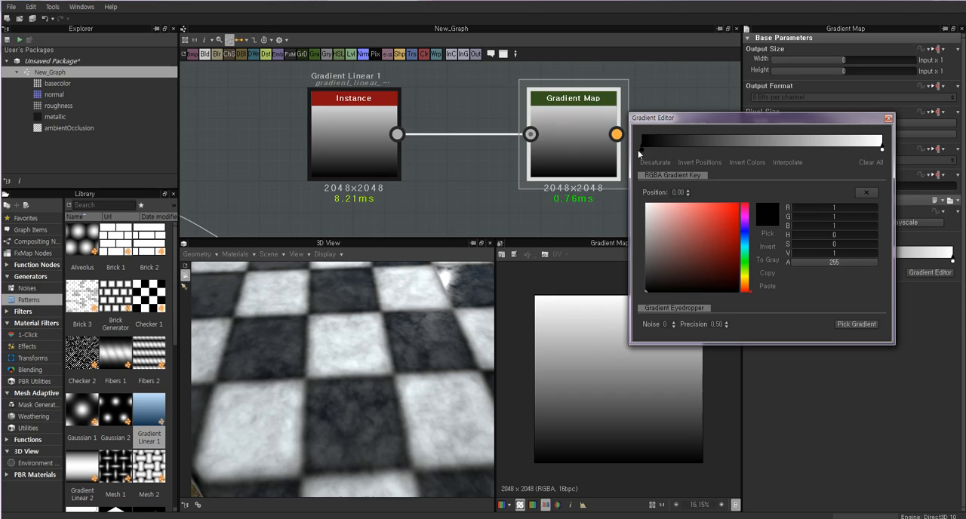
click(644, 148)
click(744, 232)
mouse_move(693, 239)
mouse_down()
mouse_move(715, 199)
mouse_move(731, 204)
mouse_up()
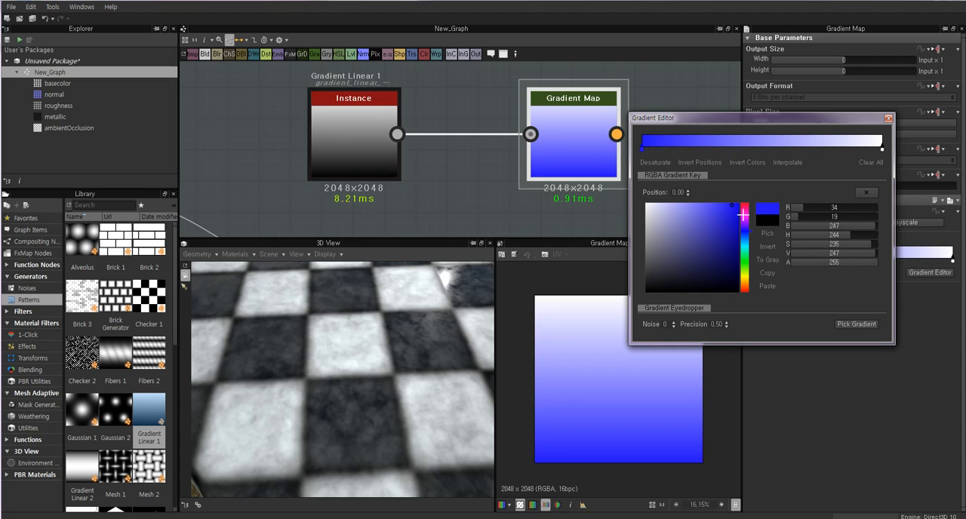
drag(730, 204, 729, 207)
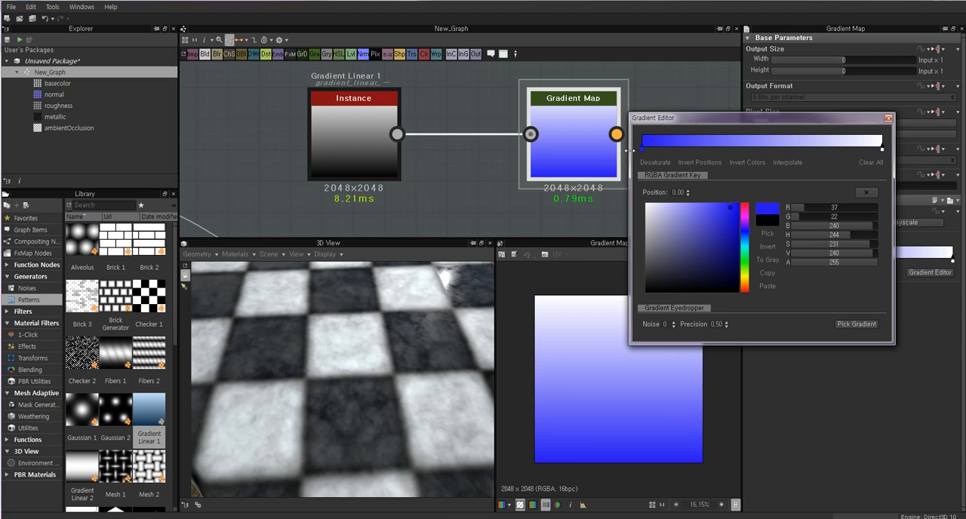
Set the gradient key at position 1.00 to pure red, RGB 255, 0, 0.
click(882, 147)
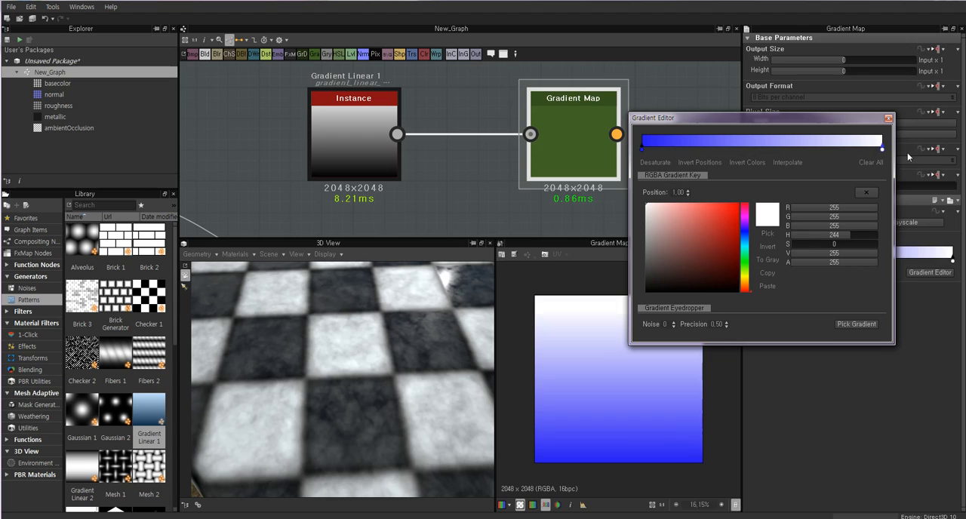
drag(730, 213, 739, 203)
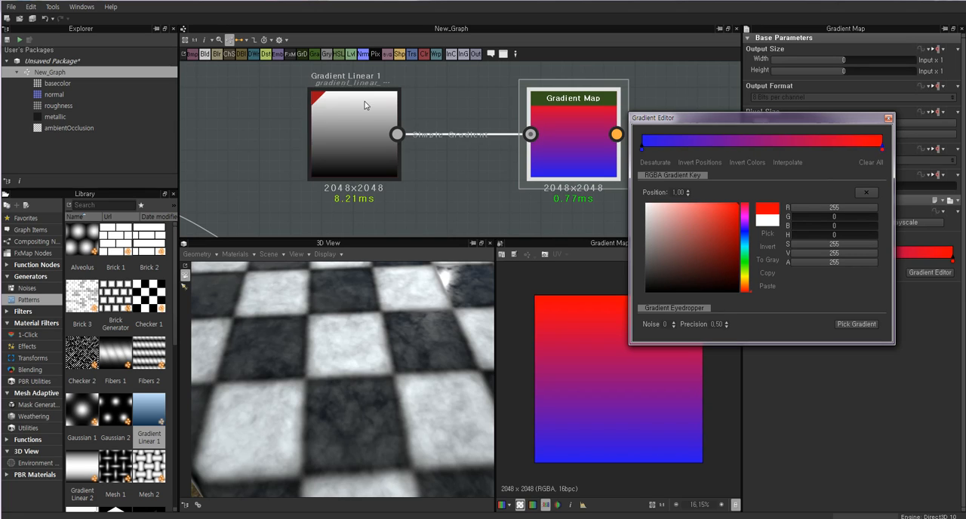
middle_drag(535, 129, 434, 148)
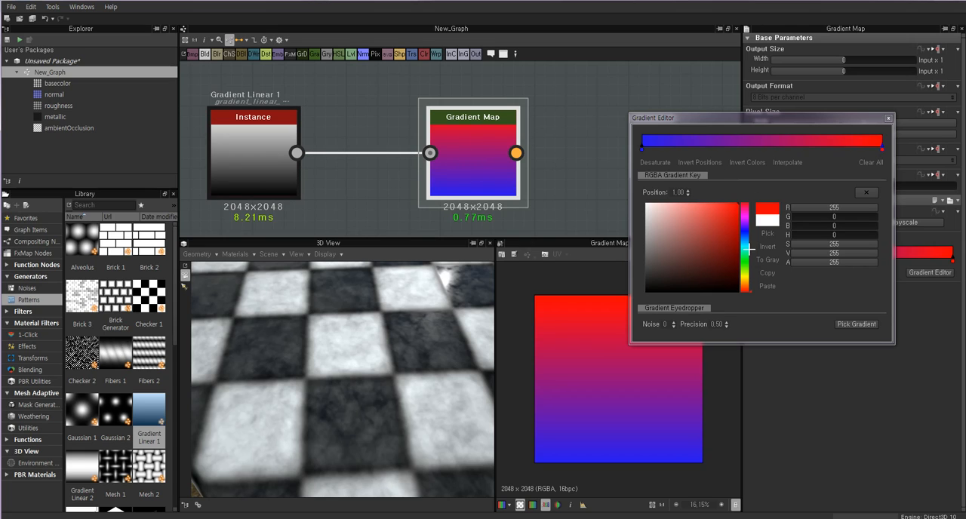
Add a middle gradient key at about position 0.40, color it muted green (RGB 127, 169, 138), and close the Gradient Editor.
click(739, 146)
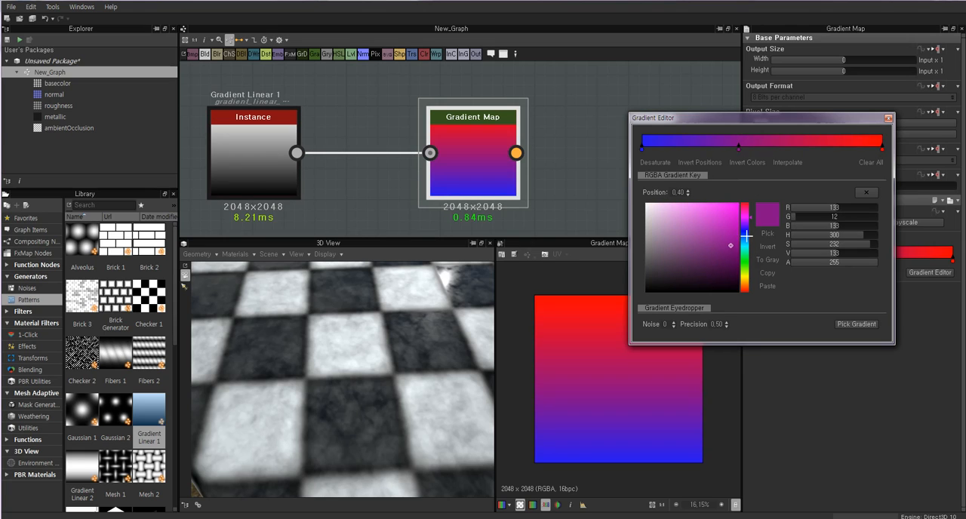
click(745, 258)
drag(705, 245, 668, 234)
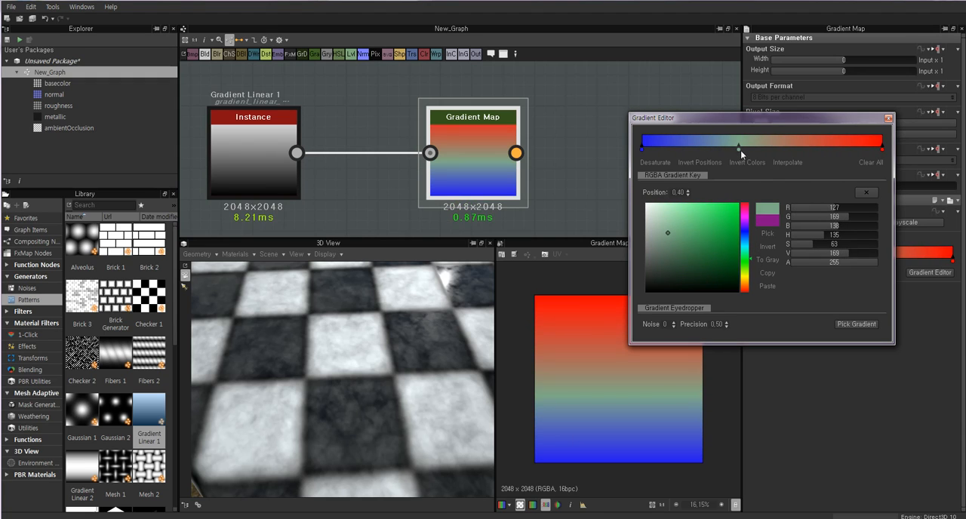
mouse_move(739, 147)
mouse_down()
mouse_move(675, 149)
mouse_move(832, 154)
mouse_move(740, 151)
mouse_up()
click(888, 118)
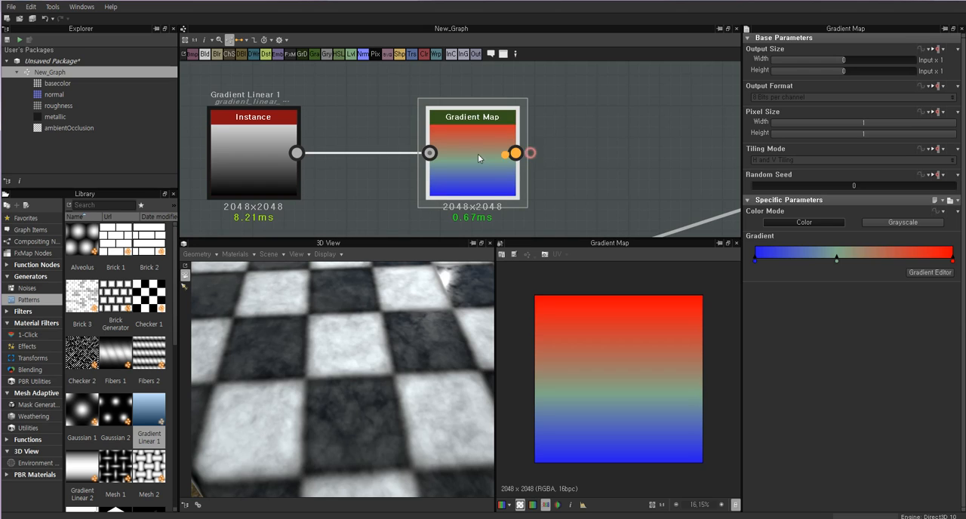
Delete the Gradient Linear 1 node and its connected Gradient Map from the graph.
click(263, 151)
click(453, 143)
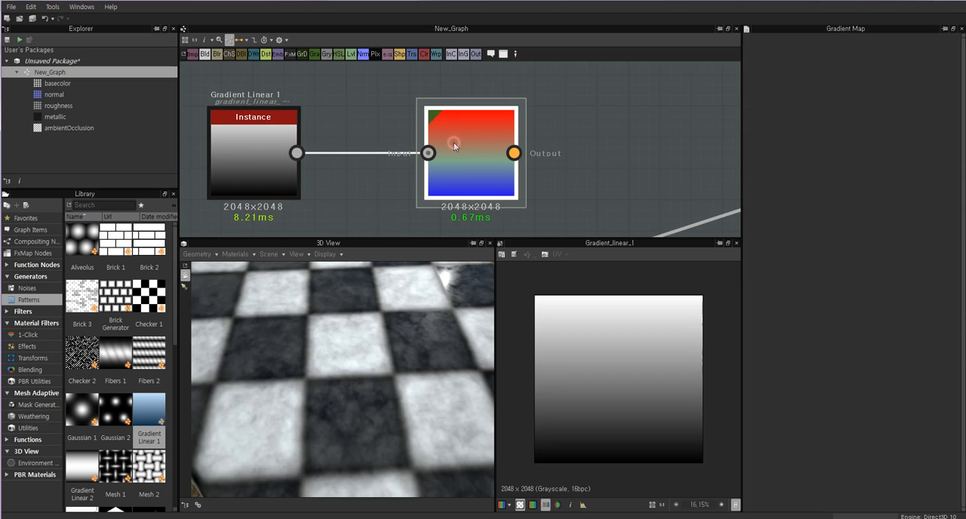
middle_drag(443, 148, 539, 147)
scroll(544, 154, down, 1)
drag(653, 205, 343, 89)
key(Delete)
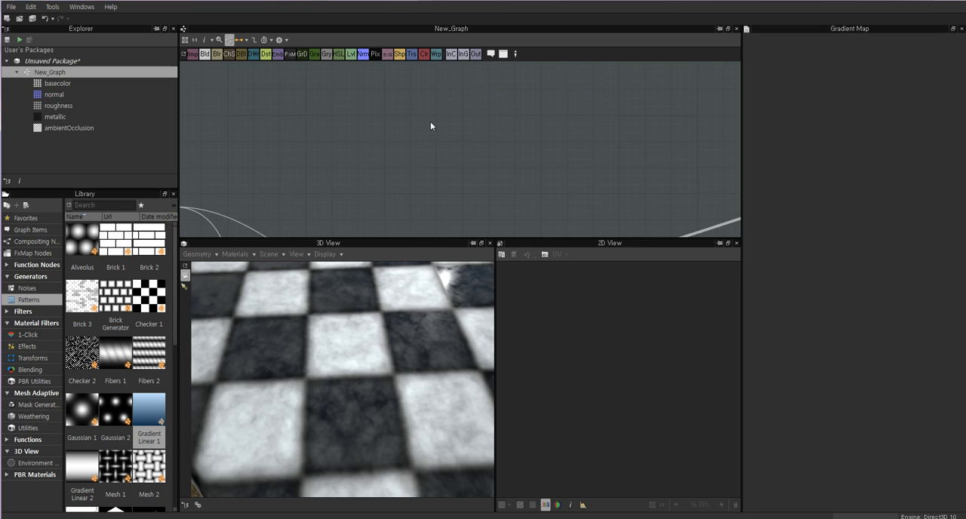
Add a new Gradient Map node above the Blend node's output connections.
middle_drag(430, 122, 507, 120)
scroll(512, 121, down, 3)
click(483, 164)
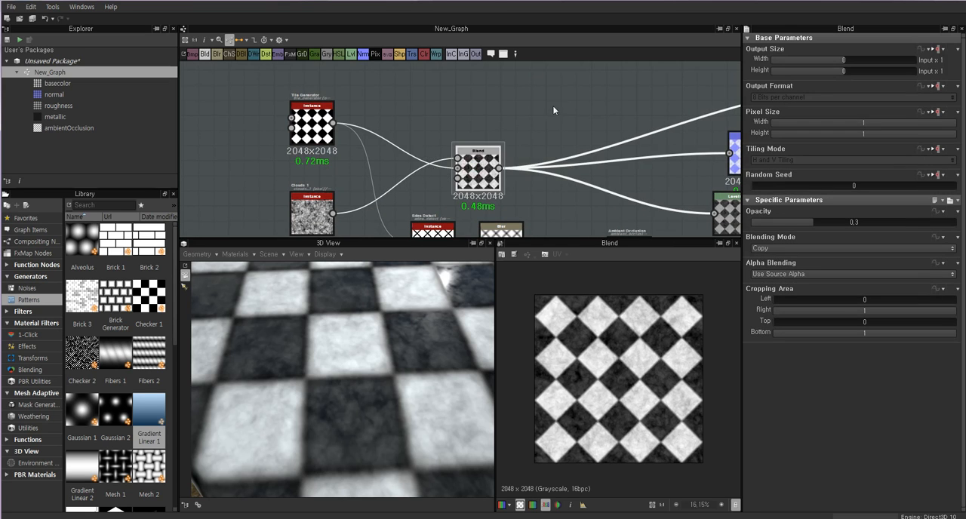
right_click(546, 87)
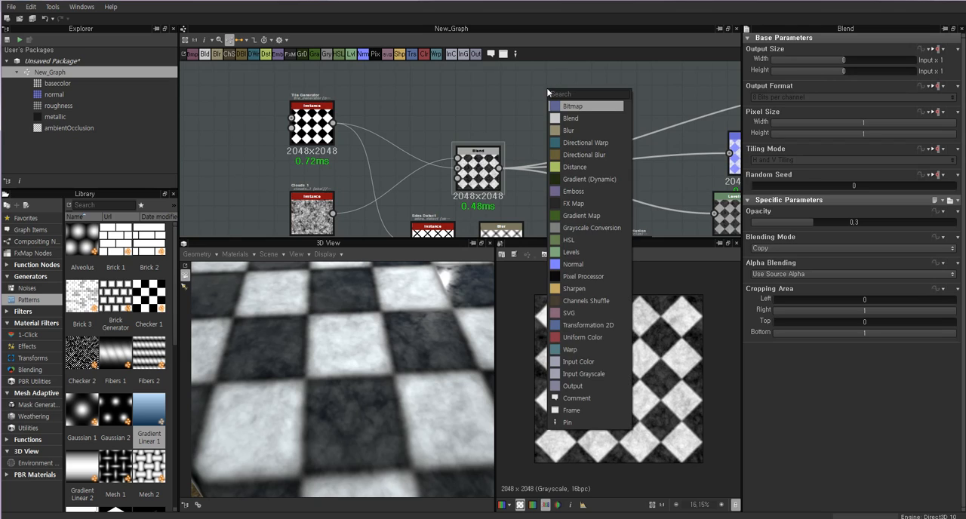
click(580, 218)
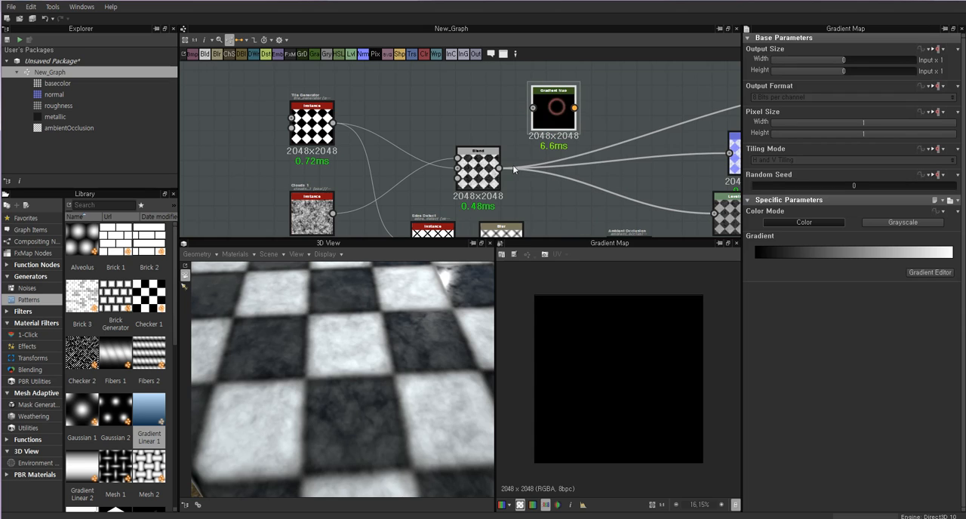
Connect the Tile Generator output to the new Gradient Map's input and show its result in the 2D View.
double_click(479, 171)
double_click(551, 98)
double_click(312, 122)
drag(332, 123, 532, 109)
double_click(553, 111)
scroll(584, 330, up, 3)
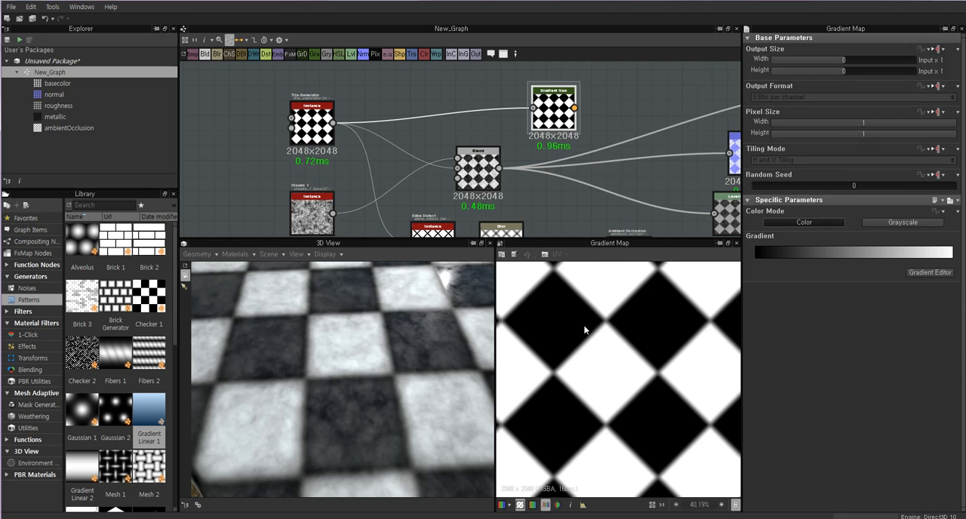
scroll(596, 147, up, 1)
drag(540, 109, 506, 95)
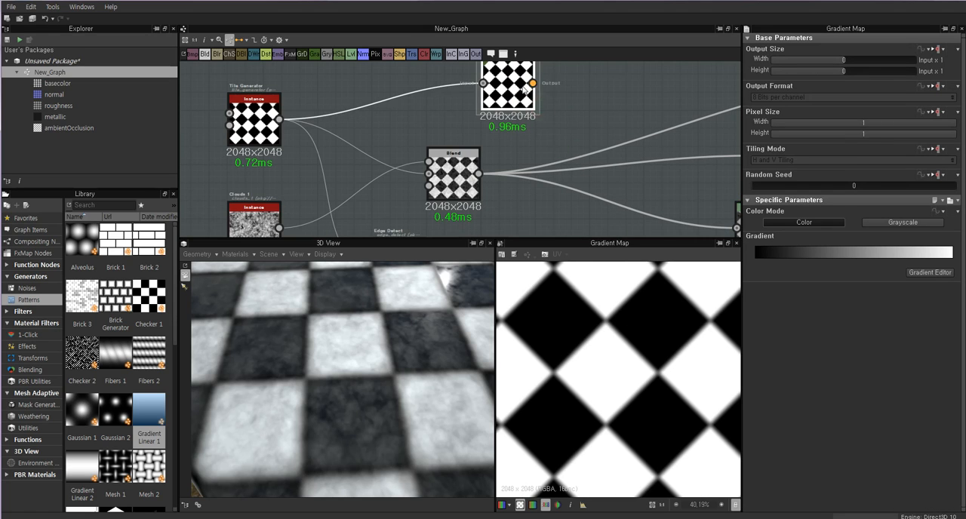
scroll(521, 94, down, 2)
Create gradient keys in the Gradient Map and color the key at position 0.00 dark navy, RGB 16, 17, 37.
click(935, 275)
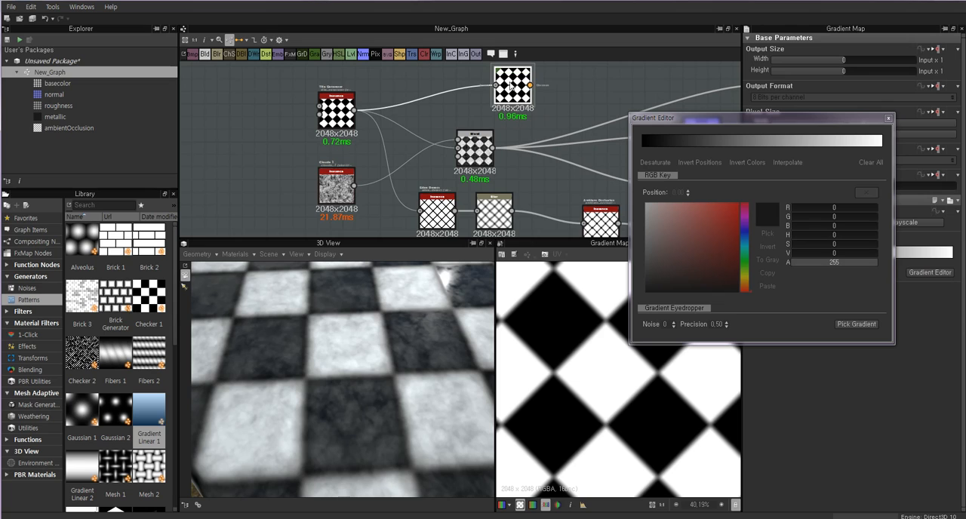
drag(649, 141, 621, 147)
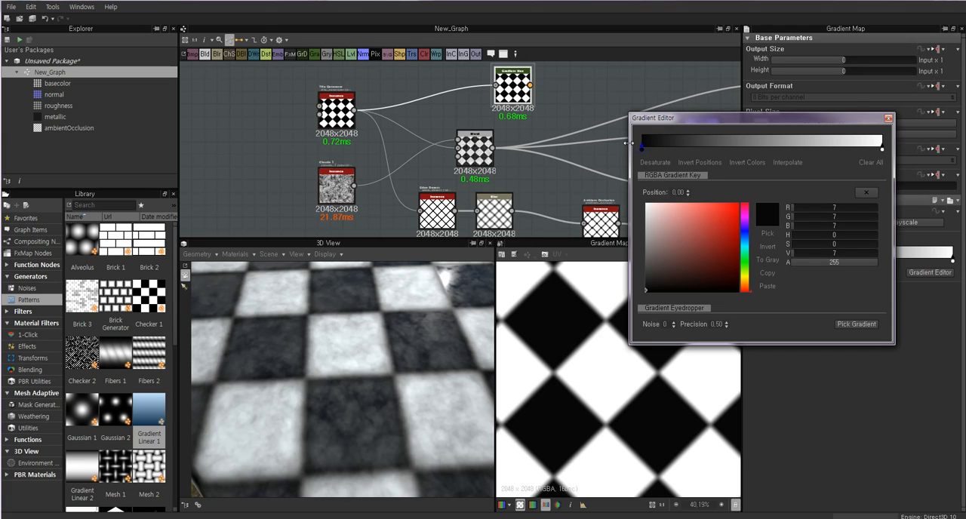
click(745, 234)
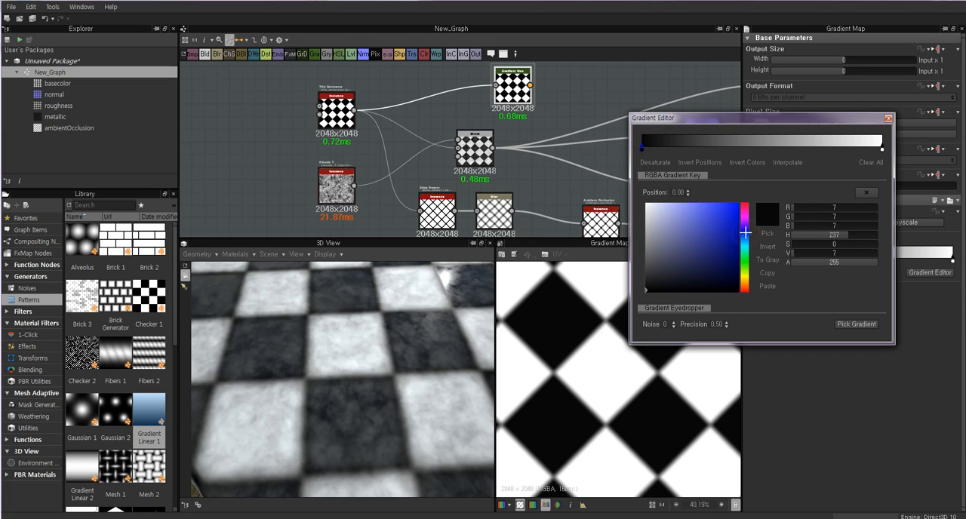
drag(661, 282, 696, 280)
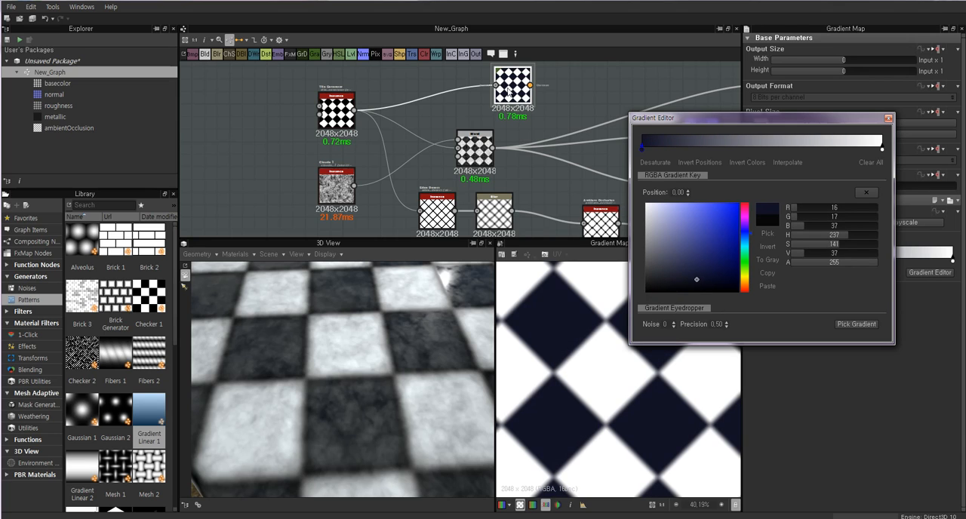
Set the gradient key at position 1.00 to light gray, RGB 189, 189, 189, and close the Gradient Editor.
click(882, 148)
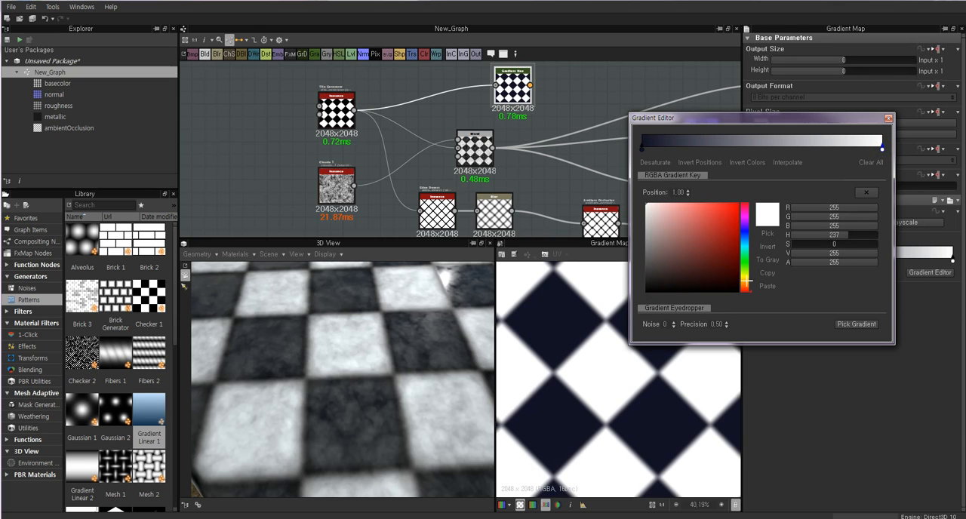
drag(672, 244, 636, 226)
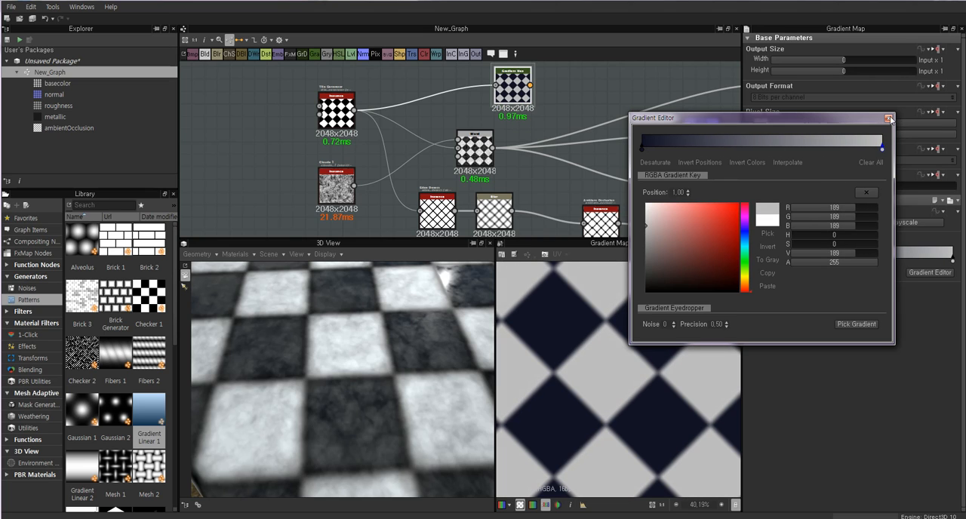
click(889, 119)
Shift the navy-and-gray Gradient Map closer to the Tile Generator and add a second Gradient Map beside it.
drag(524, 87, 468, 87)
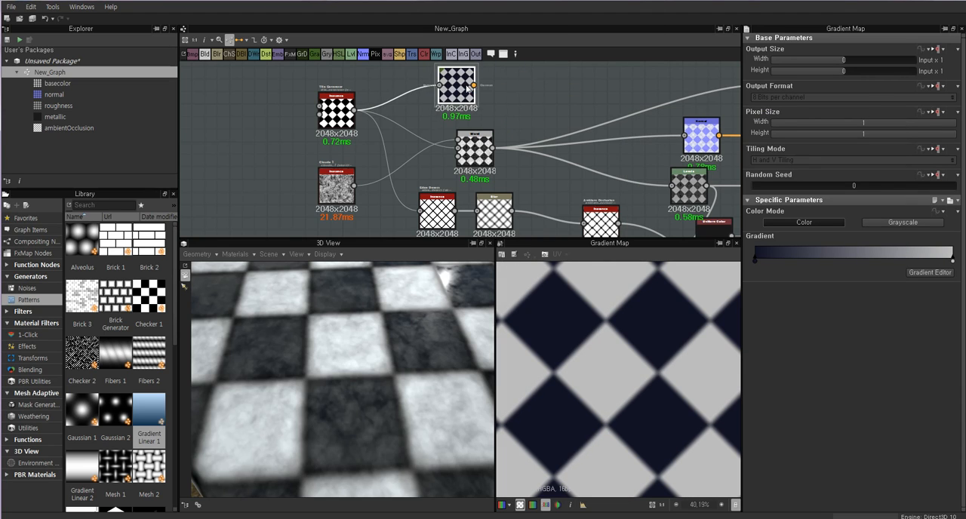
scroll(467, 89, down, 2)
right_click(525, 83)
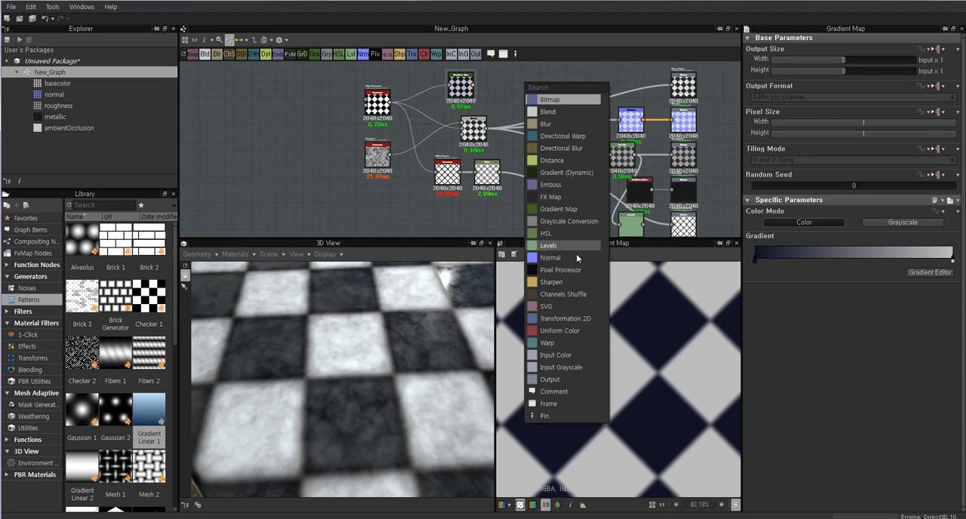
click(558, 209)
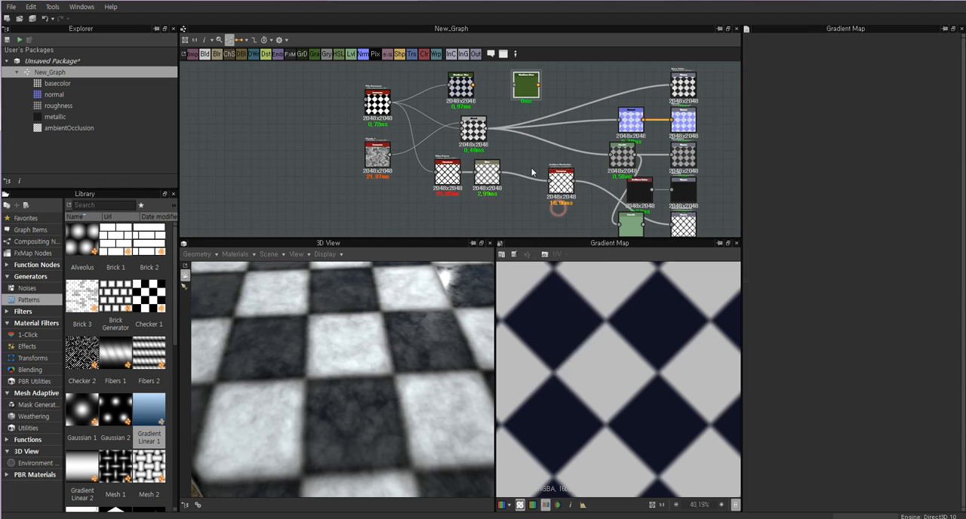
Examine the Blend node's result and the Clouds 1 node that feeds its grunge into the checker pattern.
scroll(499, 128, up, 5)
double_click(448, 129)
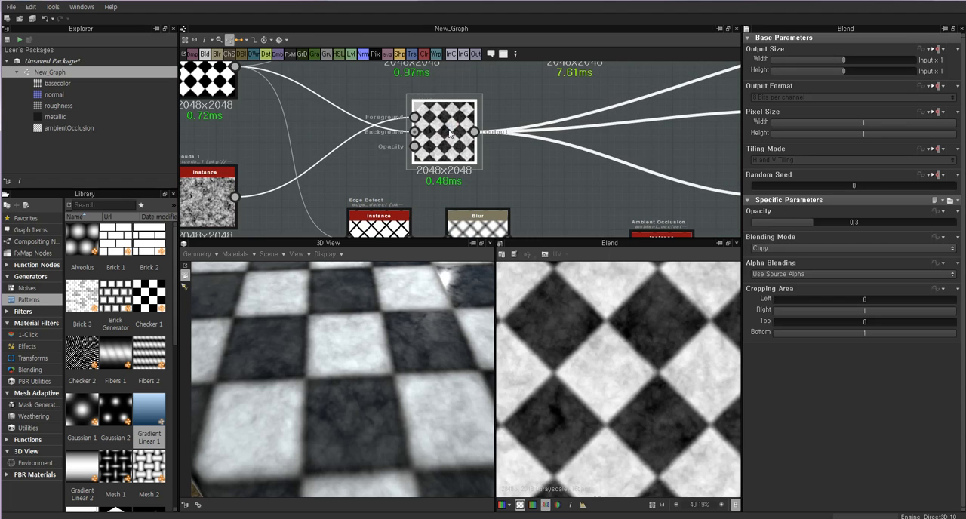
scroll(350, 177, down, 1)
middle_drag(213, 196, 346, 169)
scroll(345, 171, up, 2)
double_click(370, 156)
scroll(563, 155, down, 1)
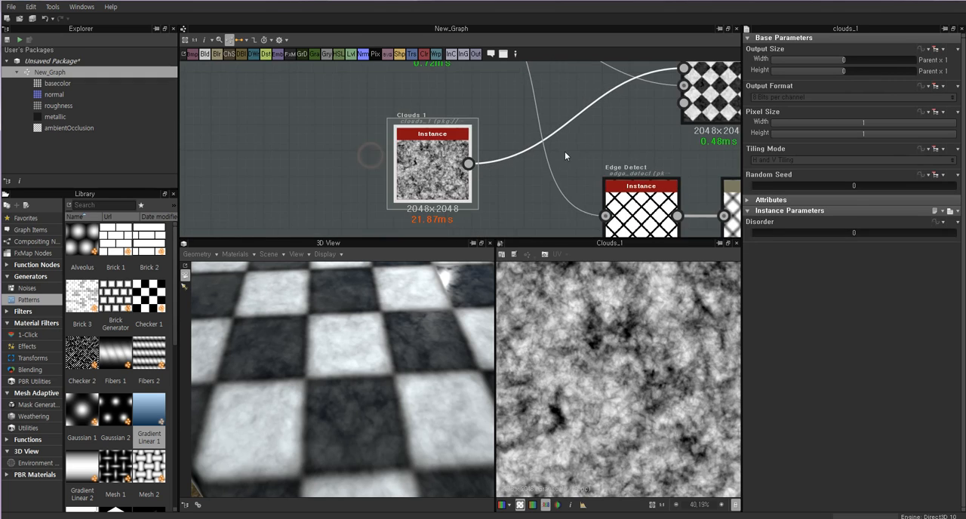
middle_drag(565, 155, 378, 216)
double_click(536, 132)
Connect the Blend output to the second Gradient Map, view its result, and place the node just above the Blend.
middle_drag(536, 131, 430, 195)
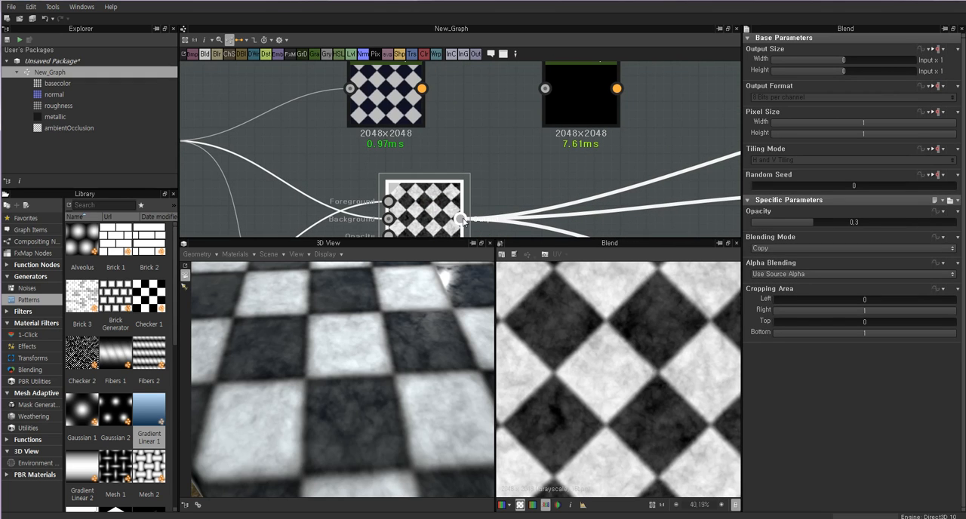
middle_drag(550, 90, 541, 129)
double_click(519, 157)
scroll(520, 157, down, 1)
drag(542, 128, 520, 163)
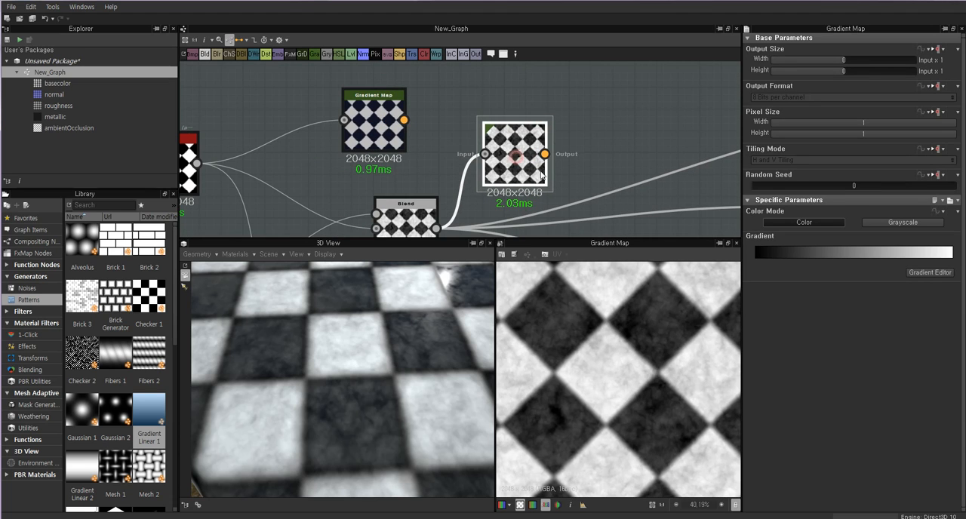
scroll(581, 349, up, 2)
scroll(622, 403, down, 1)
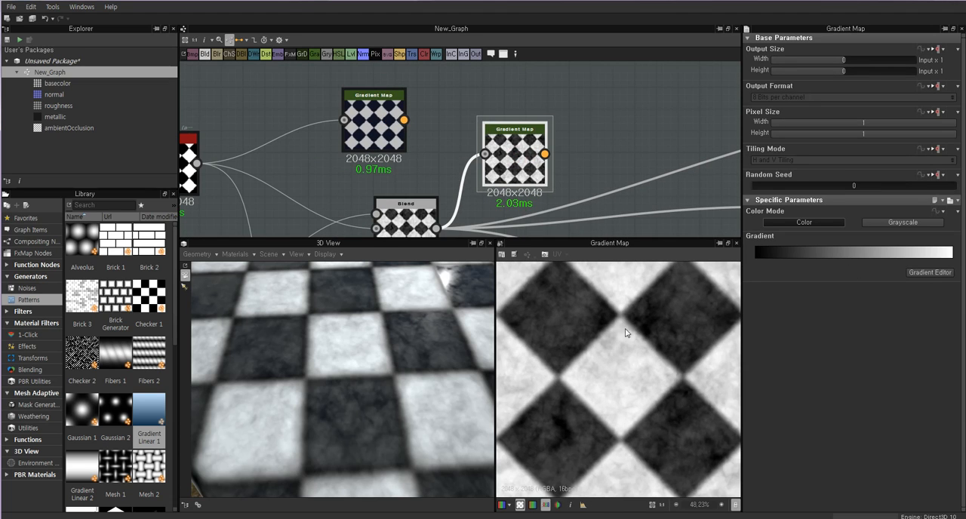
Compare the gradient of the Blend's Gradient Map with that of the Tile Generator's Gradient Map.
click(931, 272)
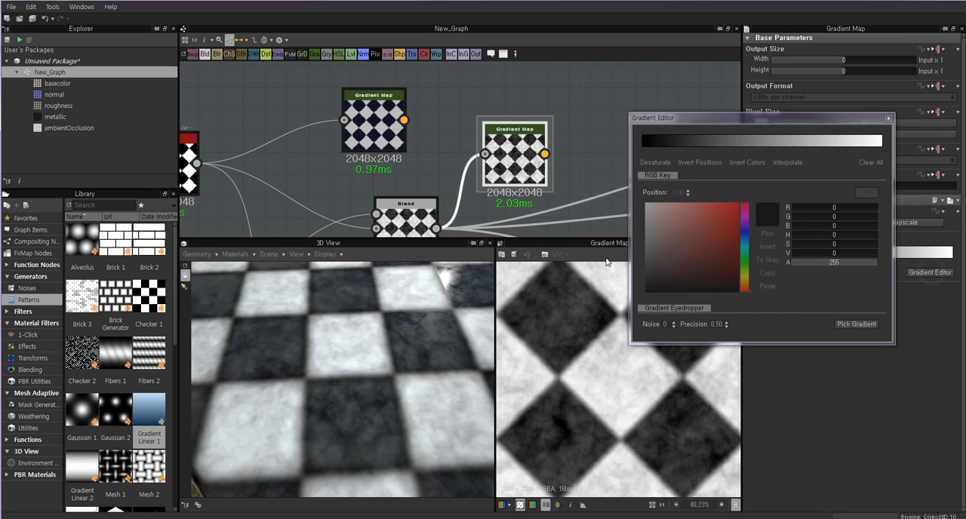
click(381, 124)
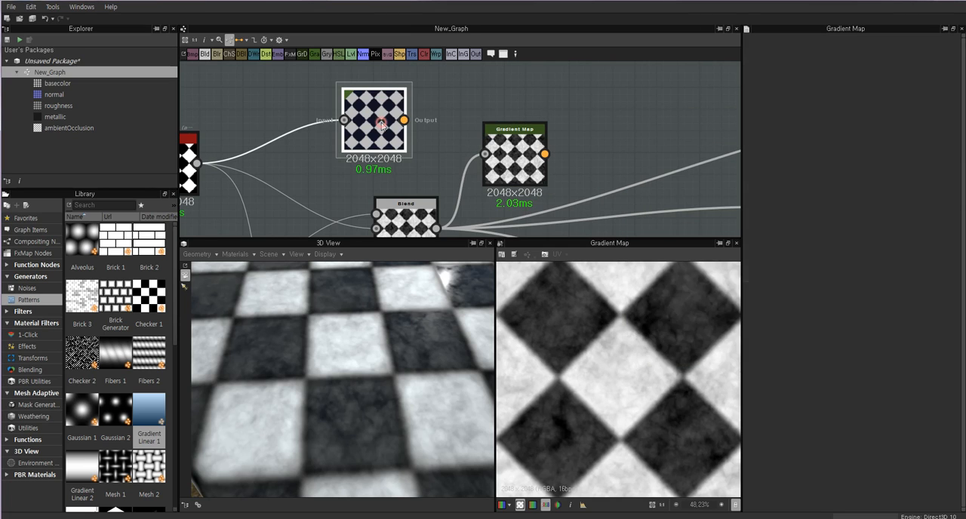
click(517, 155)
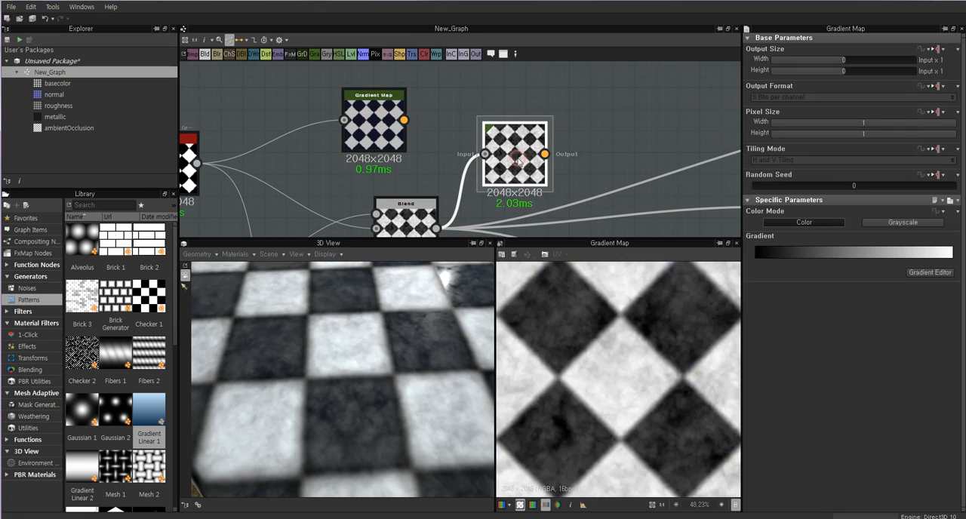
click(378, 125)
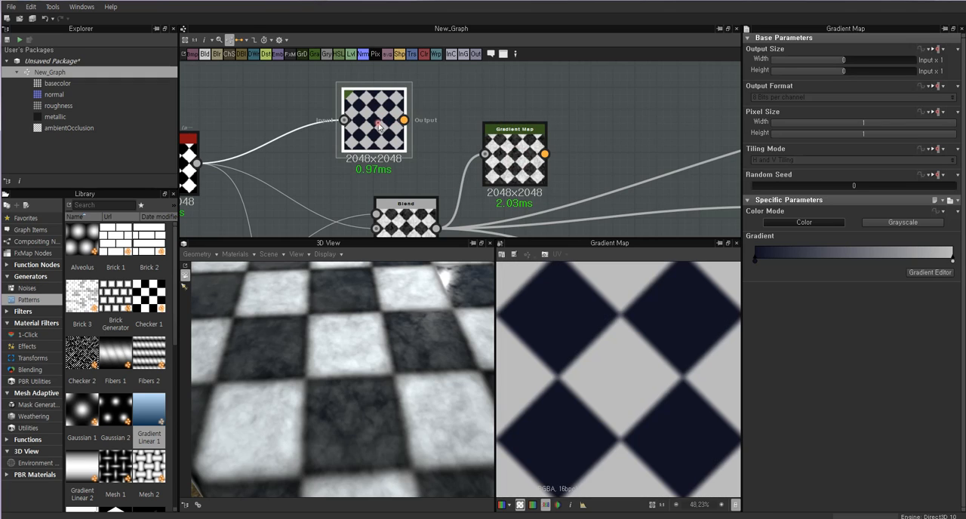
drag(376, 126, 387, 130)
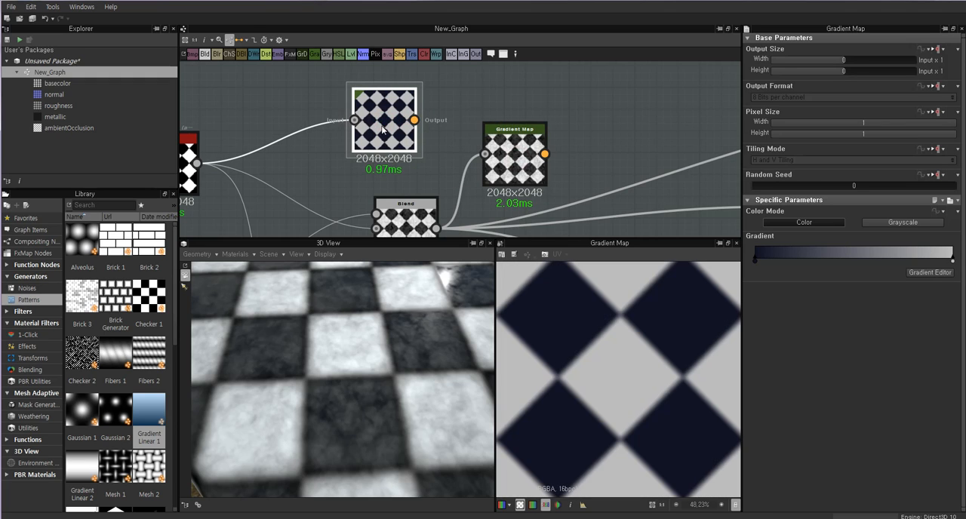
drag(389, 122, 377, 127)
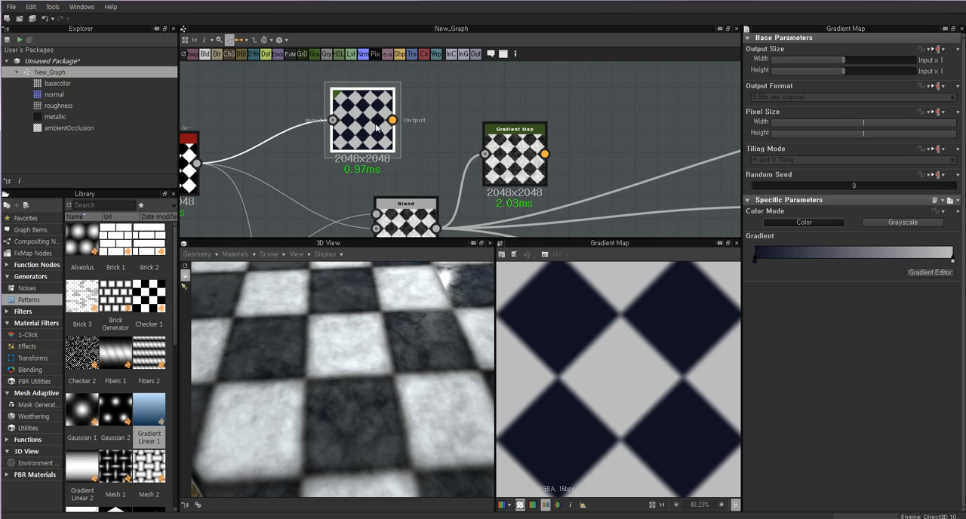
key(ctrl+v)
key(ctrl+v)
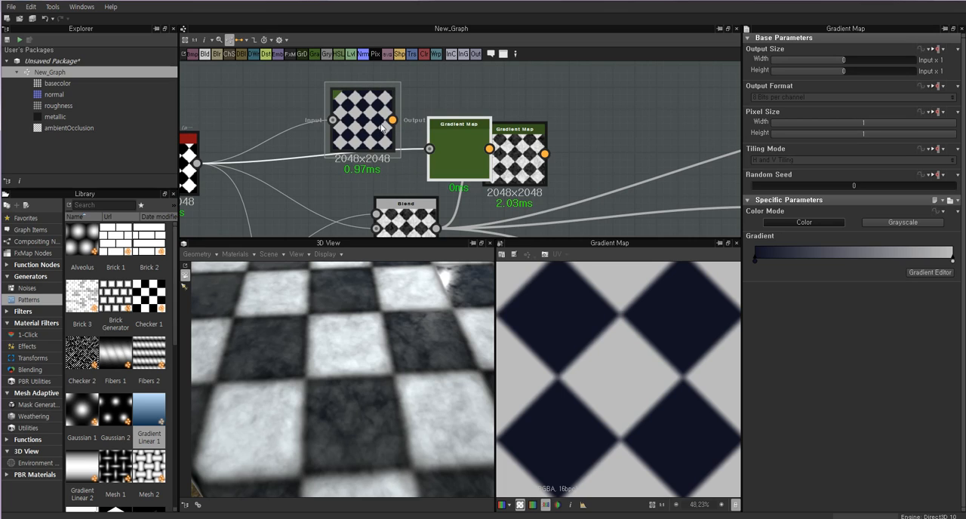
drag(461, 151, 546, 84)
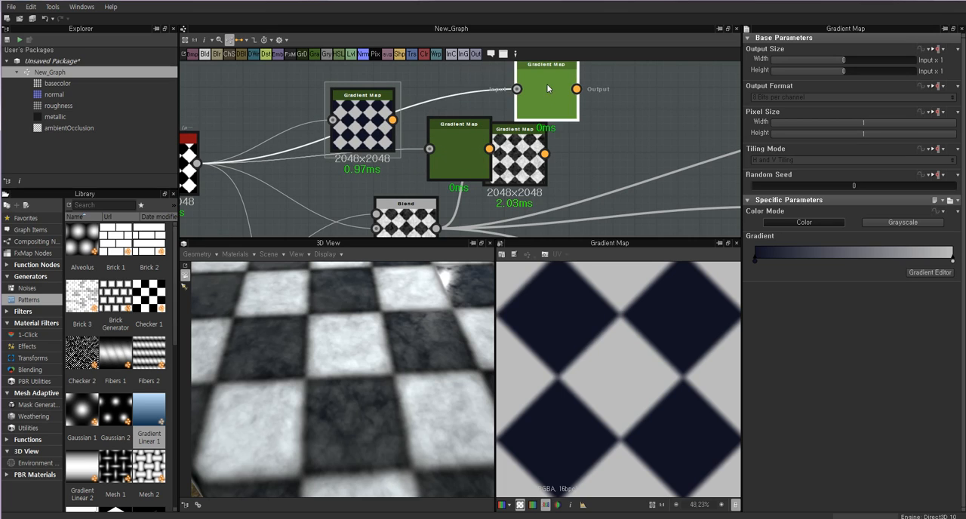
key(Delete)
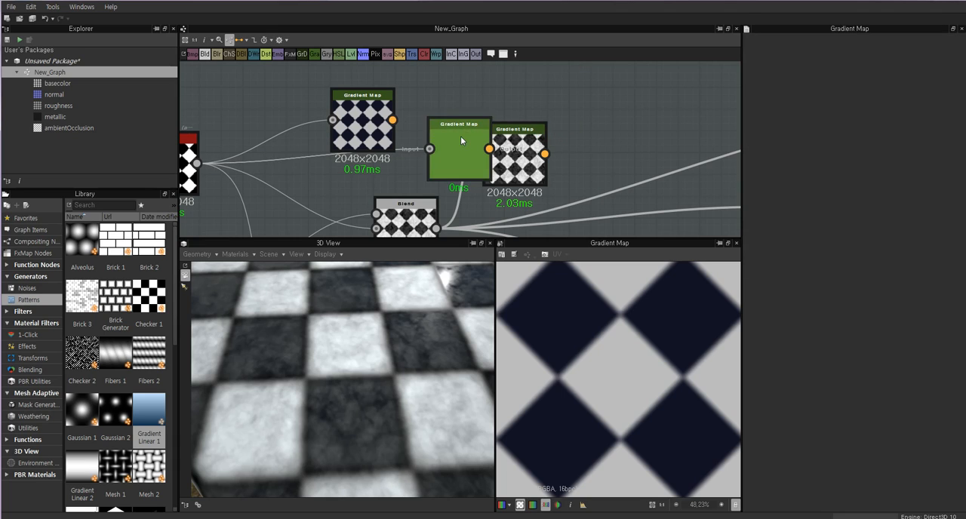
click(463, 136)
key(Delete)
drag(467, 151, 445, 113)
key(Delete)
key(Delete)
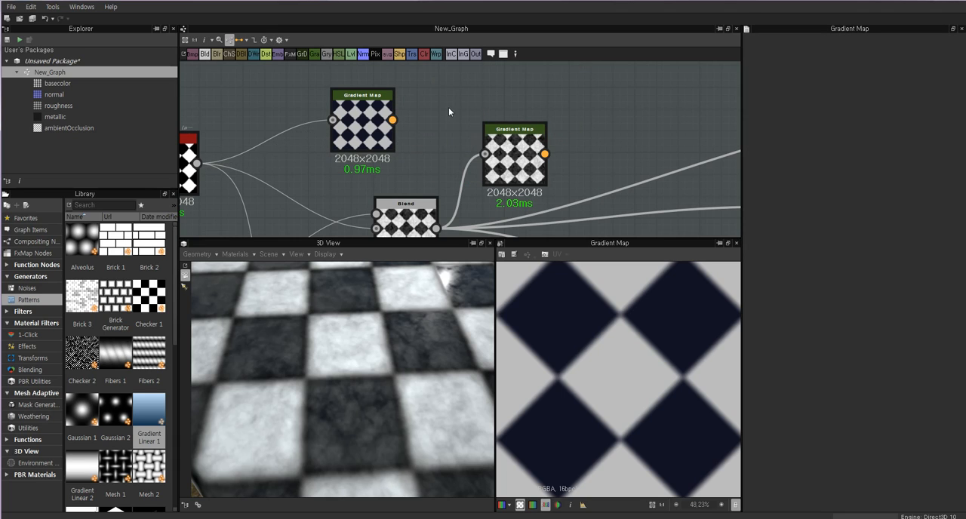
Duplicate the navy-and-gray Gradient Map without its input link and place the copy beyond the Blend's Gradient Map.
click(367, 123)
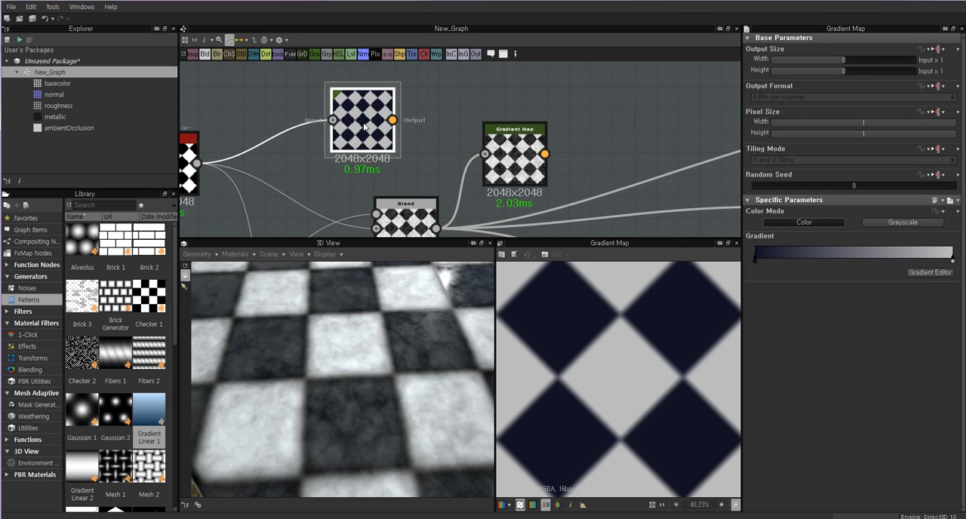
key(ctrl+d)
drag(450, 144, 438, 110)
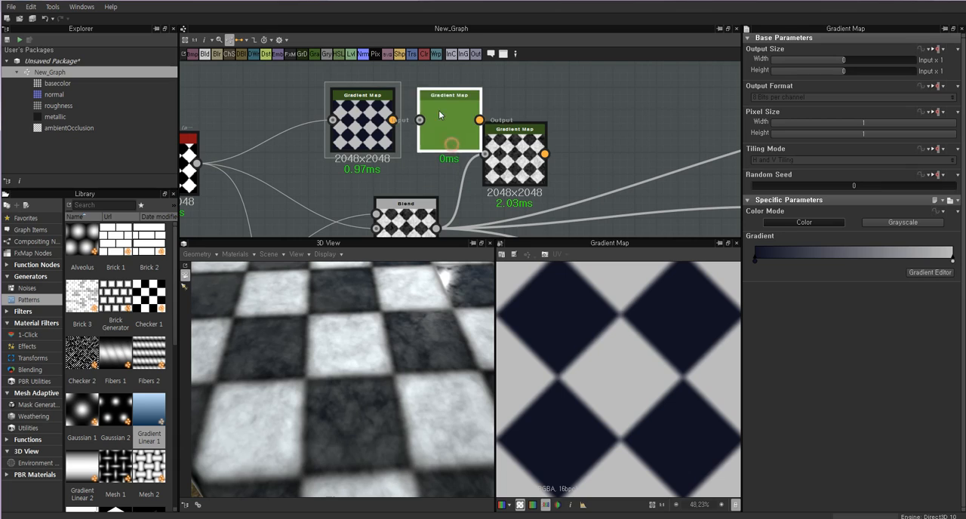
click(364, 130)
drag(365, 129, 344, 130)
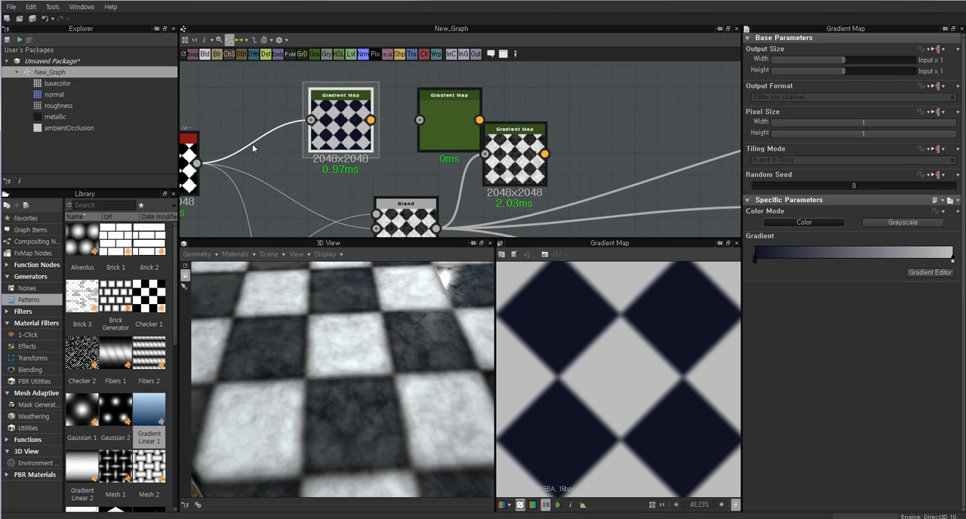
drag(422, 120, 602, 105)
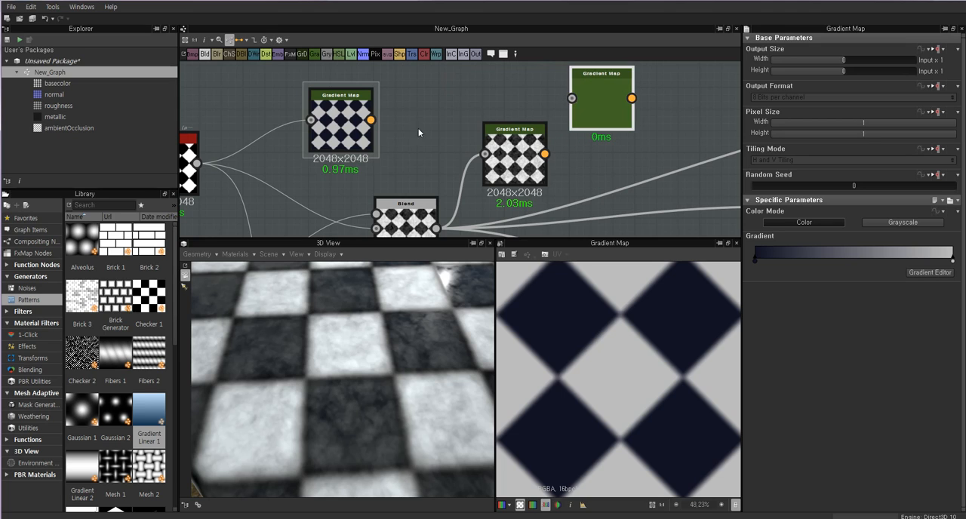
click(353, 132)
key(ctrl+v)
drag(459, 143, 436, 115)
double_click(436, 115)
key(Delete)
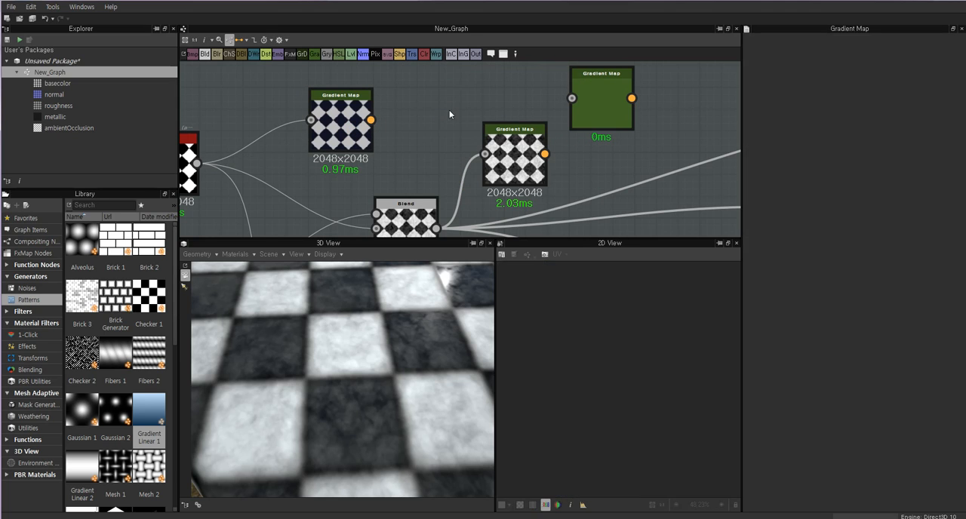
Place the unlinked Gradient Map copy directly above the Blend's Gradient Map and check its gradient against the Tile Generator's Gradient Map.
drag(606, 103, 541, 93)
middle_drag(568, 114, 574, 176)
drag(545, 162, 528, 136)
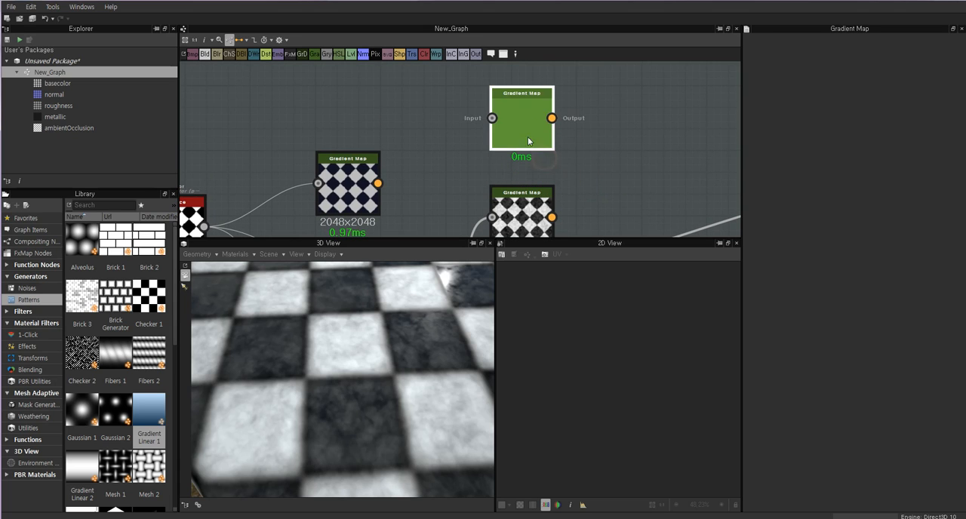
double_click(353, 185)
double_click(517, 102)
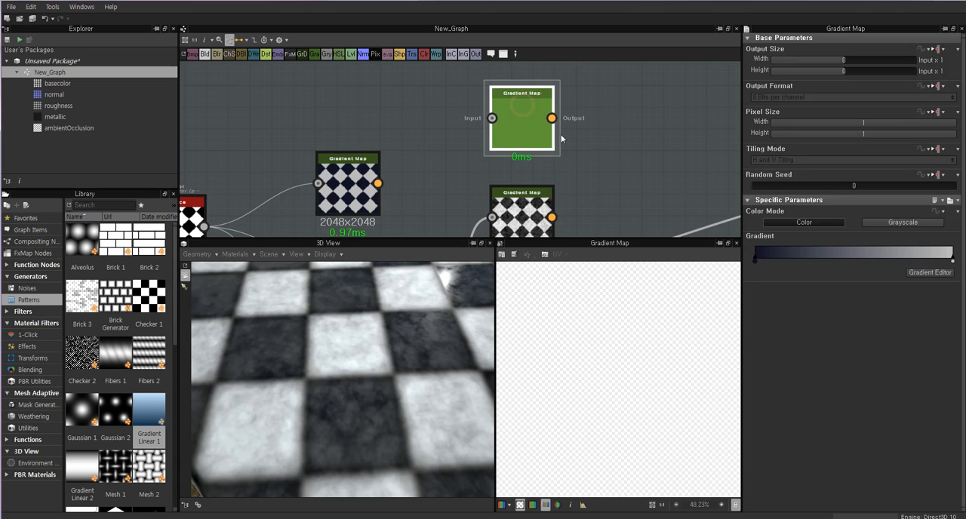
double_click(347, 199)
double_click(528, 125)
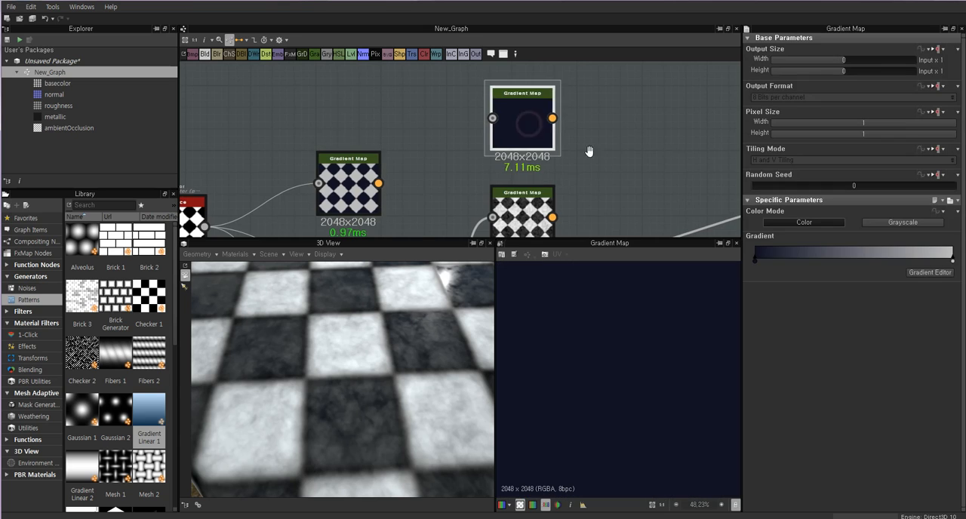
middle_drag(588, 151, 610, 83)
middle_drag(547, 117, 532, 170)
drag(530, 100, 530, 121)
scroll(531, 122, up, 1)
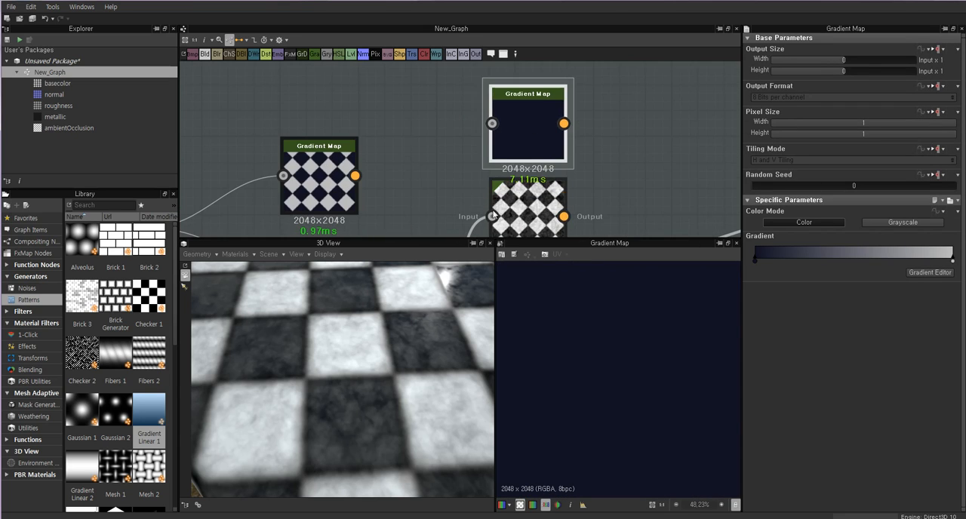
Move the Blend output link from the black-and-white Gradient Map to the navy-and-gray copy above it.
middle_drag(496, 226, 525, 167)
scroll(525, 169, down, 3)
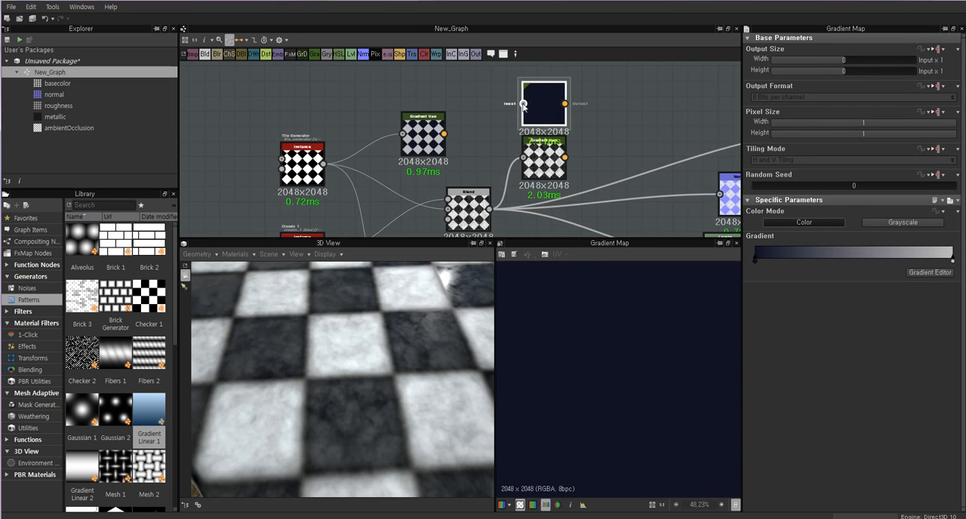
drag(490, 209, 523, 159)
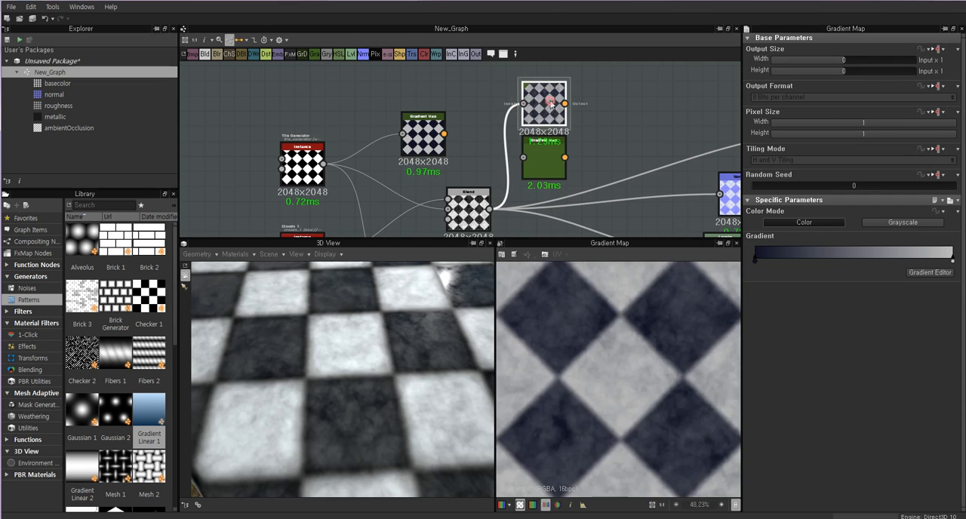
Delete the disconnected black-and-white Gradient Map, put the navy copy in its place, and bring the Tile Generator's Gradient Map closer to it.
click(552, 155)
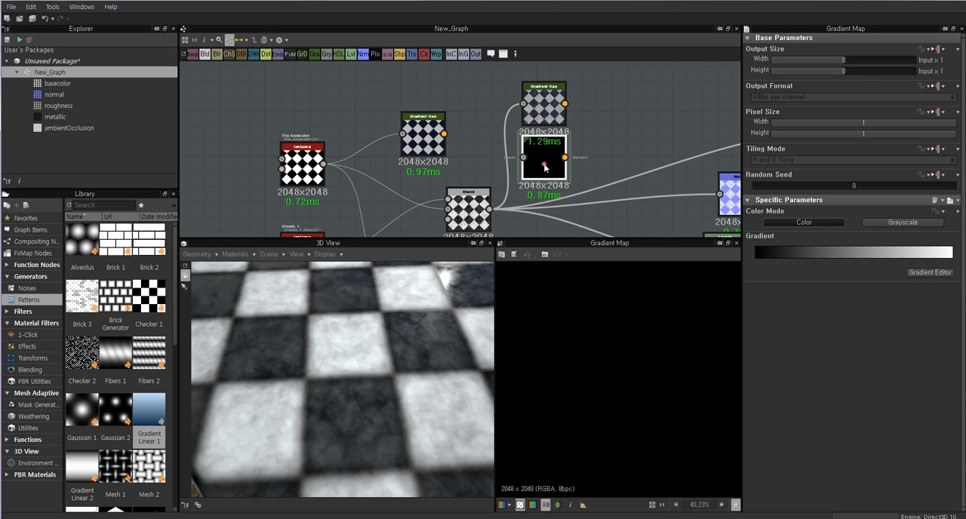
key(Delete)
click(542, 98)
drag(542, 99, 541, 129)
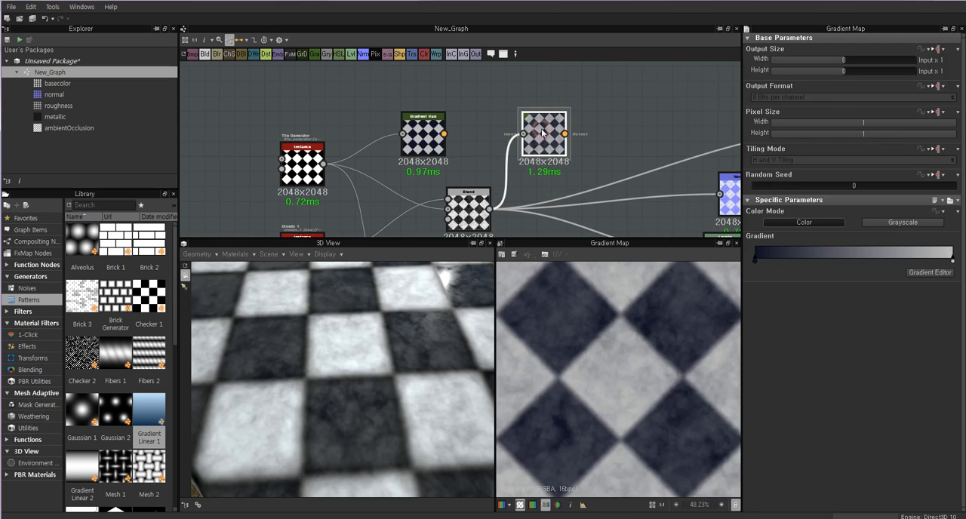
click(423, 137)
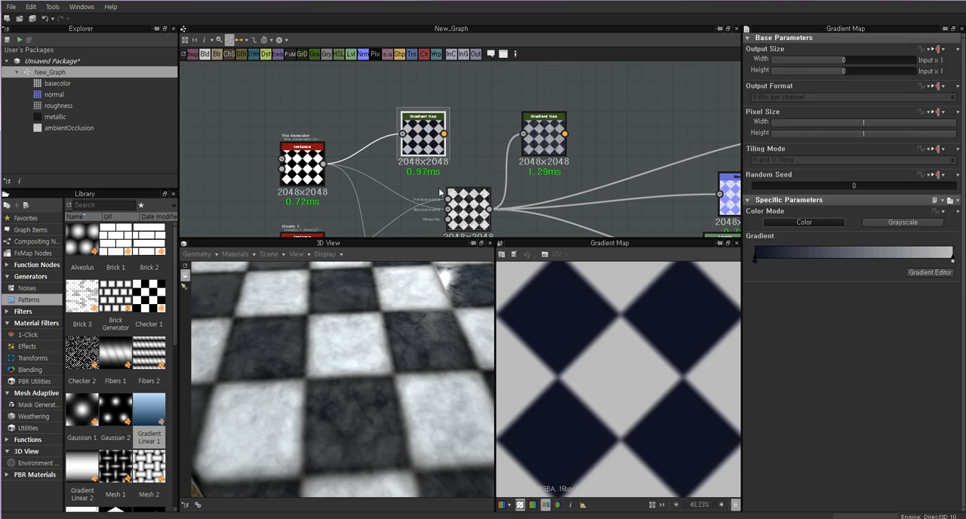
drag(423, 137, 453, 137)
Compare the grunge-textured result of the Blend's Gradient Map with the clean result of the Tile Generator's Gradient Map.
click(470, 211)
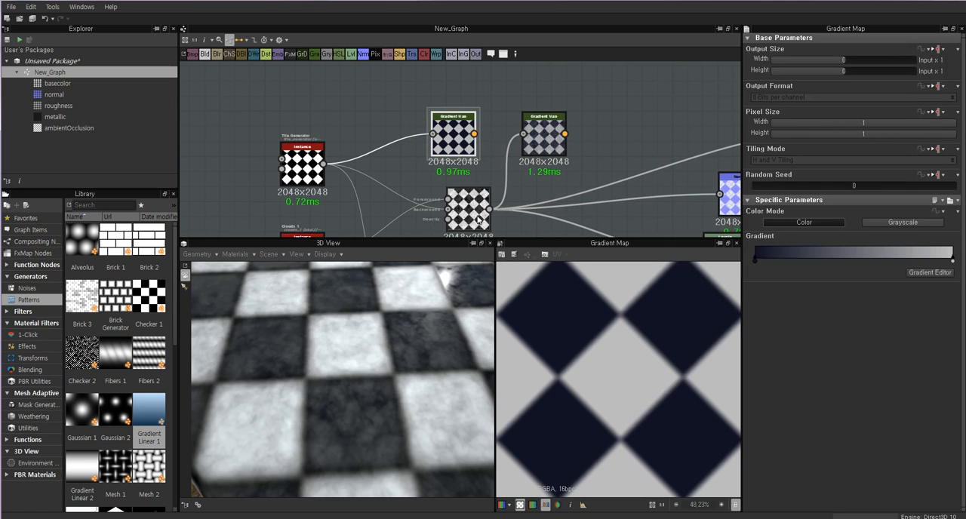
click(545, 137)
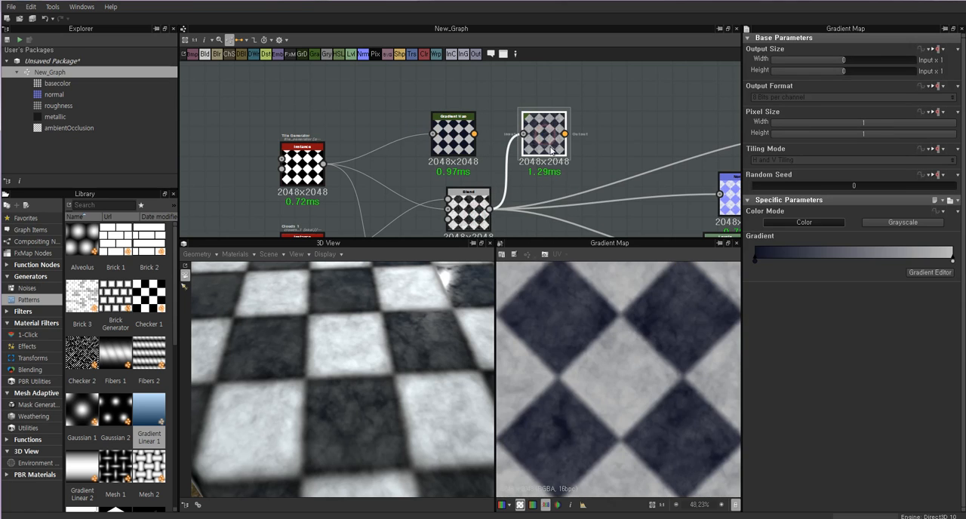
scroll(596, 339, down, 5)
scroll(639, 349, up, 4)
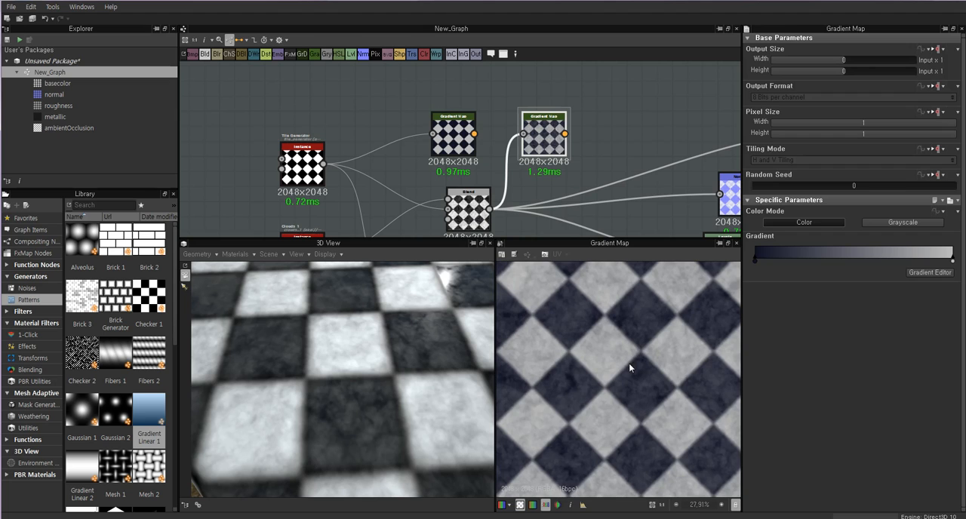
click(456, 136)
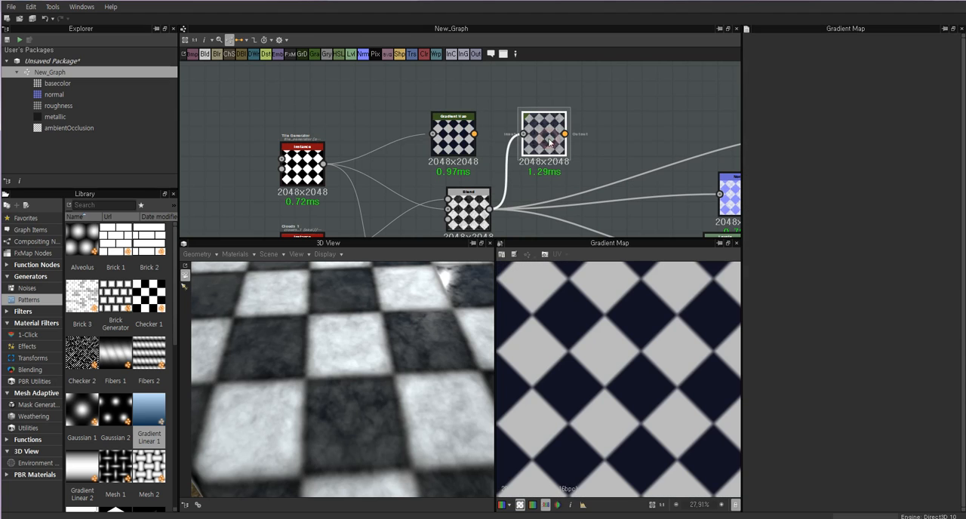
click(555, 138)
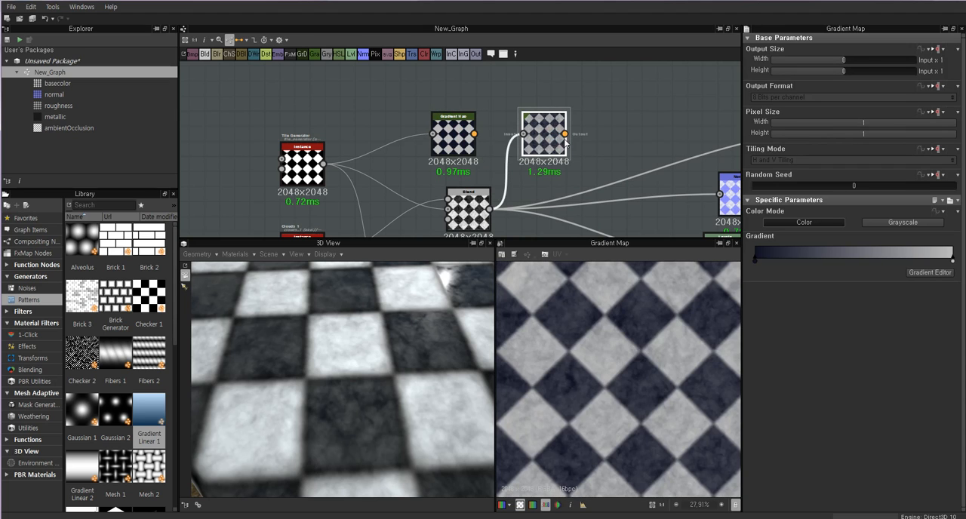
double_click(463, 136)
click(558, 134)
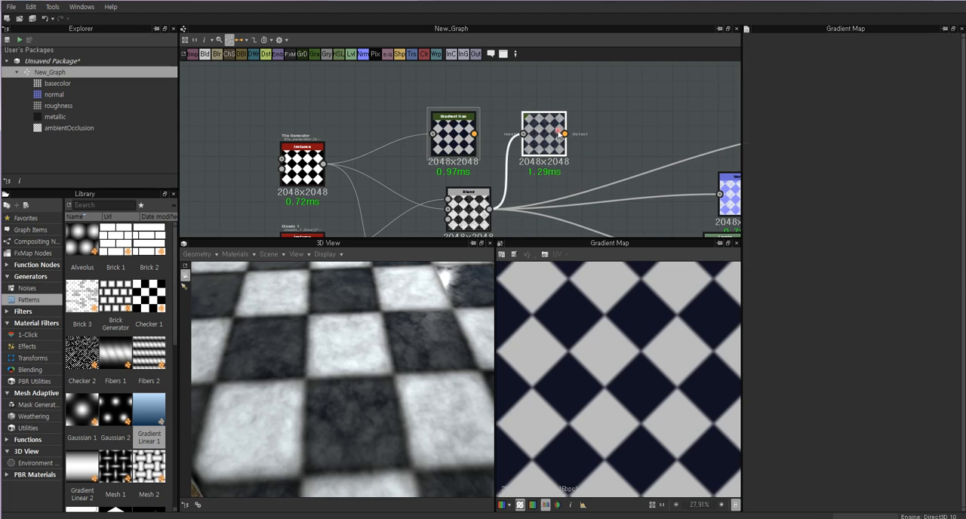
click(472, 211)
click(549, 132)
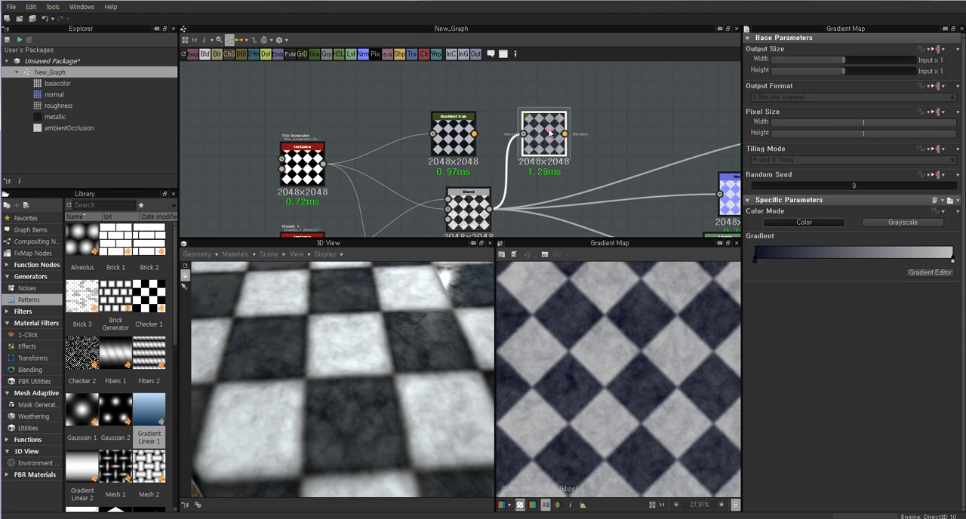
Open the gradient of the Blend's Gradient Map for editing and add a color key at position 0.33.
click(929, 274)
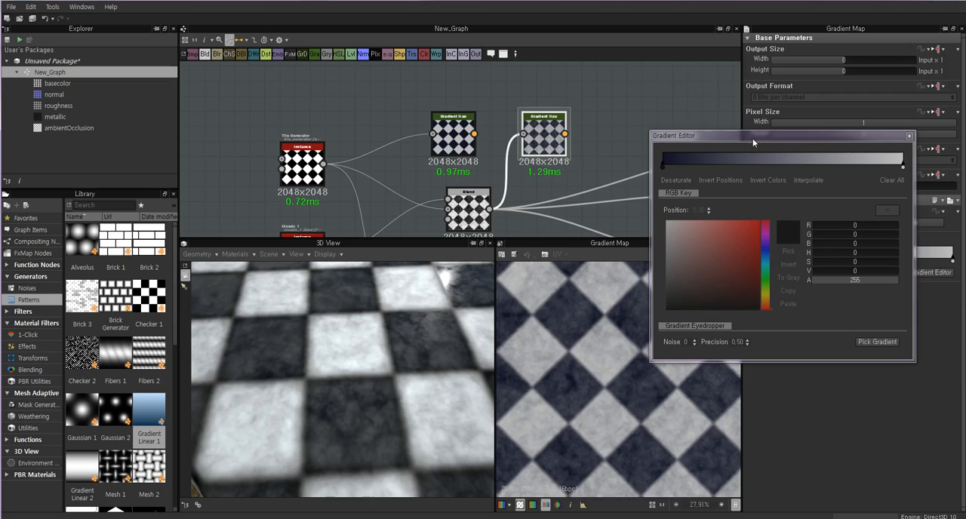
drag(752, 138, 733, 180)
click(744, 209)
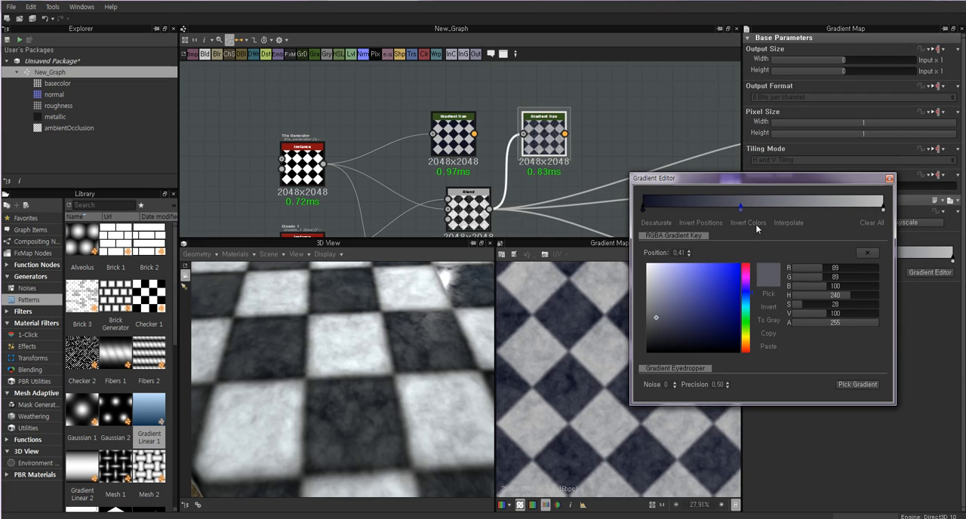
drag(740, 211, 722, 210)
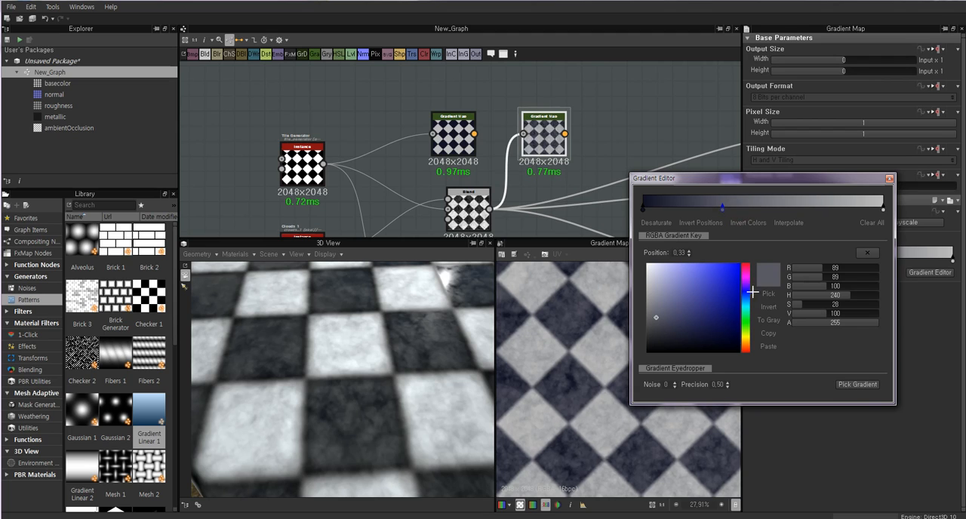
Recolor the key at position 0.33 to a dark reddish brown with hue 348.
drag(752, 292, 746, 265)
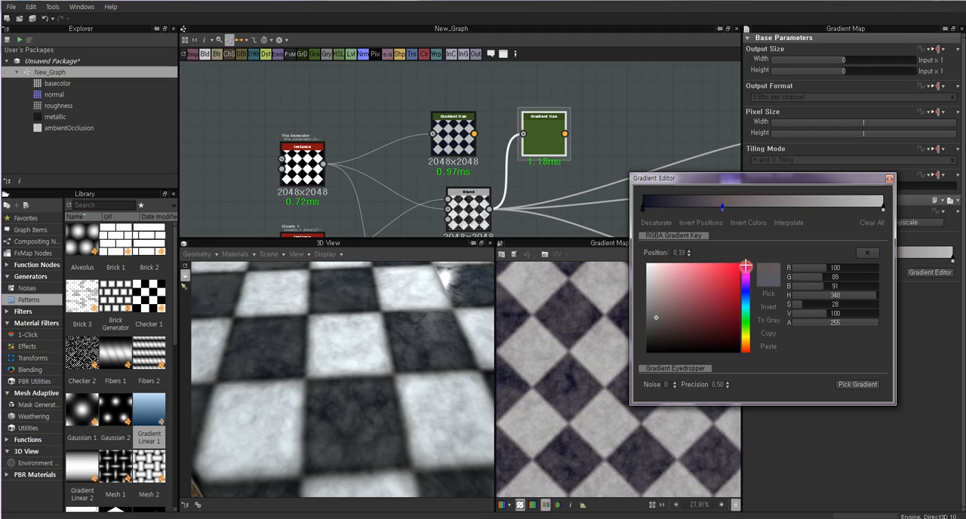
mouse_move(662, 323)
mouse_down()
mouse_move(671, 334)
mouse_move(654, 333)
mouse_move(664, 334)
mouse_up()
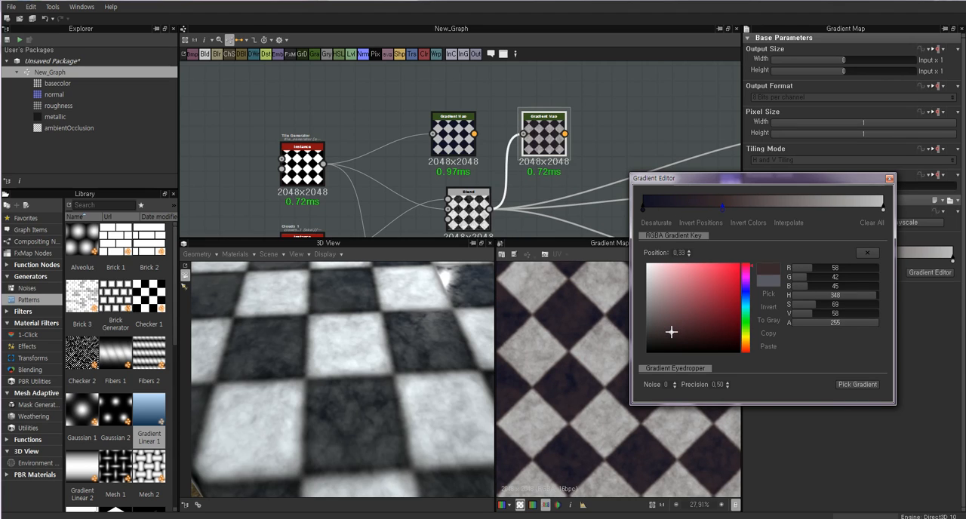
drag(671, 331, 673, 335)
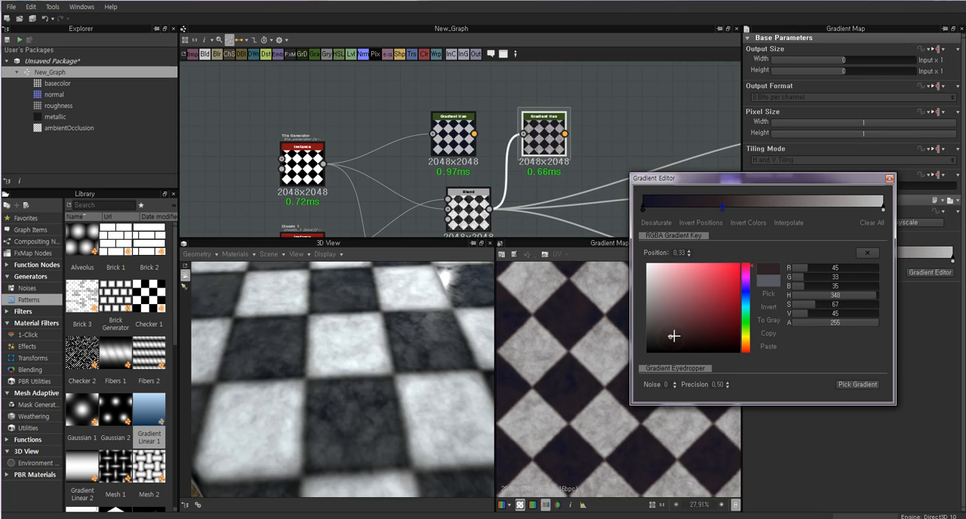
click(680, 334)
Add another gradient key in the dark navy section at position 0.14.
drag(651, 209, 679, 210)
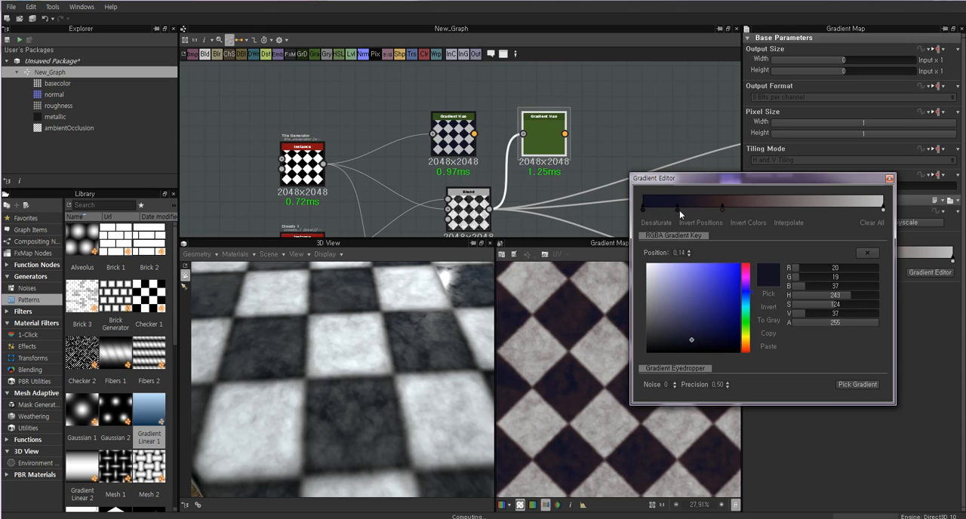
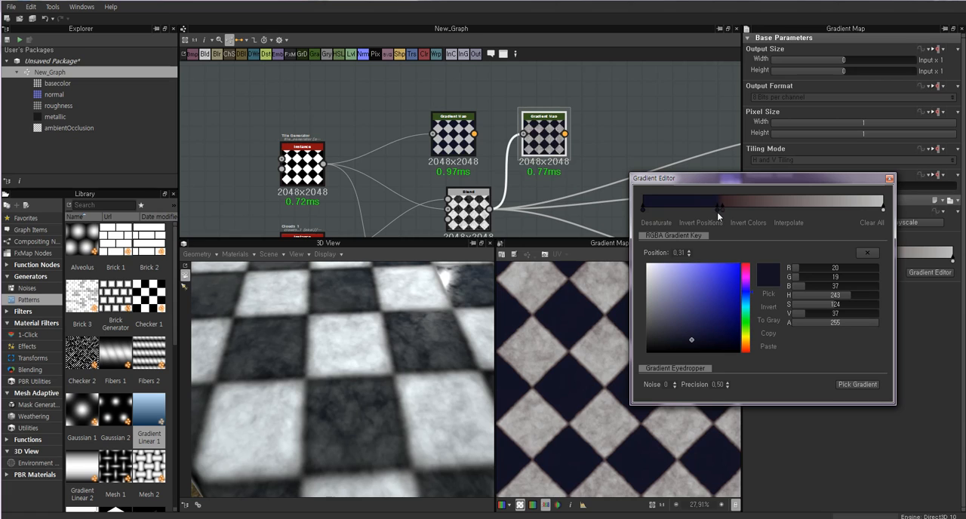
Move the dark navy gradient key to position 0.35, just past the reddish brown key.
mouse_move(716, 212)
mouse_down()
mouse_move(733, 212)
mouse_move(716, 211)
mouse_up()
scroll(577, 321, up, 4)
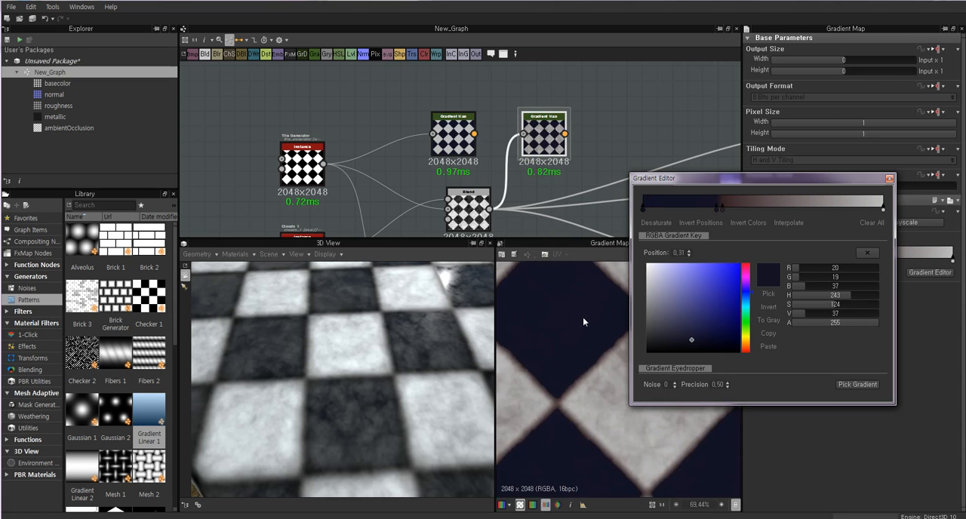
mouse_move(718, 212)
mouse_down()
mouse_move(688, 214)
mouse_move(727, 215)
mouse_up()
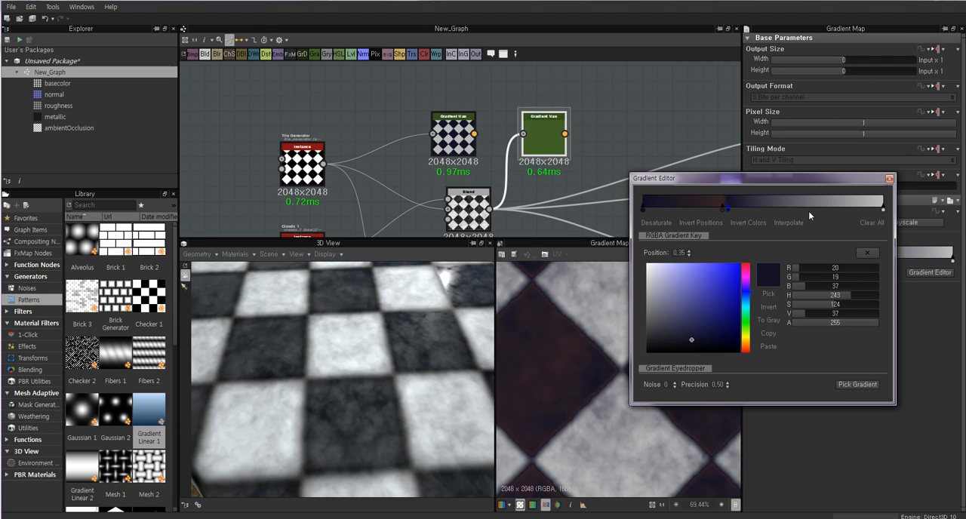
Brighten the gradient's end key to light gray with RGB 234 and add a light gray key at position 0.75.
click(884, 210)
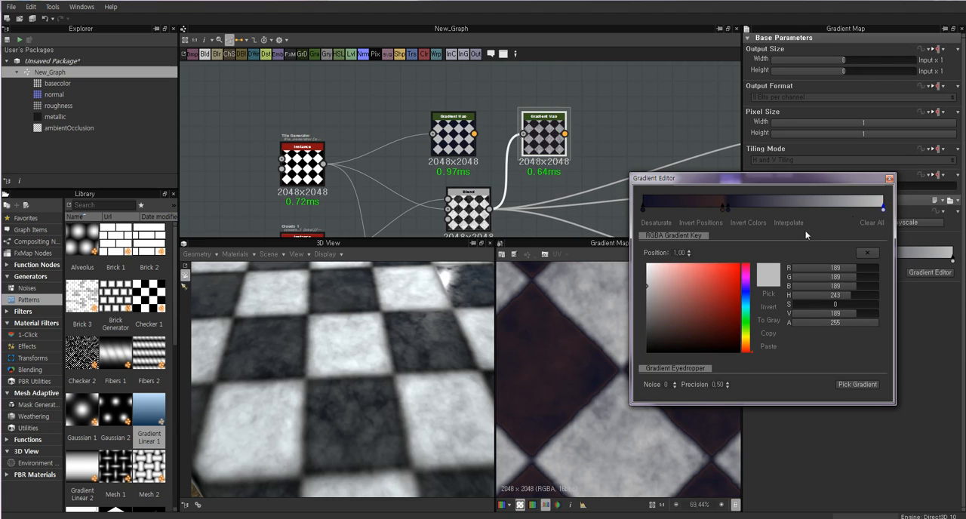
drag(699, 299, 646, 268)
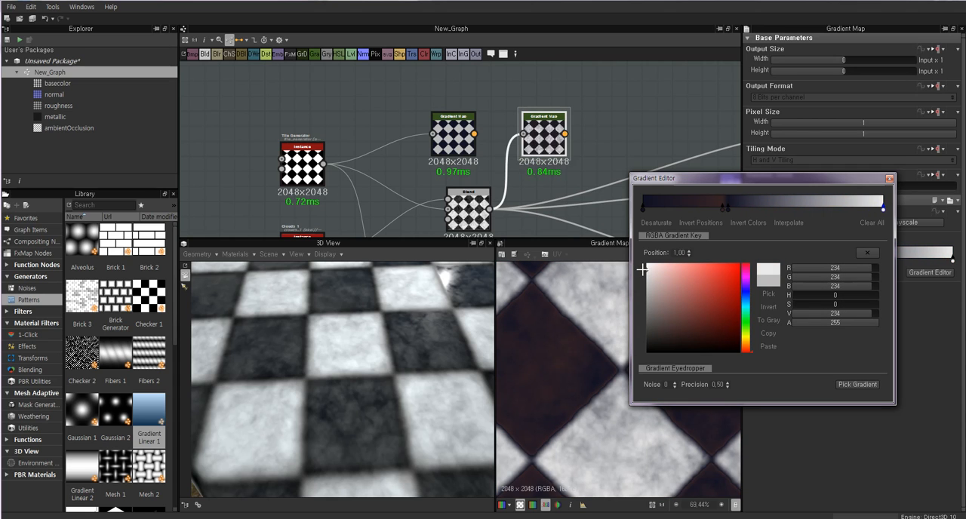
drag(864, 205, 822, 212)
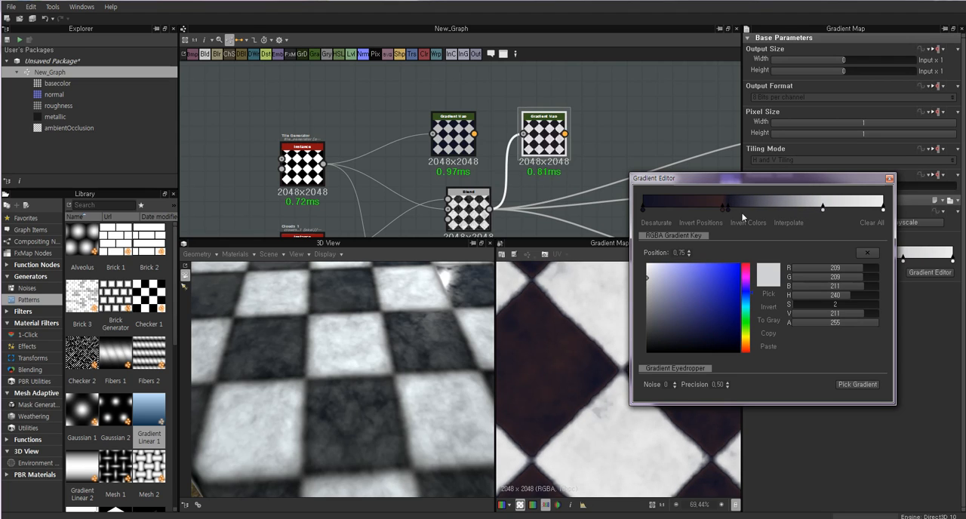
Add keys around the dark-to-light transition, recolor the one at 0.76 to muted pink with RGB 144, 112, 131, and close the gradient editor.
drag(739, 201, 826, 217)
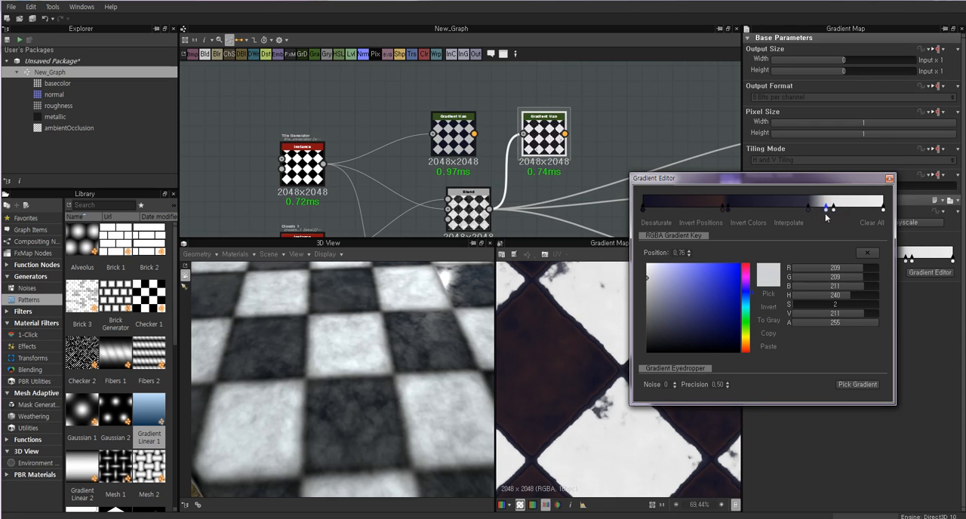
click(657, 298)
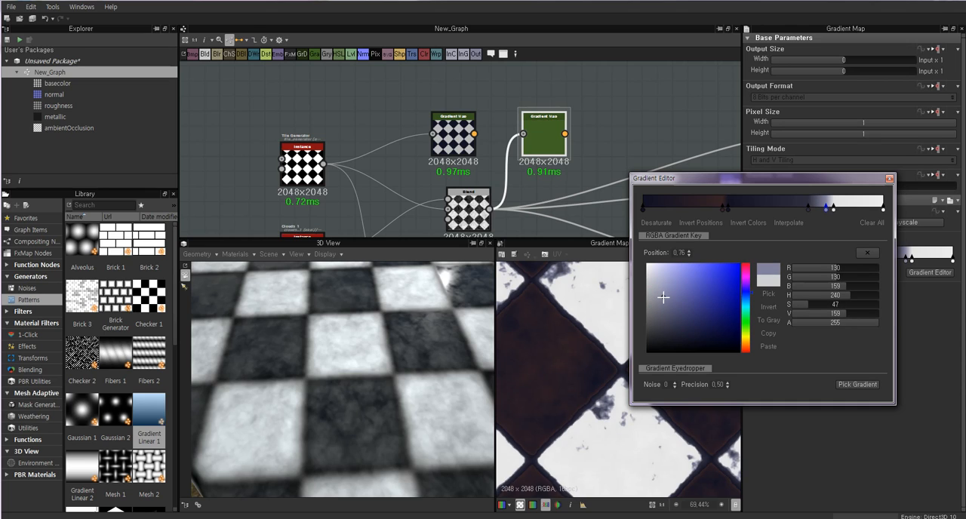
drag(662, 297, 664, 301)
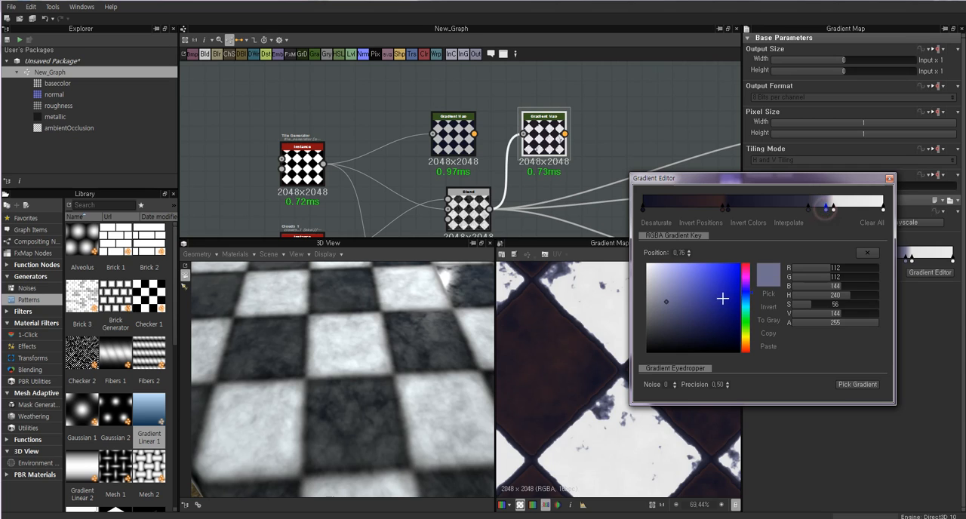
click(745, 272)
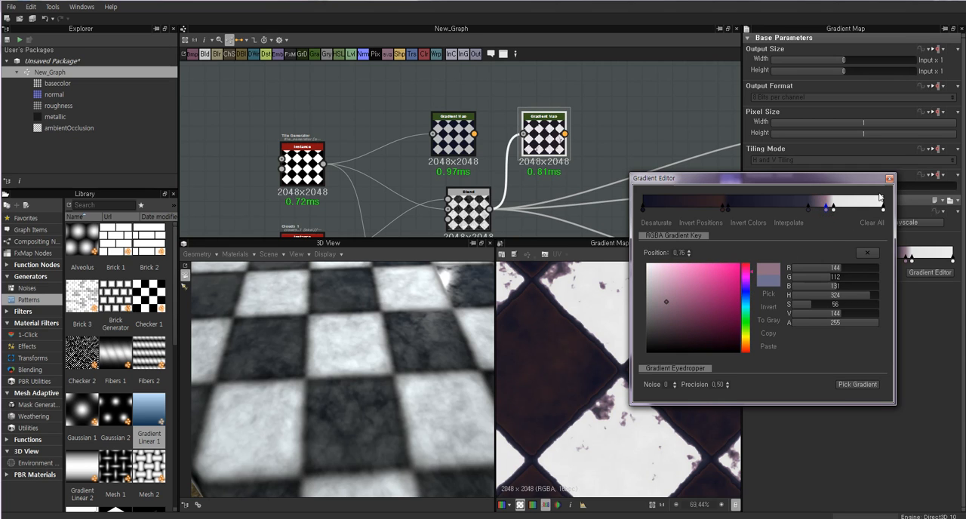
click(888, 179)
Spread the two Gradient Map nodes apart and connect the grungy Gradient Map to the Base Color output.
scroll(614, 328, down, 5)
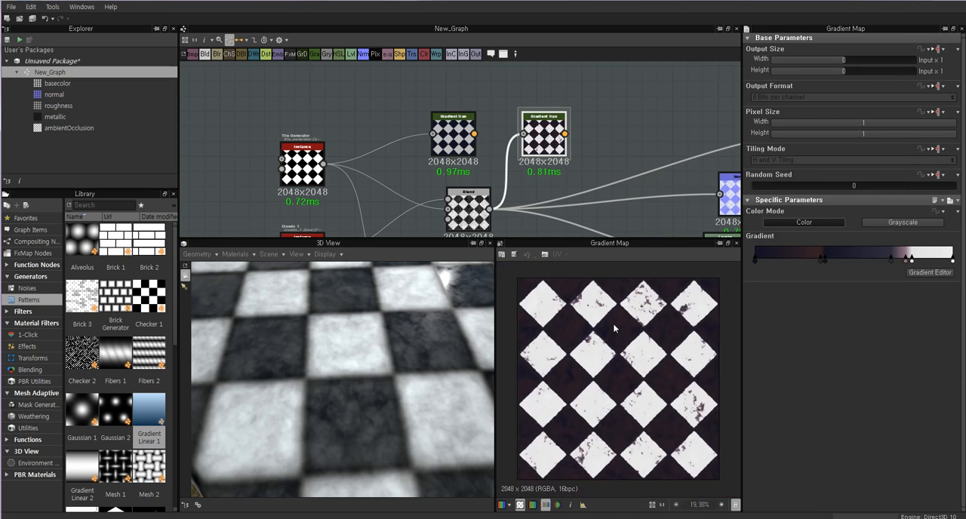
scroll(613, 329, down, 2)
click(589, 134)
drag(545, 117, 545, 148)
drag(454, 116, 508, 71)
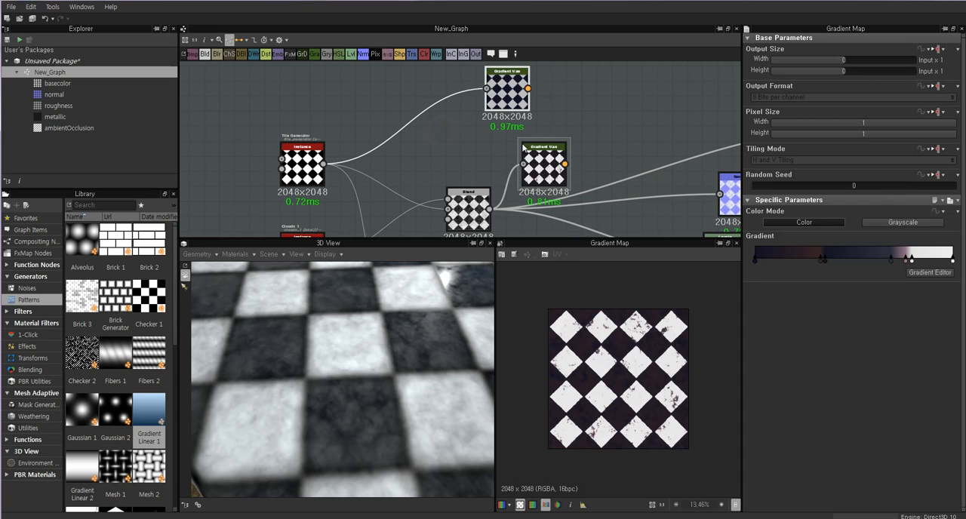
drag(523, 148, 518, 152)
middle_drag(730, 151, 675, 150)
scroll(527, 148, down, 1)
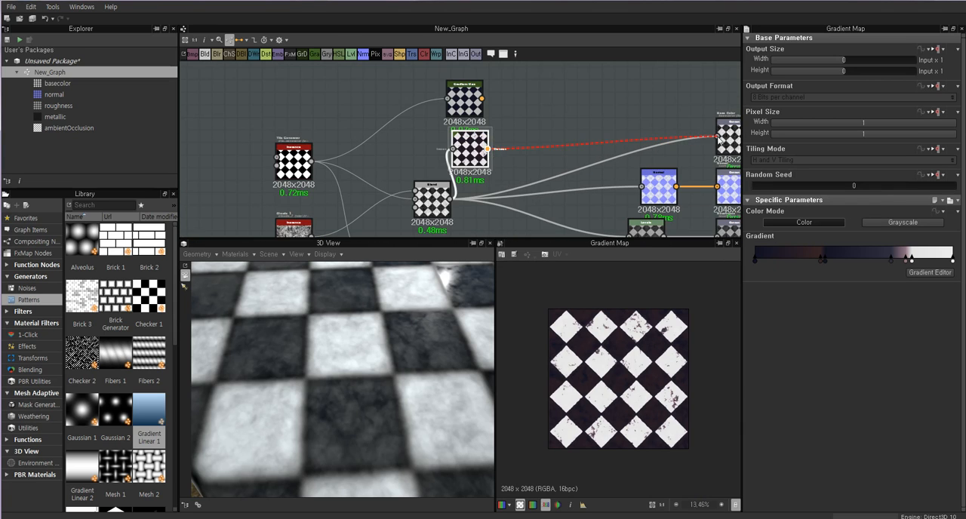
drag(720, 138, 717, 137)
Examine the grungy checker color on the cube in the 3D view from several angles and distances.
drag(381, 370, 400, 347)
scroll(418, 341, up, 3)
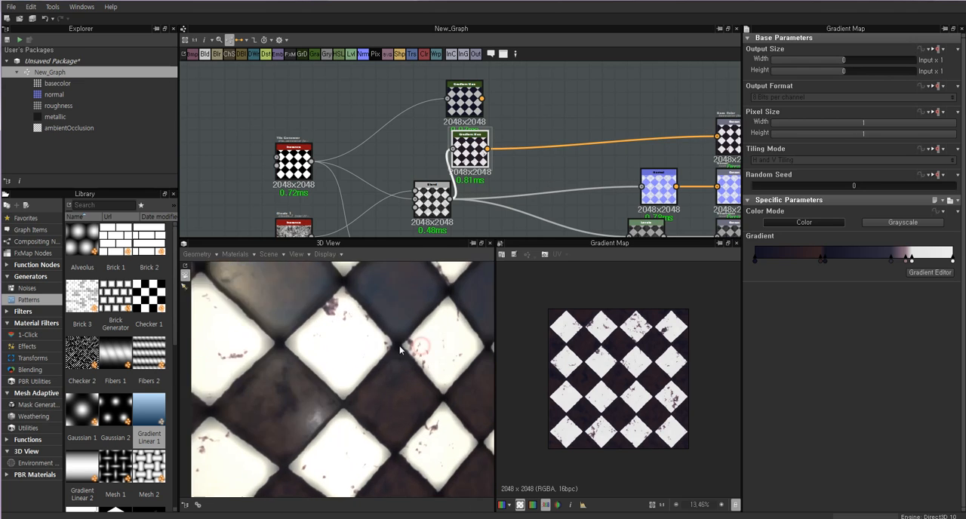
scroll(389, 349, down, 5)
drag(365, 357, 356, 363)
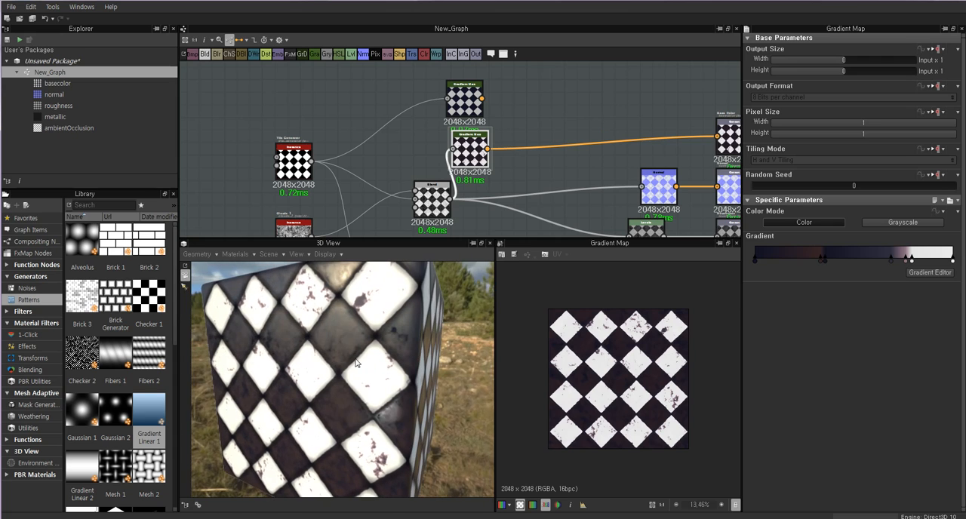
drag(305, 304, 306, 316)
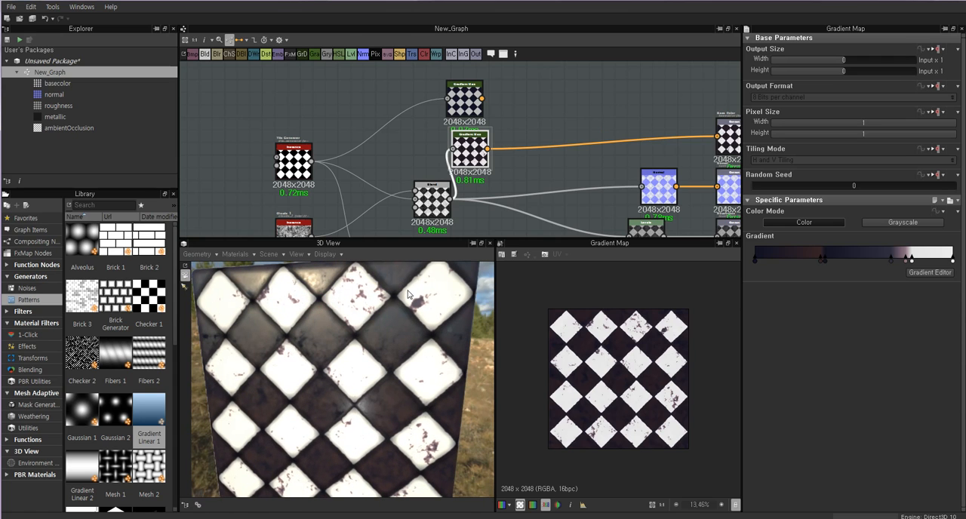
scroll(324, 340, up, 5)
scroll(324, 336, down, 4)
Shift the grungy Gradient Map aside and compare the previews of the Blend, Normal and both Gradient Map nodes.
drag(474, 149, 498, 161)
double_click(427, 201)
double_click(495, 161)
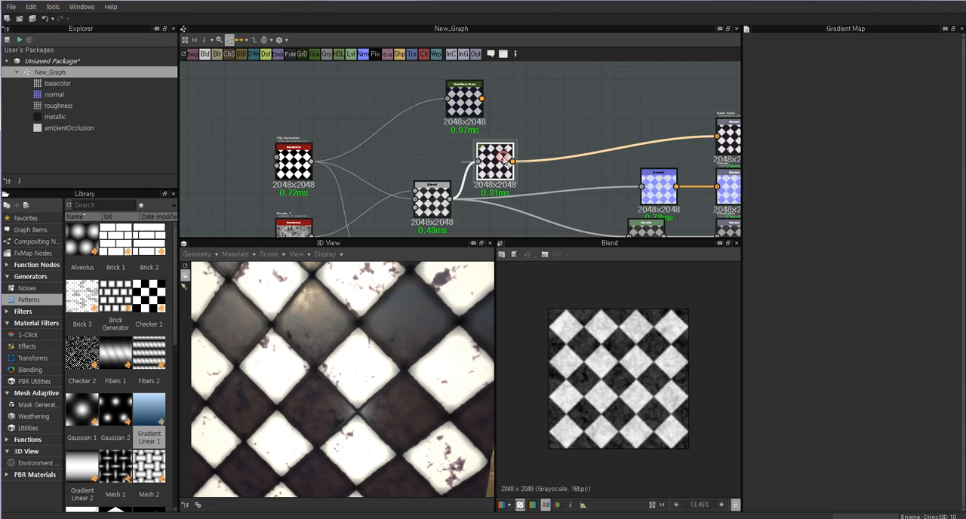
middle_drag(605, 181, 572, 160)
double_click(626, 158)
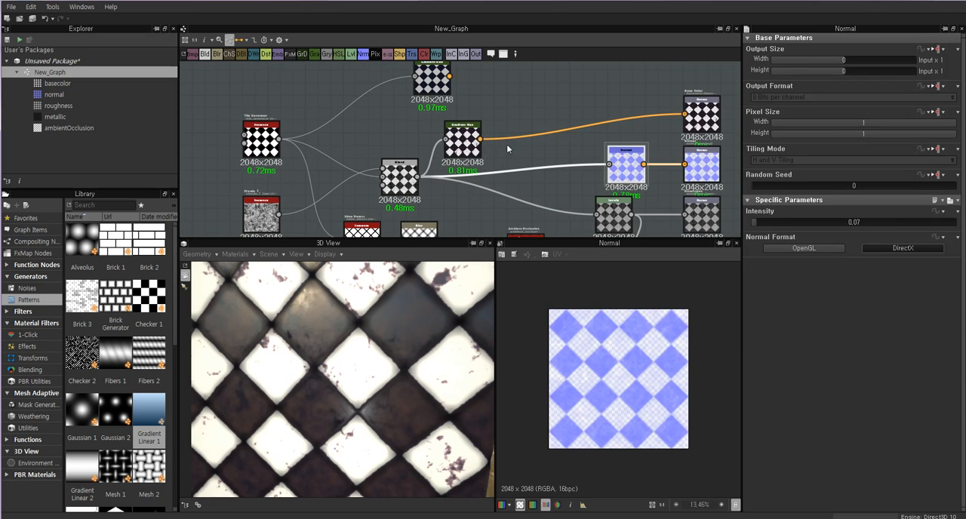
double_click(431, 76)
middle_drag(491, 90, 497, 128)
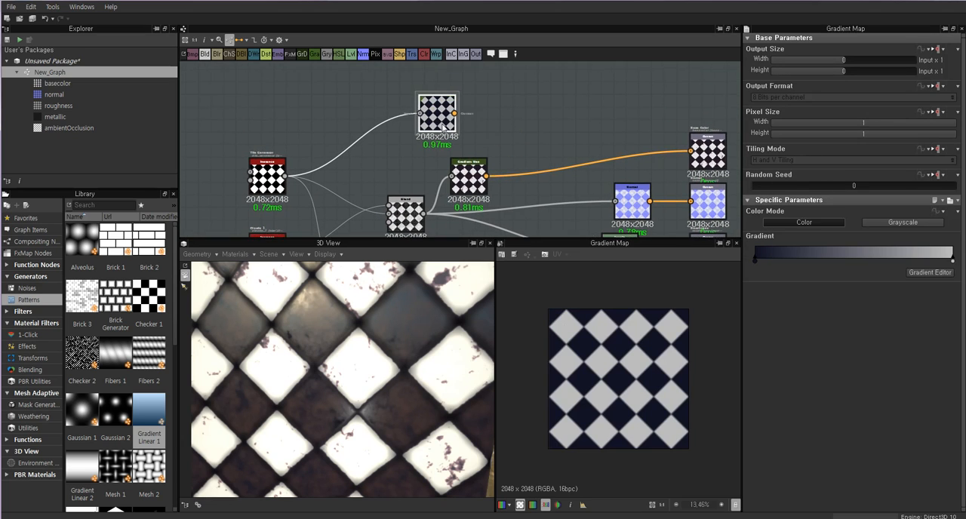
double_click(472, 186)
double_click(443, 119)
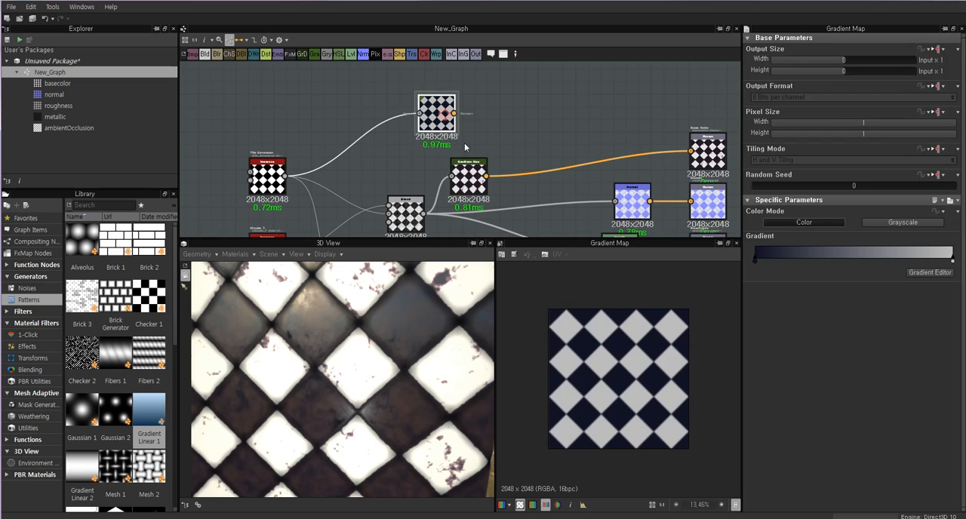
double_click(482, 176)
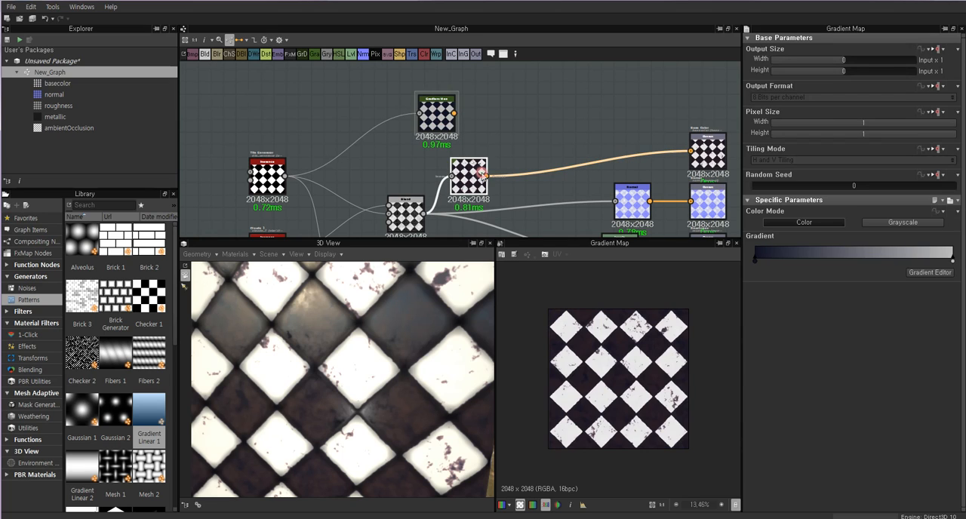
Add a new Blend node beside the two Gradient Maps and space the nodes for wiring.
right_click(510, 130)
click(538, 157)
drag(476, 179, 463, 173)
double_click(445, 111)
double_click(457, 172)
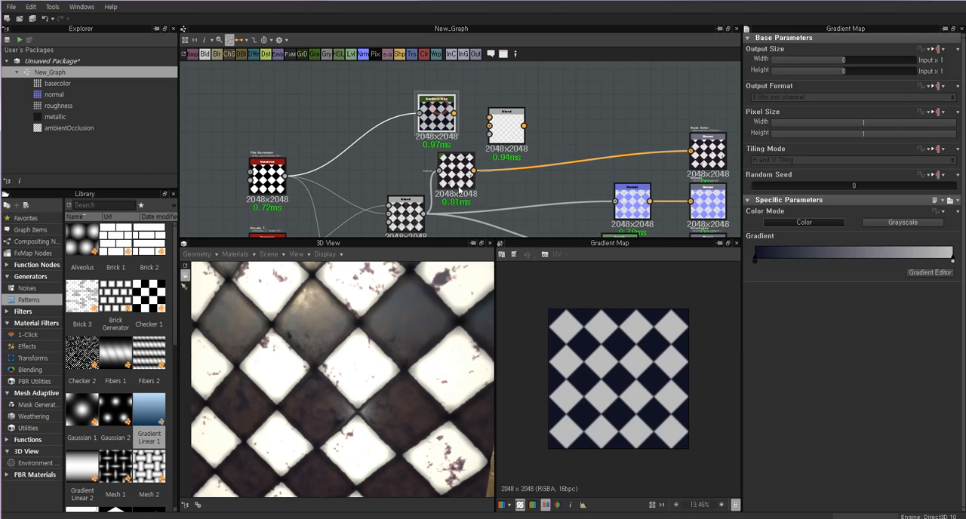
double_click(520, 126)
drag(520, 126, 532, 126)
Connect the clean Gradient Map to the new Blend's background and the grungy one to its foreground, and preview the Blend.
double_click(430, 113)
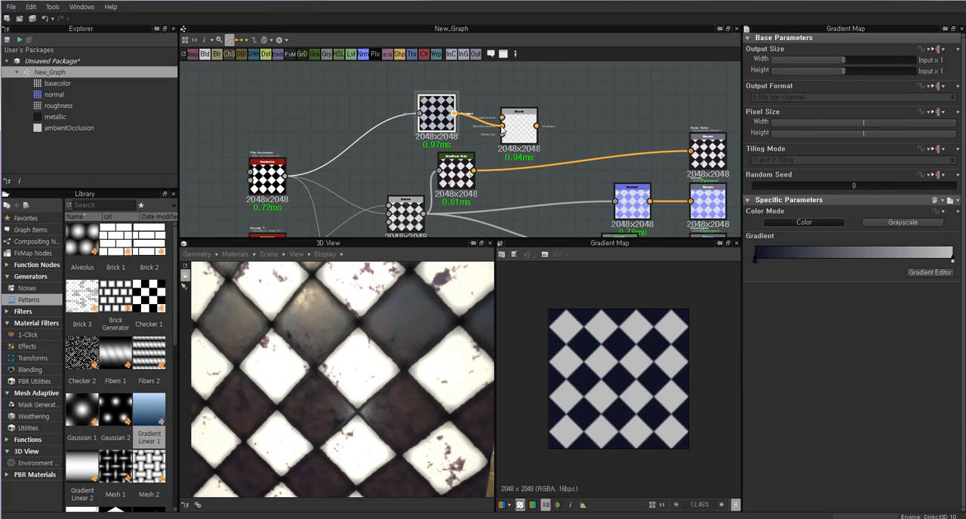
drag(502, 129, 502, 127)
click(519, 126)
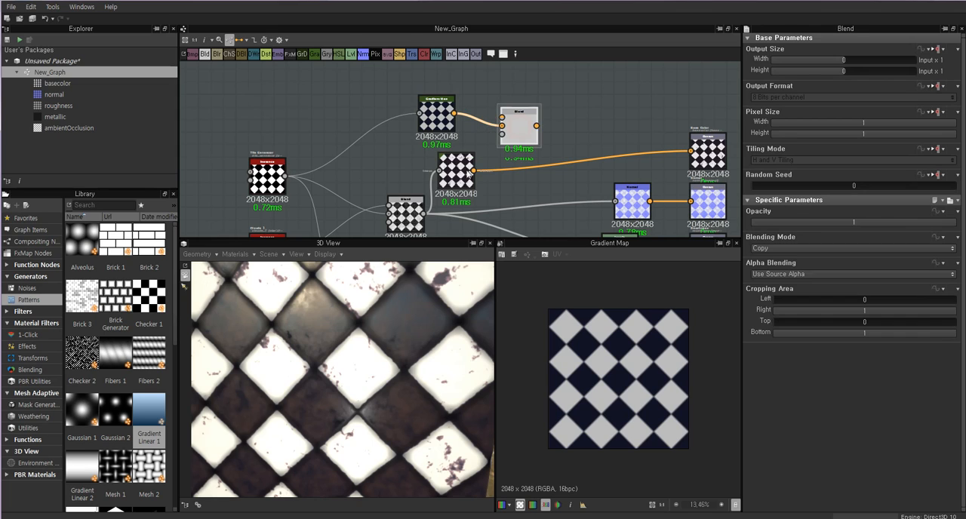
double_click(457, 167)
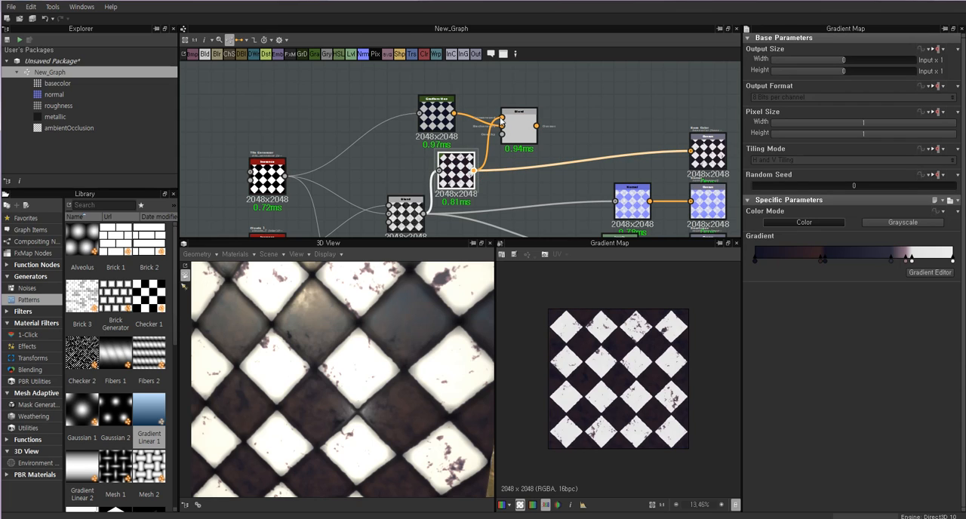
drag(501, 121, 501, 126)
double_click(519, 128)
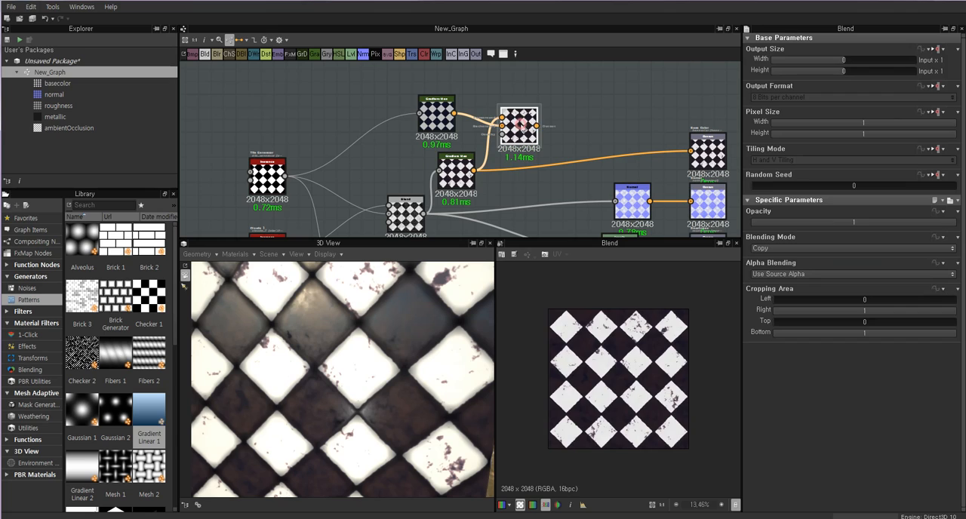
Set the new Blend's blending mode to Overlay and test its opacity slider, ending at 1.
click(783, 249)
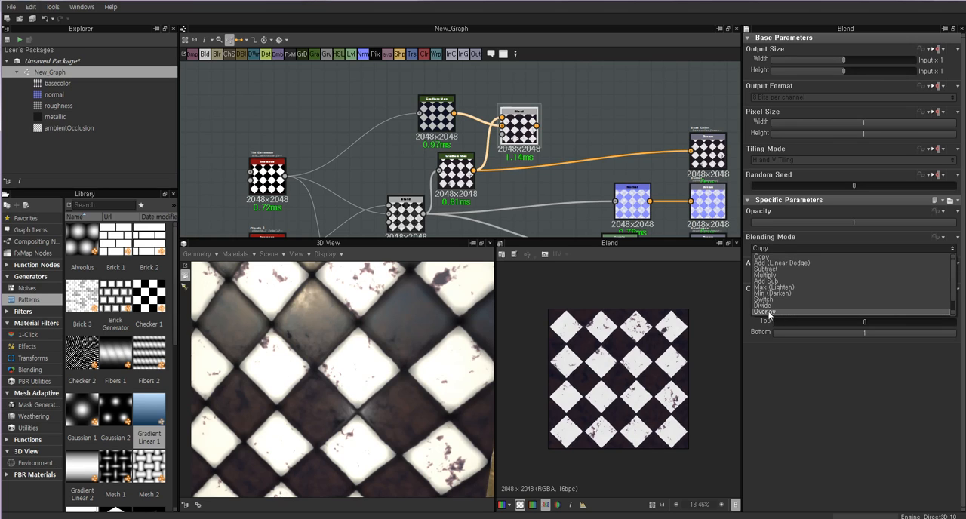
scroll(774, 312, down, 1)
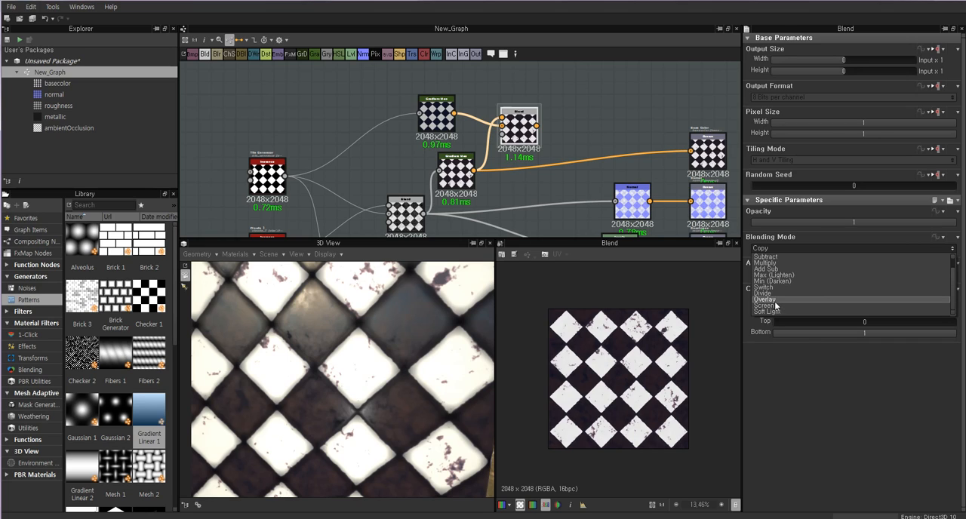
click(775, 301)
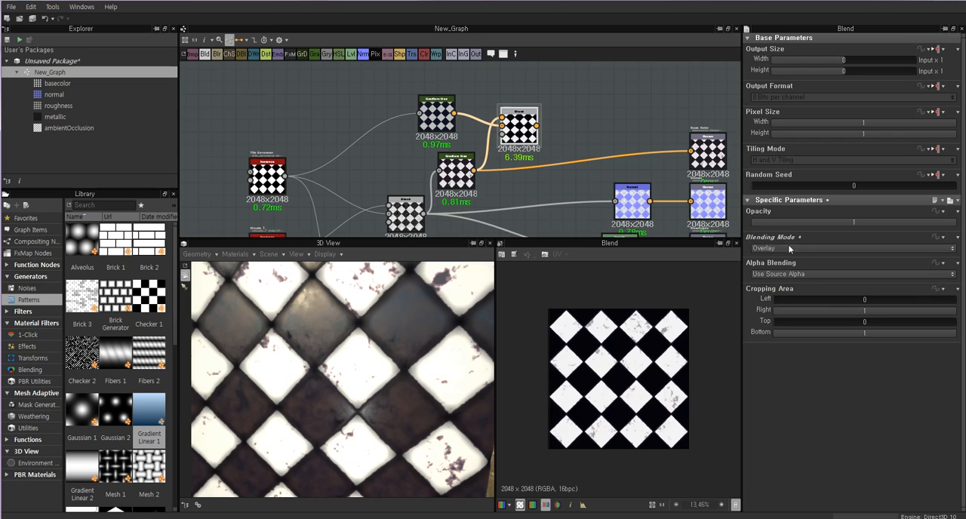
scroll(625, 361, up, 6)
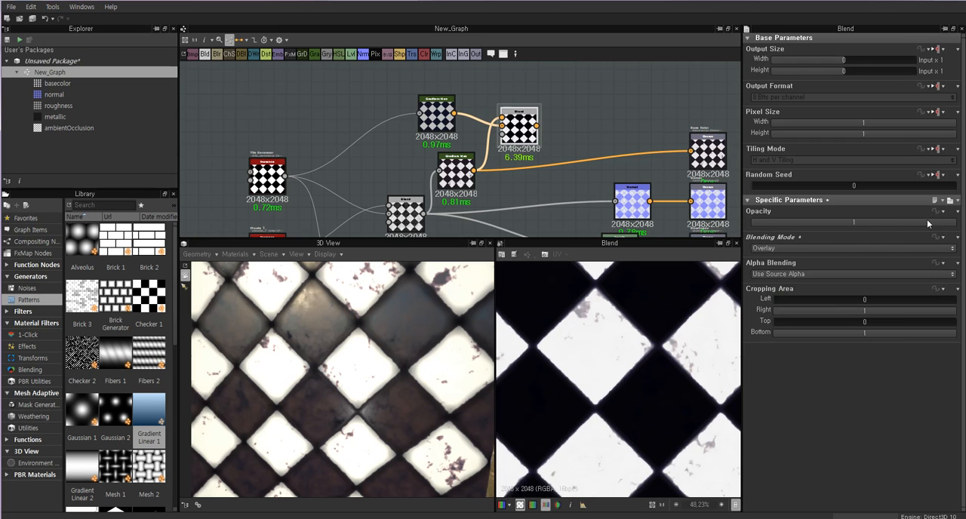
mouse_move(936, 220)
mouse_down()
mouse_move(755, 224)
mouse_move(952, 220)
mouse_up()
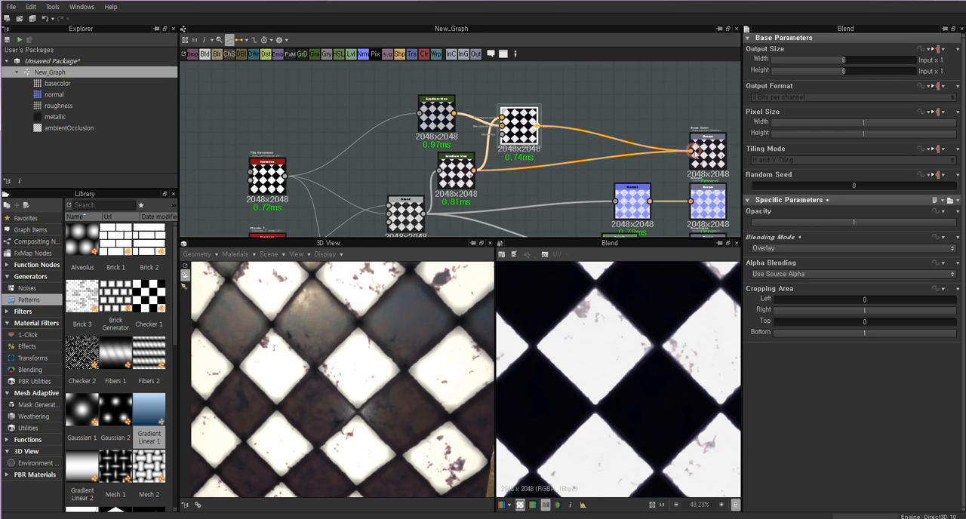
Feed the Overlay Blend into the Base Color output and set its opacity to 0.88.
drag(693, 150, 536, 162)
drag(521, 127, 530, 129)
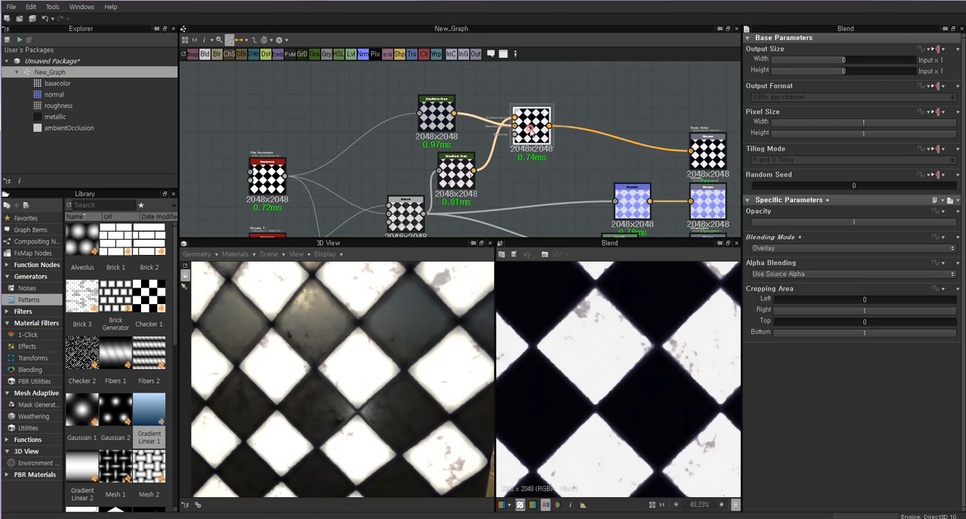
mouse_move(917, 223)
mouse_down()
mouse_move(787, 222)
mouse_move(953, 226)
mouse_move(932, 226)
mouse_up()
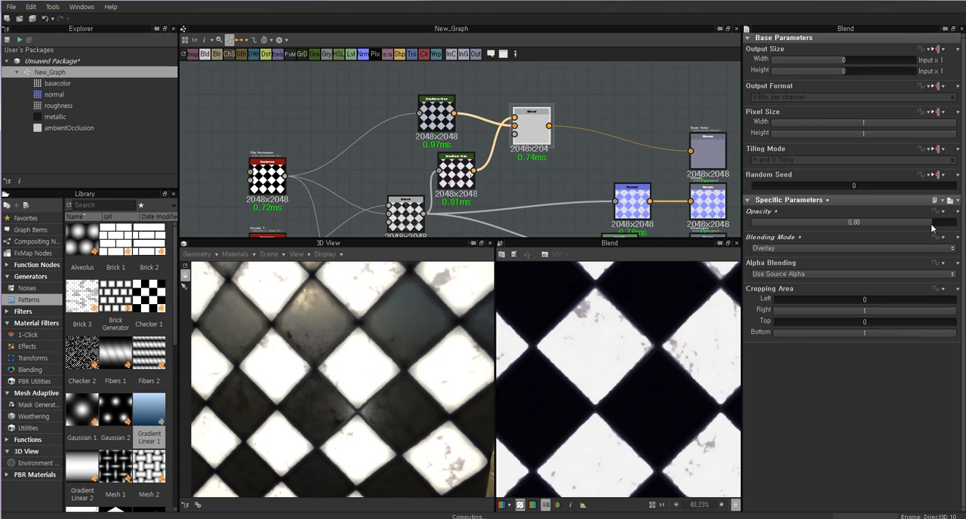
Inspect the Overlay-blended base color on the 3D cube up close and from farther away.
drag(358, 380, 352, 323)
scroll(381, 356, down, 5)
scroll(351, 348, up, 5)
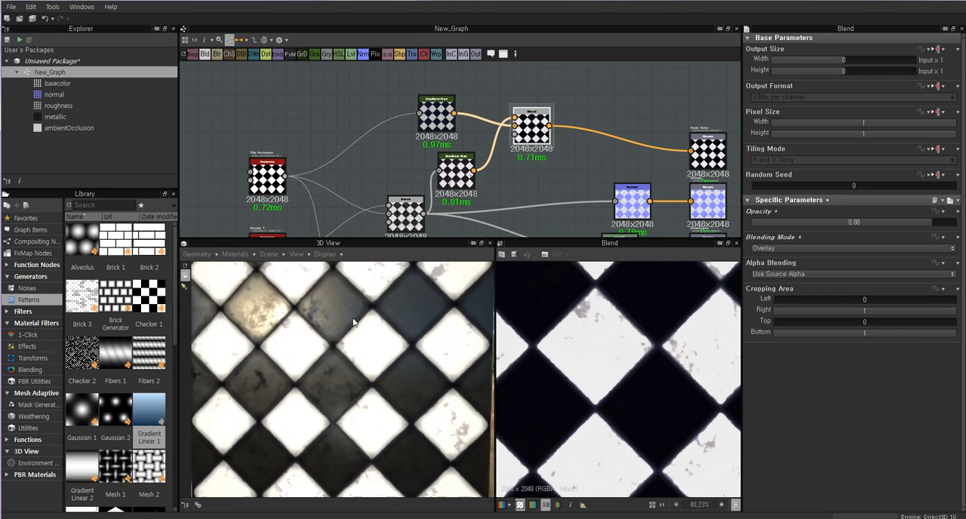
scroll(353, 355, down, 5)
drag(355, 383, 384, 378)
scroll(346, 364, up, 5)
scroll(386, 344, down, 5)
Review the Normal, grungy Gradient Map and Overlay Blend nodes in the graph.
click(533, 173)
middle_drag(532, 173, 540, 142)
click(647, 167)
scroll(618, 350, down, 2)
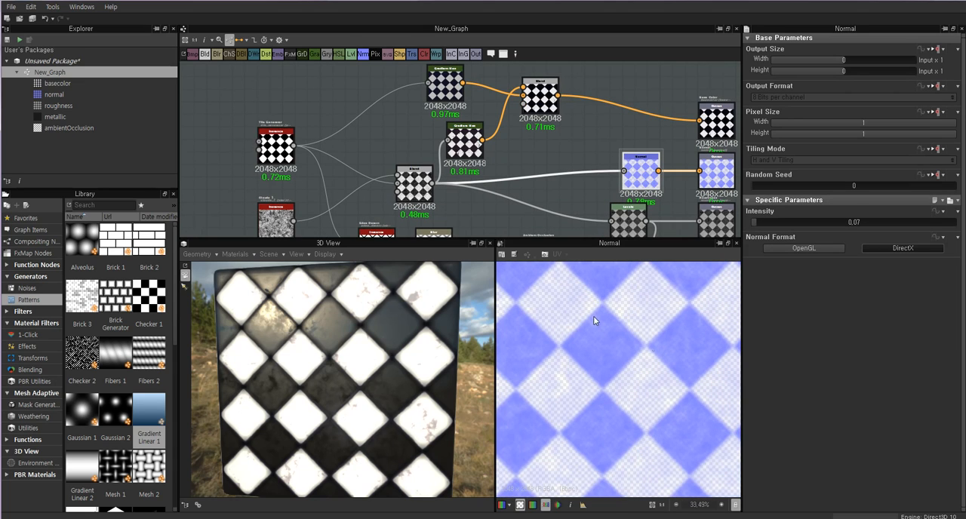
click(462, 141)
click(541, 104)
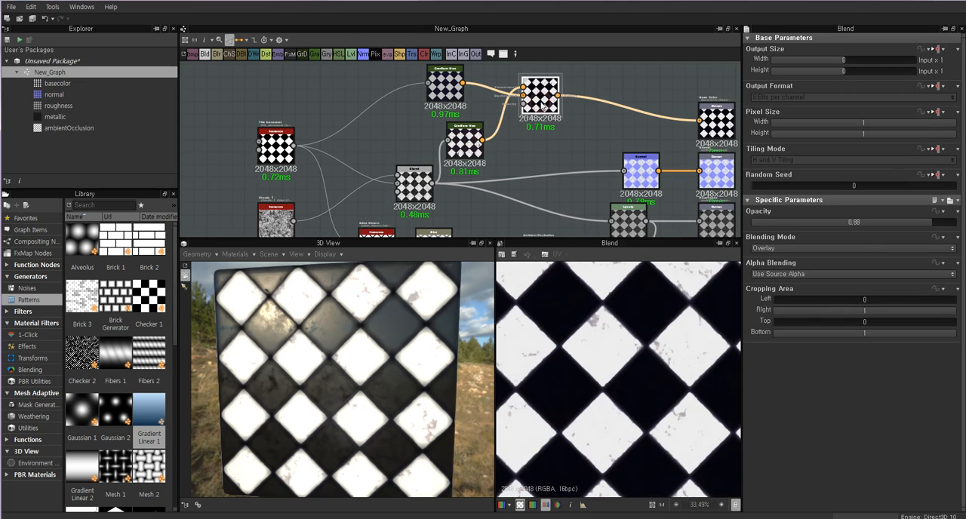
Add a second Normal node above the existing one and feed it from the Overlay Blend, letting it be converted to grayscale.
click(463, 141)
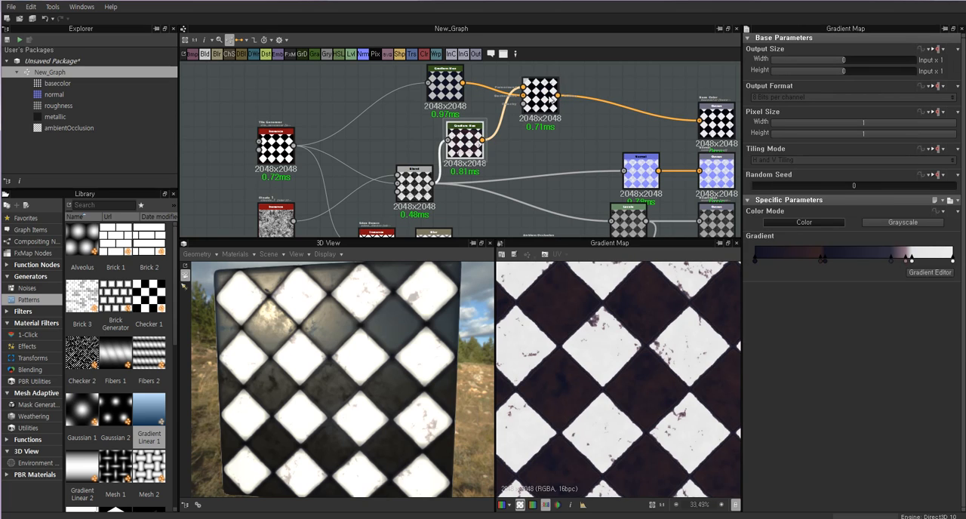
click(540, 97)
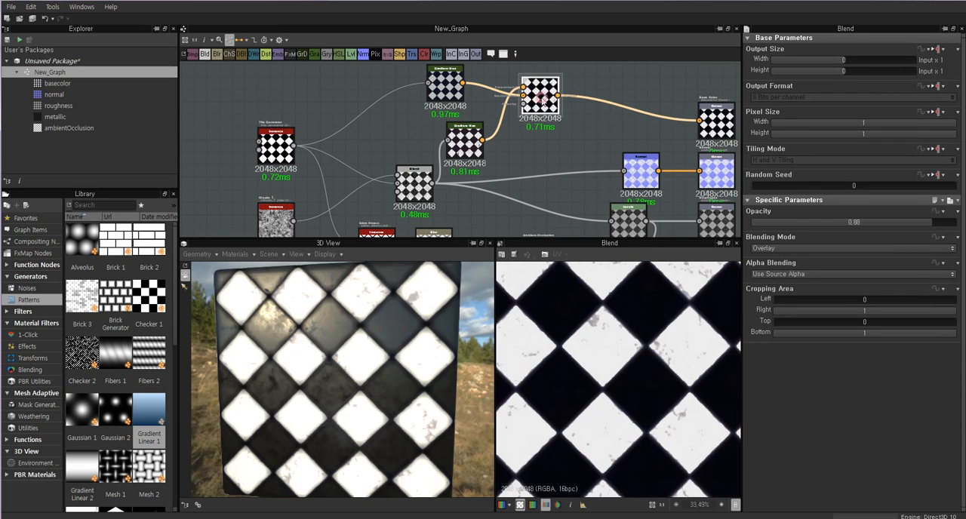
click(640, 163)
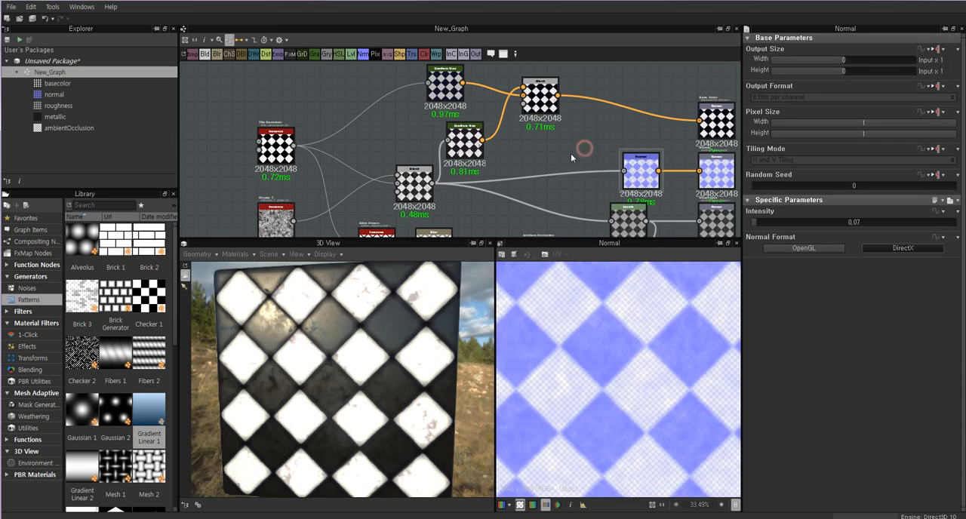
key(space)
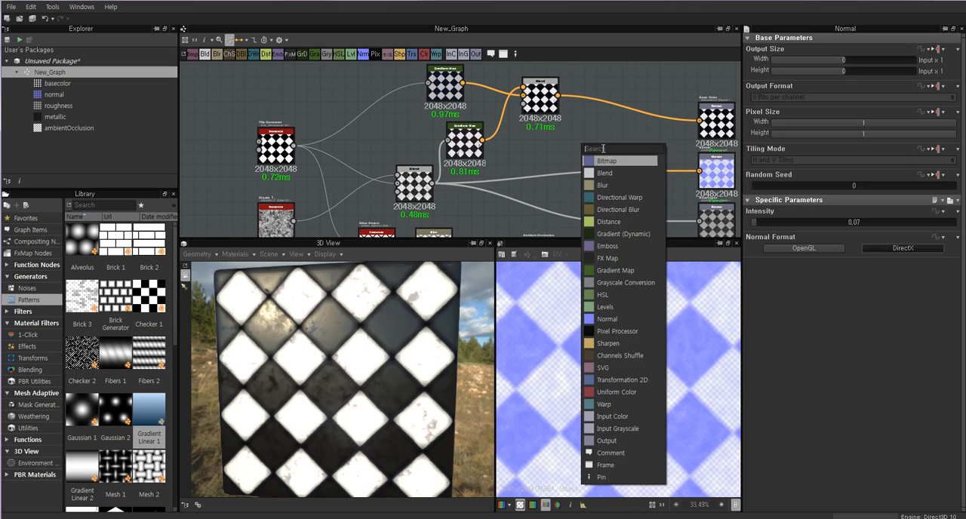
click(610, 319)
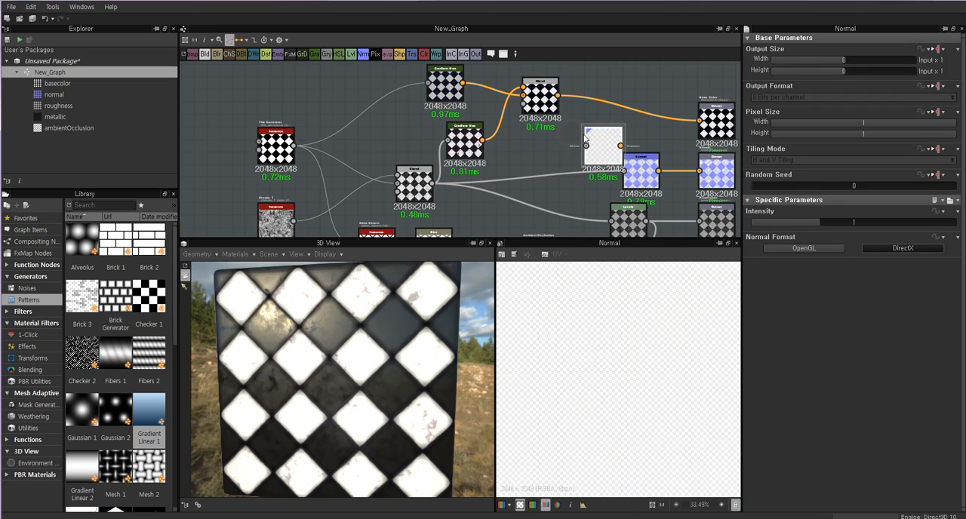
mouse_move(588, 149)
mouse_down()
mouse_move(611, 148)
mouse_move(592, 148)
mouse_up()
drag(546, 96, 525, 100)
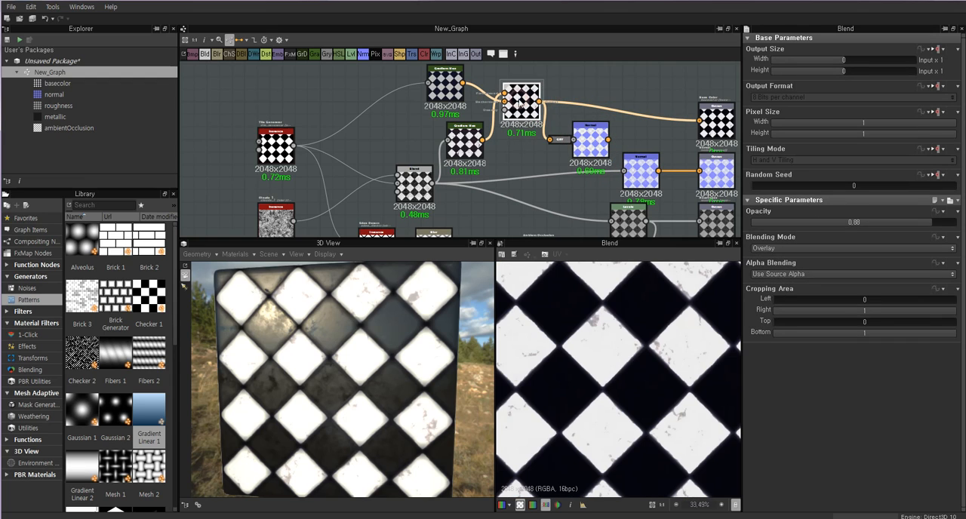
Examine the docked Grayscale Conversion, the new Normal node and the Overlay Blend, comparing their previews and connections.
scroll(603, 137, up, 3)
click(603, 136)
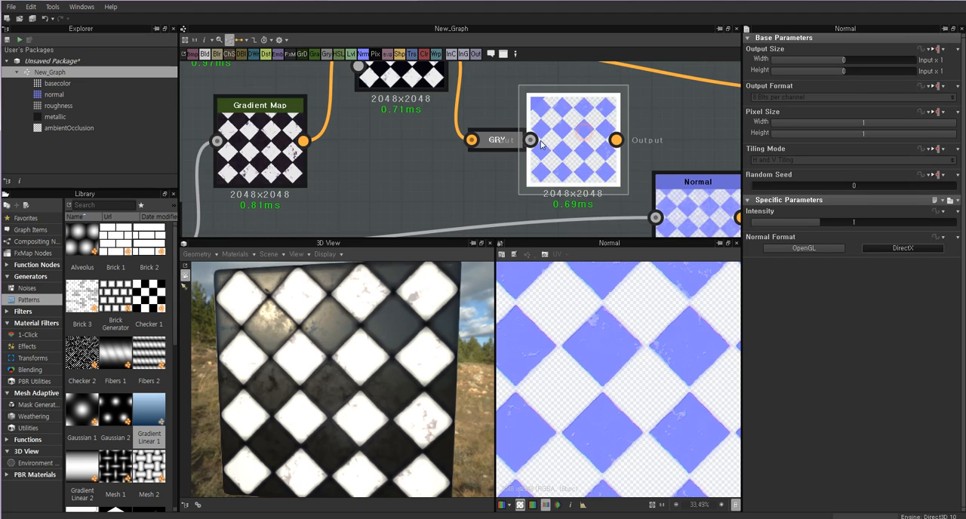
click(503, 143)
click(564, 137)
double_click(501, 142)
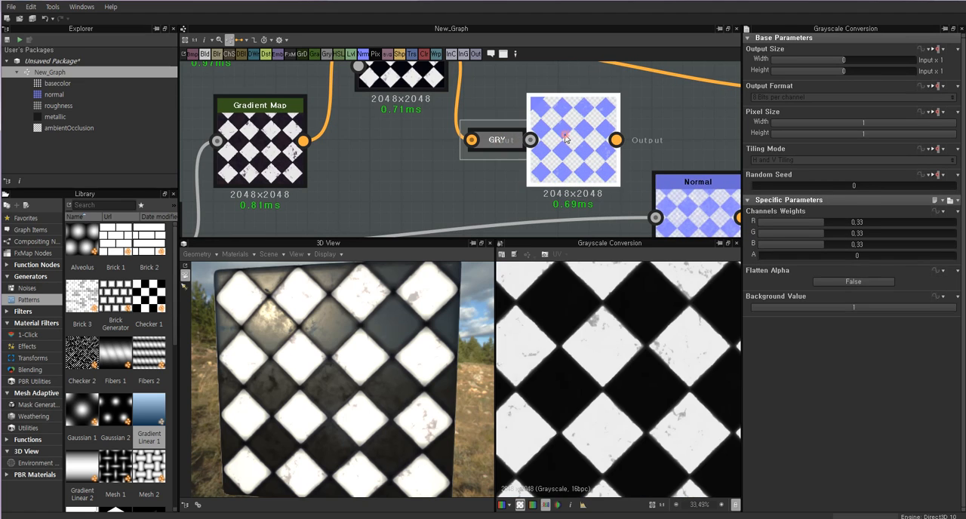
double_click(563, 137)
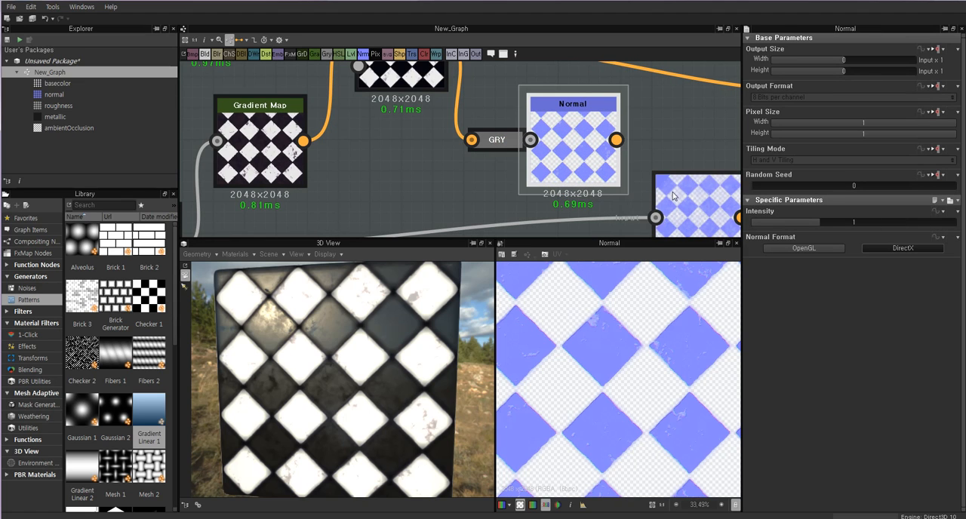
middle_drag(673, 196, 631, 153)
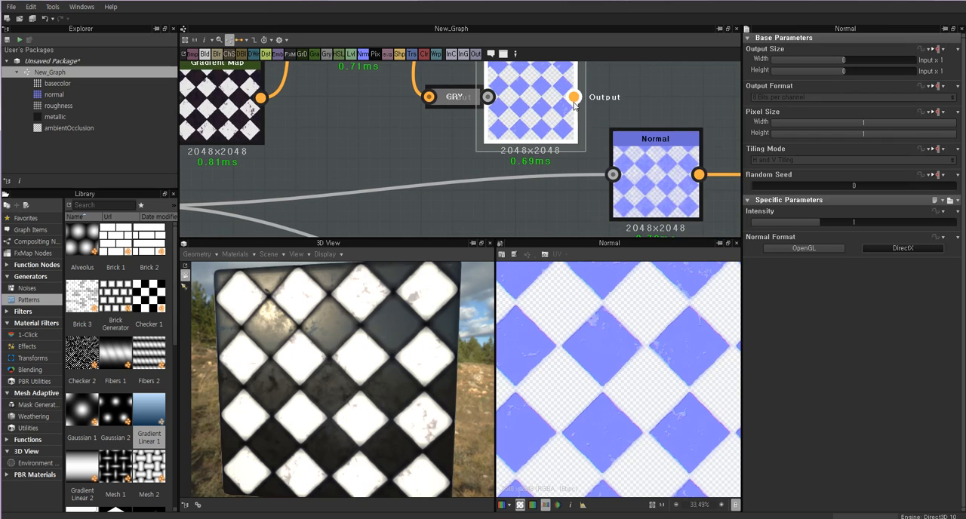
middle_drag(575, 98, 573, 116)
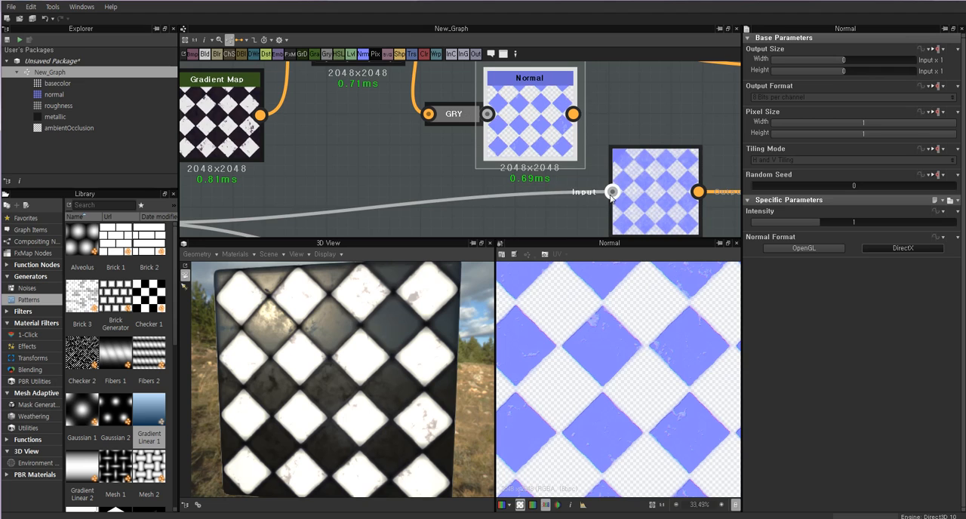
middle_drag(526, 190, 600, 190)
scroll(516, 187, down, 2)
middle_drag(452, 187, 520, 154)
click(350, 192)
middle_drag(542, 49, 525, 136)
click(520, 134)
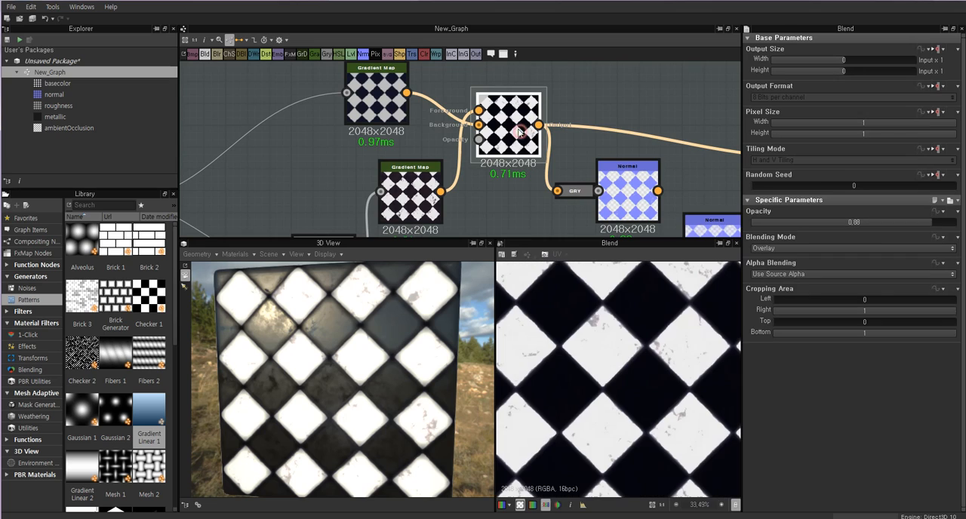
Undock the Grayscale Conversion node from the new Normal node and place the Overlay Blend beside the upper Gradient Map.
click(577, 192)
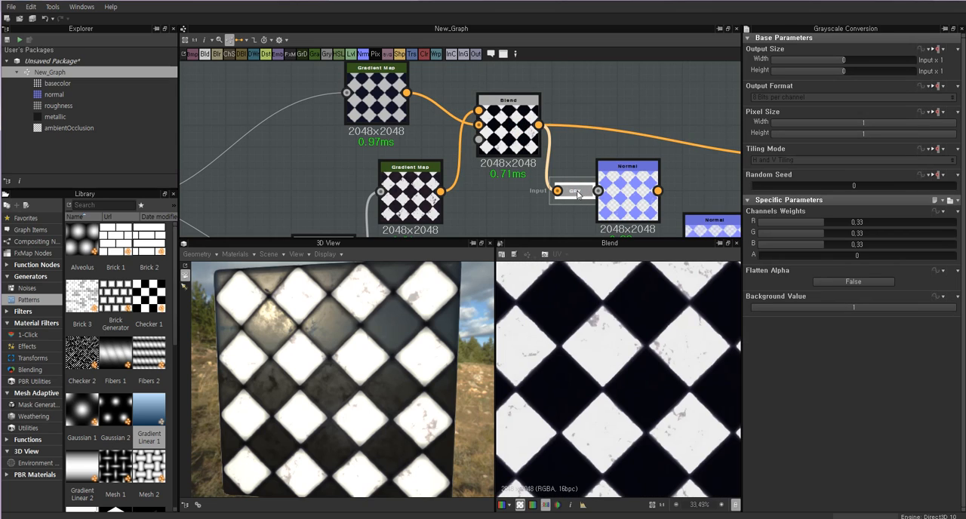
drag(577, 193, 599, 187)
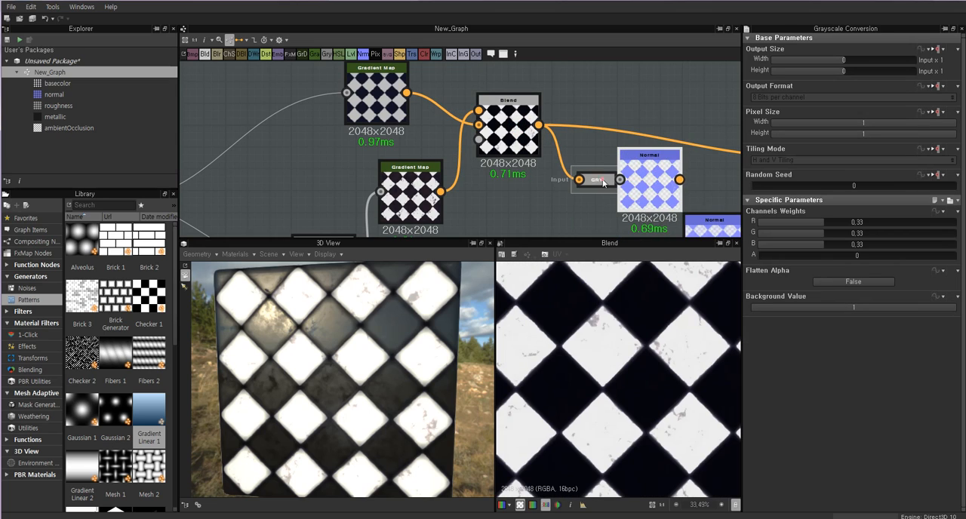
double_click(602, 181)
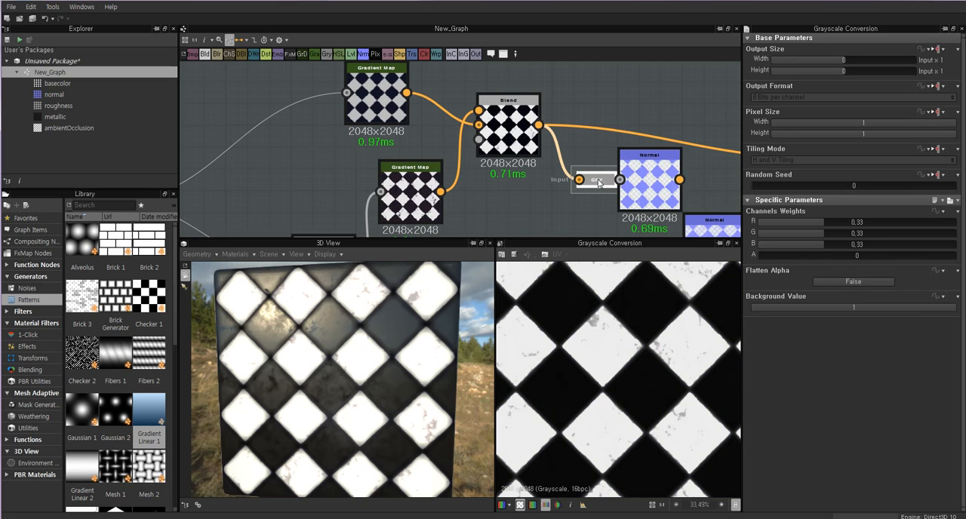
mouse_move(599, 184)
drag(638, 190, 521, 200)
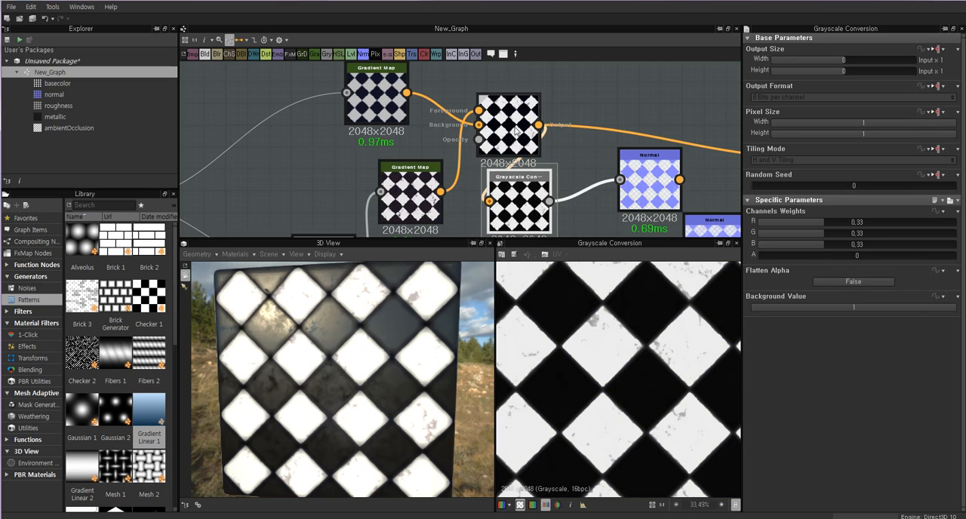
drag(508, 121, 476, 90)
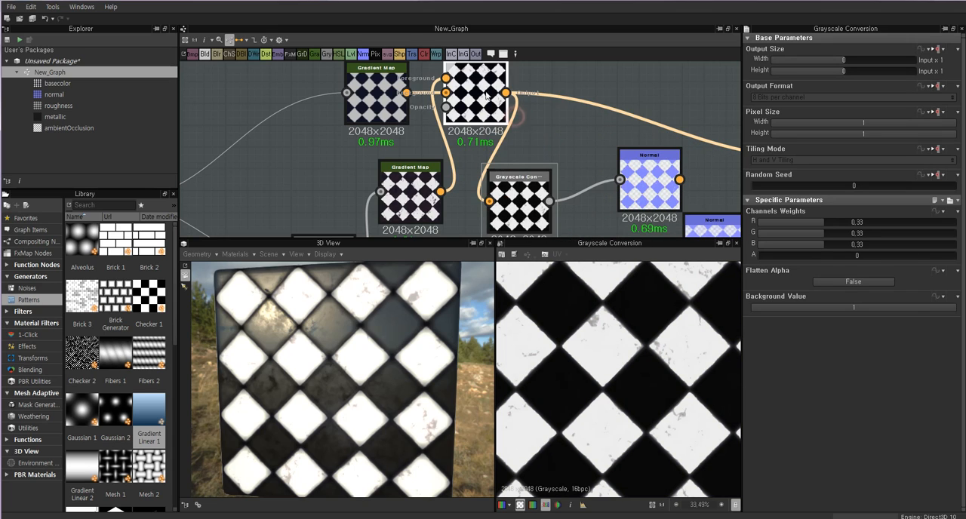
click(515, 212)
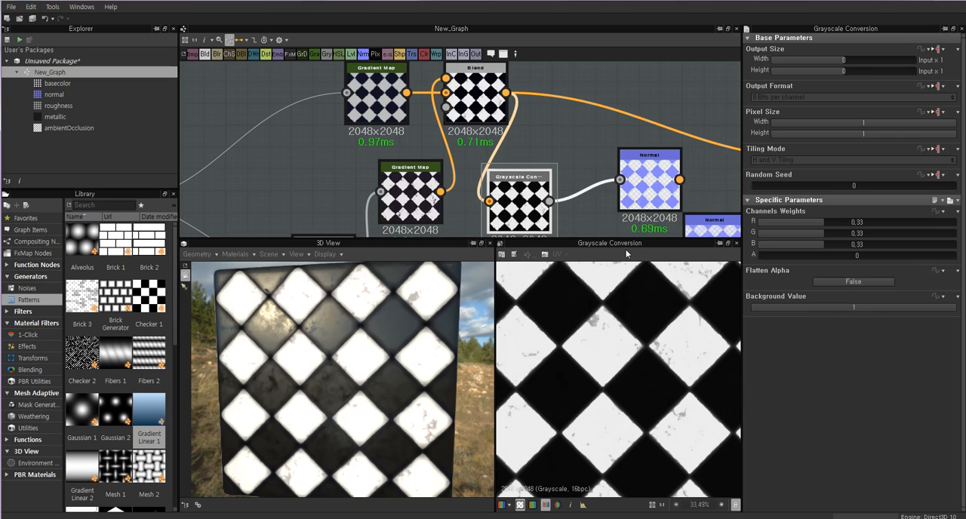
Dock and undock the Grayscale Conversion node at the new Normal node several times, leaving it undocked.
drag(523, 196, 545, 175)
key(d)
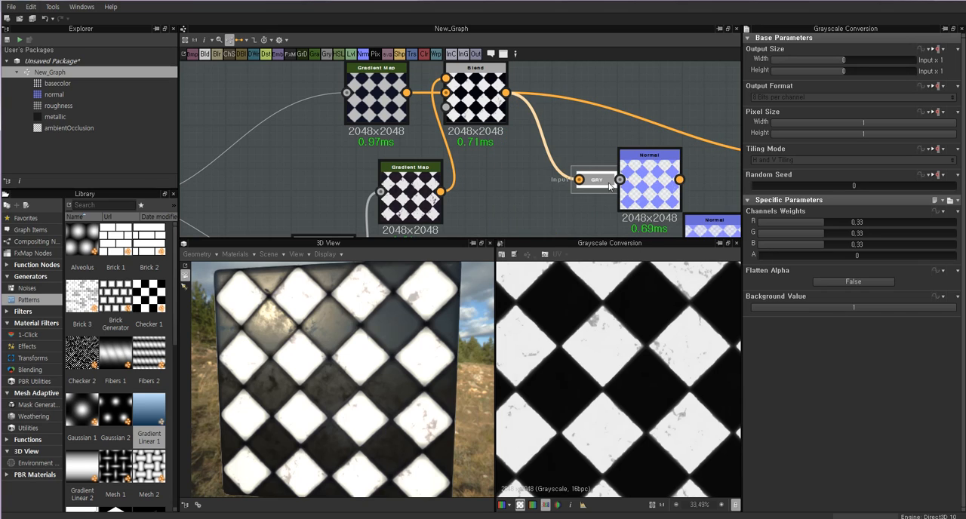
key(d)
key(d)
key(d)
key(d)
key(d)
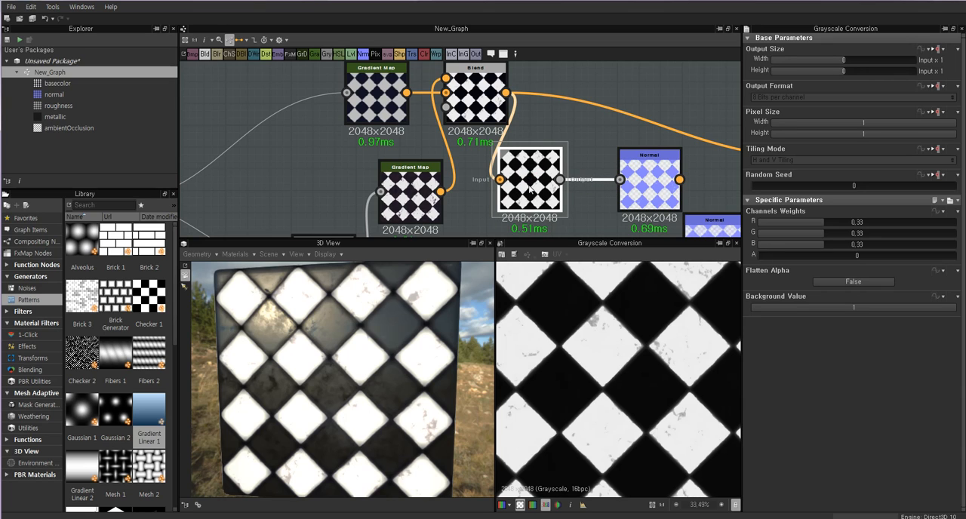
key(d)
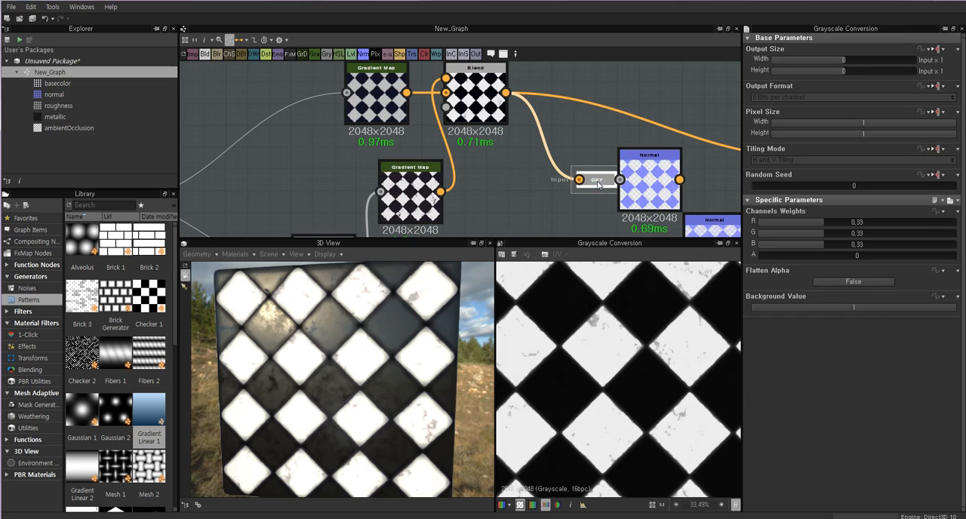
key(d)
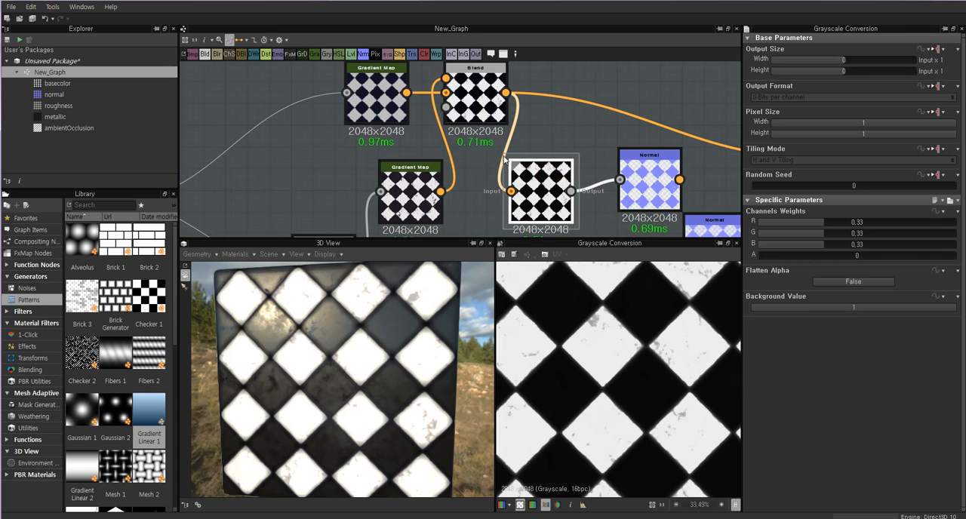
Compare the previews of the Overlay Blend, Base Color output, Grayscale Conversion and new Normal node, inspecting one tile up close.
click(483, 119)
click(537, 193)
middle_drag(537, 193, 545, 134)
click(648, 121)
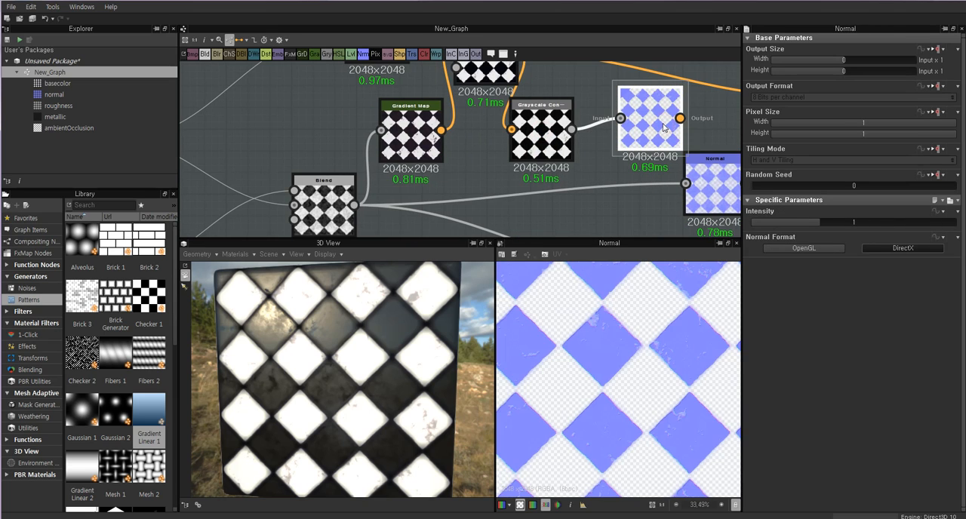
middle_drag(496, 83, 501, 170)
click(489, 148)
middle_drag(593, 166, 393, 151)
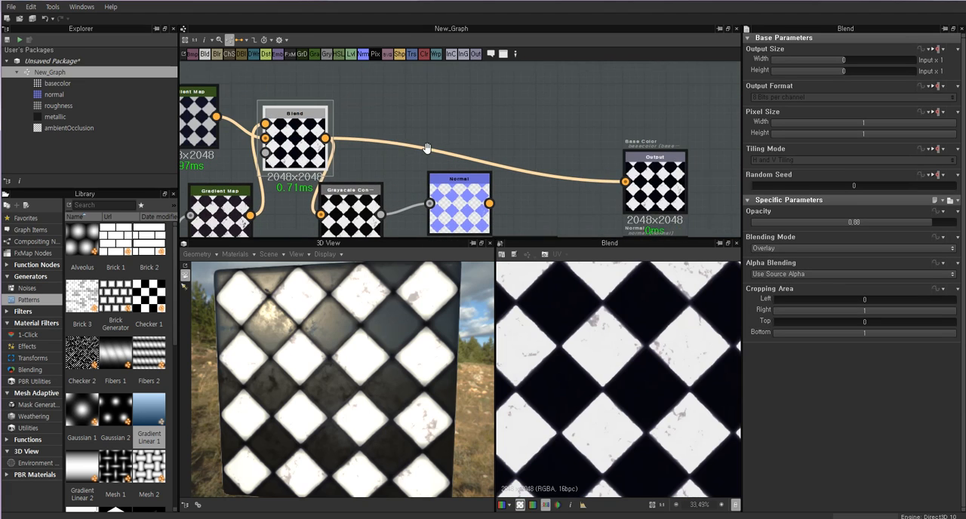
click(644, 173)
middle_drag(351, 226, 473, 172)
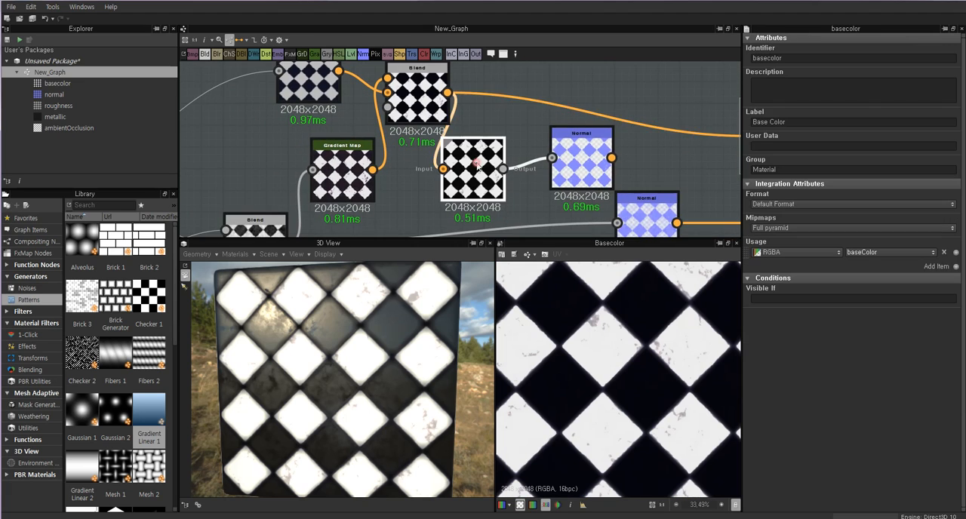
click(473, 184)
click(581, 159)
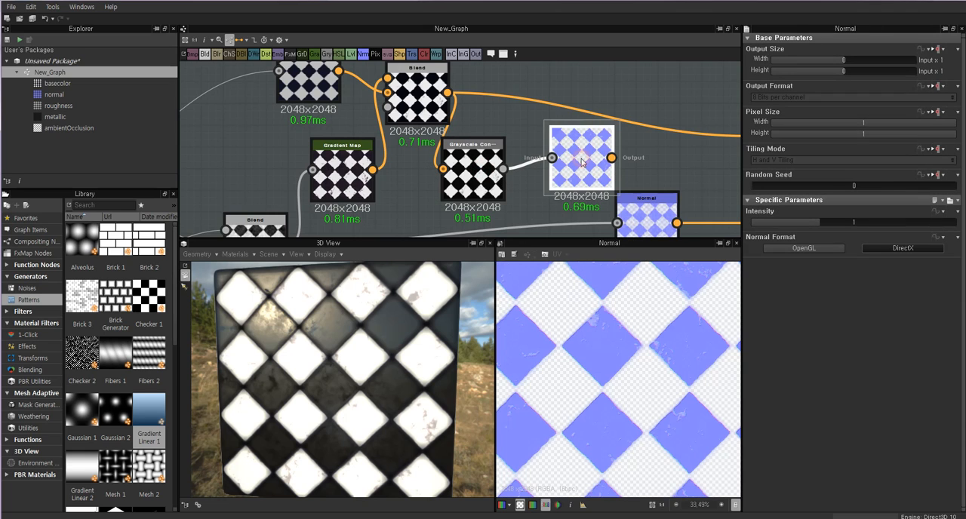
scroll(596, 323, up, 3)
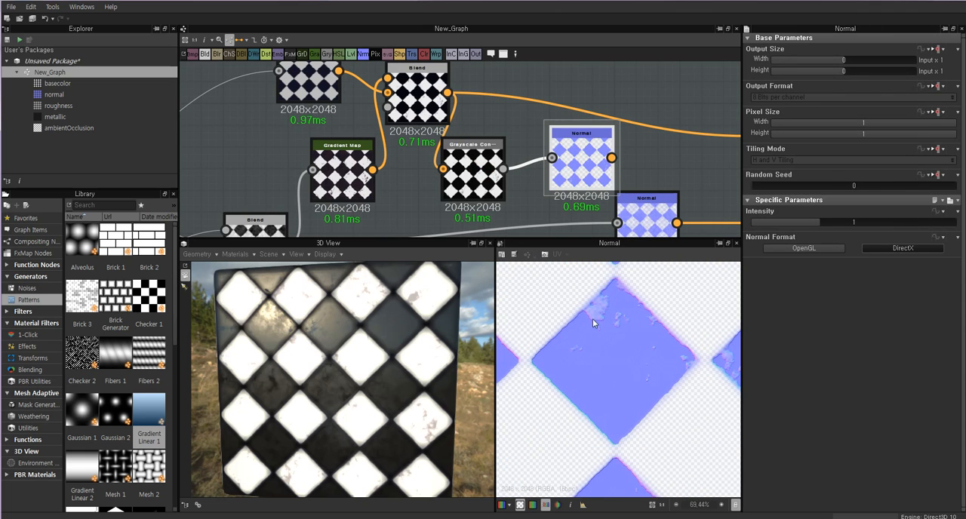
click(475, 177)
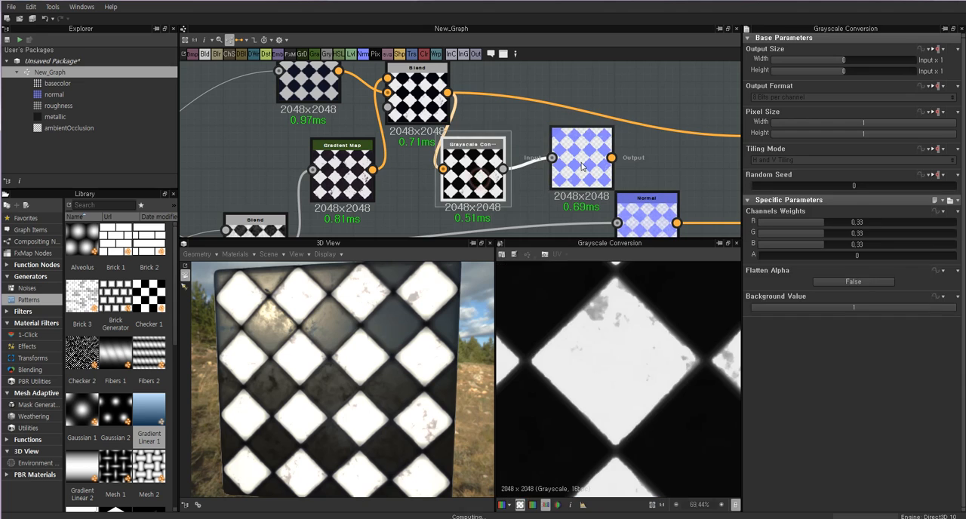
click(581, 162)
Move the original Normal node directly below the new one and preview the new node's normal map.
click(641, 220)
middle_drag(641, 220, 585, 150)
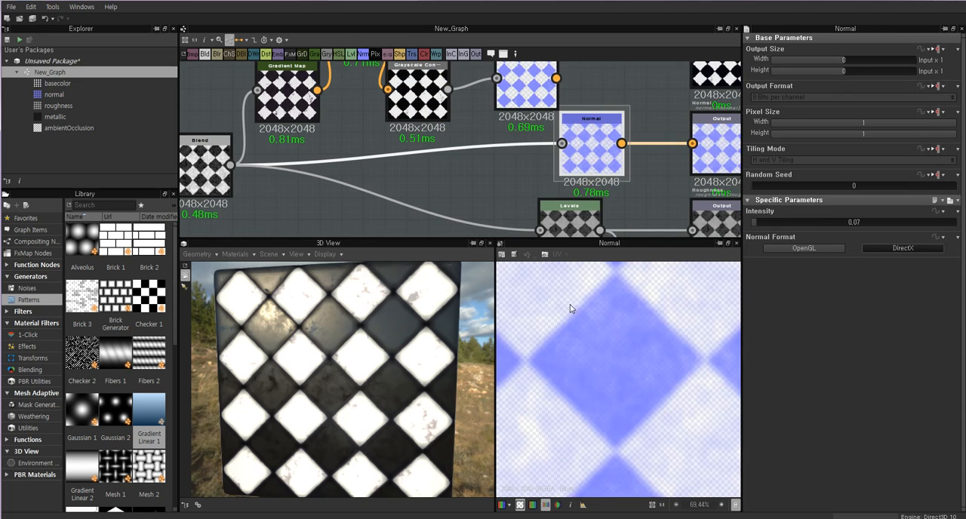
drag(597, 143, 532, 151)
double_click(532, 151)
middle_drag(586, 96, 579, 130)
double_click(523, 116)
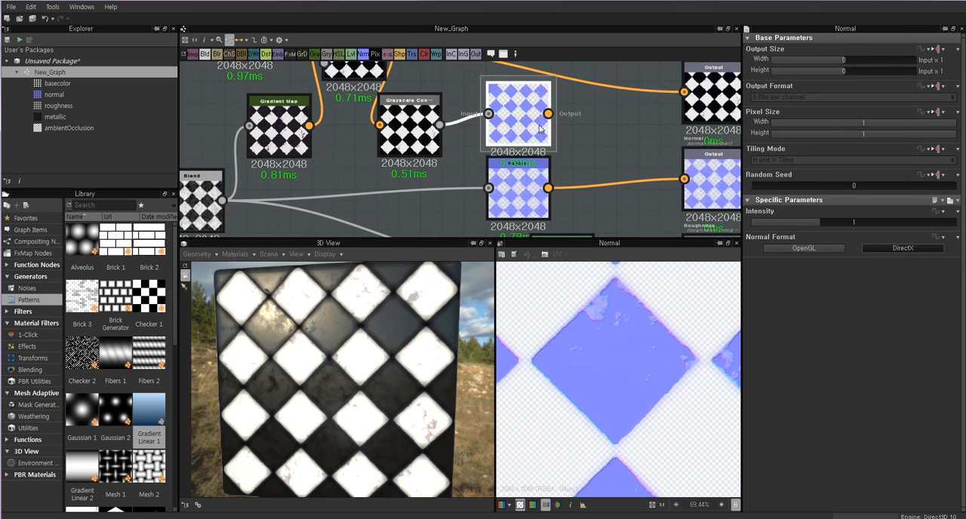
Add a Blend node between the two Normal nodes and the Normal output, and preview both normal maps.
click(610, 141)
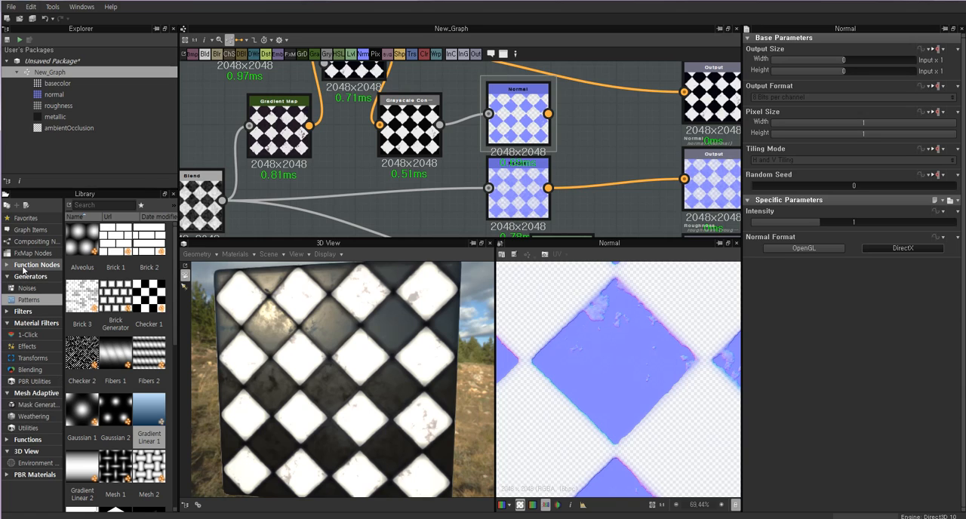
click(28, 299)
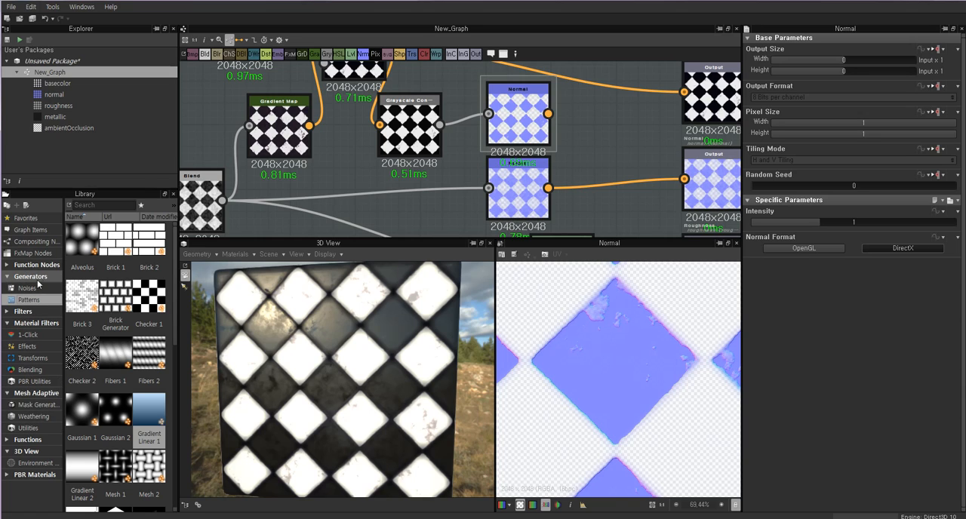
right_click(604, 133)
click(637, 158)
drag(572, 163, 596, 173)
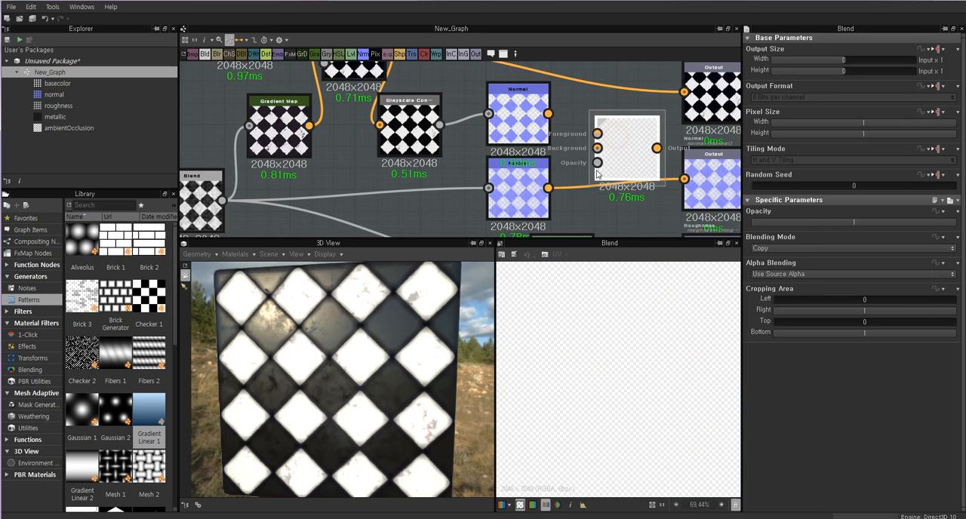
click(518, 119)
click(518, 188)
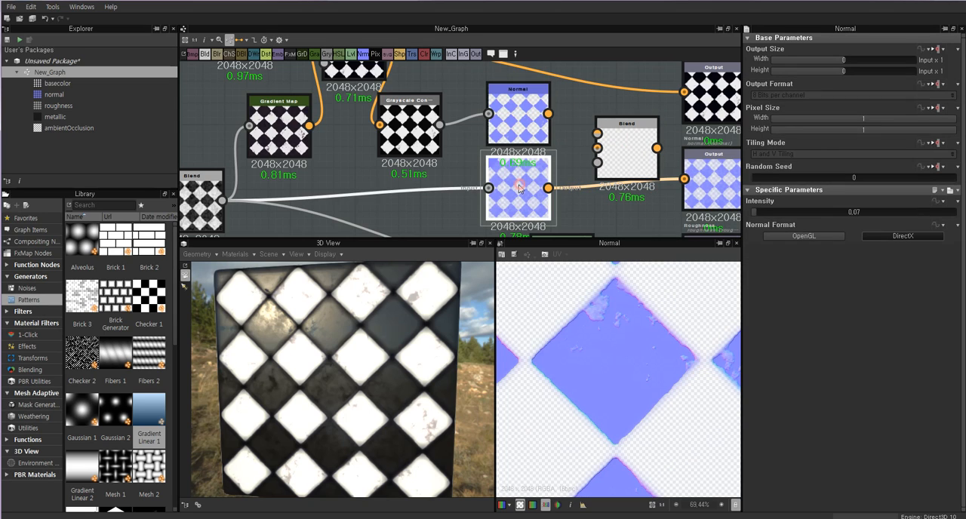
drag(549, 189, 627, 158)
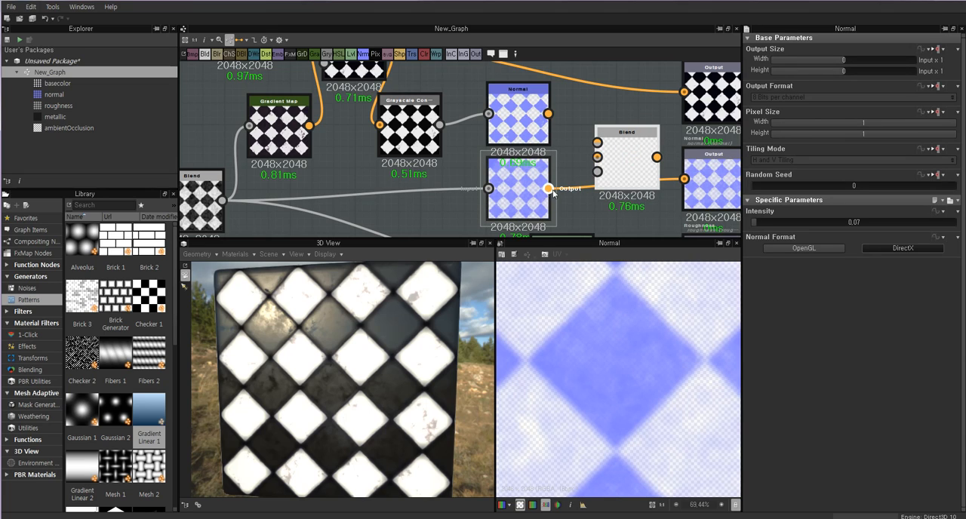
Shift the Blend node slightly closer to the two Normal nodes and compare the previews of both normal maps.
drag(627, 162, 617, 162)
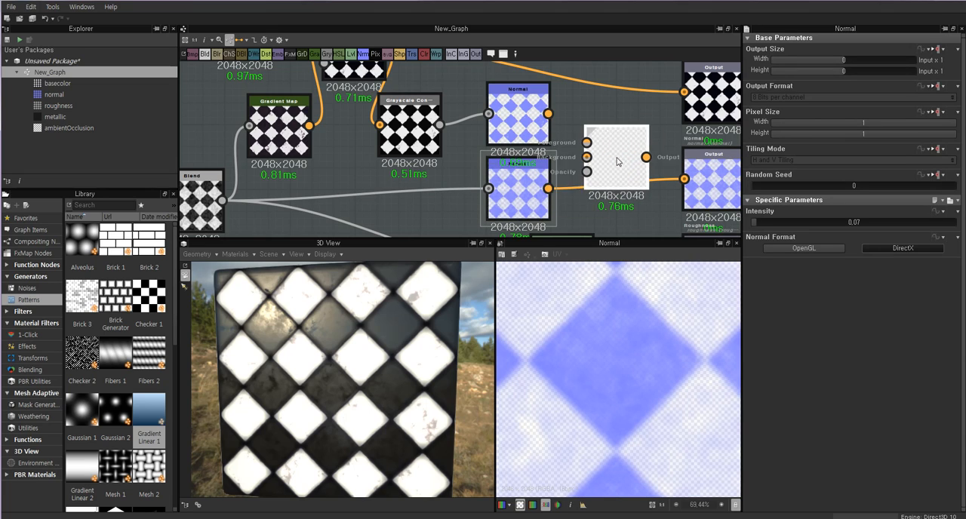
double_click(620, 154)
double_click(528, 117)
double_click(535, 186)
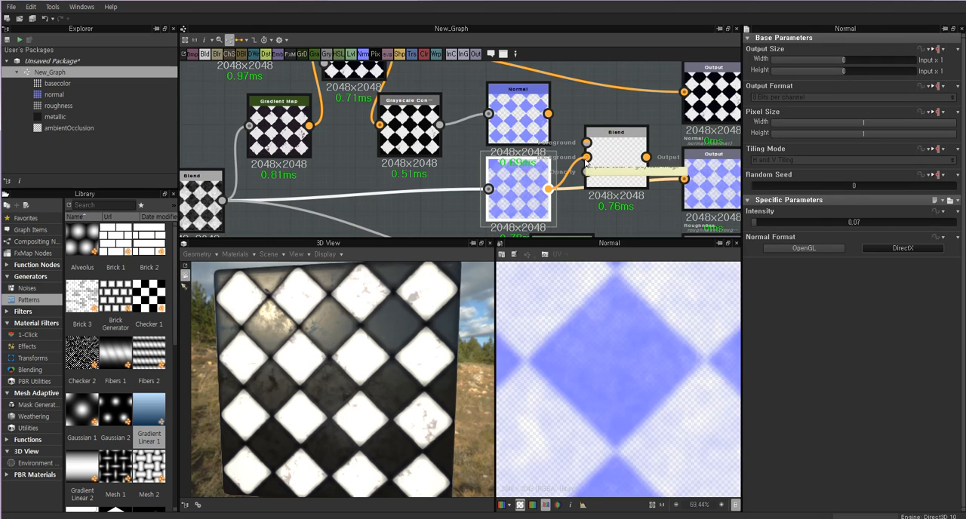
drag(586, 158, 559, 174)
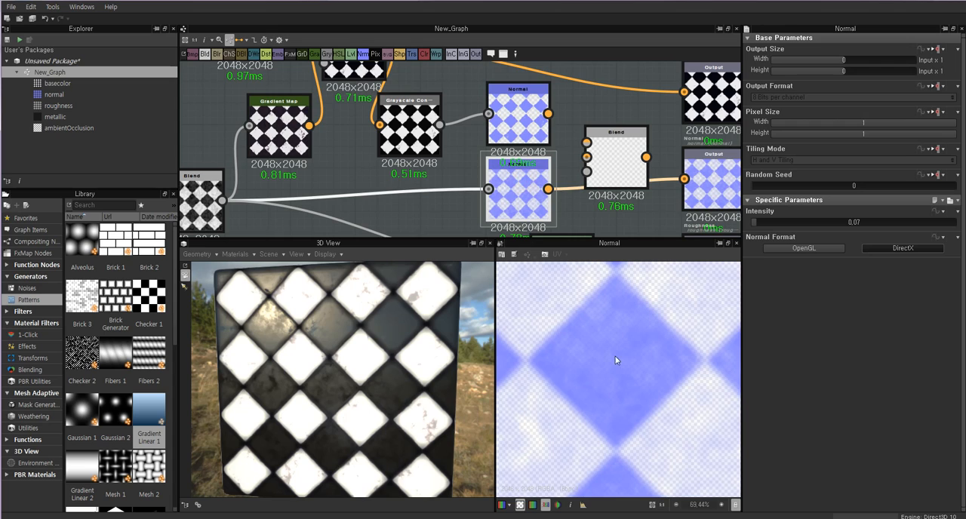
double_click(529, 118)
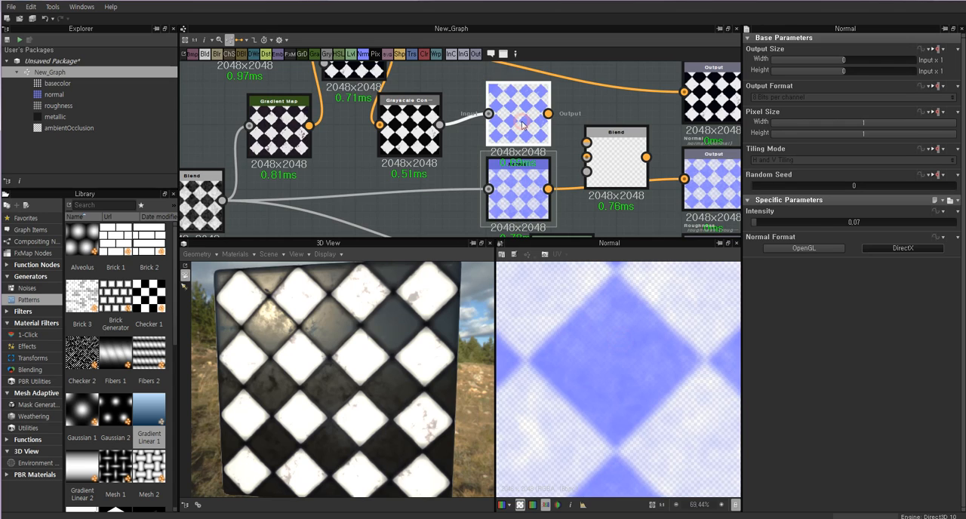
double_click(538, 186)
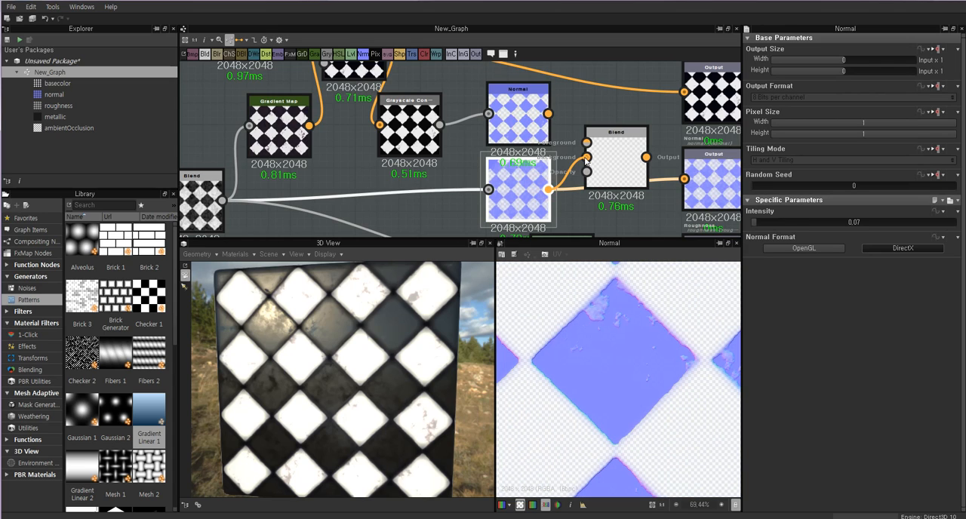
Connect the original Normal node to the Blend's Background and the new Normal node to its Foreground, and preview the Blend.
drag(586, 158, 586, 142)
click(518, 125)
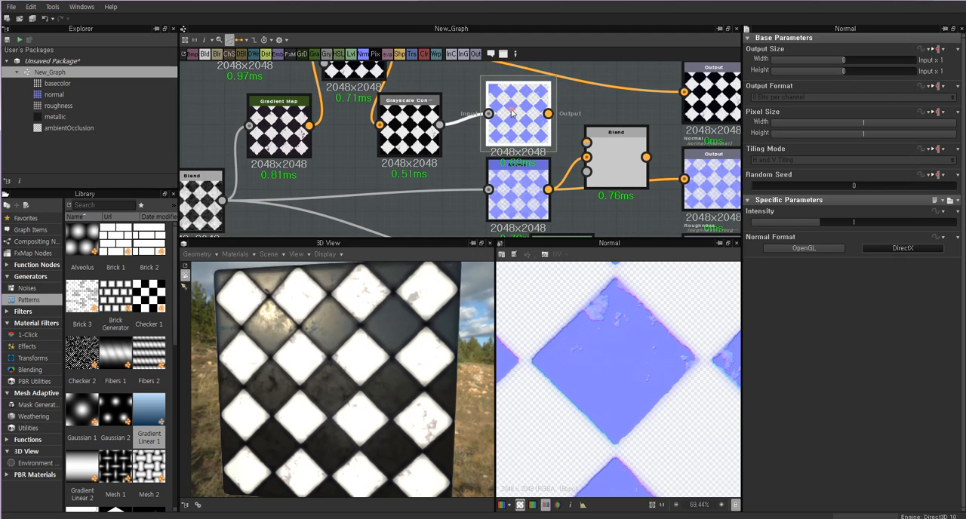
scroll(588, 291, up, 3)
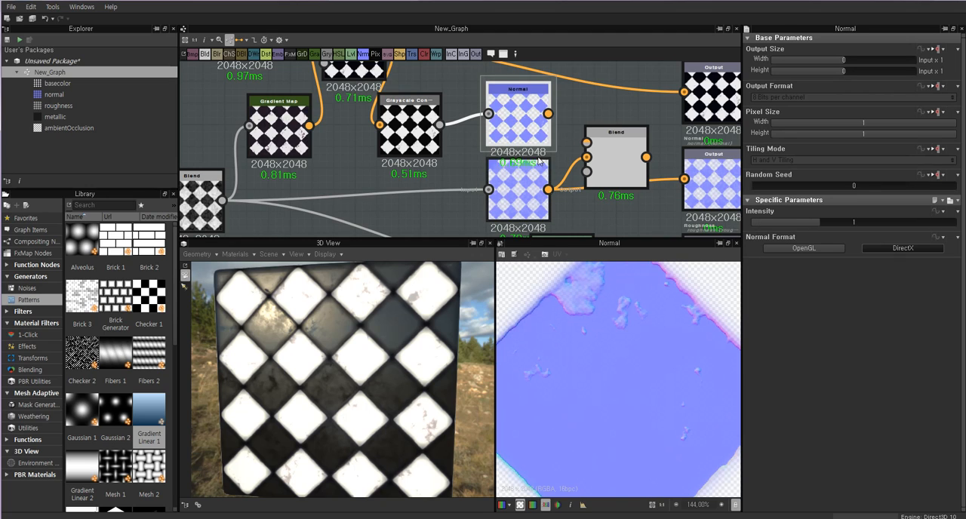
drag(591, 142, 592, 143)
double_click(626, 164)
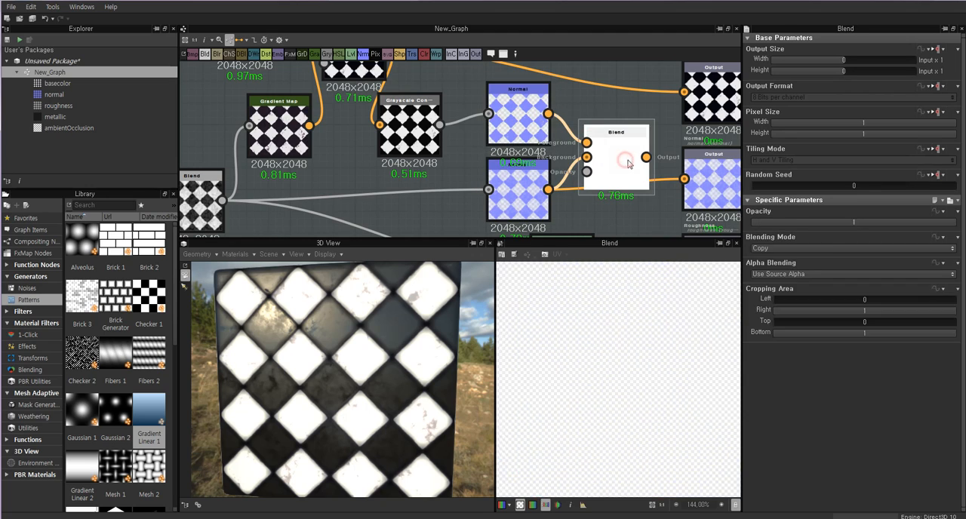
Set the Blend's opacity to 0.54, connect it to the Normal output, and lower the node to line up with that output.
drag(927, 226, 861, 221)
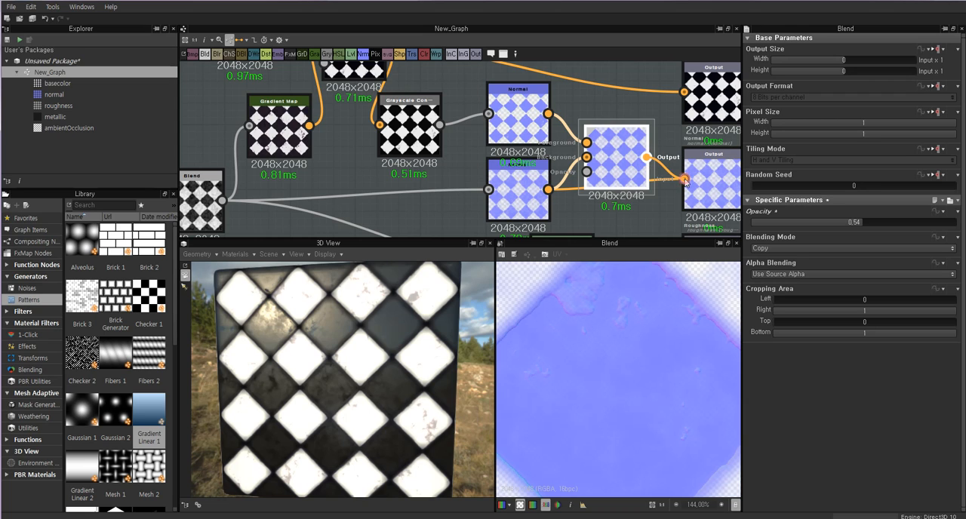
drag(684, 179, 685, 180)
drag(619, 159, 619, 181)
mouse_move(350, 356)
mouse_down()
mouse_move(302, 353)
mouse_move(337, 347)
mouse_up()
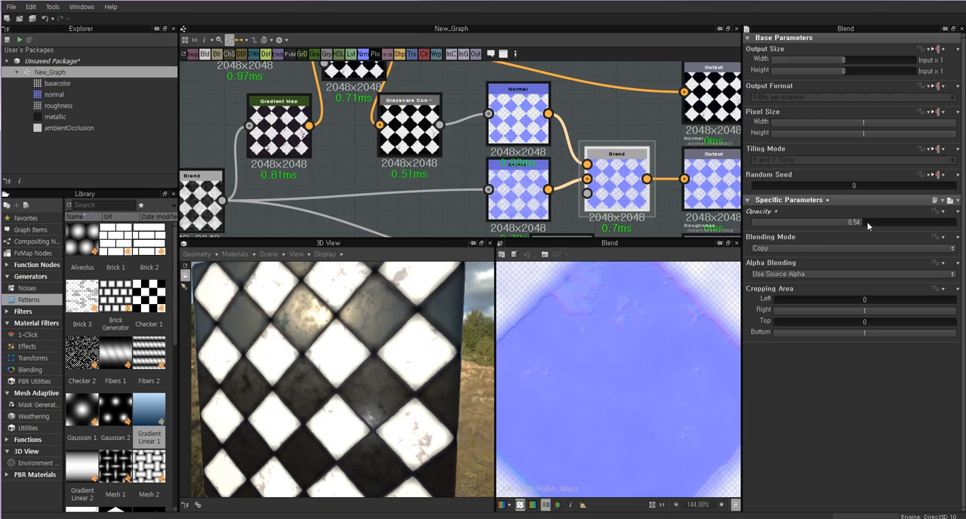
Try Blend opacities of 0.81 and 0.11, and inspect the tiles' surface relief in the 3D view.
drag(866, 225, 872, 228)
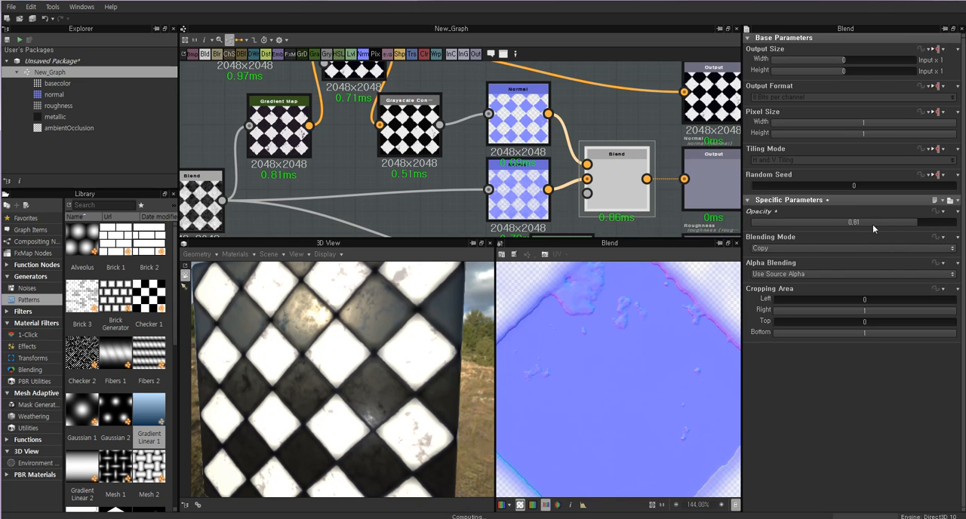
drag(813, 224, 773, 224)
drag(328, 307, 356, 343)
scroll(325, 398, up, 3)
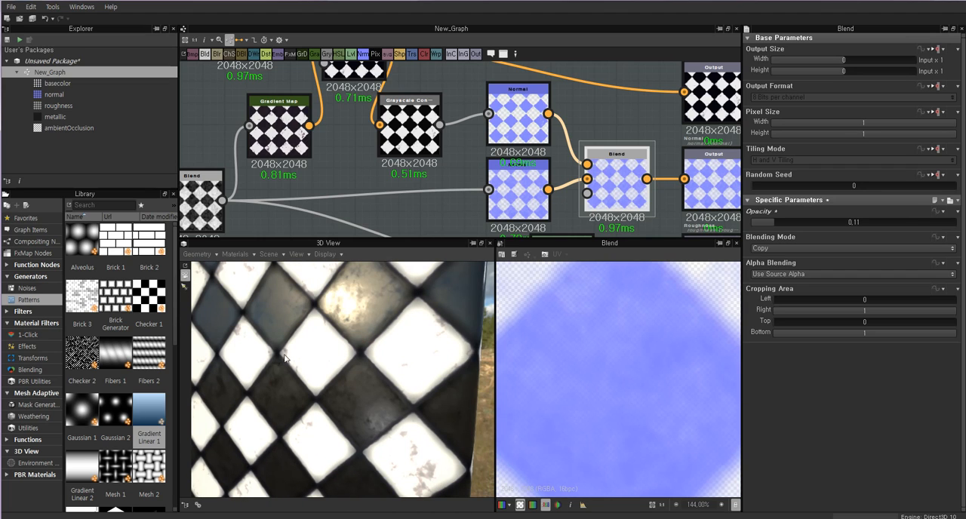
drag(285, 357, 349, 362)
scroll(305, 358, down, 4)
scroll(366, 370, up, 5)
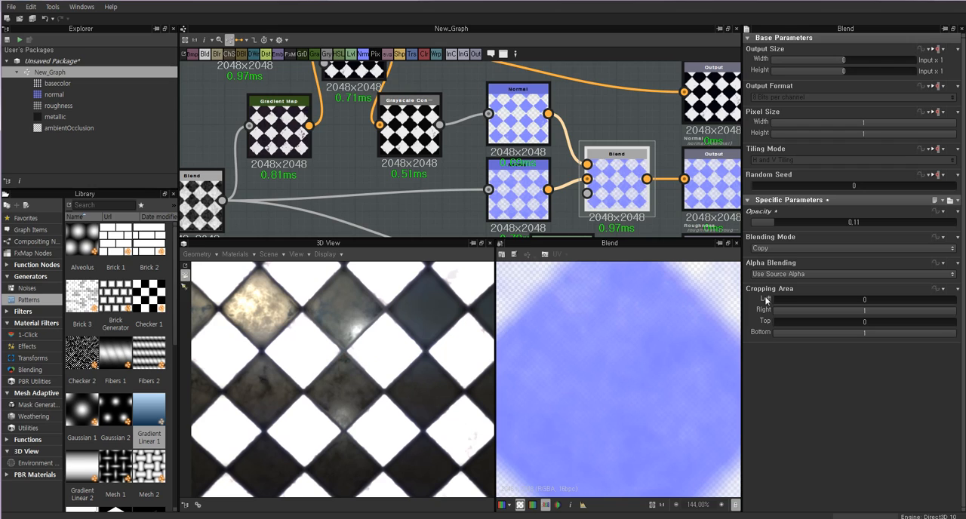
Set the Blend's opacity to 1 and view the tiles in 3D from a slightly changed angle.
drag(800, 226, 958, 225)
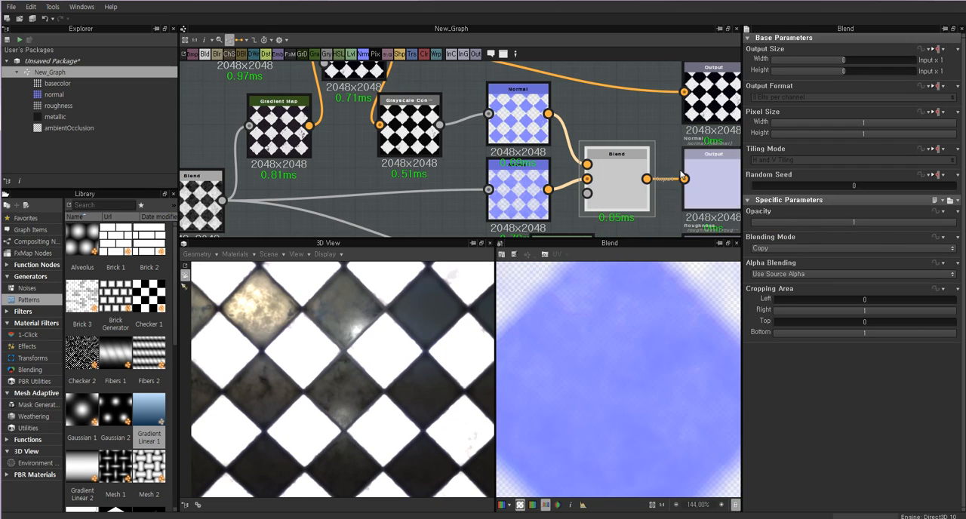
right_click(617, 108)
click(685, 163)
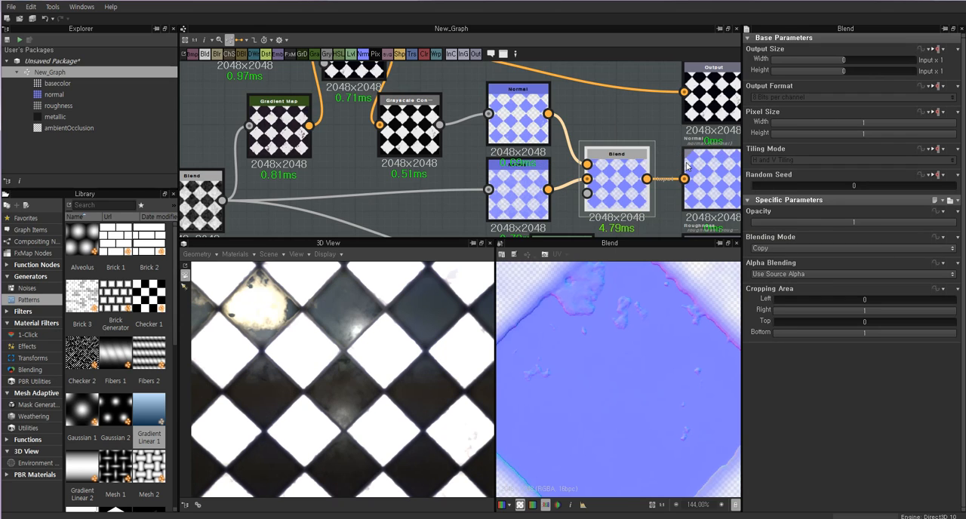
drag(301, 346, 295, 339)
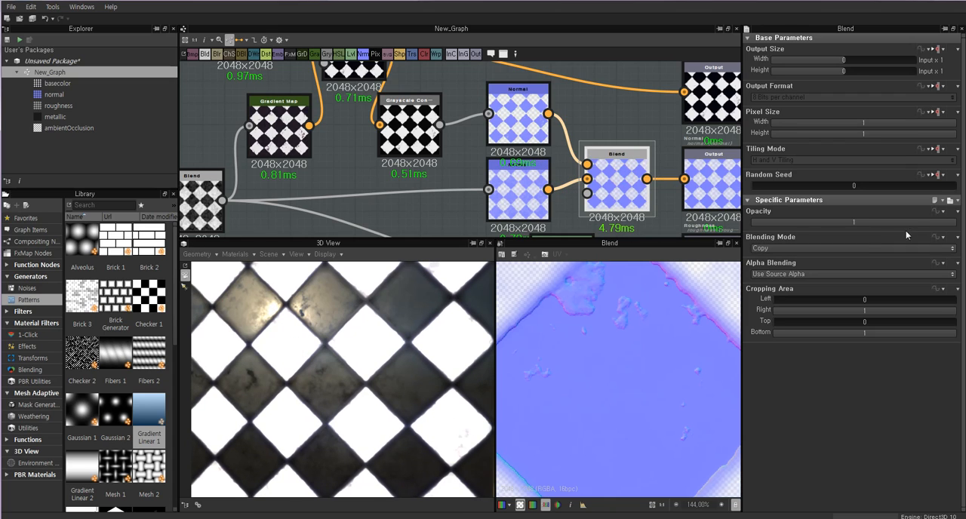
Try a lower Blend opacity, restore it to 1, and examine the dark and white tiles up close in 3D.
drag(905, 228, 838, 227)
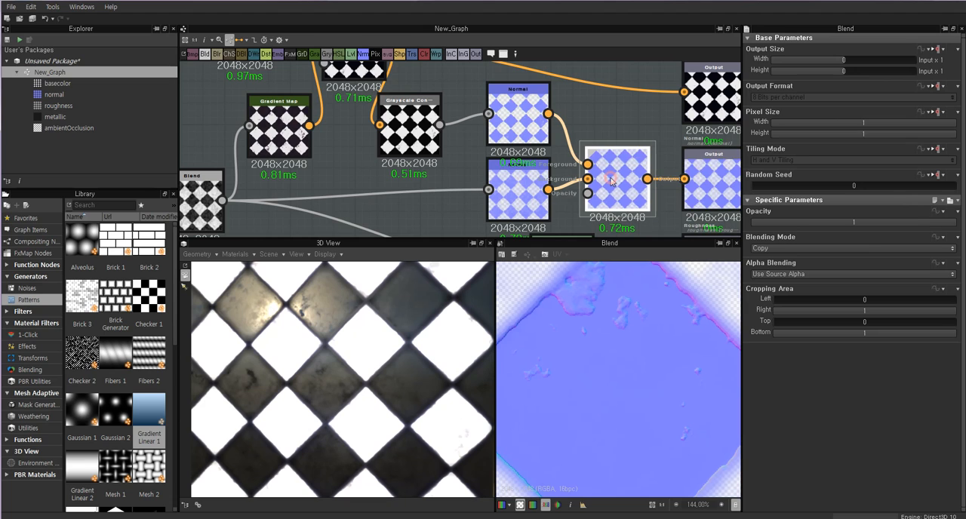
drag(335, 346, 338, 356)
scroll(346, 339, up, 4)
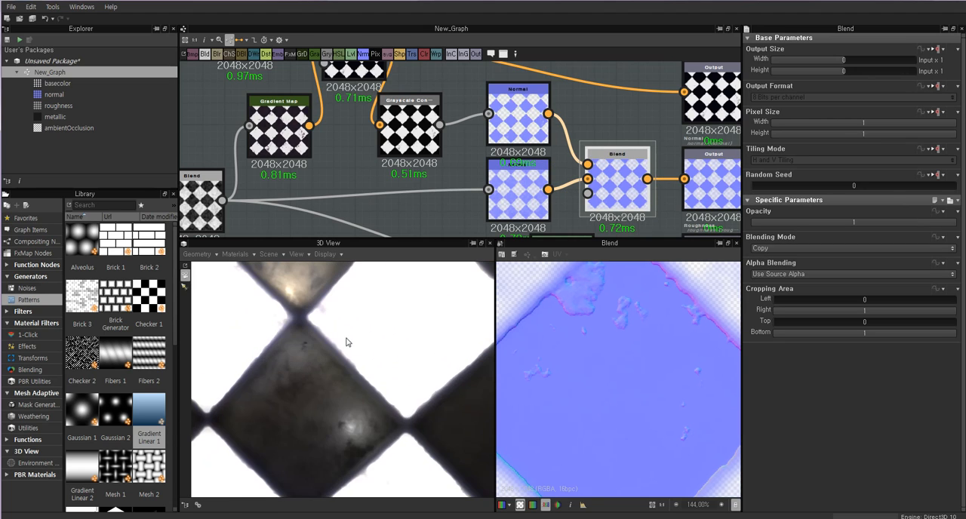
scroll(364, 398, down, 3)
scroll(366, 397, up, 1)
drag(368, 395, 377, 373)
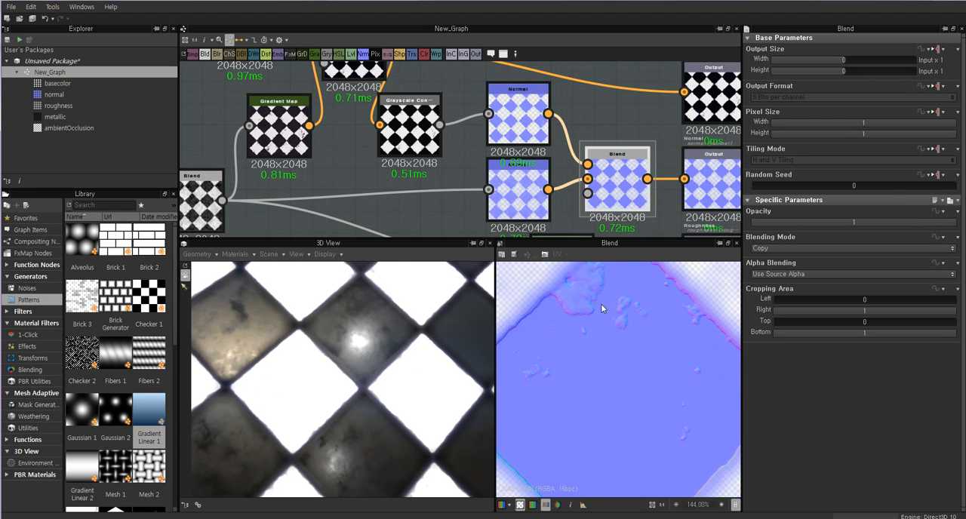
scroll(580, 288, down, 1)
Move the original Normal node slightly lower and set the new Normal node's intensity to 2.67.
drag(529, 188, 518, 200)
double_click(524, 125)
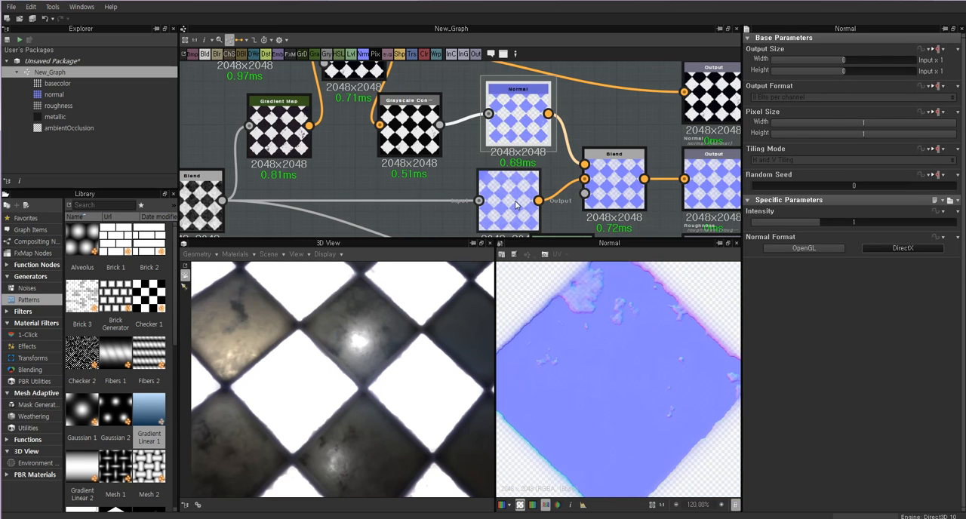
drag(826, 224, 934, 229)
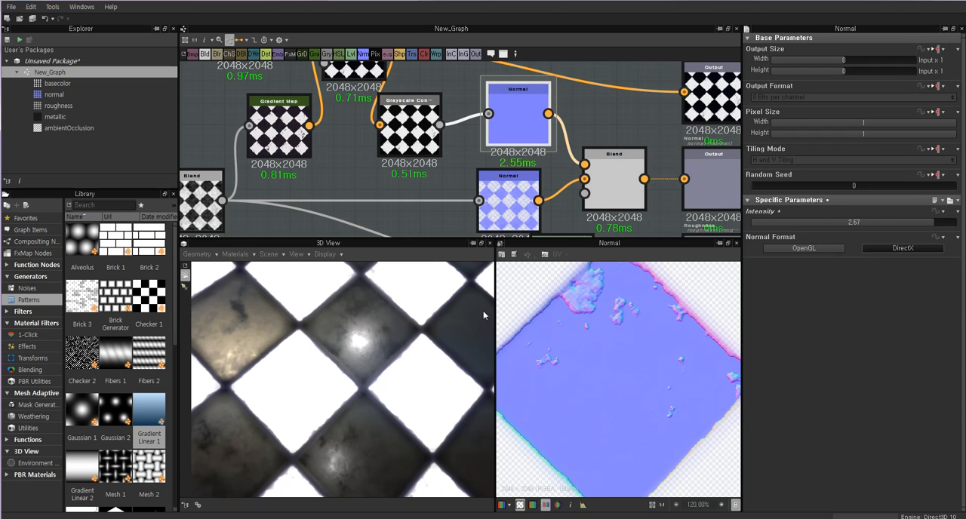
Examine the chipped areas of the white tiles in the normal map preview and across the 3D box's top face.
drag(355, 353, 383, 355)
scroll(384, 352, down, 4)
scroll(593, 330, down, 6)
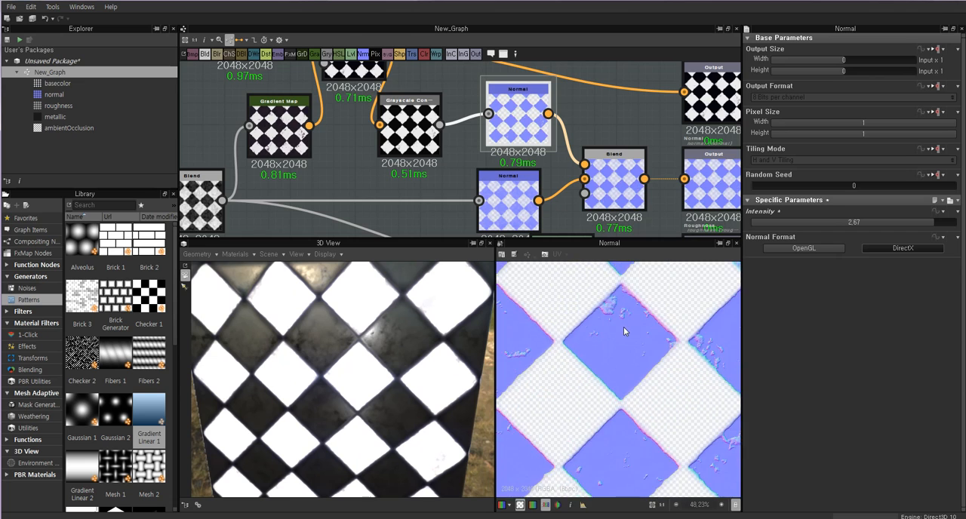
scroll(614, 339, up, 2)
drag(342, 324, 423, 344)
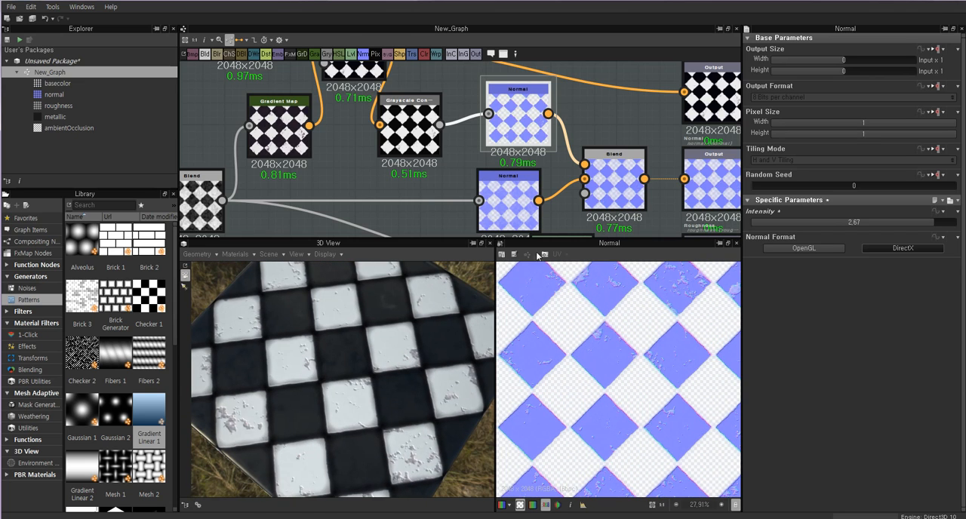
drag(353, 368, 390, 346)
scroll(385, 349, up, 3)
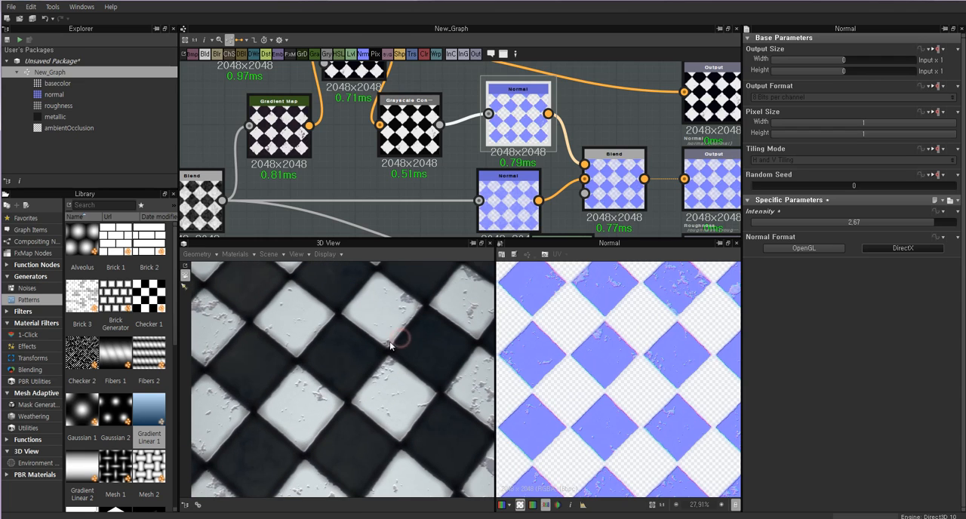
drag(410, 299, 420, 332)
Set the opacity of the Blend combining the normal maps to 0 and inspect a chipped white tile up close in 3D.
click(614, 181)
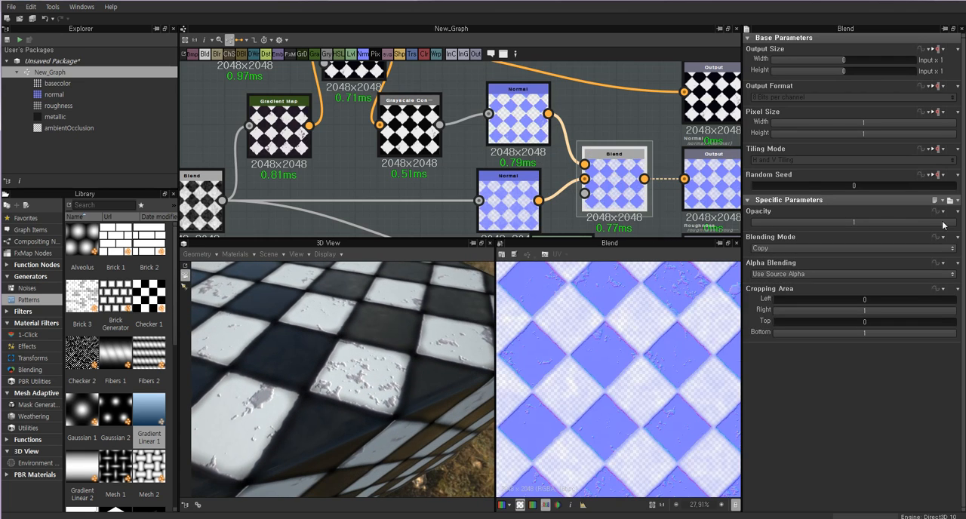
drag(932, 225, 751, 222)
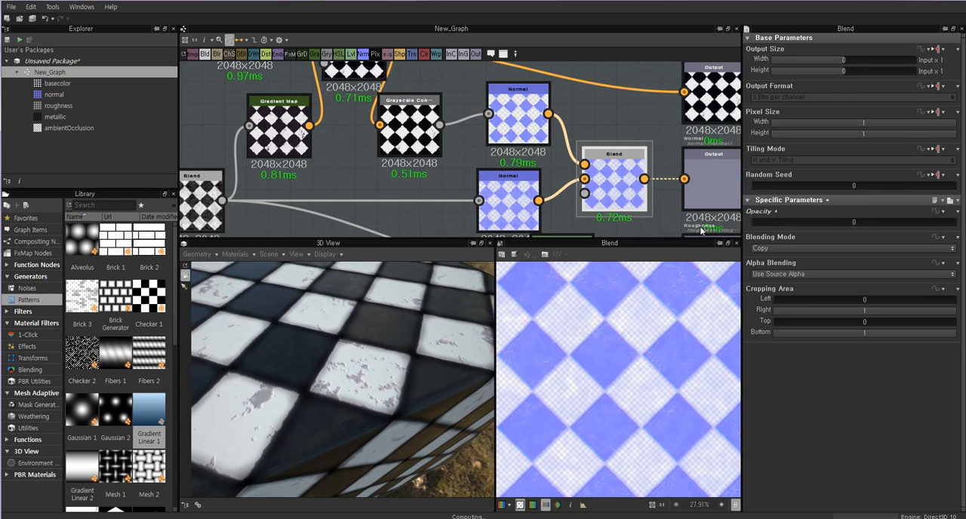
drag(338, 379, 431, 386)
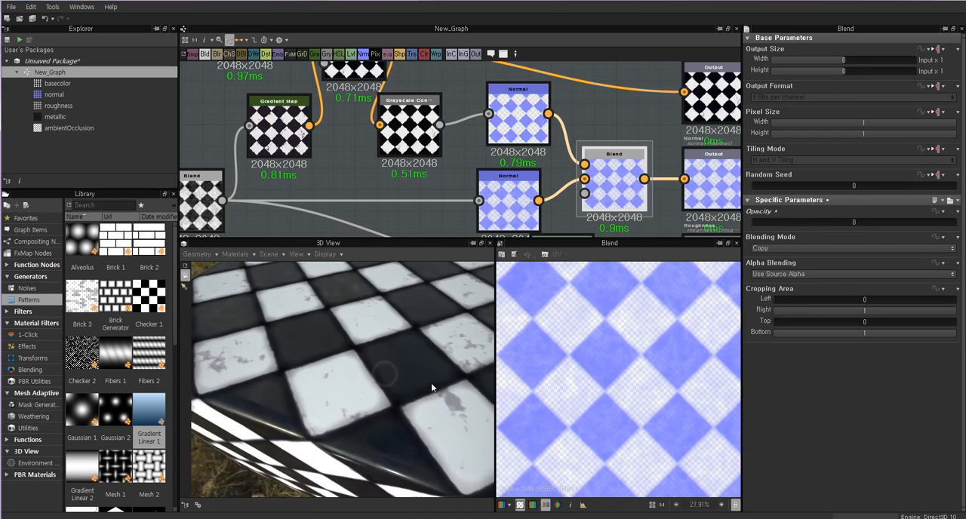
right_drag(431, 386, 264, 380)
drag(263, 379, 306, 372)
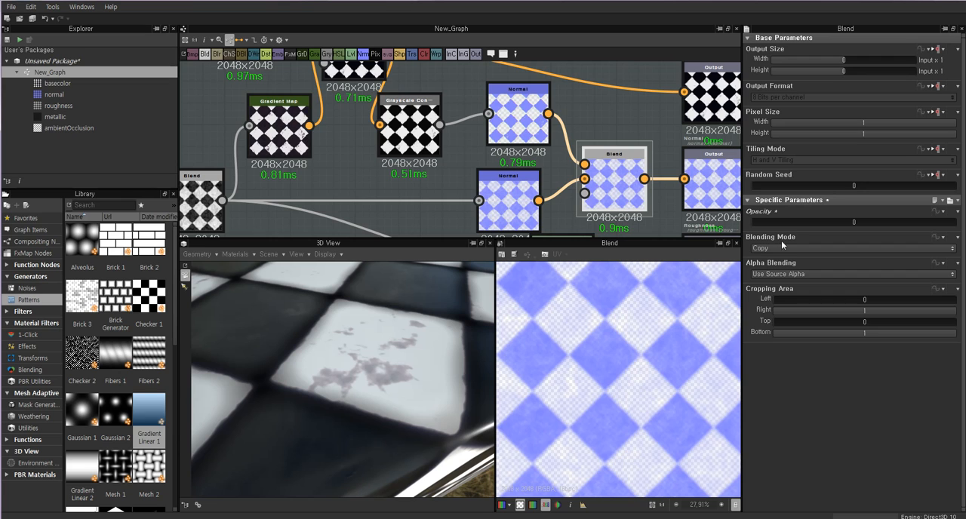
Restore the Blend's opacity to 1 and inspect the same chipped white tile and the surrounding tiles in 3D.
drag(765, 225, 962, 240)
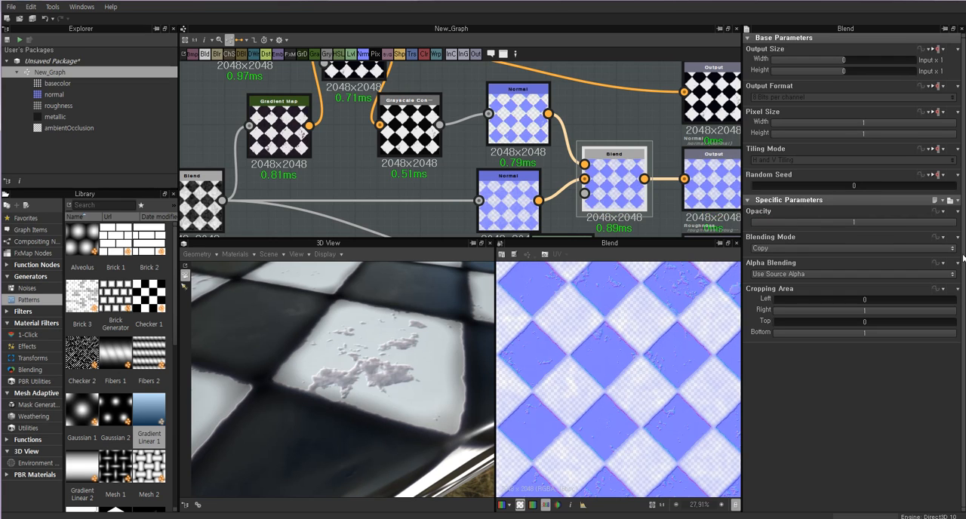
right_drag(371, 387, 405, 377)
drag(403, 376, 336, 386)
ctrl+shift+drag(416, 390, 300, 415)
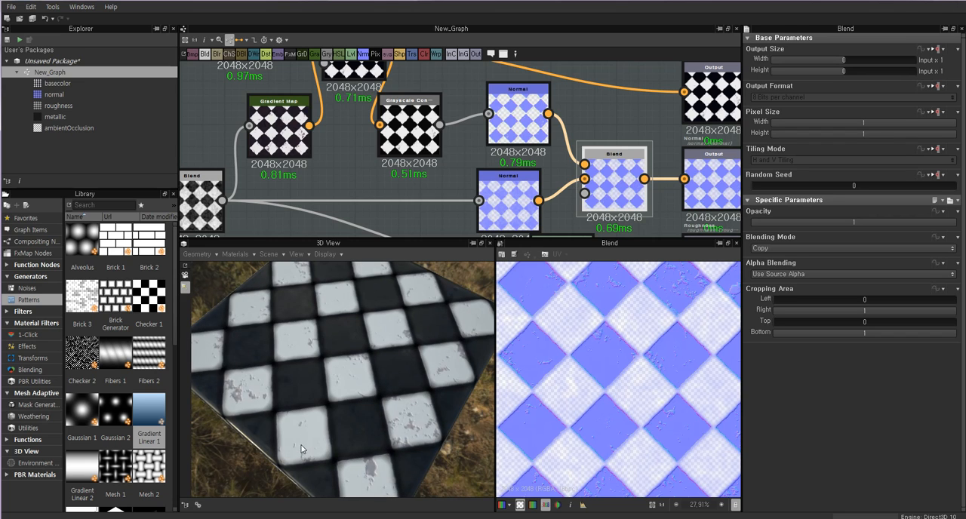
Examine the finished checker material on the top and side faces of the 3D box from several angles.
drag(300, 449, 420, 360)
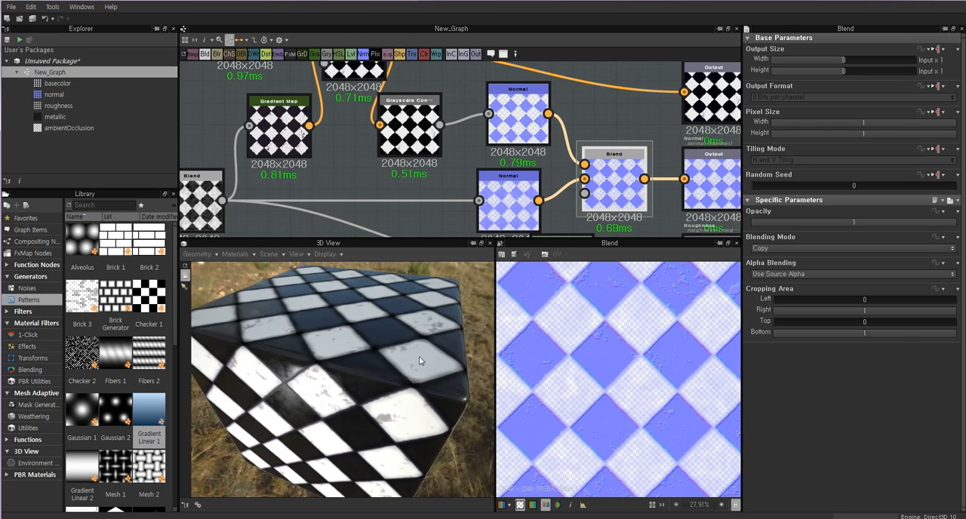
right_drag(420, 357, 374, 326)
drag(374, 327, 364, 345)
right_drag(364, 346, 383, 338)
drag(382, 338, 351, 374)
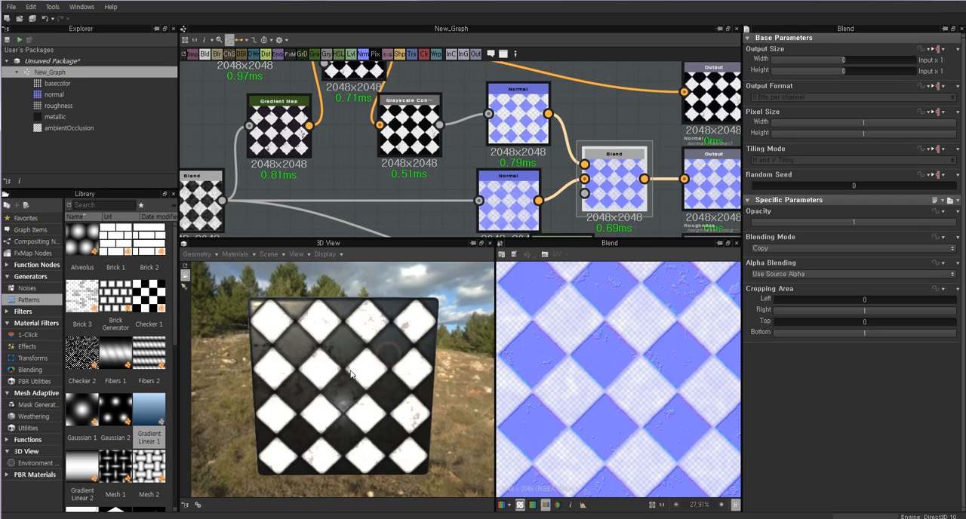
right_drag(350, 373, 335, 377)
drag(334, 377, 426, 354)
Compare the previews of the new Normal node, the Base Color output and the Overlay Blend feeding the Grayscale Conversion.
click(521, 117)
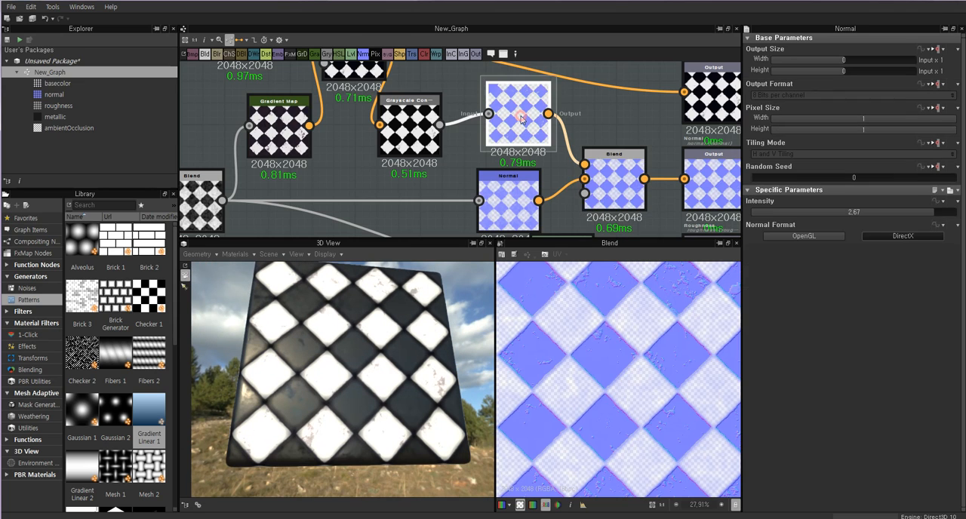
double_click(520, 118)
middle_drag(521, 119, 479, 248)
middle_drag(396, 162, 461, 161)
click(379, 176)
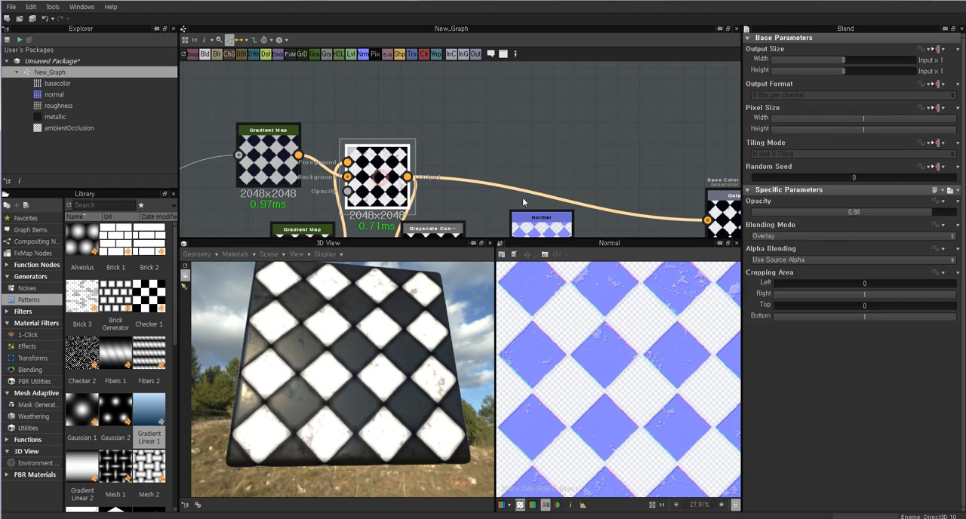
double_click(733, 204)
middle_drag(558, 201, 584, 125)
mouse_move(388, 99)
mouse_down()
mouse_move(399, 111)
mouse_move(391, 101)
mouse_move(399, 101)
mouse_up()
double_click(400, 102)
drag(453, 180, 474, 190)
click(423, 112)
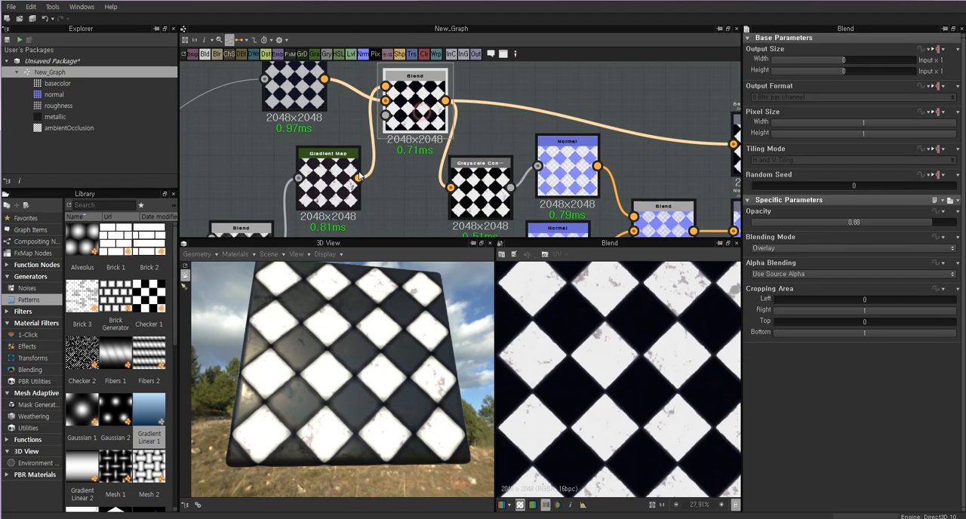
Move the Gradient Map node feeding the Base Color Blend slightly up, reselect that Blend and inspect the tiles in 3D.
double_click(338, 178)
drag(337, 179, 340, 167)
double_click(408, 107)
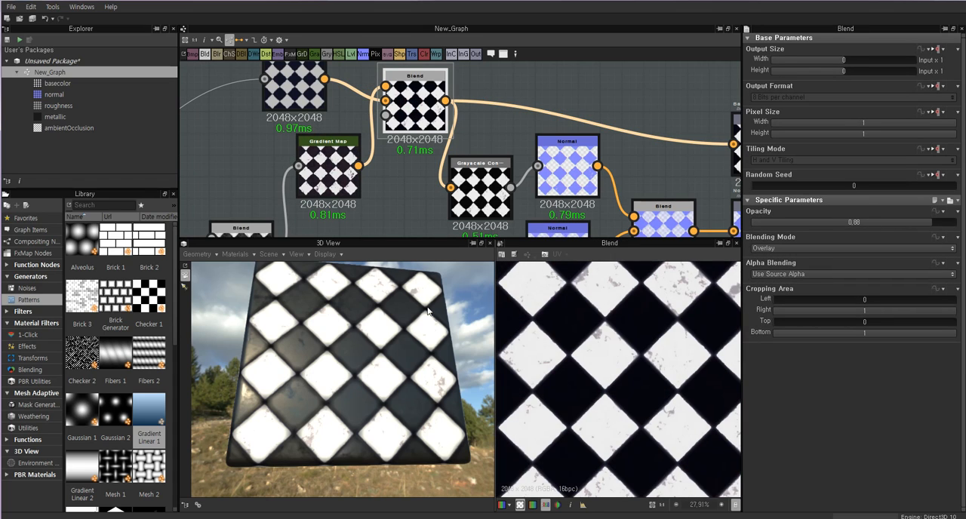
drag(362, 317, 348, 339)
scroll(367, 326, up, 5)
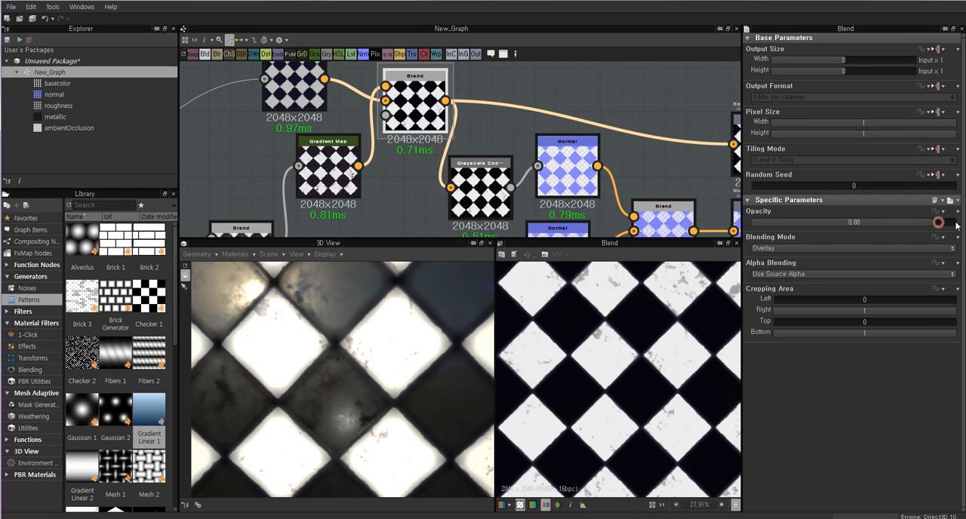
Set the Base Color Blend's opacity to 1 and its blending mode to Max (Lighten).
mouse_move(957, 226)
mouse_down()
mouse_move(789, 225)
mouse_move(956, 226)
mouse_up()
click(788, 247)
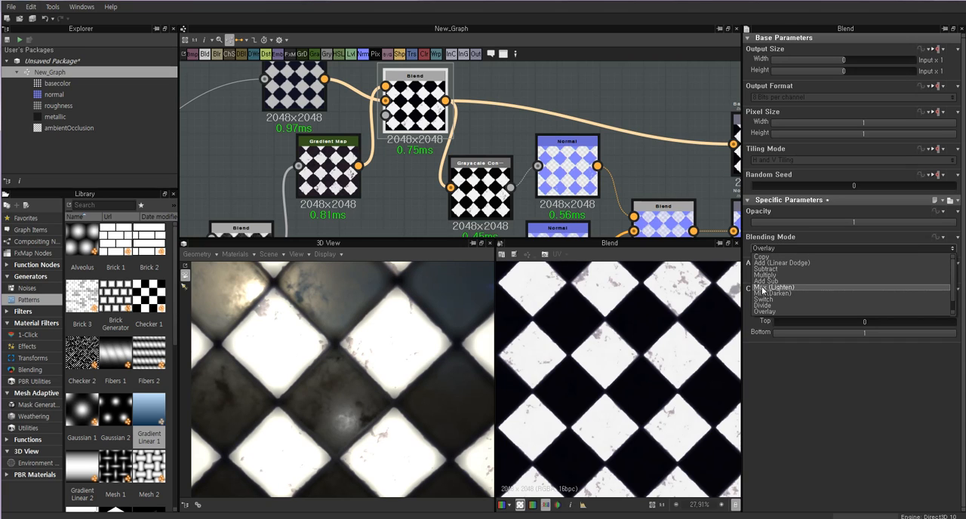
click(785, 288)
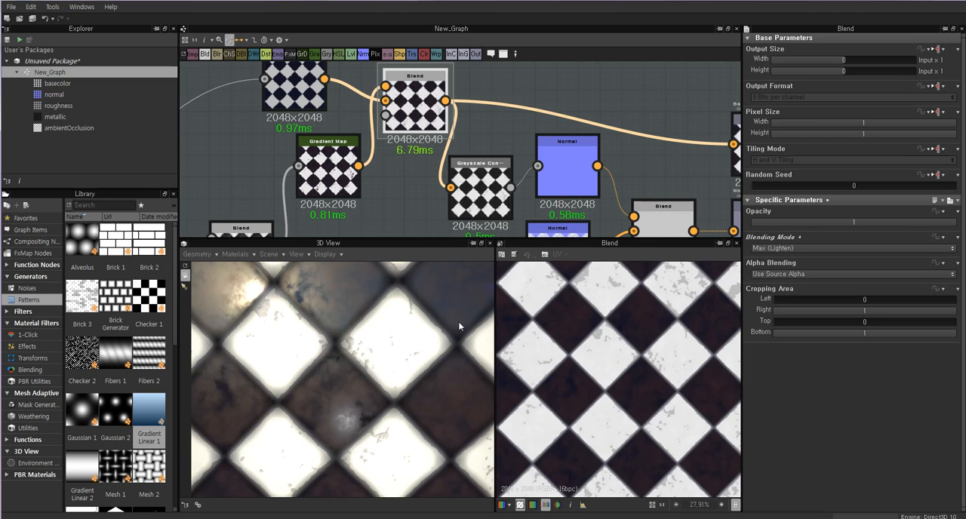
mouse_move(337, 336)
mouse_down()
mouse_move(362, 345)
mouse_move(331, 336)
mouse_up()
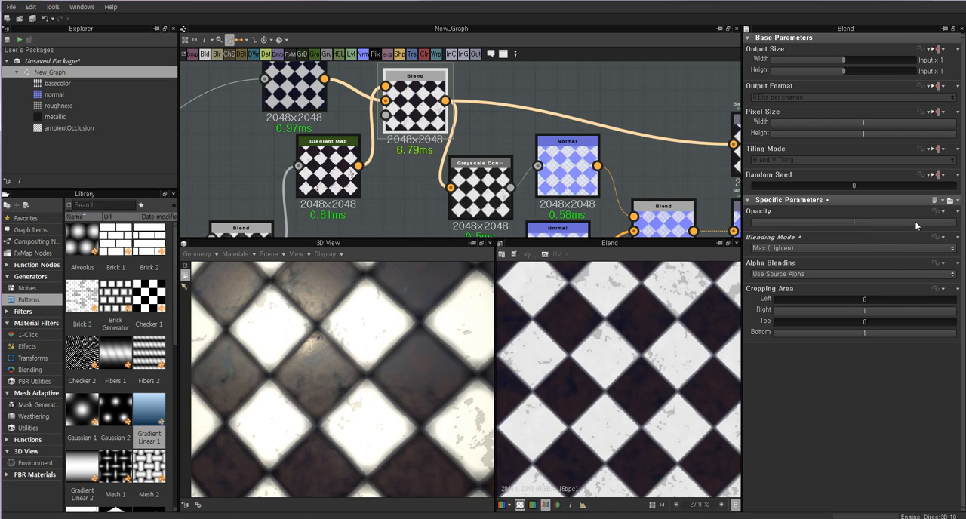
Try the Base Color Blend at opacity 0.06, raise it to 0.62 and inspect the tiles in 3D.
drag(916, 226, 765, 224)
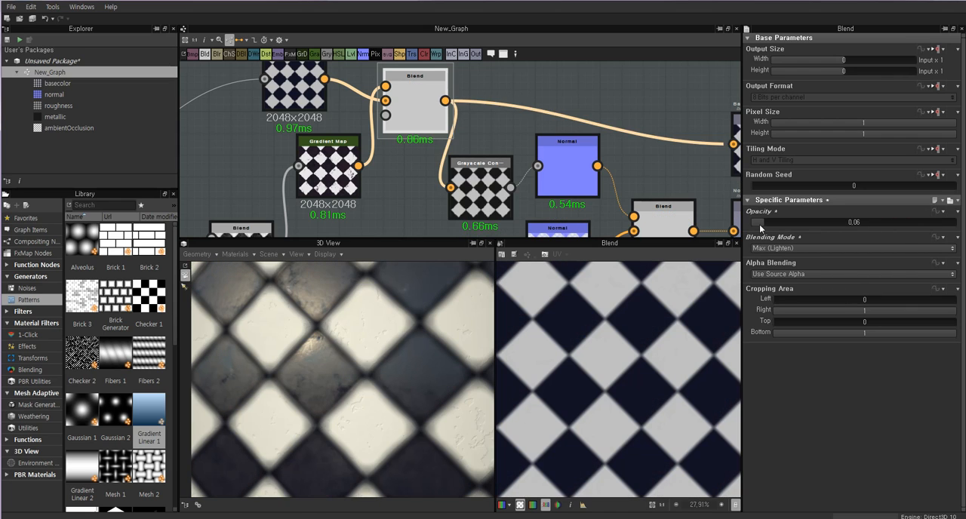
drag(761, 224, 877, 224)
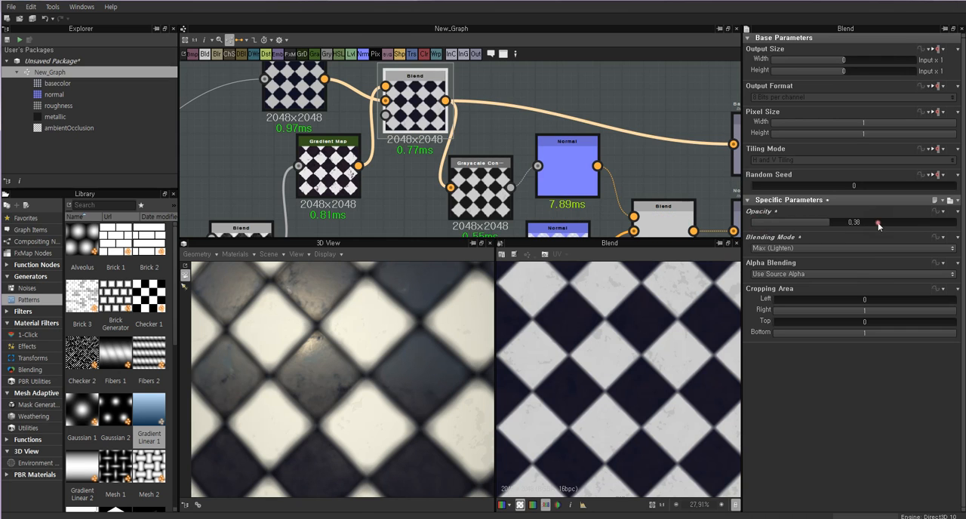
drag(396, 365, 336, 342)
scroll(330, 325, down, 3)
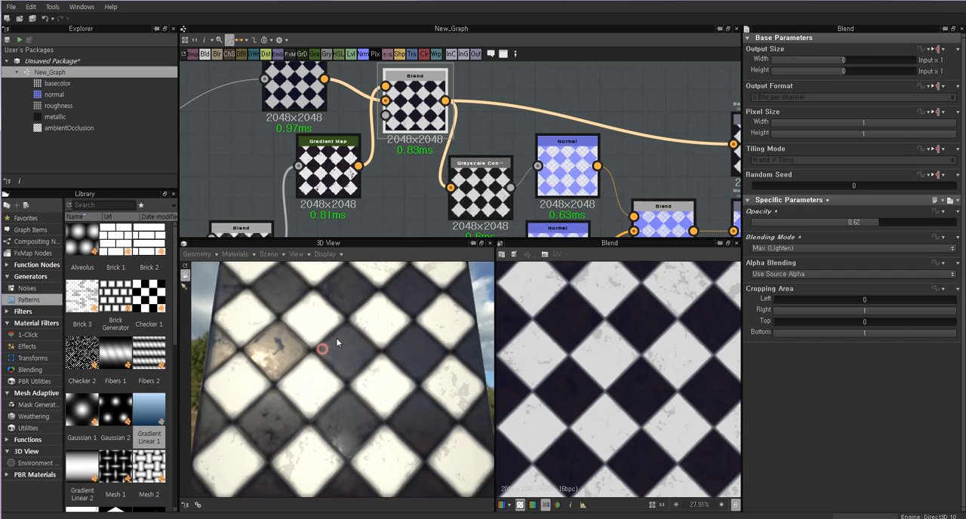
scroll(337, 339, up, 4)
drag(285, 325, 325, 341)
scroll(345, 340, down, 5)
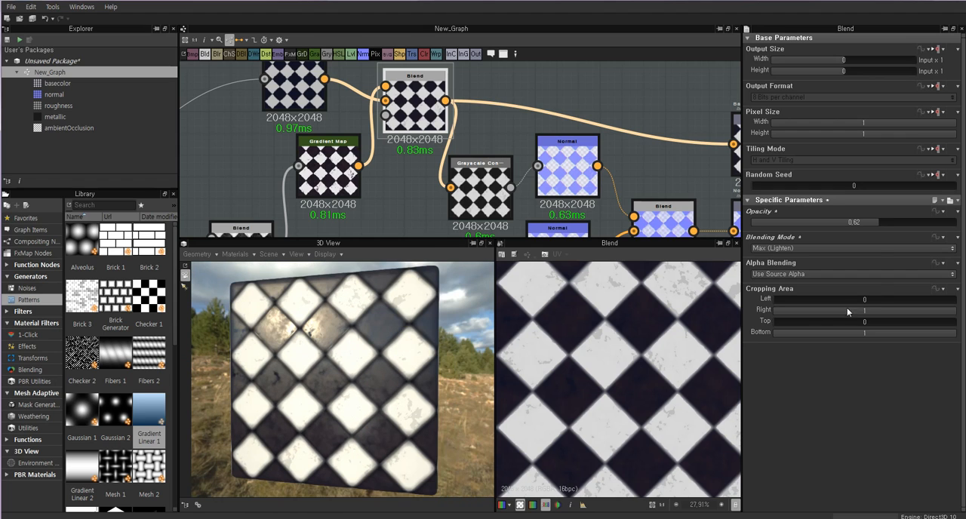
Raise the Base Color Blend's opacity to 0.99 and inspect the tiles in 3D from near and far.
drag(915, 223, 943, 222)
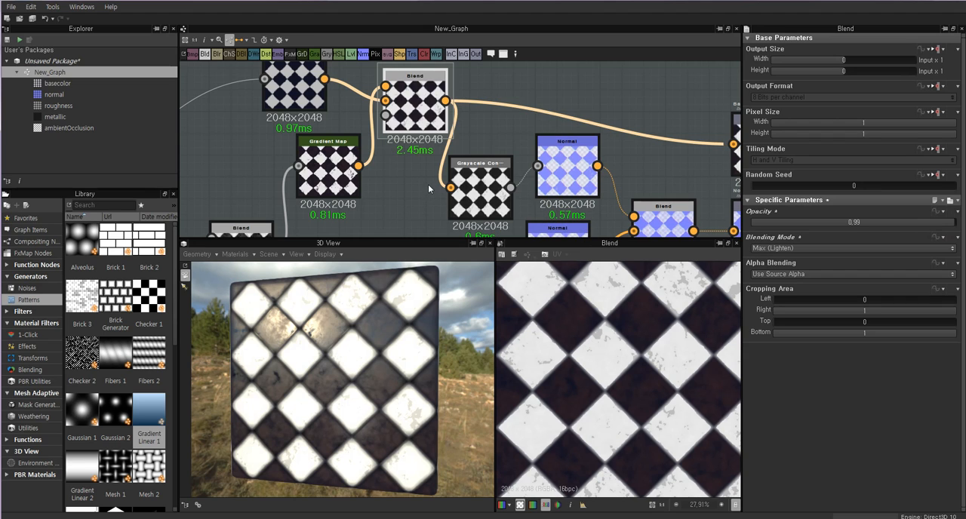
drag(323, 342, 350, 350)
scroll(335, 357, down, 3)
scroll(338, 360, up, 7)
scroll(357, 336, down, 3)
scroll(350, 353, up, 4)
scroll(350, 350, up, 2)
Lower the Base Color Blend's opacity to 0.53 and inspect the tiles in 3D.
click(919, 222)
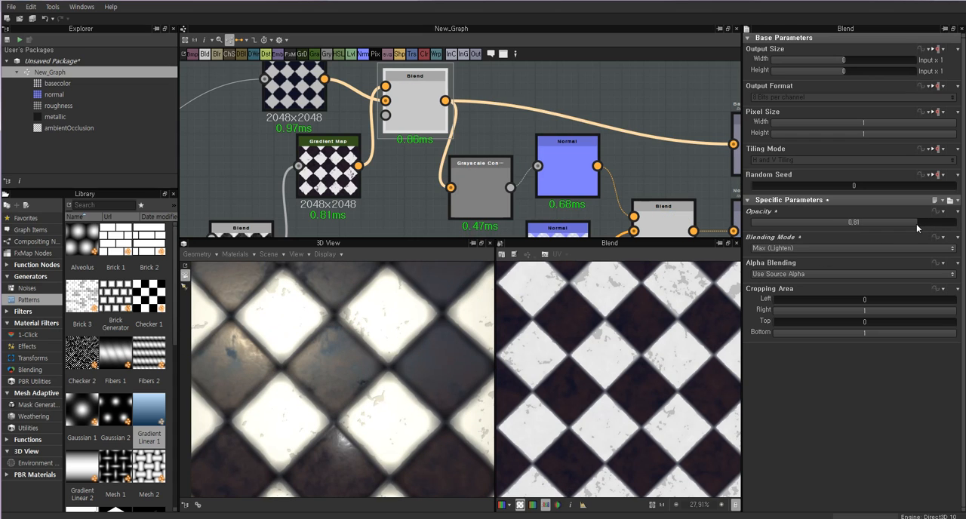
drag(916, 223, 865, 228)
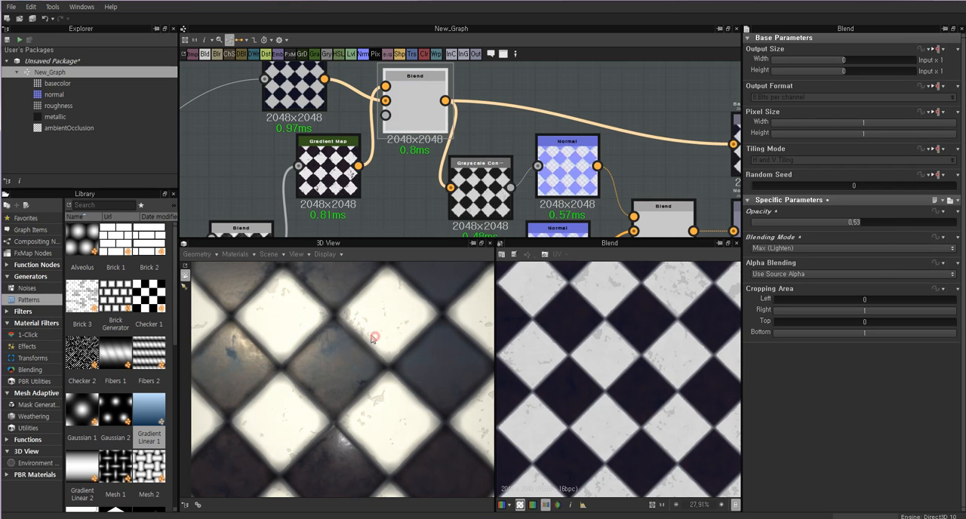
mouse_move(373, 334)
mouse_down()
mouse_move(364, 331)
mouse_move(376, 344)
mouse_up()
scroll(369, 332, down, 3)
scroll(377, 345, down, 4)
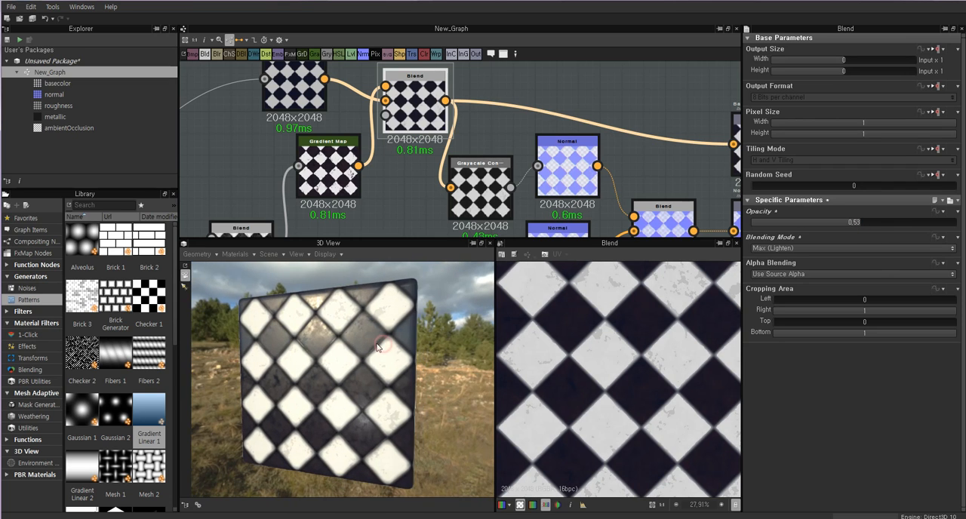
scroll(358, 343, up, 5)
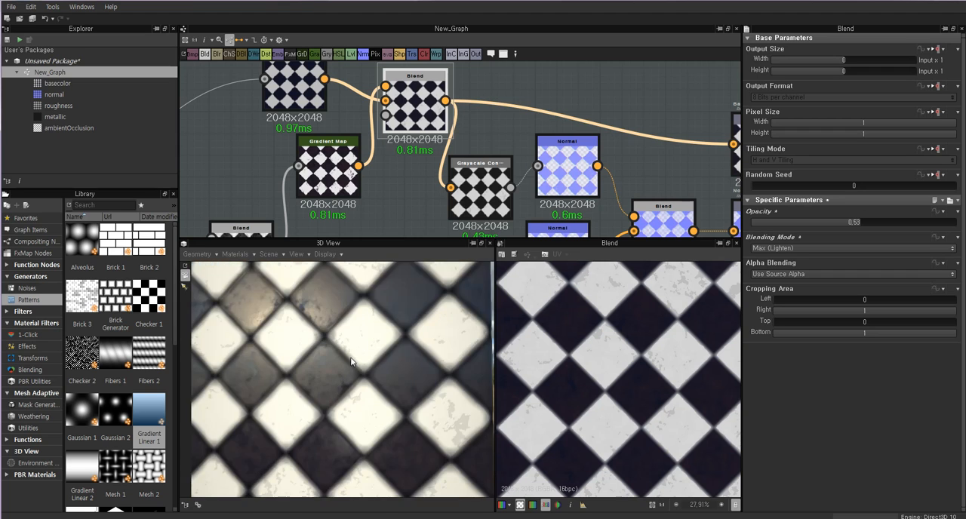
scroll(458, 172, down, 2)
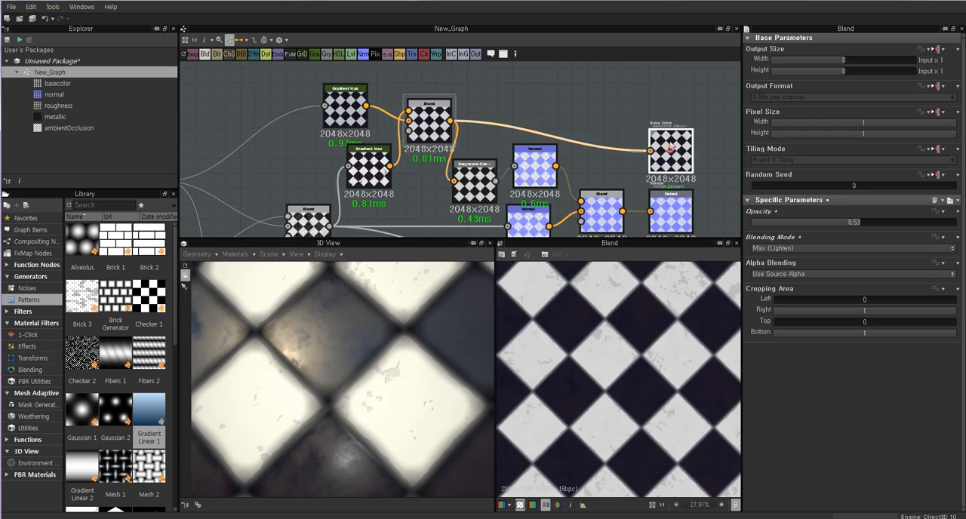
Move the Base Color output node higher above the Normal output and inspect the box in 3D.
drag(669, 149, 669, 119)
scroll(498, 158, down, 3)
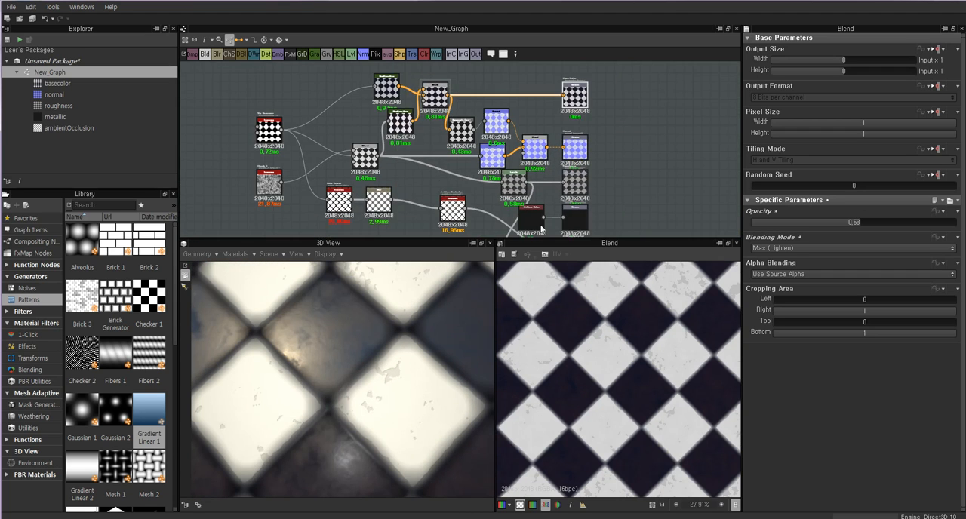
scroll(366, 375, down, 3)
mouse_move(366, 371)
mouse_down()
mouse_move(273, 364)
mouse_move(375, 361)
mouse_move(322, 357)
mouse_up()
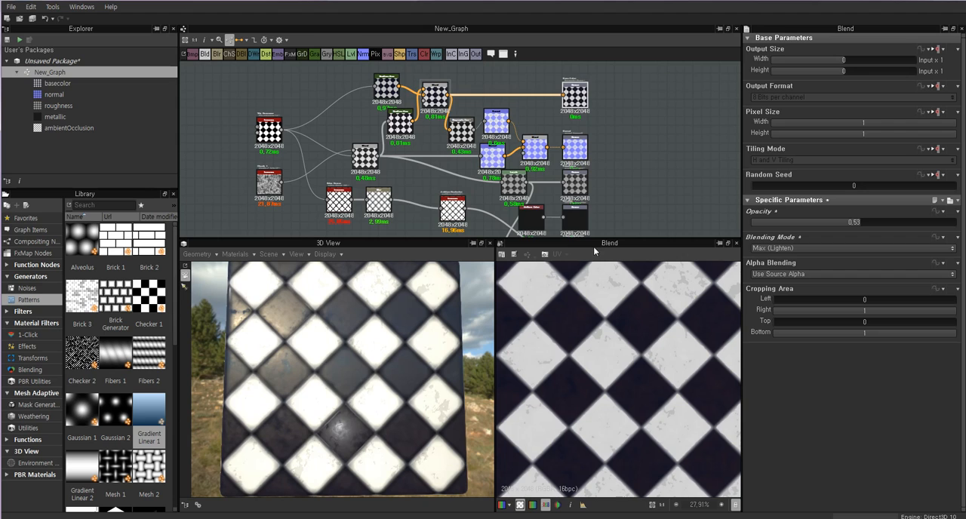
Set the Uniform Color feeding the Metallic output to white (255) and inspect the fully metallic tiles in 3D.
scroll(603, 151, up, 5)
click(566, 150)
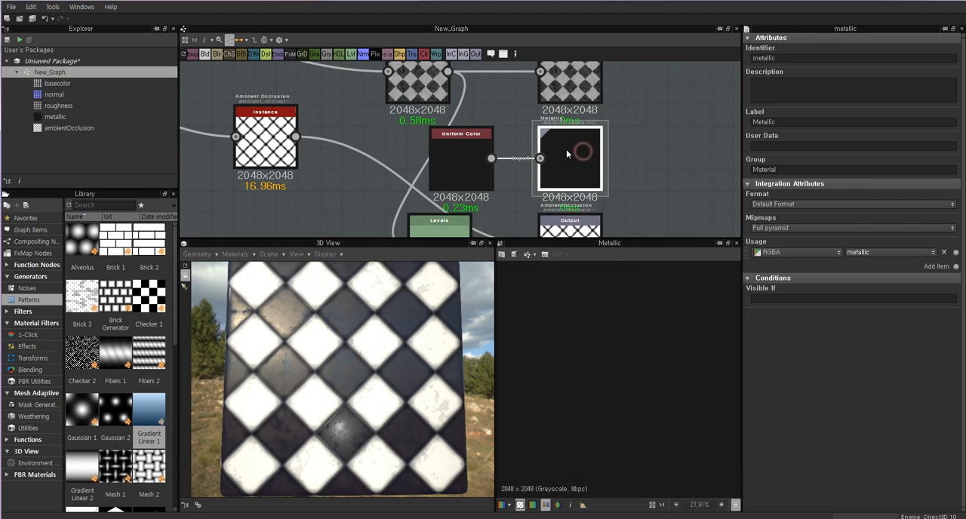
click(464, 155)
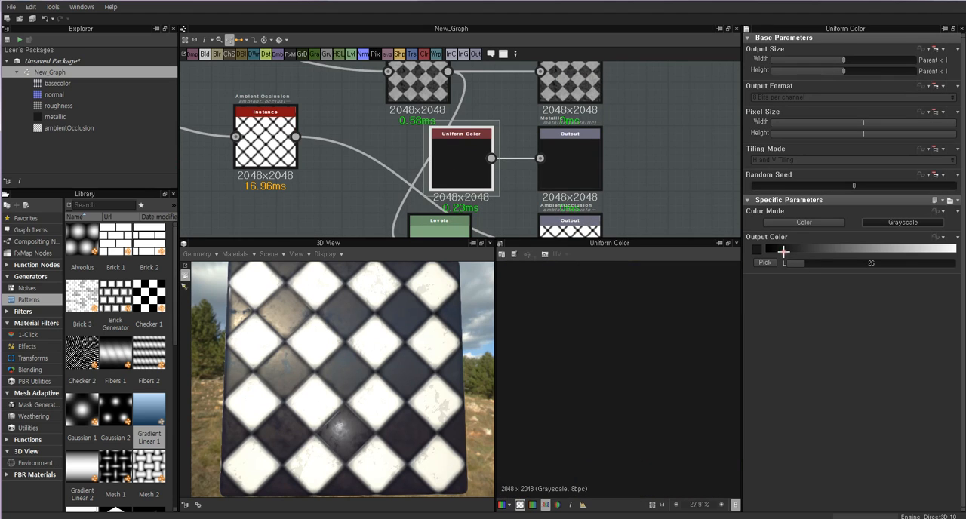
drag(783, 251, 954, 250)
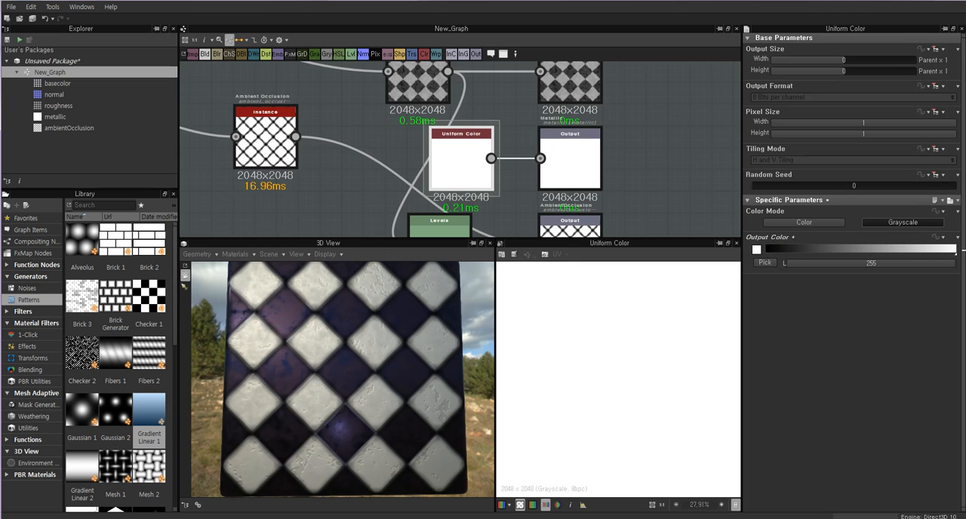
drag(400, 343, 270, 352)
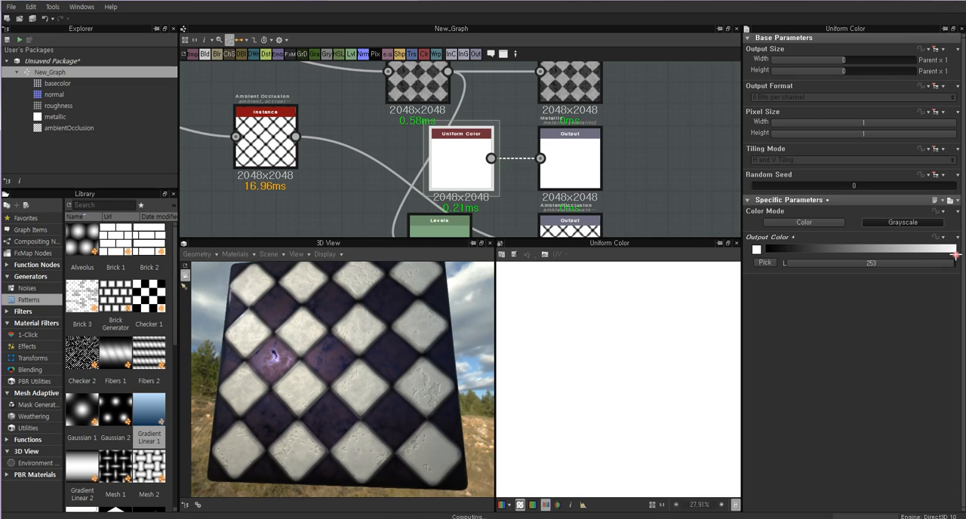
Set the Uniform Color feeding the Metallic output to black (0) and check the tiles in 3D.
drag(954, 255, 917, 254)
drag(894, 254, 752, 254)
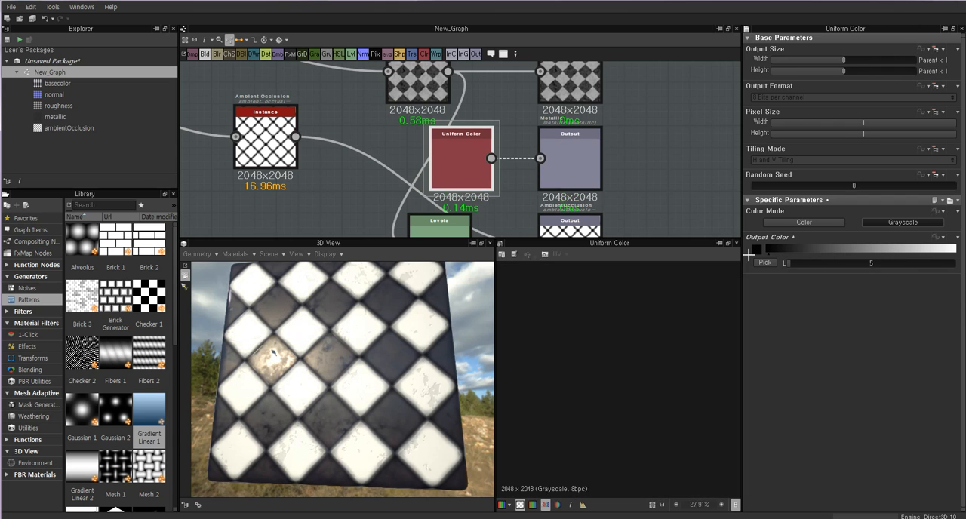
drag(351, 389, 314, 375)
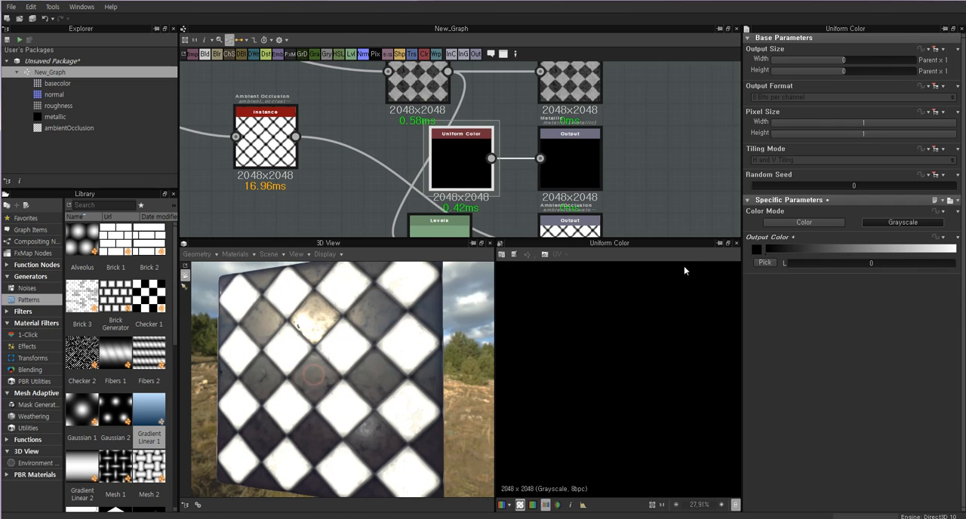
Select the Metallic output and examine the non-metallic tiles in 3D, including a chipped white tile up close.
click(563, 157)
drag(351, 347, 303, 342)
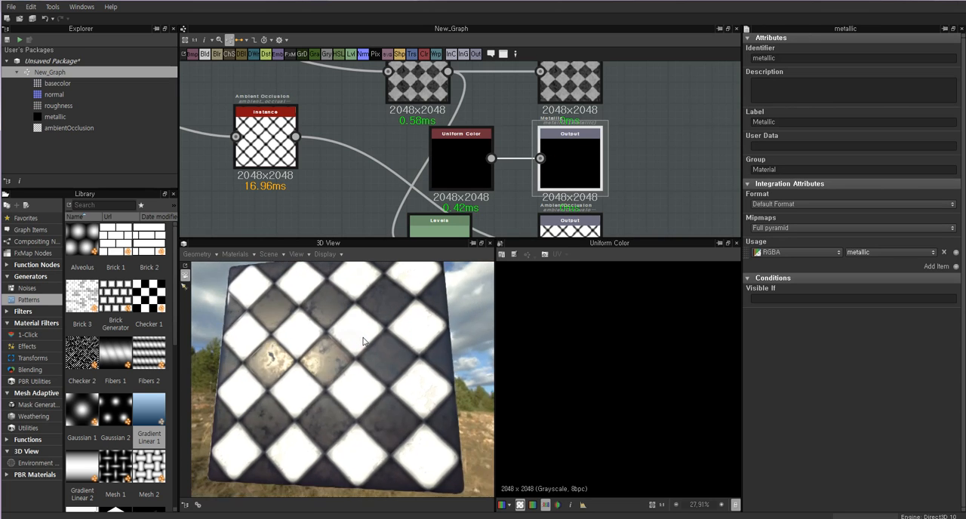
scroll(320, 365, up, 5)
drag(337, 375, 466, 337)
scroll(337, 353, down, 5)
scroll(320, 340, up, 4)
scroll(388, 369, up, 4)
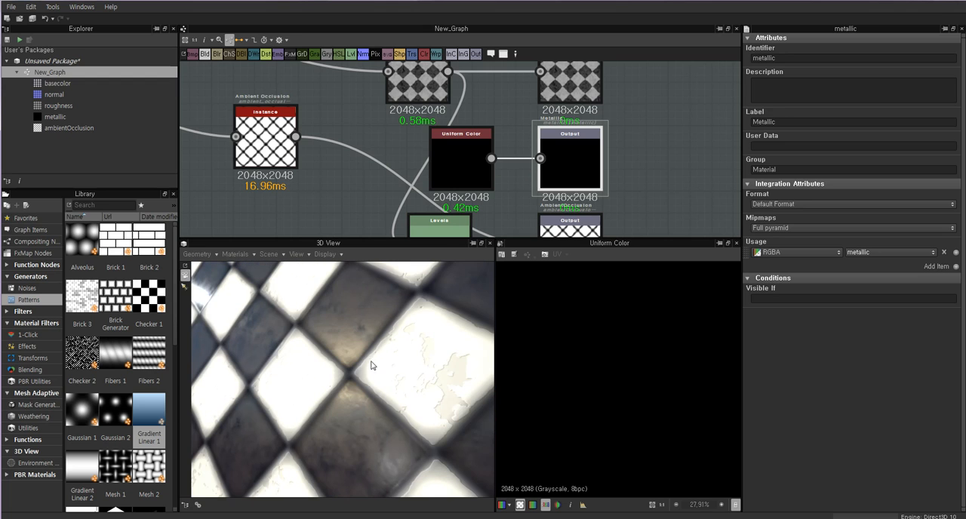
drag(370, 366, 358, 366)
scroll(358, 366, down, 4)
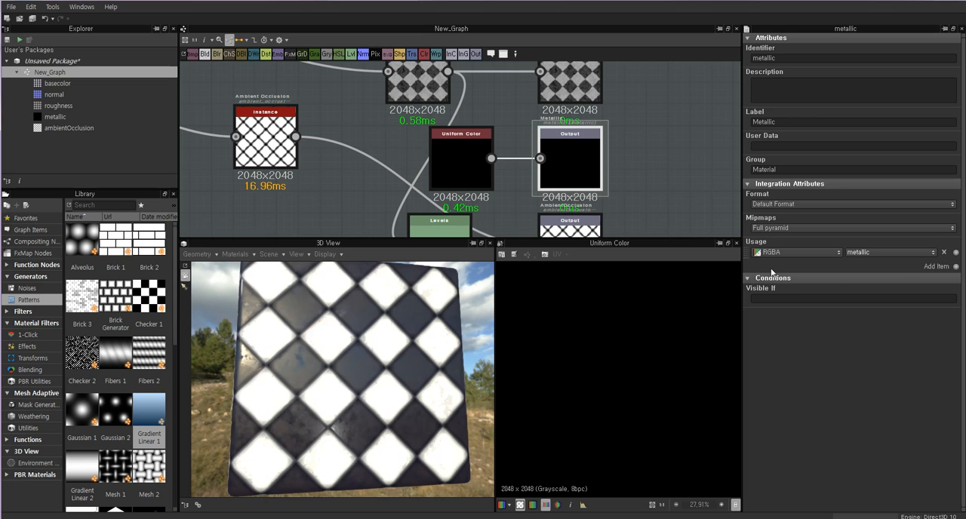
Set the Uniform Color feeding the Metallic output to 167 and inspect the tiles' reflections in 3D.
click(461, 158)
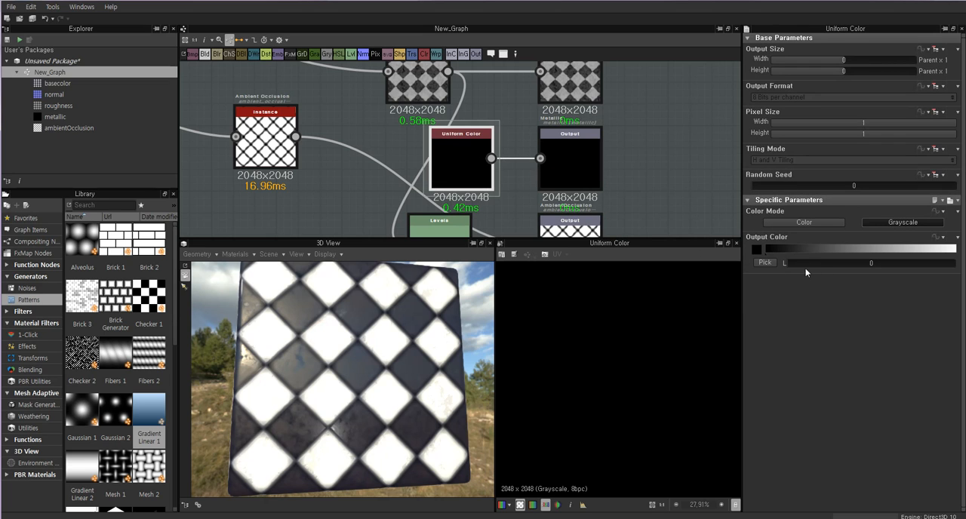
drag(804, 264, 896, 265)
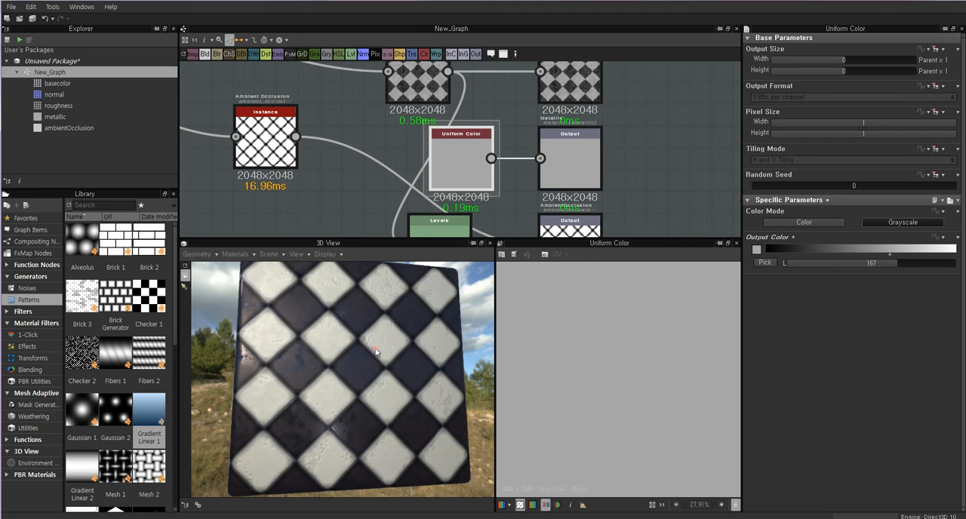
drag(375, 350, 368, 320)
scroll(385, 338, up, 3)
scroll(385, 338, down, 5)
scroll(356, 341, up, 4)
scroll(357, 342, down, 4)
scroll(357, 324, up, 5)
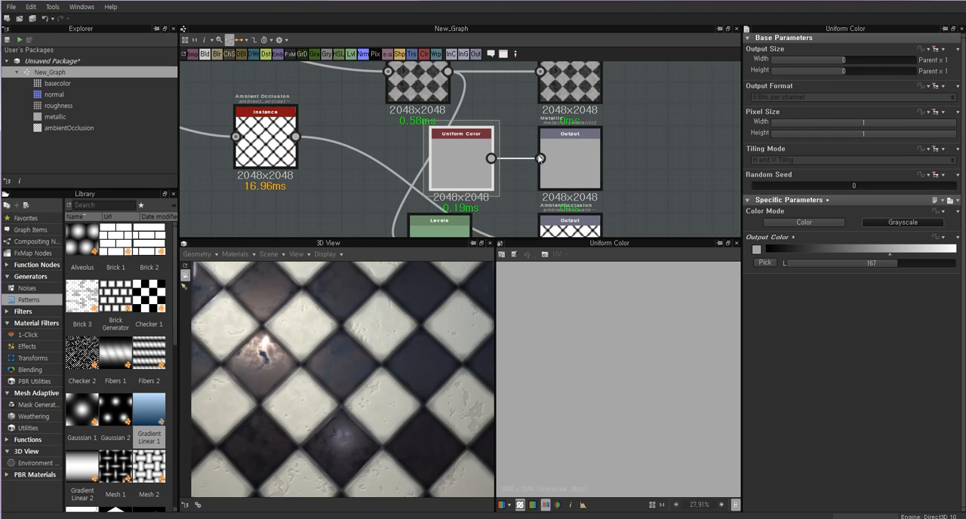
Move the Ambient Occlusion output node slightly down and shift the unused Levels node away from the outputs.
scroll(640, 101, down, 3)
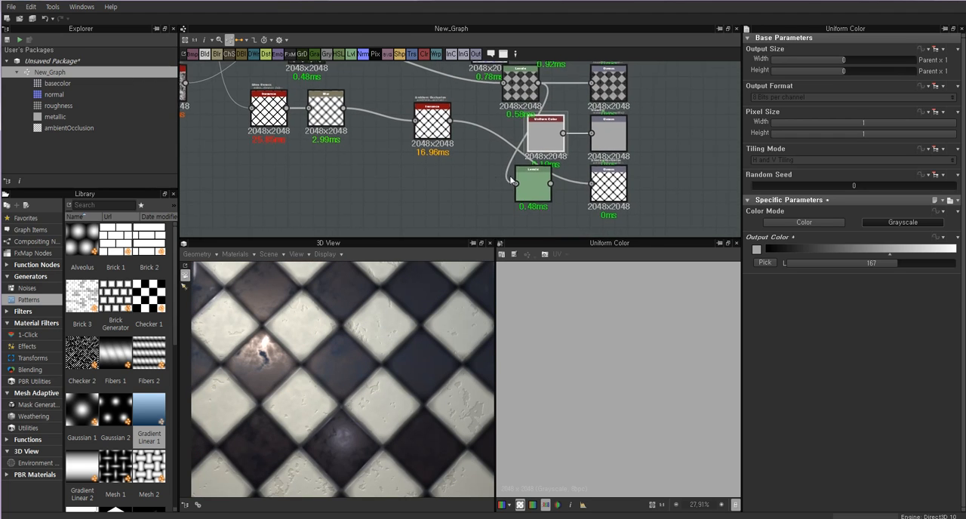
double_click(611, 185)
drag(611, 187, 611, 200)
drag(534, 182, 489, 184)
Preview the unused Levels node's result and delete that node from the graph.
double_click(491, 195)
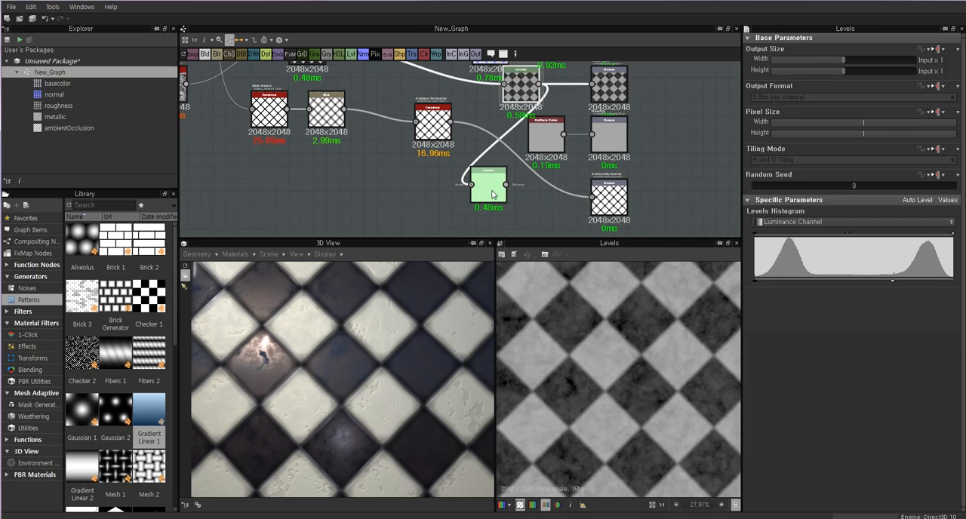
middle_drag(515, 180, 528, 199)
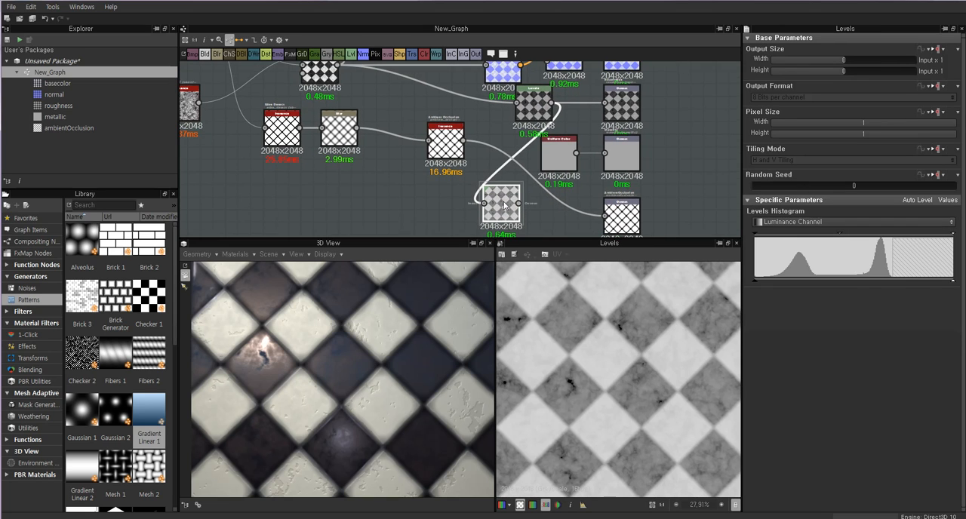
drag(501, 206, 496, 205)
key(Delete)
Review the Clouds 1 noise and the Tile Generator pattern at the start of the graph.
middle_drag(435, 182, 477, 191)
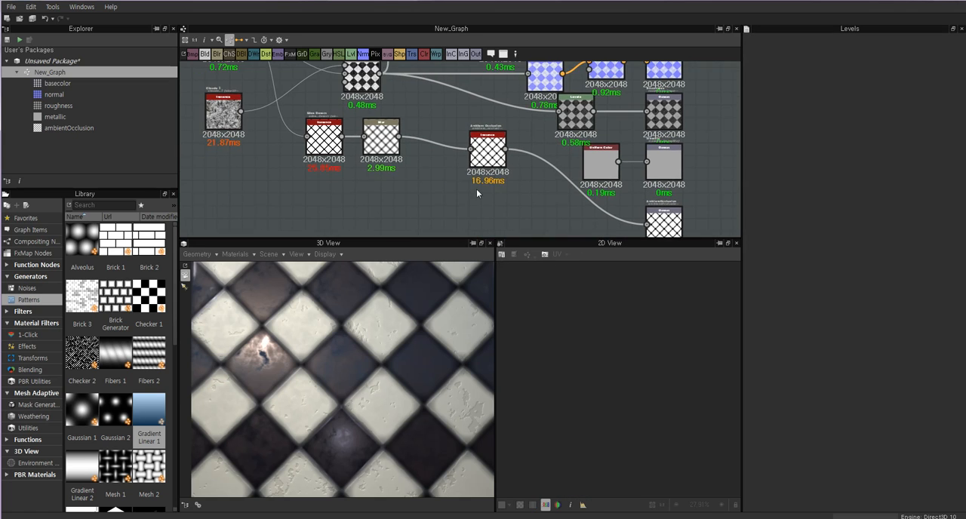
scroll(477, 192, down, 3)
middle_drag(405, 188, 454, 209)
scroll(378, 172, up, 3)
click(380, 176)
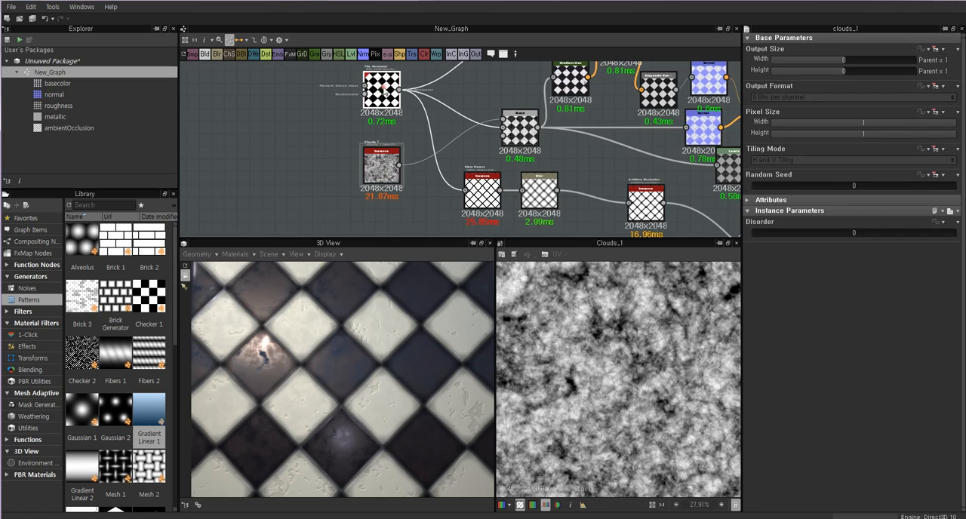
click(383, 89)
middle_drag(381, 94, 393, 130)
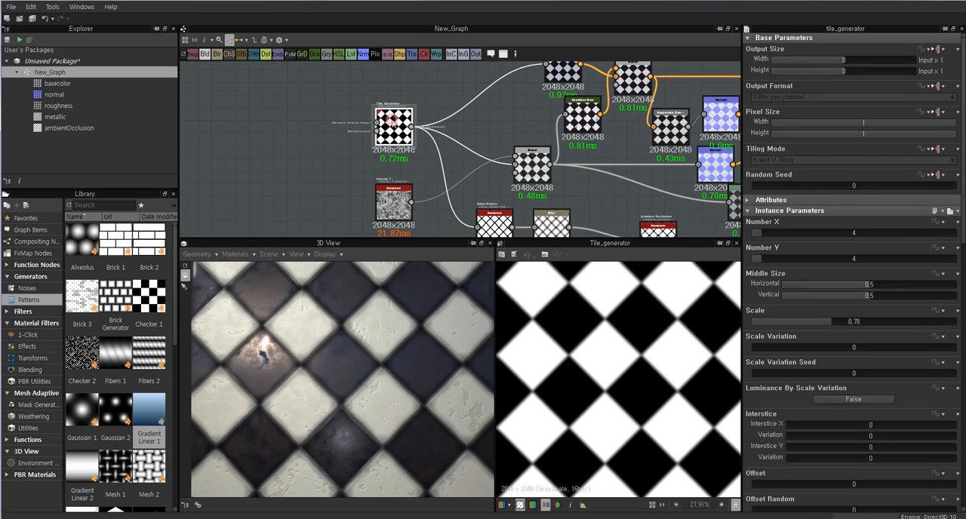
Check the Clouds 1 node, highlight the whole node graph, and examine the checker material on the 3D object.
click(397, 212)
scroll(434, 139, down, 4)
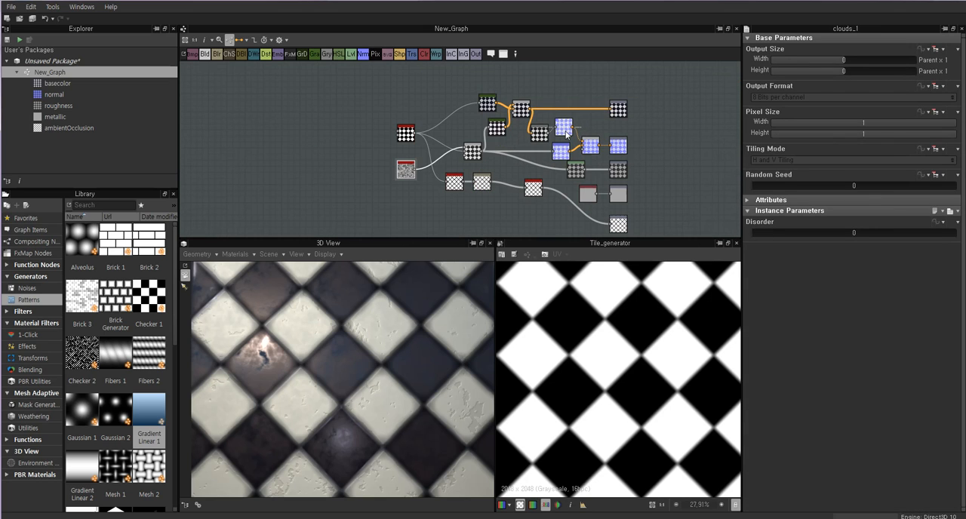
drag(387, 79, 682, 250)
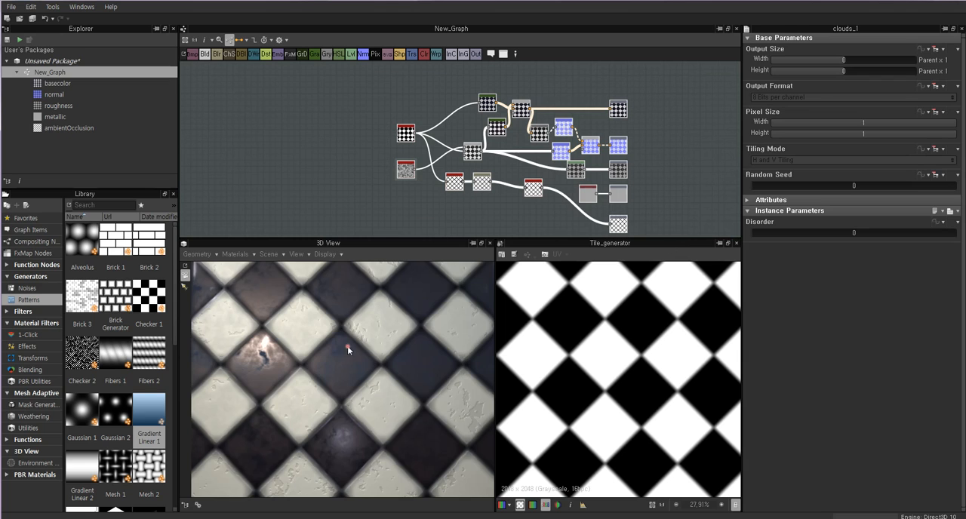
scroll(347, 346, down, 4)
drag(347, 347, 267, 302)
scroll(359, 367, up, 4)
click(402, 139)
scroll(348, 345, down, 4)
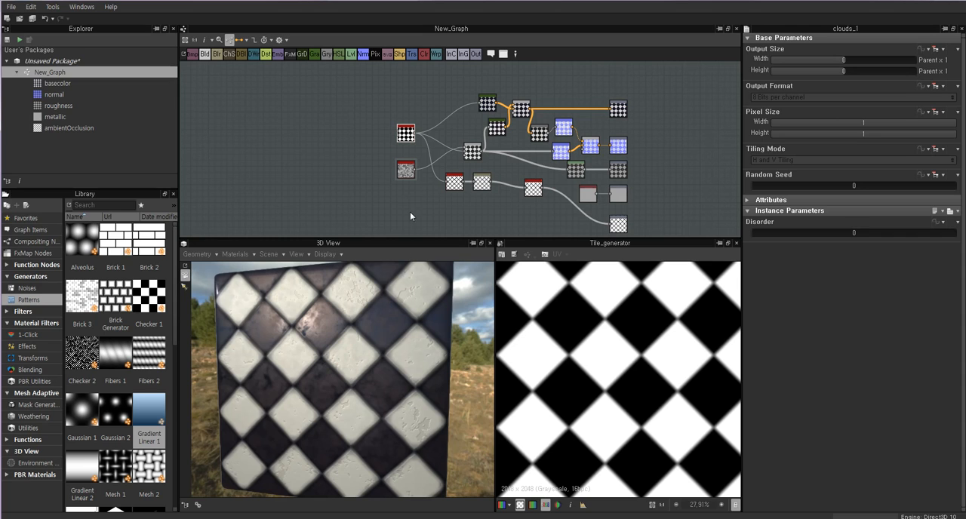
scroll(400, 169, up, 2)
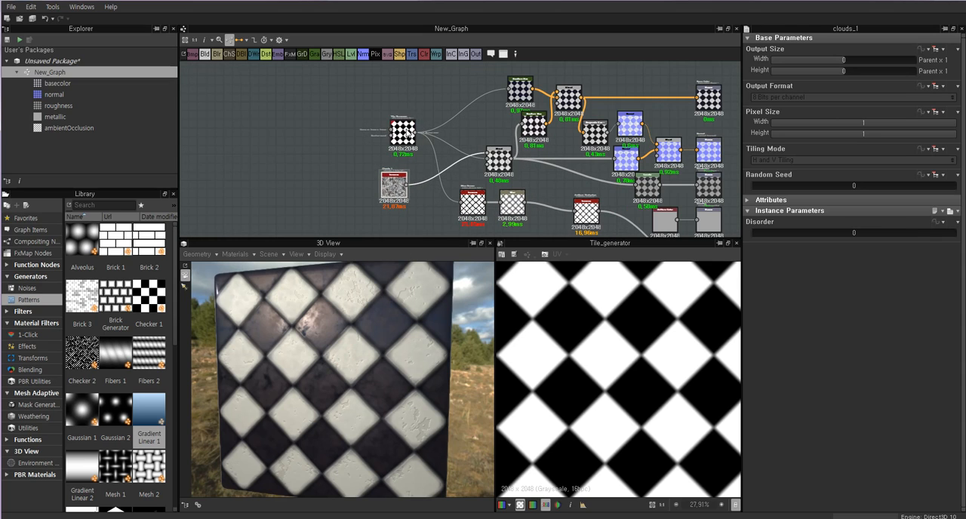
Set the Tile Generator's Number X and Number Y to 3.
click(393, 131)
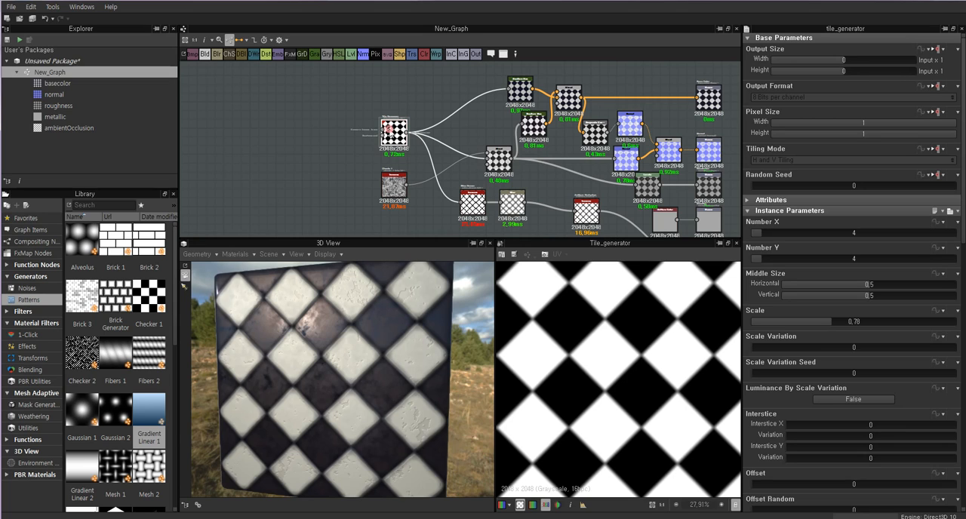
scroll(395, 151, up, 5)
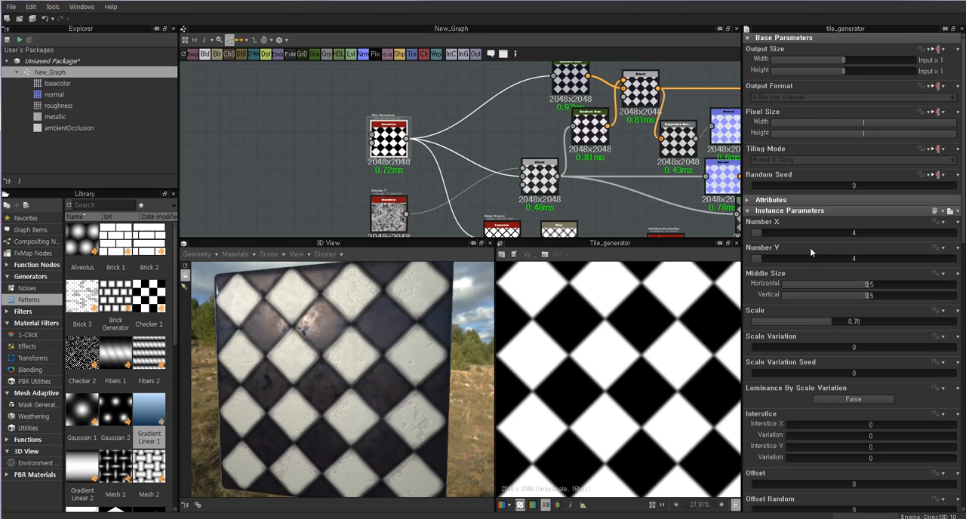
drag(760, 235, 756, 260)
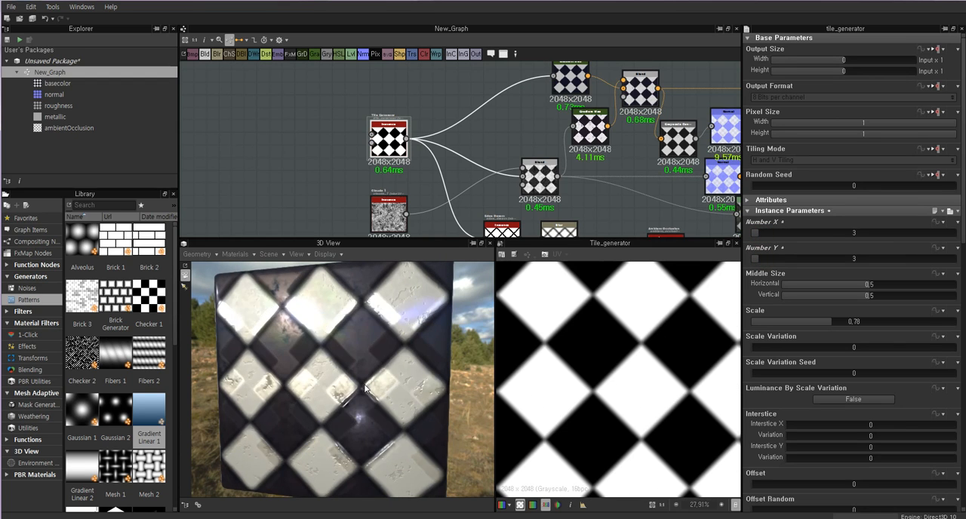
Inspect the enlarged tiles and their surface reflections on the 3D object from several angles and distances.
scroll(349, 394, down, 3)
drag(350, 396, 310, 359)
scroll(310, 359, up, 5)
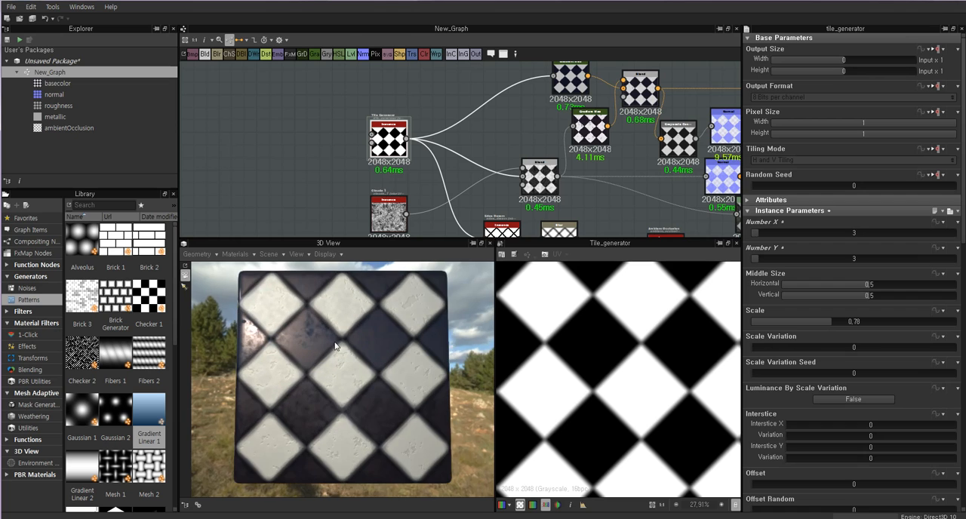
scroll(290, 301, down, 5)
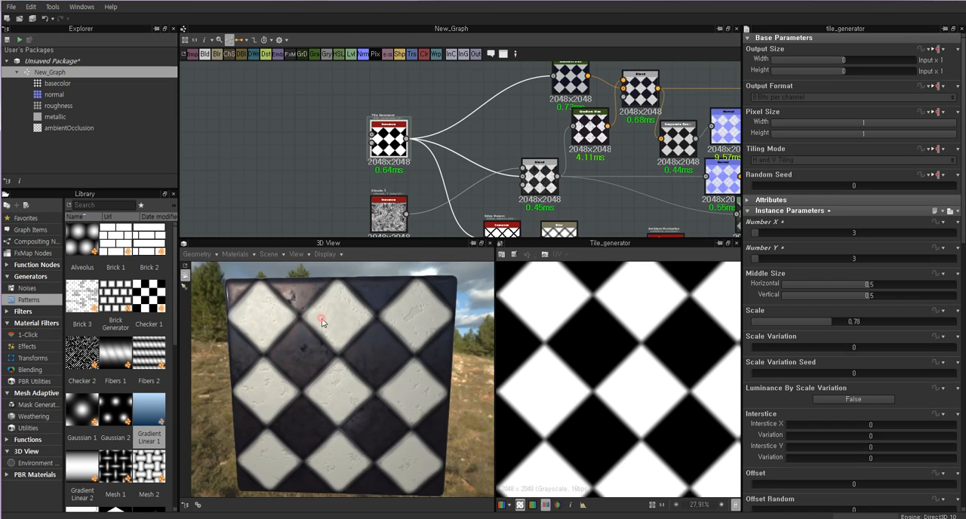
drag(307, 313, 384, 346)
scroll(337, 350, up, 3)
scroll(368, 332, down, 4)
scroll(321, 343, up, 3)
scroll(338, 345, down, 3)
scroll(345, 344, up, 3)
scroll(330, 362, down, 2)
scroll(380, 394, up, 3)
scroll(387, 368, down, 2)
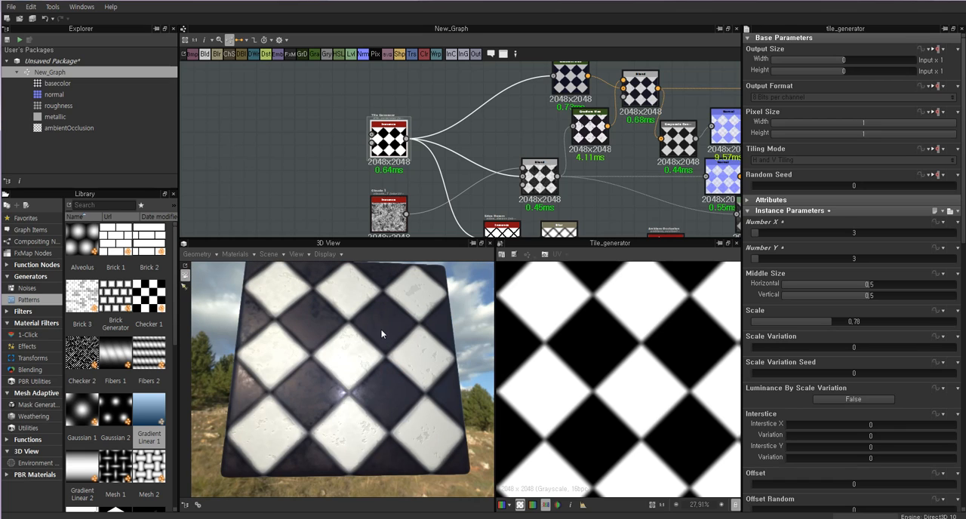
Set the Tile Generator's Number X to 6 and Number Y to 5, and check the denser pattern in 3D.
click(764, 233)
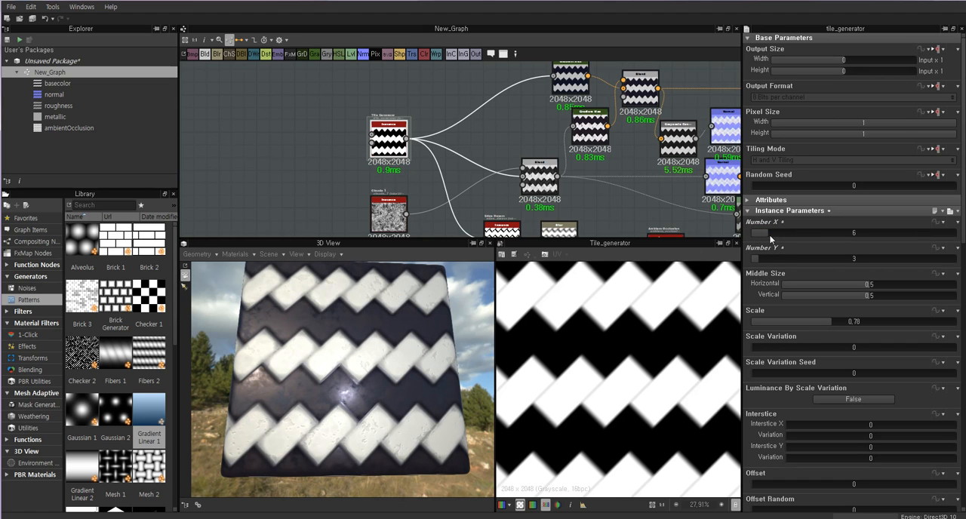
click(762, 259)
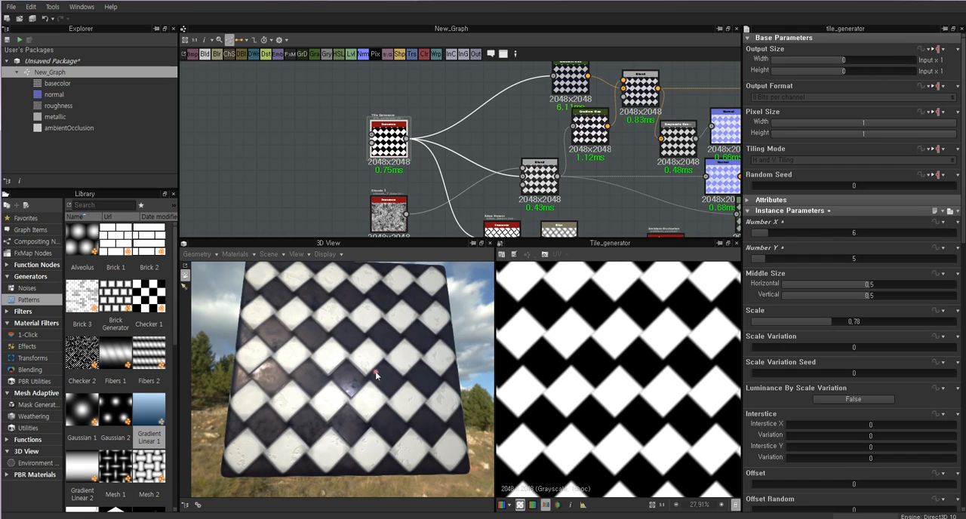
mouse_move(375, 371)
mouse_down()
mouse_move(349, 370)
mouse_move(377, 344)
mouse_move(349, 352)
mouse_move(377, 369)
mouse_move(364, 365)
mouse_up()
scroll(351, 368, up, 3)
scroll(356, 369, down, 2)
scroll(350, 351, down, 3)
Darken the roughness map by raising the midtone point of the Levels node before the Roughness output, and check the reflections in 3D.
middle_drag(674, 163, 514, 160)
middle_drag(683, 214, 576, 166)
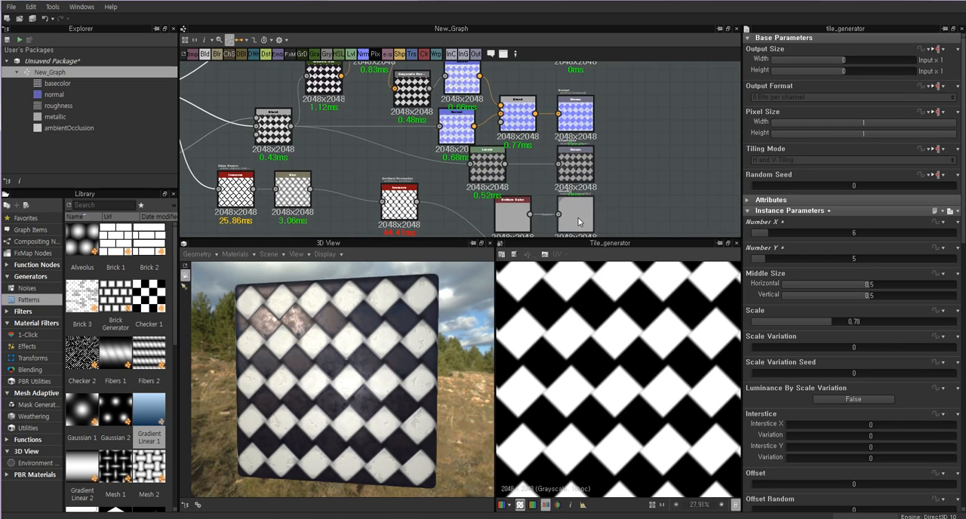
double_click(577, 219)
double_click(571, 168)
double_click(500, 175)
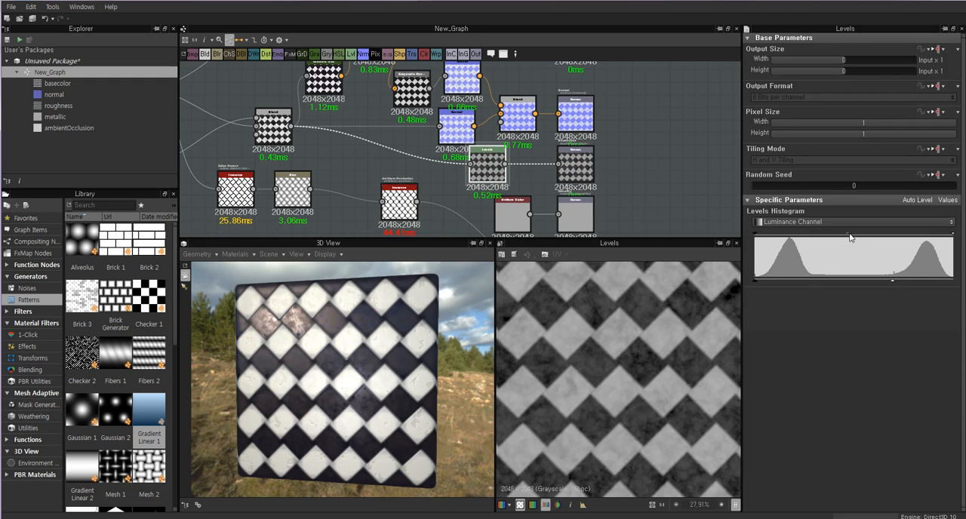
drag(849, 237, 876, 237)
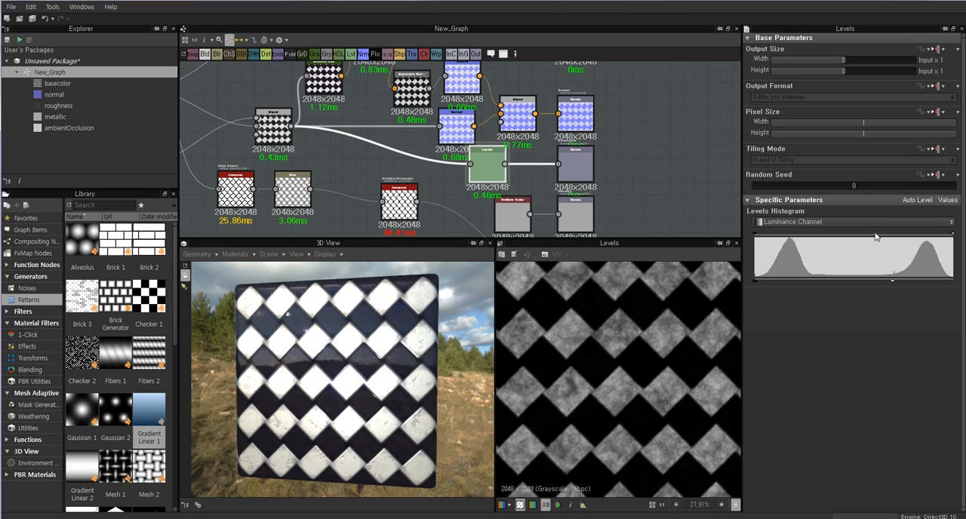
drag(332, 362, 347, 344)
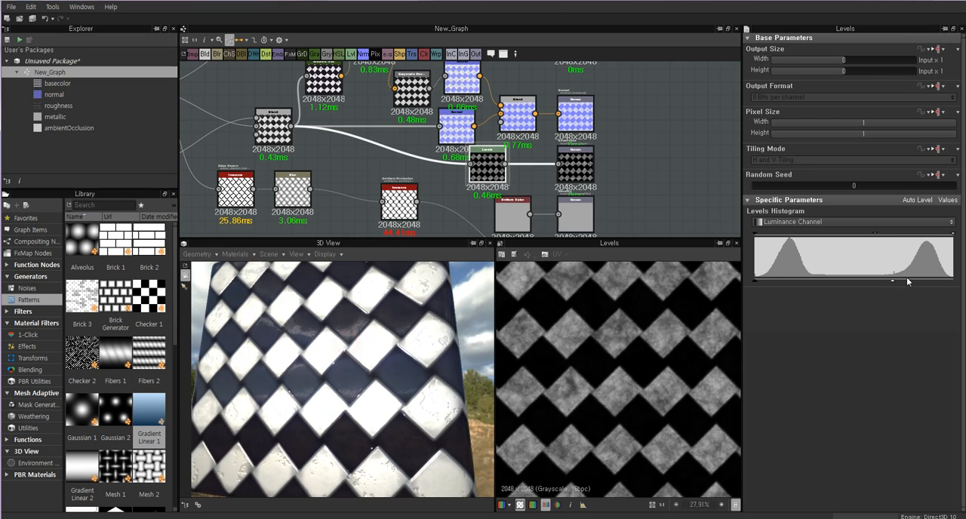
Move the roughness Levels midtone point back to about the centre and check the tiles' reflections in 3D.
mouse_move(865, 239)
mouse_down()
mouse_move(842, 235)
mouse_move(853, 235)
mouse_up()
drag(392, 344, 338, 349)
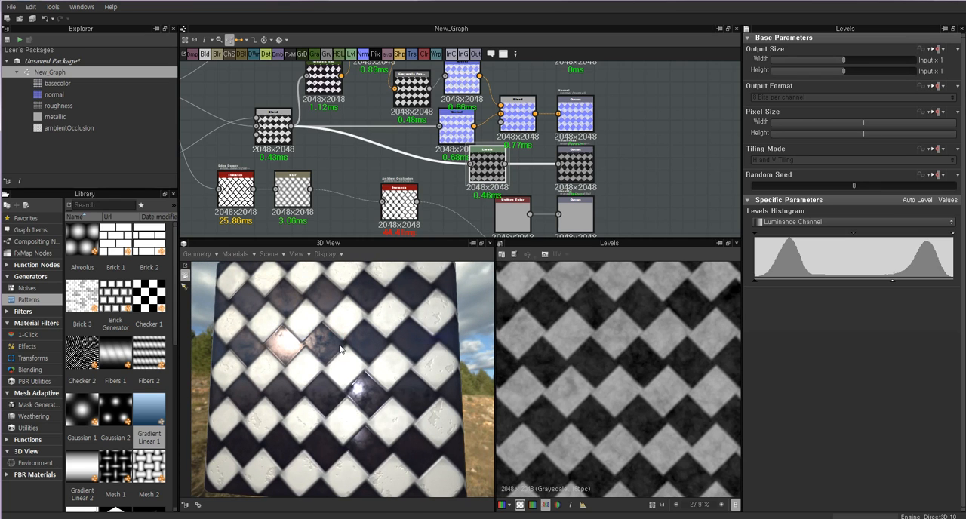
middle_drag(389, 144, 503, 164)
scroll(402, 151, down, 1)
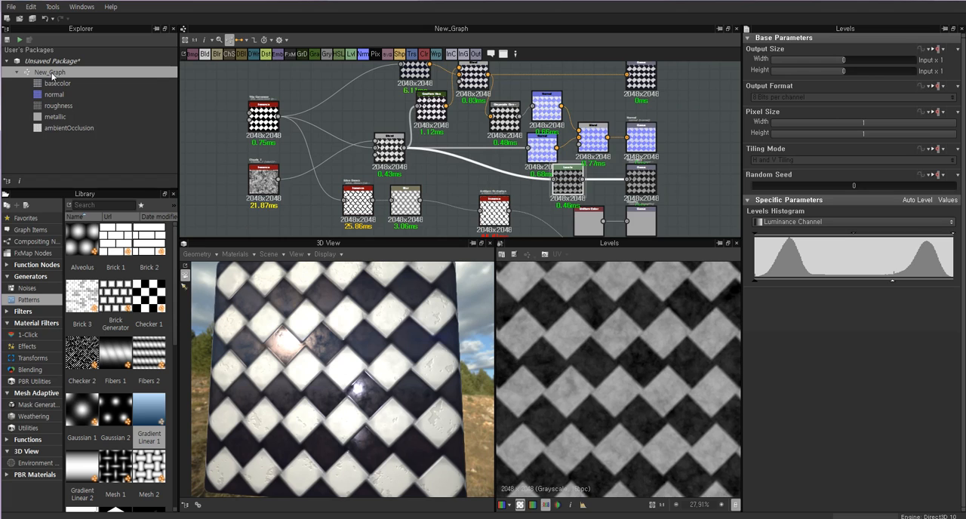
Return to the start of the graph and preview the Tile Generator pattern with its parameters.
middle_drag(605, 123, 494, 151)
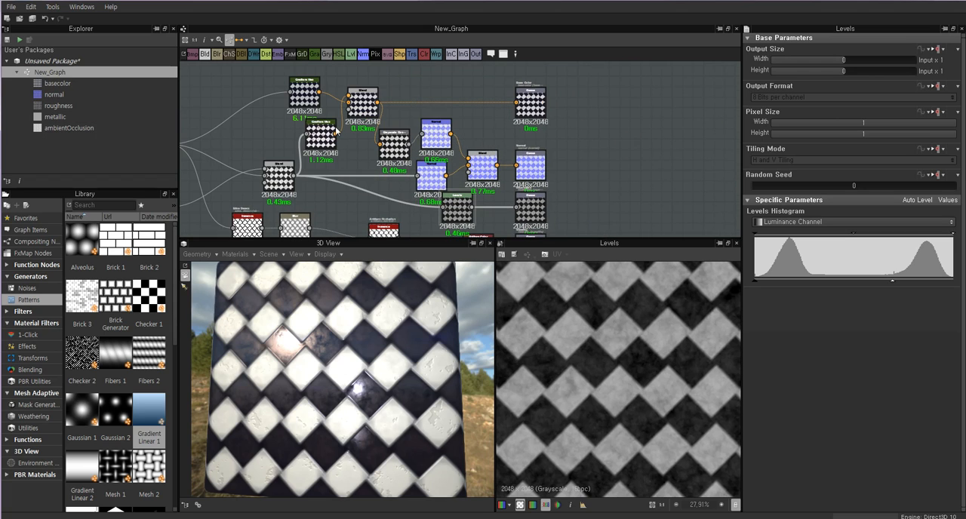
middle_drag(295, 125, 396, 127)
scroll(345, 138, down, 1)
double_click(269, 143)
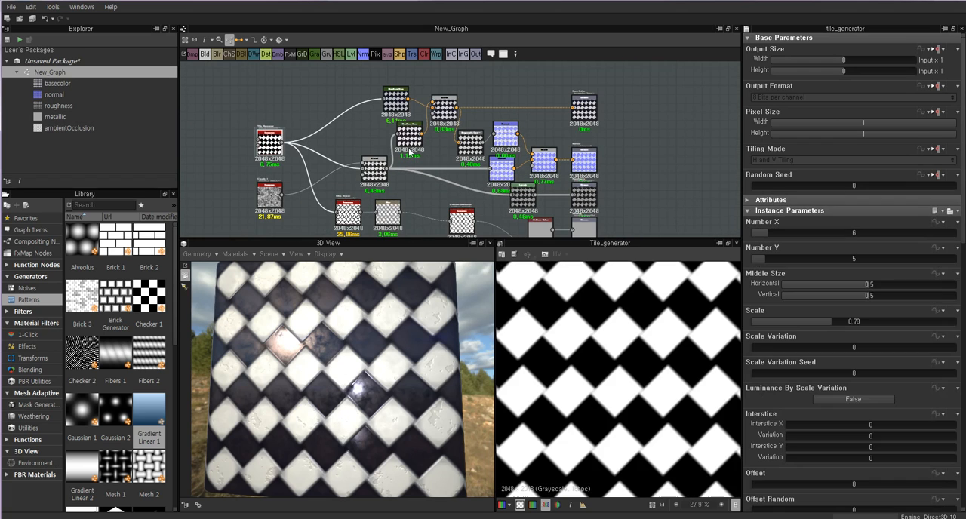
Preview the Base Color, Normal, Roughness, Metallic and Ambient Occlusion outputs one after another.
click(55, 83)
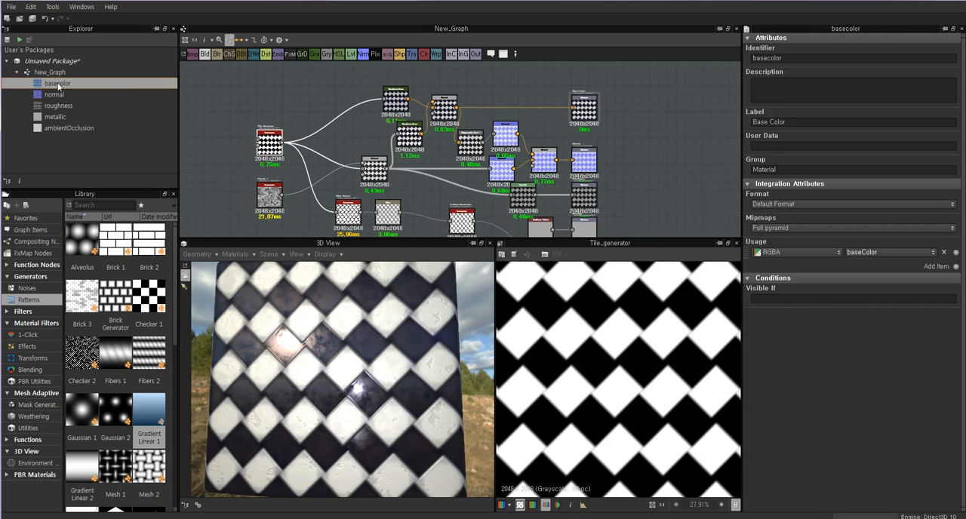
double_click(581, 108)
middle_drag(581, 108, 553, 151)
scroll(559, 173, up, 5)
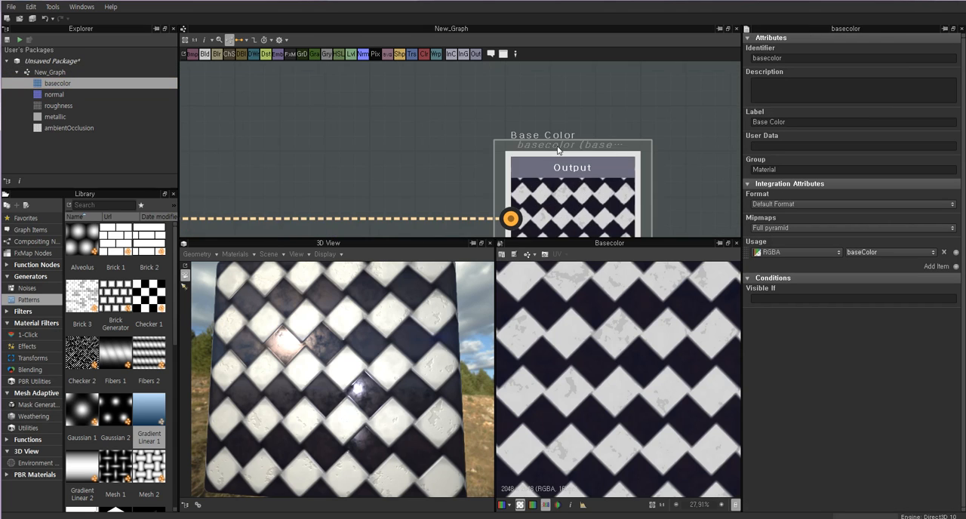
scroll(560, 173, down, 3)
middle_drag(569, 205, 559, 111)
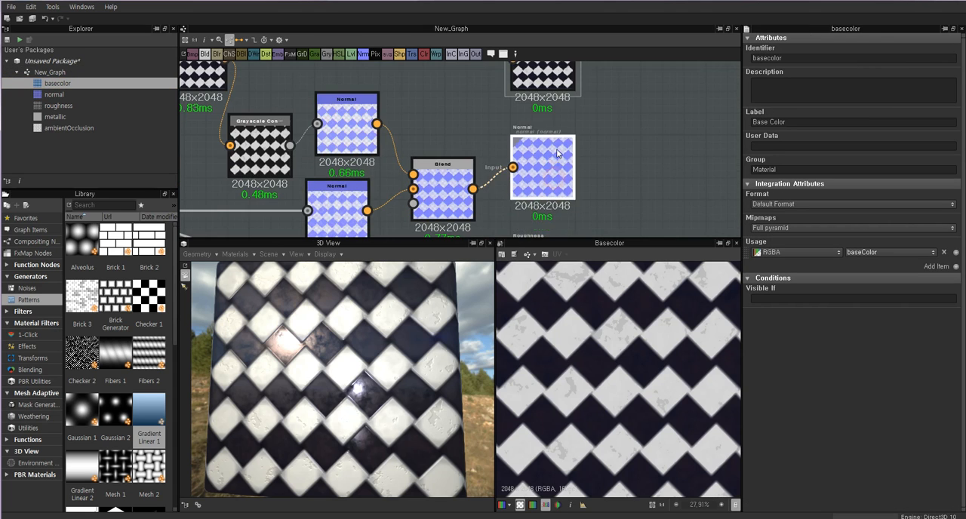
double_click(537, 187)
middle_drag(538, 187, 537, 99)
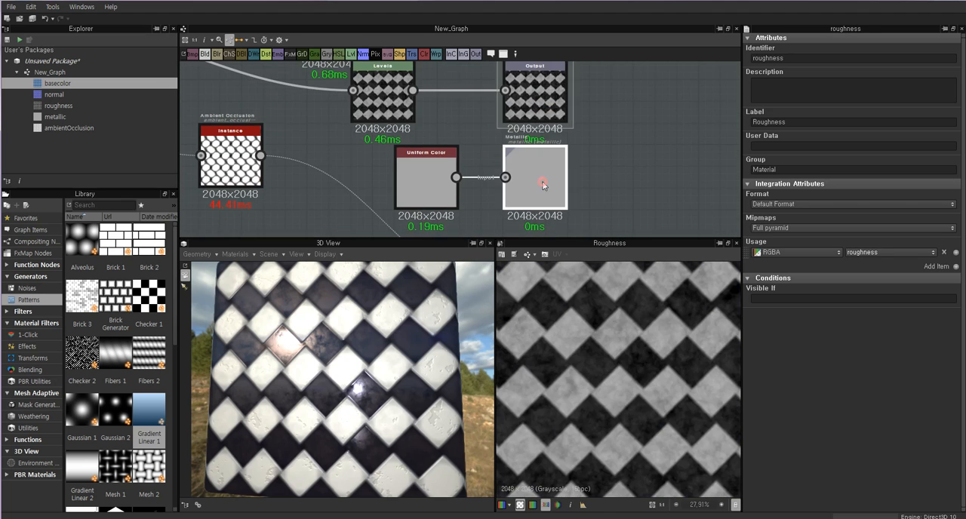
double_click(534, 175)
middle_drag(534, 158, 534, 83)
double_click(534, 196)
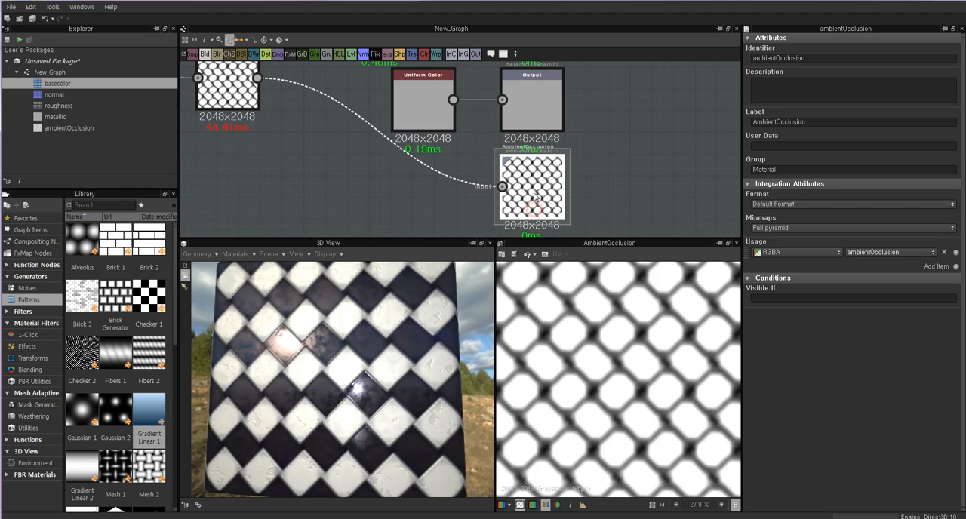
scroll(534, 189, down, 5)
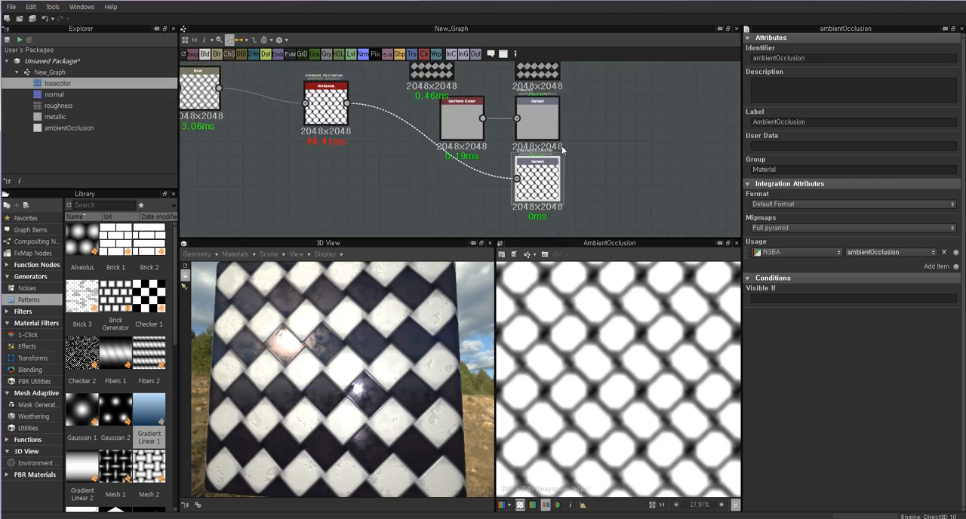
Go back to the Base Color output and show the properties of New_Graph.
middle_drag(530, 130, 532, 201)
click(531, 154)
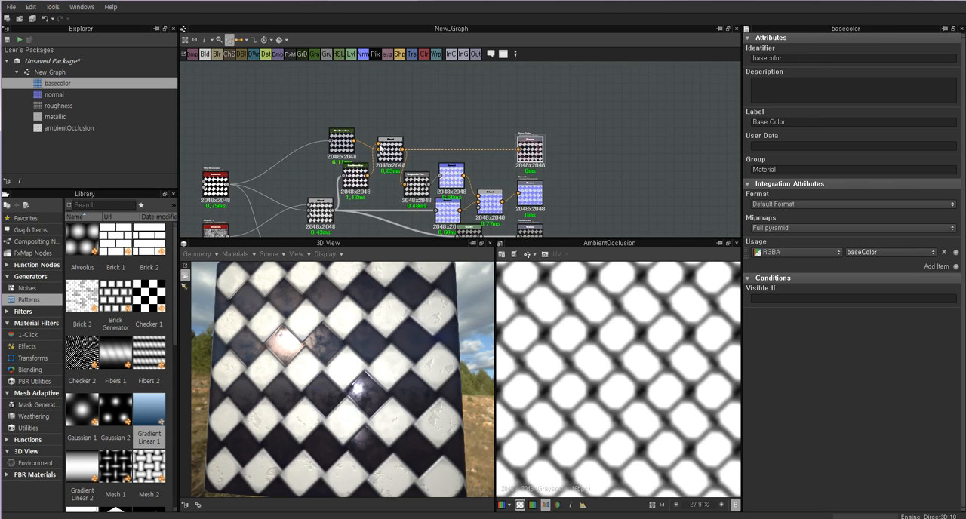
middle_drag(531, 154, 678, 155)
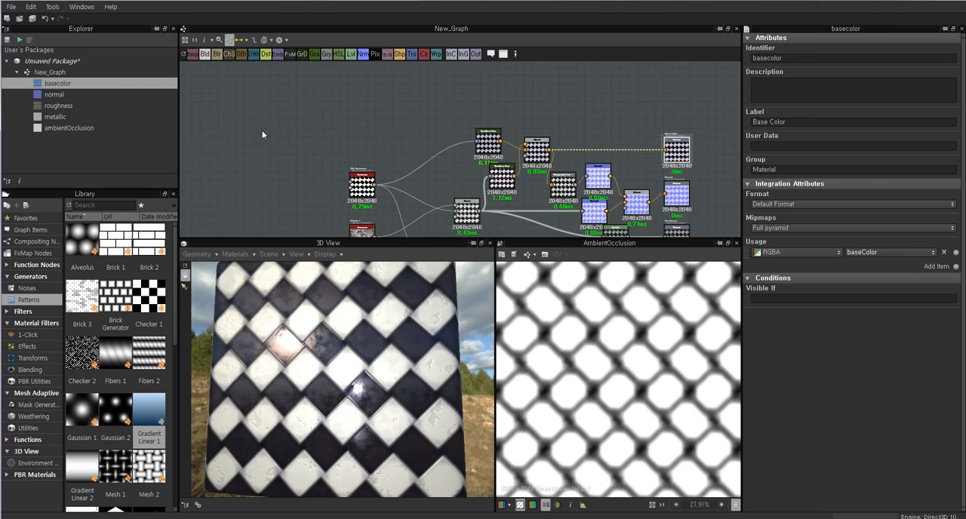
click(59, 74)
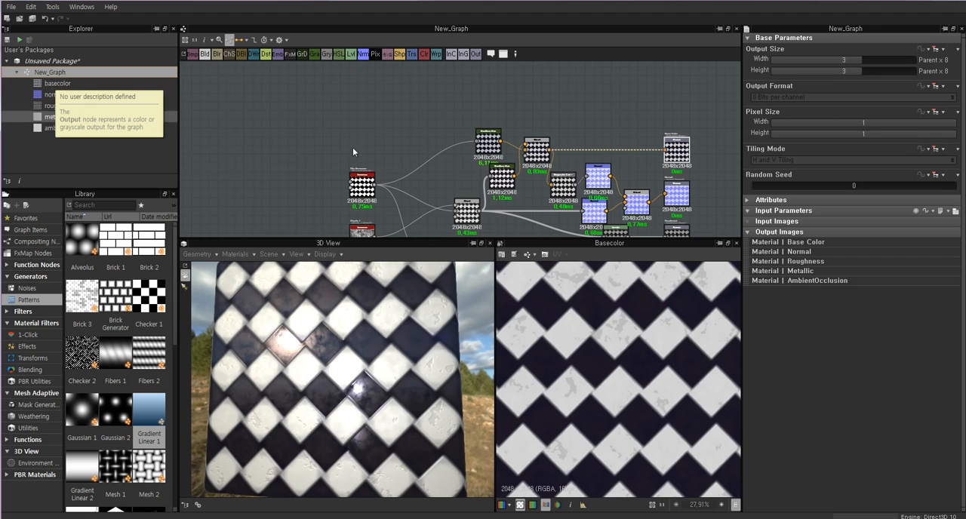
Review the complete node network by highlighting all nodes from the generators through to the outputs.
scroll(392, 132, down, 3)
drag(246, 105, 484, 235)
middle_drag(486, 227, 493, 184)
scroll(510, 178, up, 3)
scroll(528, 184, down, 3)
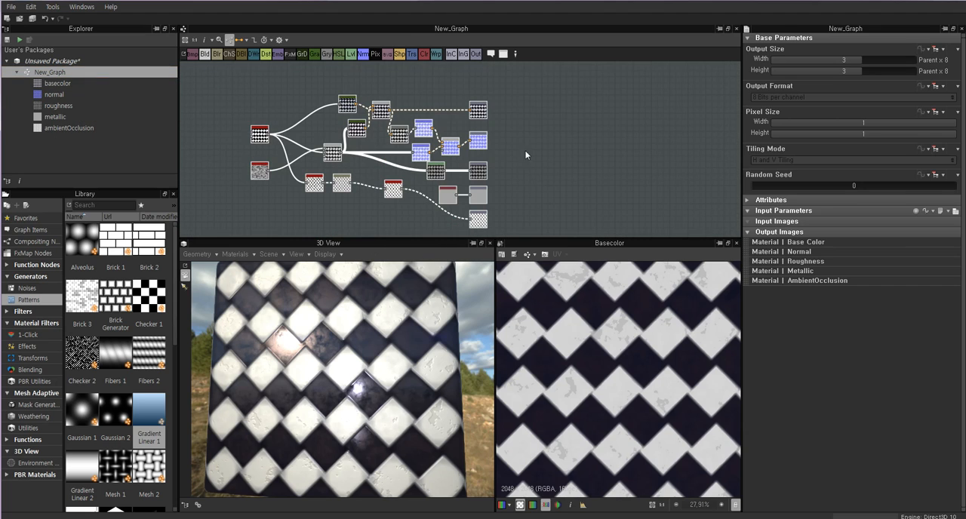
drag(209, 72, 519, 235)
click(539, 158)
Set the Tile Generator's Number X and Number Y to 4, and compare its parameters with those of the Clouds 1 node.
middle_drag(240, 119, 301, 114)
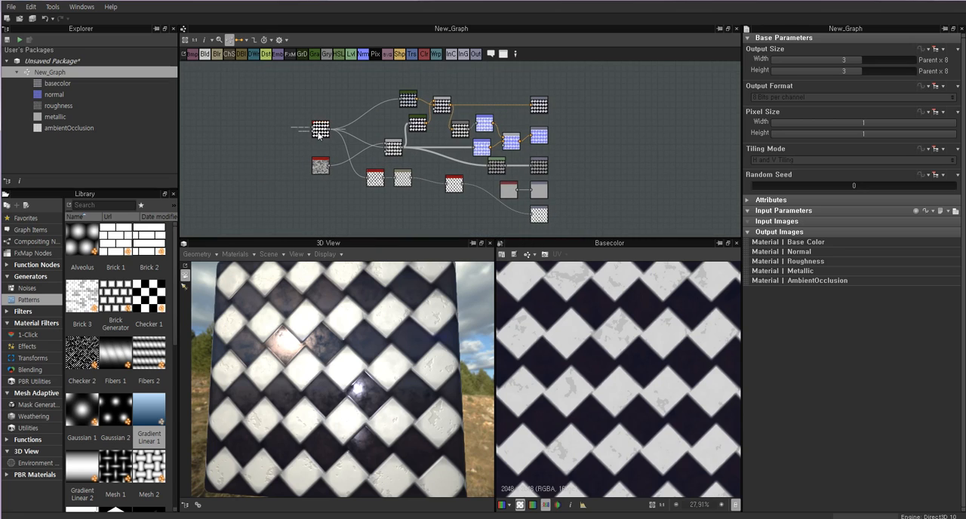
double_click(318, 135)
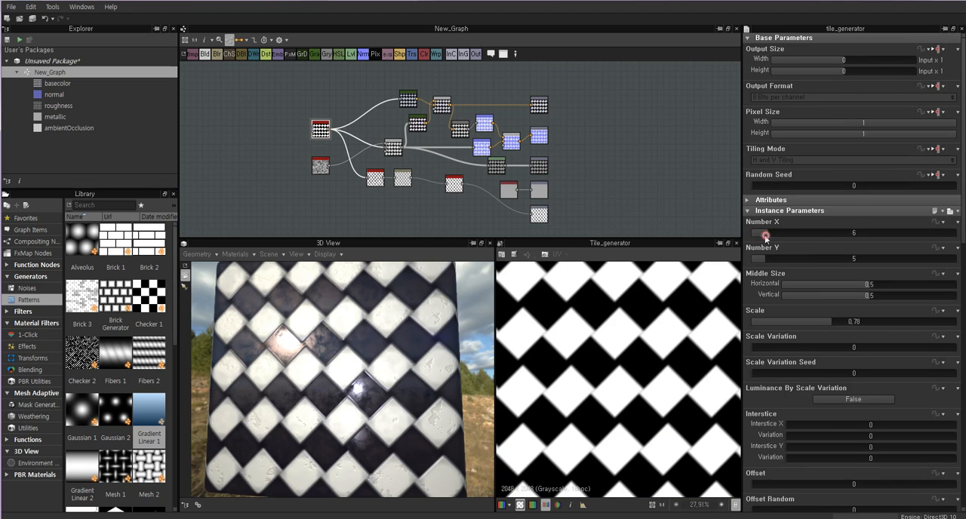
drag(764, 234, 760, 258)
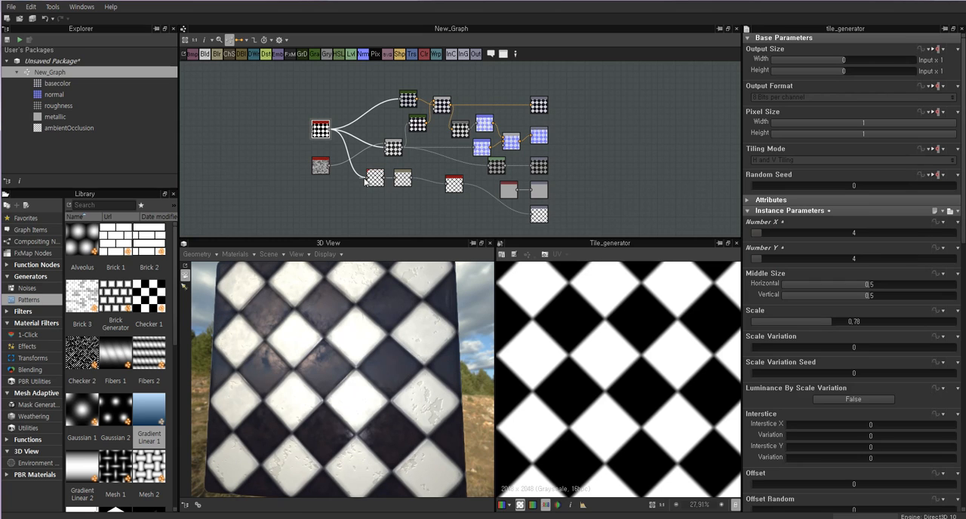
double_click(320, 170)
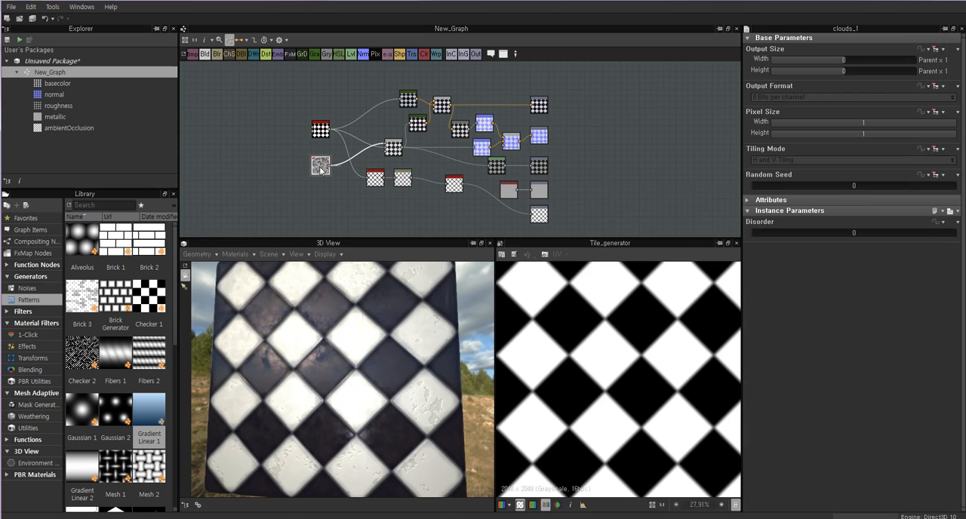
double_click(323, 132)
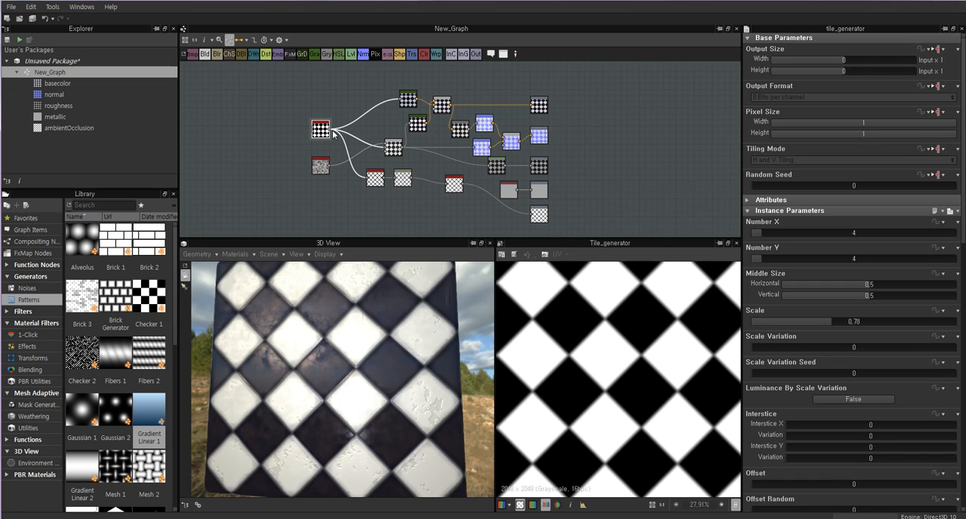
Inspect the checker material on the 3D preview cube from different angles and up close.
drag(219, 294, 331, 350)
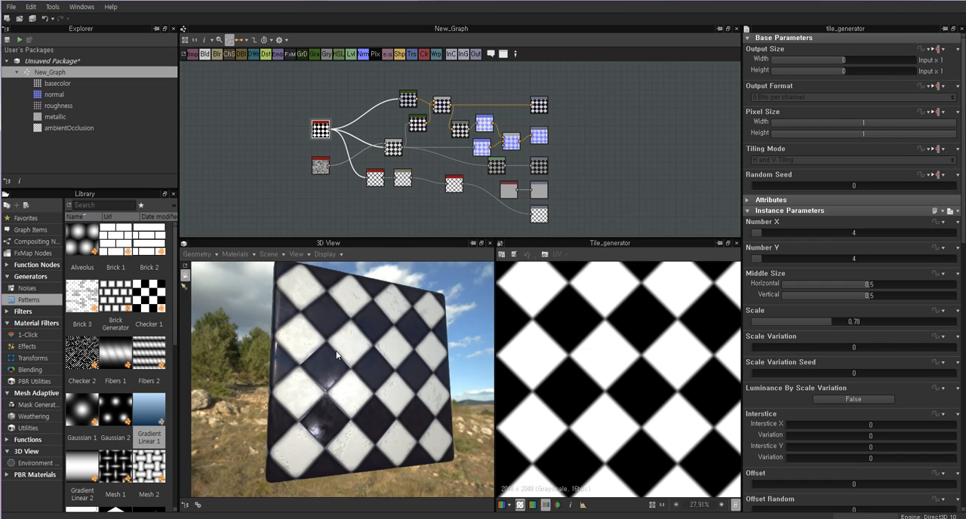
mouse_move(341, 341)
mouse_down()
mouse_move(384, 341)
mouse_move(363, 354)
mouse_move(370, 347)
mouse_move(298, 339)
mouse_move(332, 355)
mouse_up()
scroll(313, 343, up, 4)
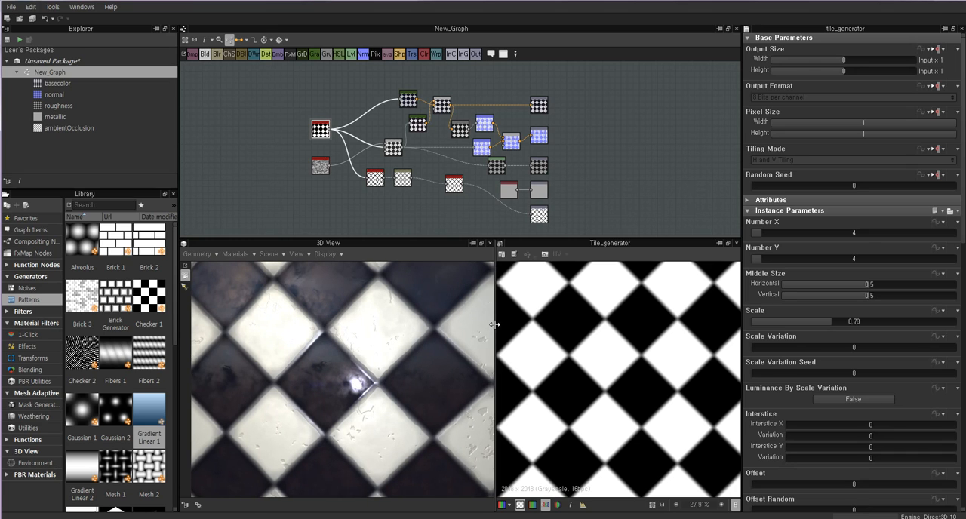
scroll(348, 325, down, 3)
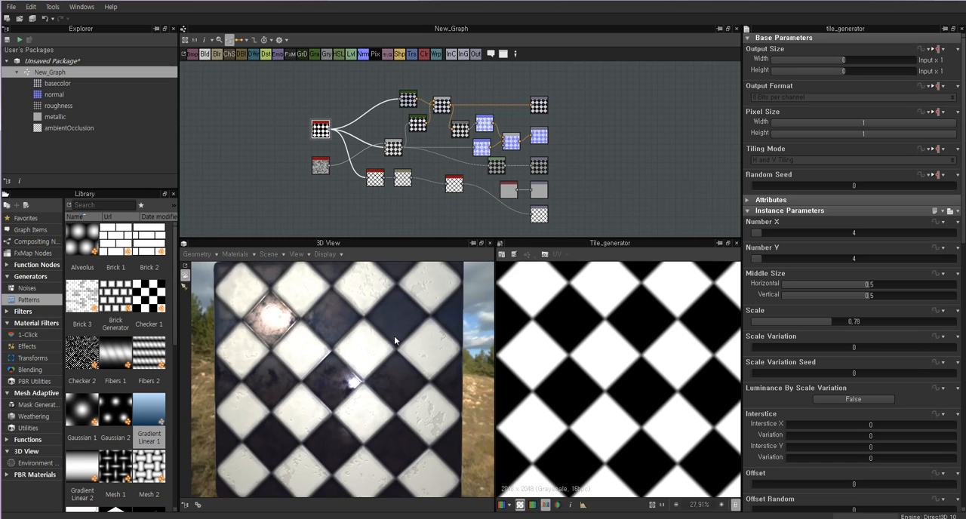
Tidy the positions of the Tile Generator and Clouds 1 nodes at the start of the network.
drag(321, 130, 319, 125)
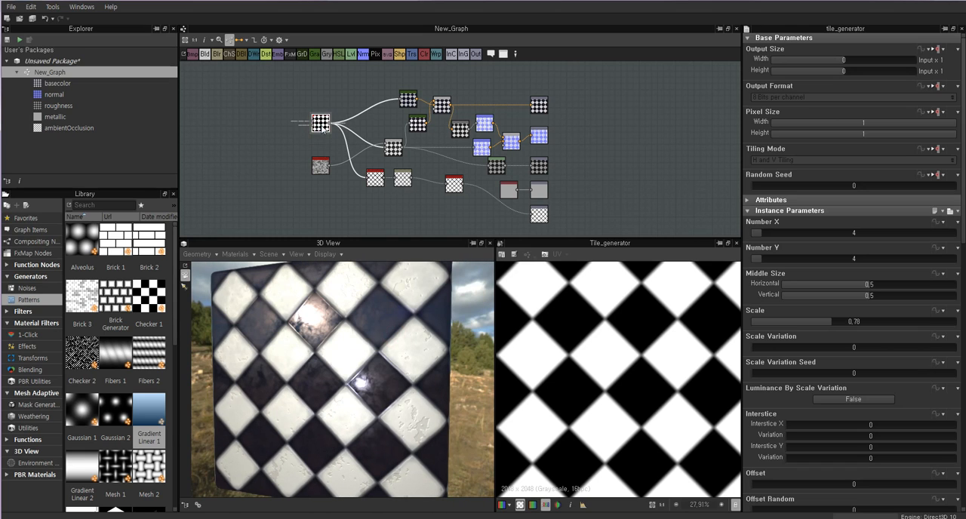
drag(320, 167, 320, 163)
drag(319, 128, 319, 130)
Preview the Blend mixing tiles and clouds and the upper Gradient Map, undoing the accidental link change.
double_click(397, 148)
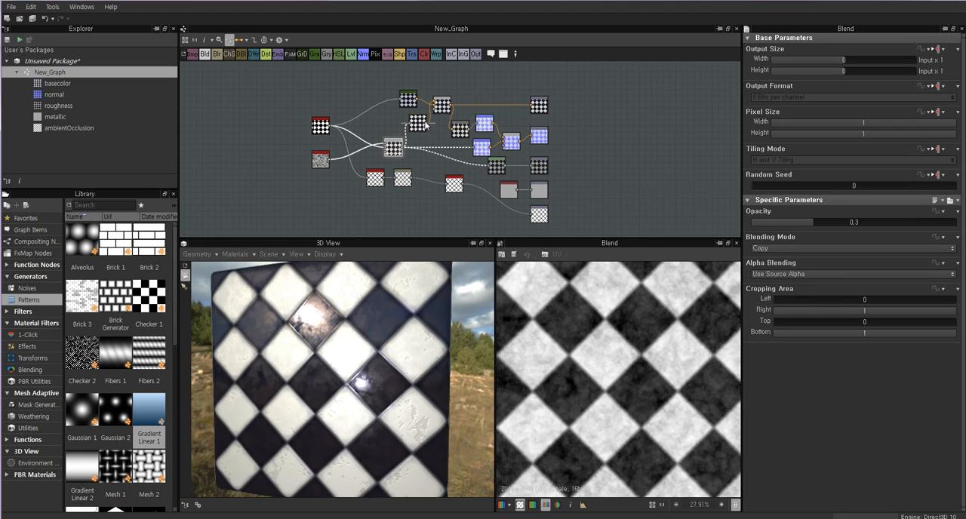
click(427, 123)
double_click(410, 97)
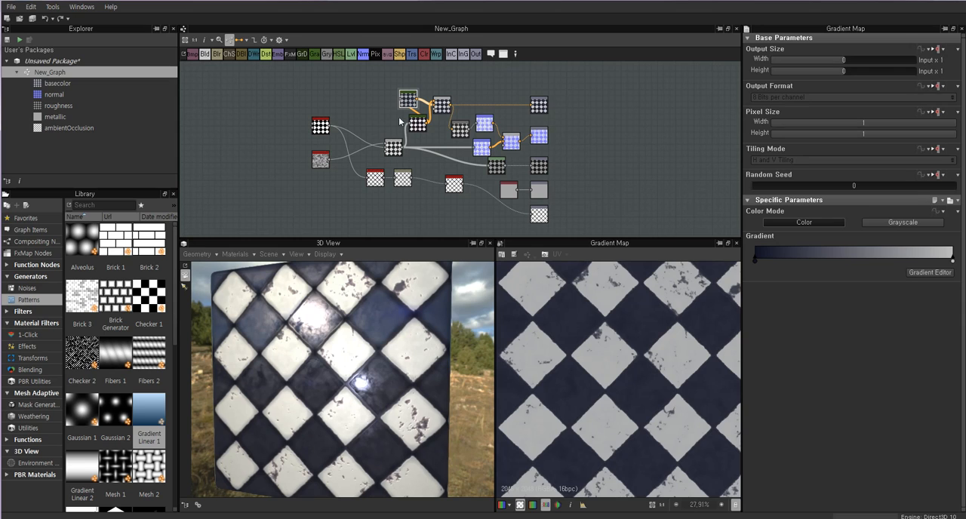
key(ctrl+z)
click(321, 126)
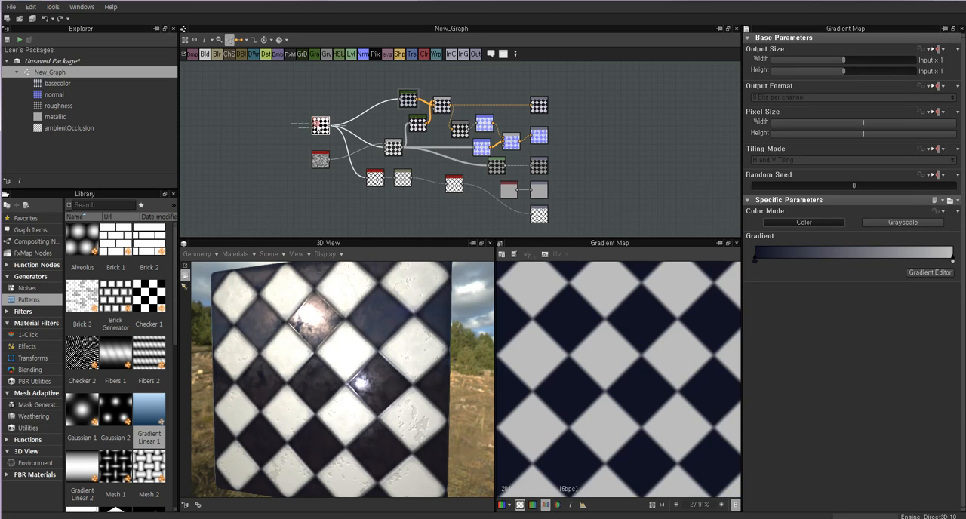
click(340, 95)
double_click(408, 98)
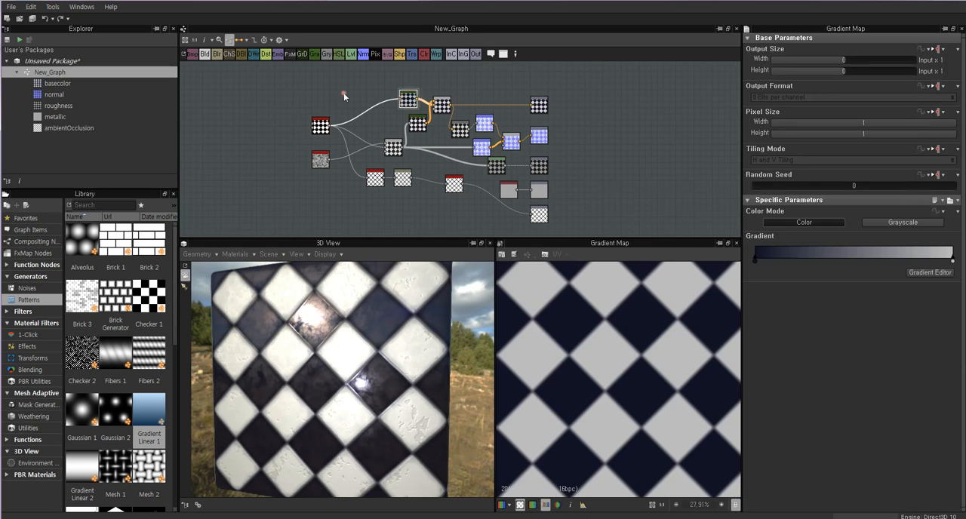
click(344, 93)
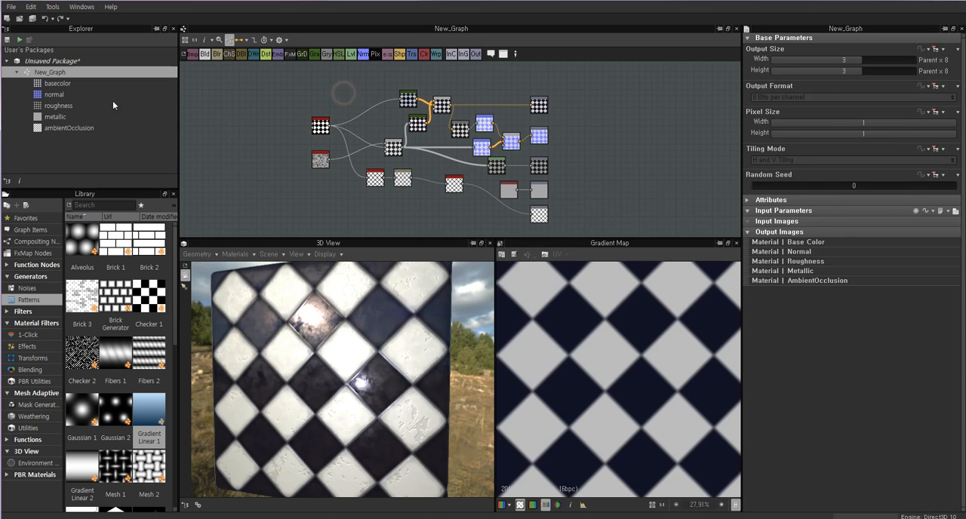
Show the package information, preview the Base Color output and highlight the whole node network.
click(65, 65)
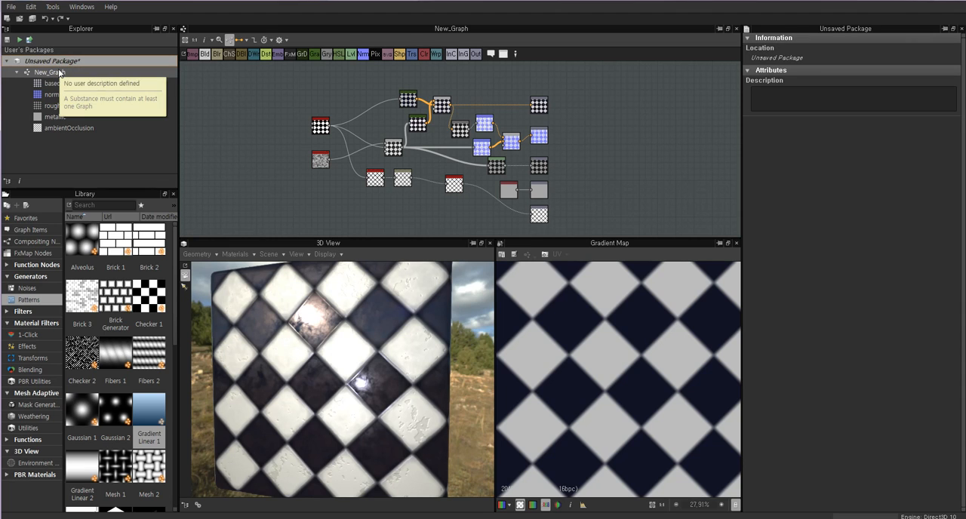
click(539, 105)
drag(578, 84, 310, 204)
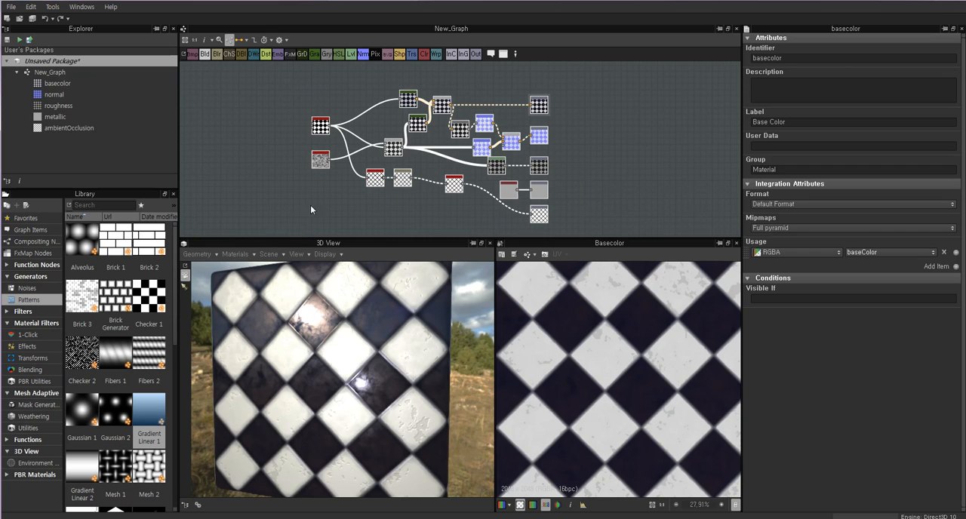
drag(292, 80, 563, 234)
drag(279, 77, 541, 197)
Select the Metallic, Roughness, Normal and Base Color outputs in turn, and the Blend node feeding Base Color.
click(539, 191)
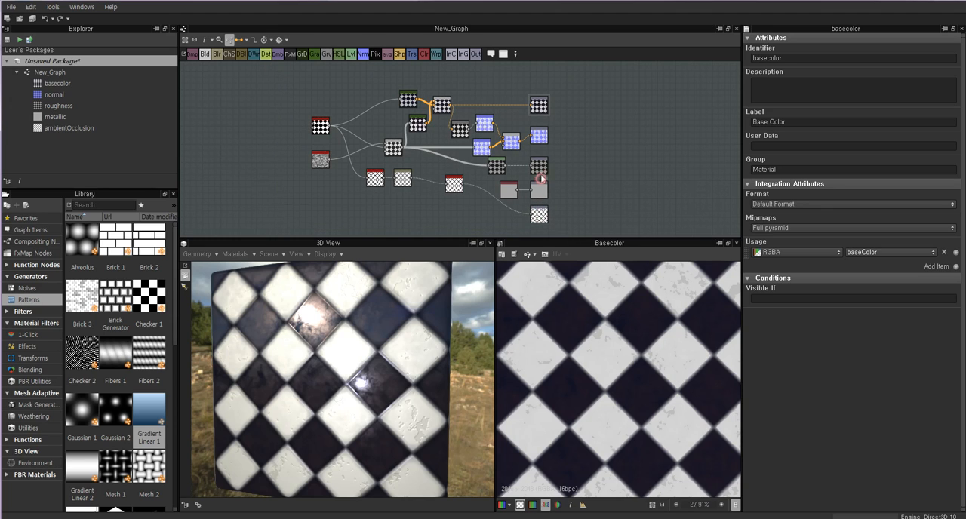
click(539, 165)
click(539, 136)
click(539, 105)
click(442, 104)
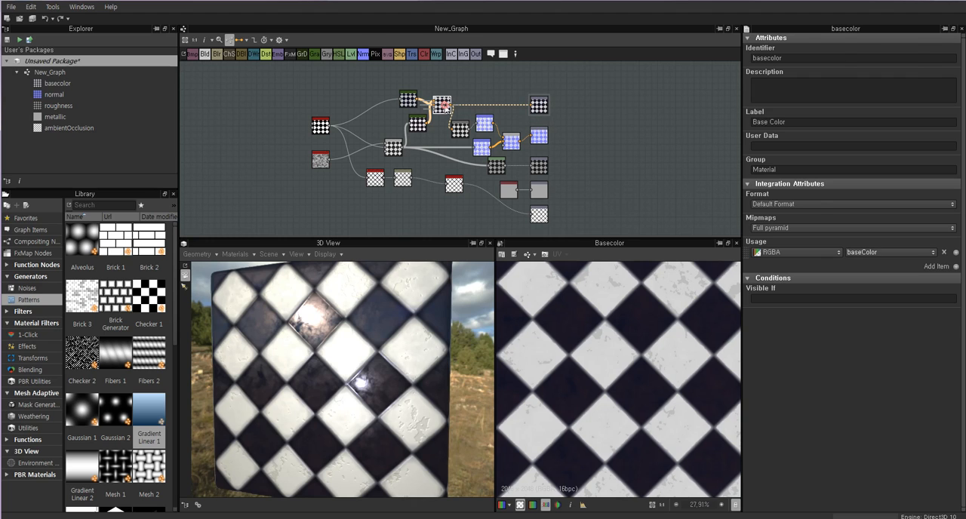
Preview the Tile Generator, highlight all nodes of the graph and clear the selection.
click(320, 126)
drag(293, 75, 562, 229)
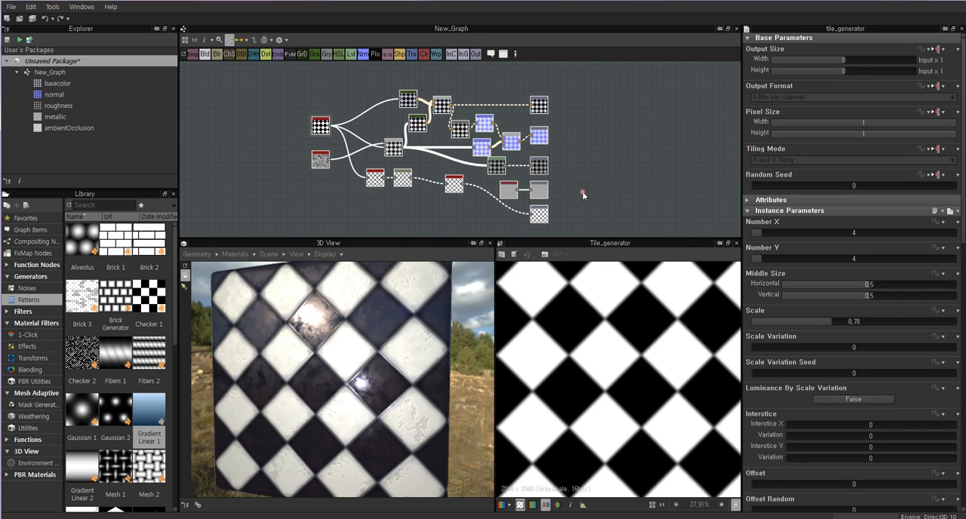
click(582, 192)
drag(569, 81, 301, 235)
click(261, 164)
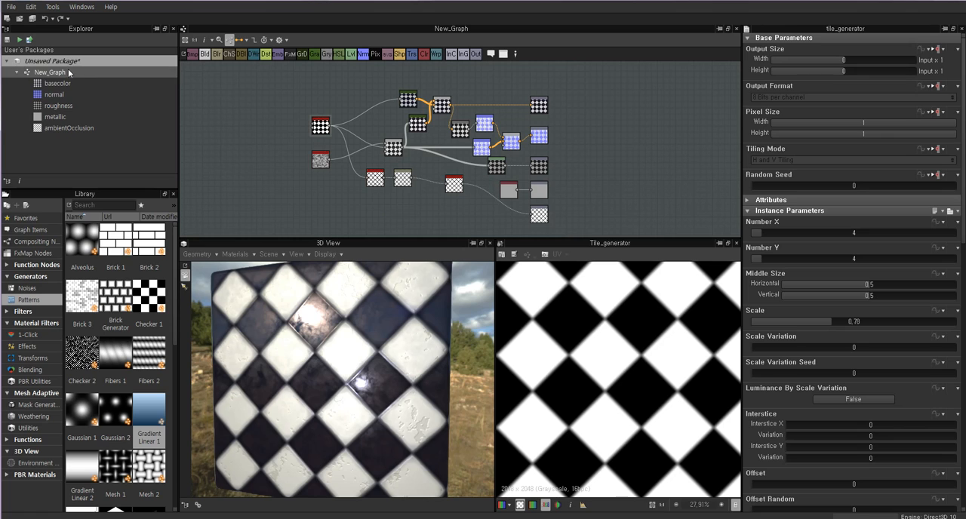
Rename New_Graph in the package to 바닥.
click(45, 72)
right_click(49, 76)
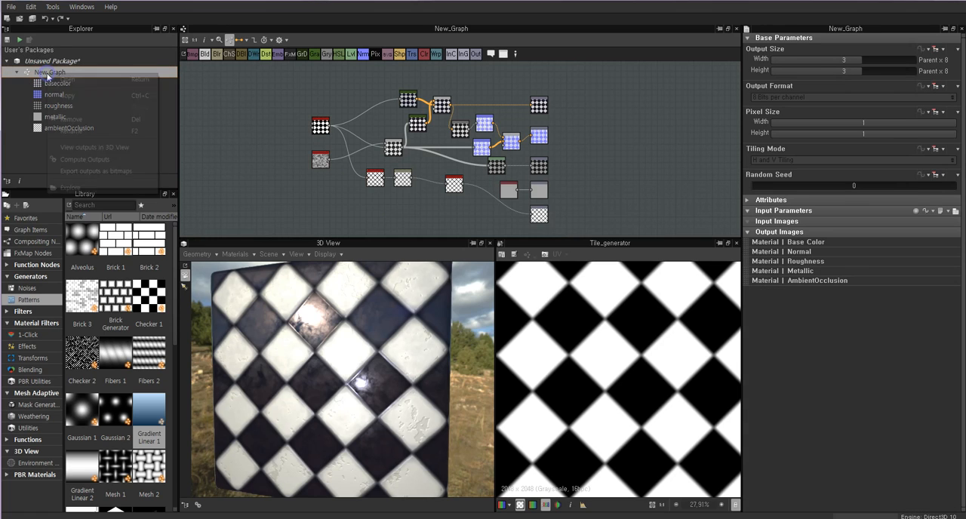
right_click(41, 72)
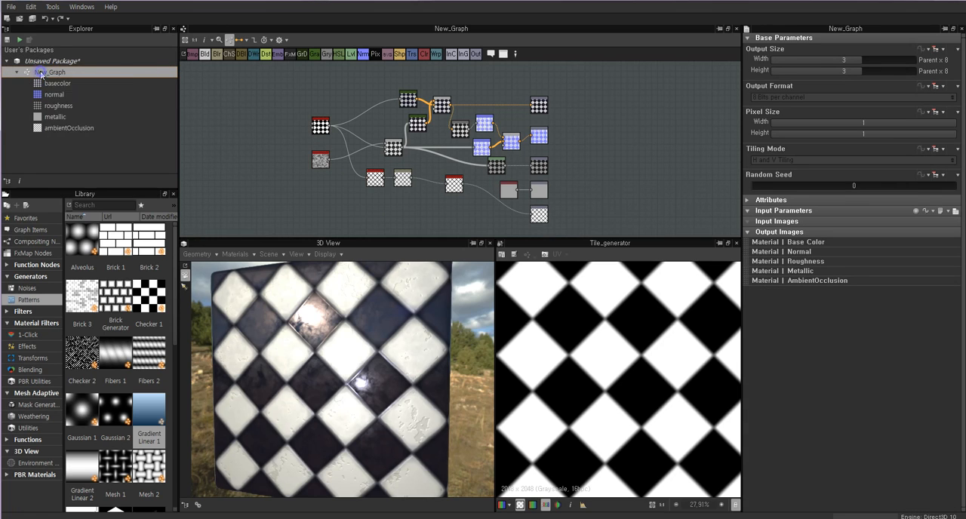
right_click(41, 73)
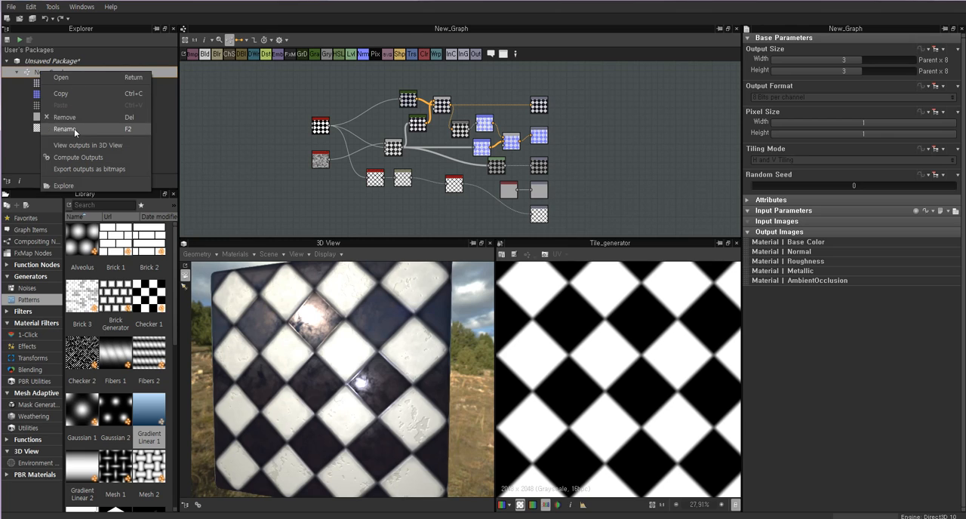
click(16, 115)
click(44, 73)
right_click(55, 73)
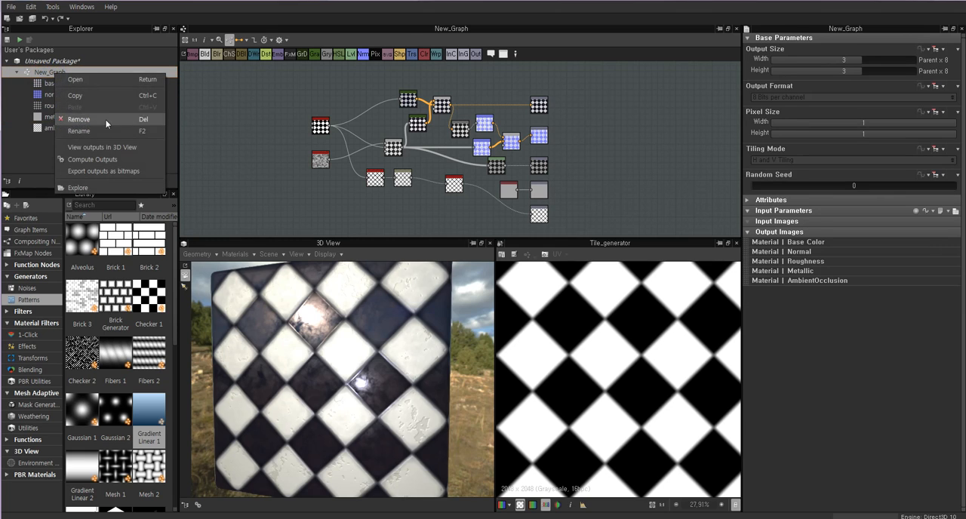
click(110, 131)
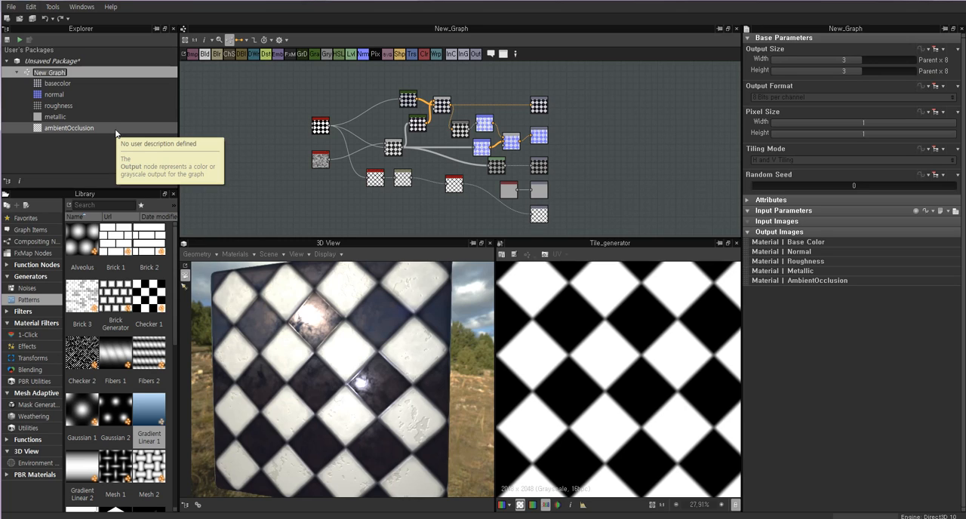
text(ba)
key(Return)
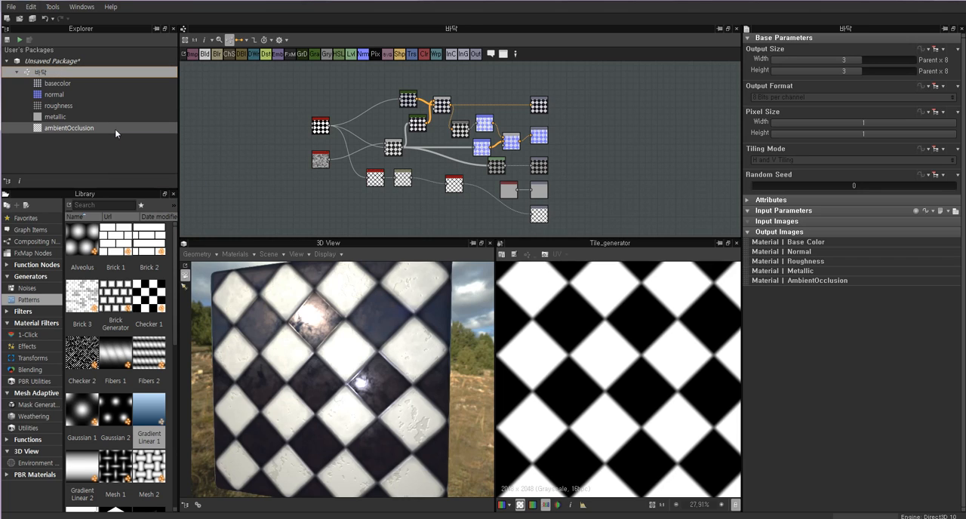
Save the unsaved package as 바닥.sbs in the D:/wip/substance/Brick folder.
right_click(43, 74)
click(35, 63)
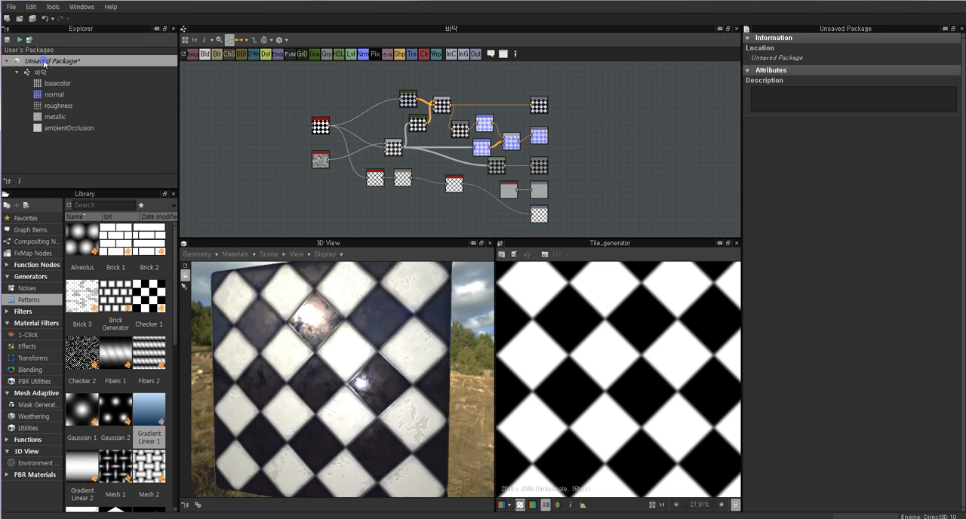
right_click(43, 65)
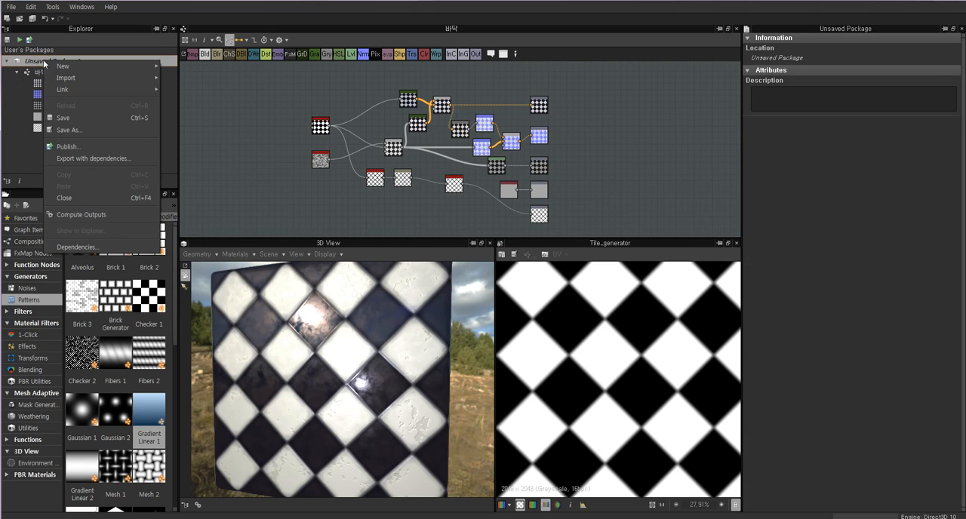
click(67, 119)
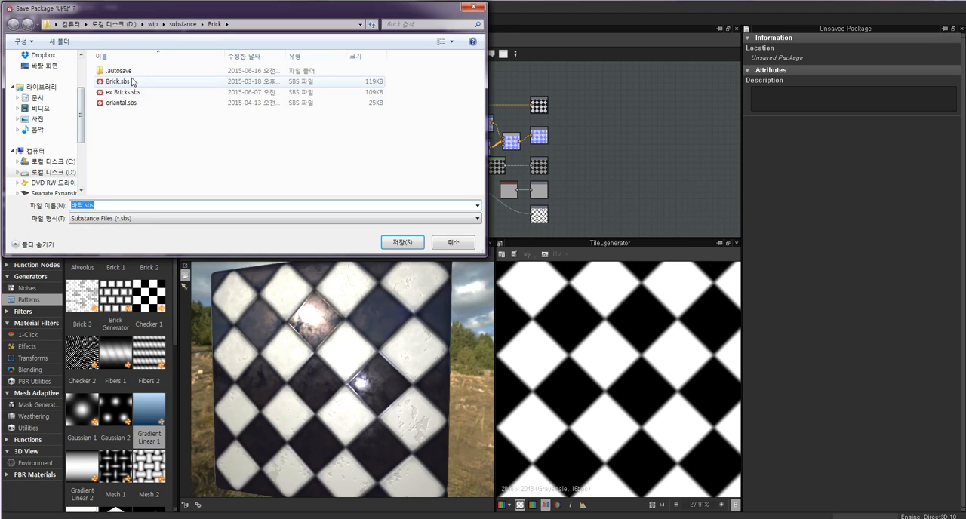
drag(179, 30, 205, 42)
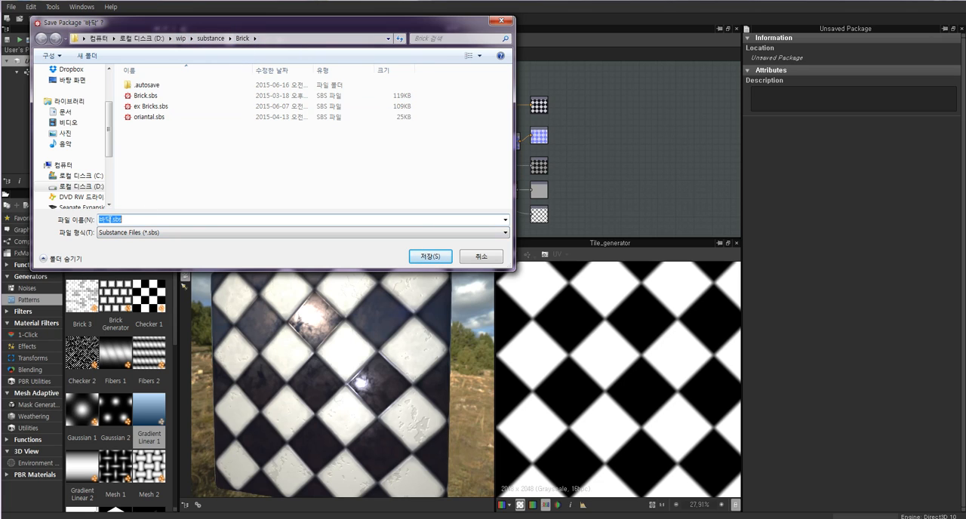
drag(131, 21, 271, 40)
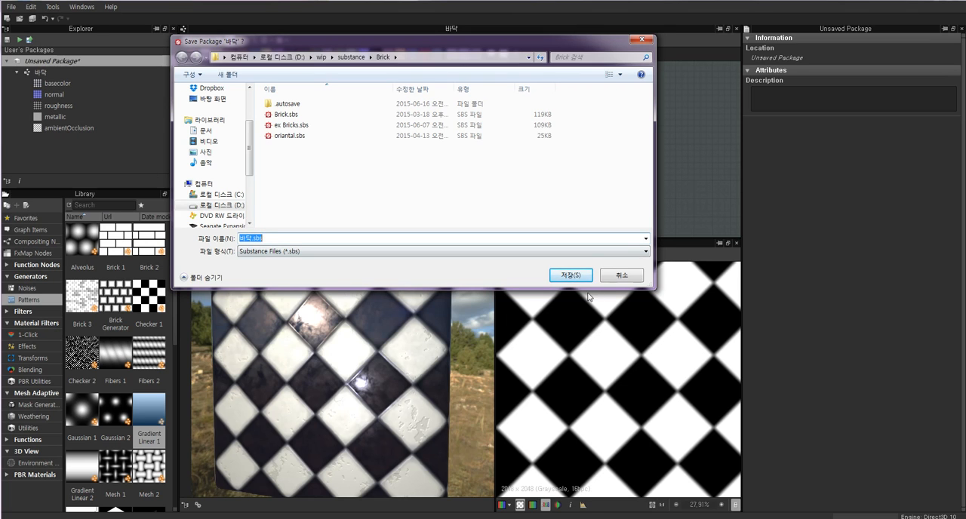
click(570, 276)
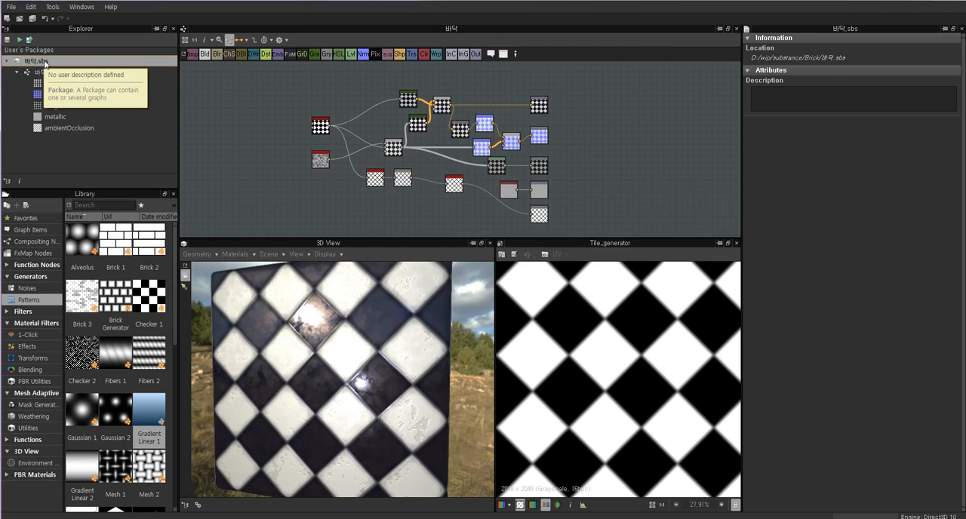
Examine the finished node network of the 바닥 graph up close and as a whole.
click(11, 7)
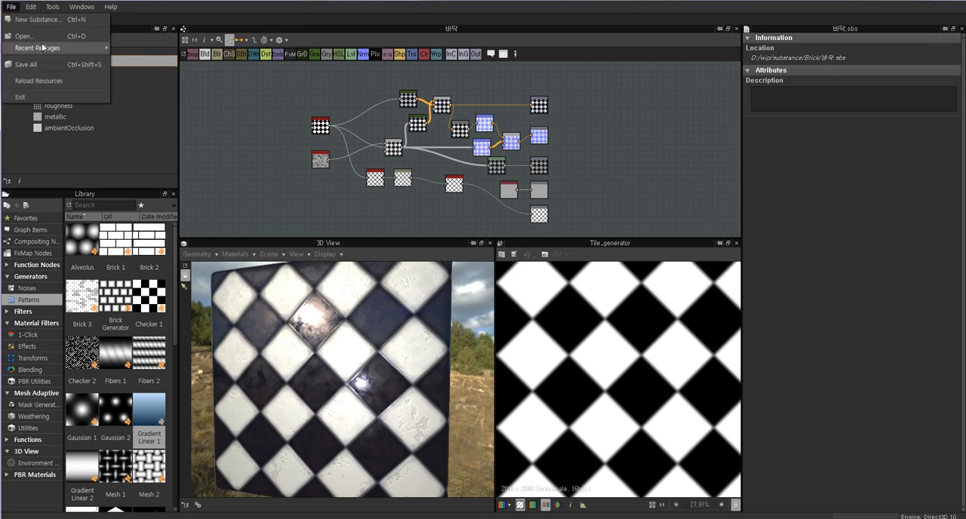
click(278, 155)
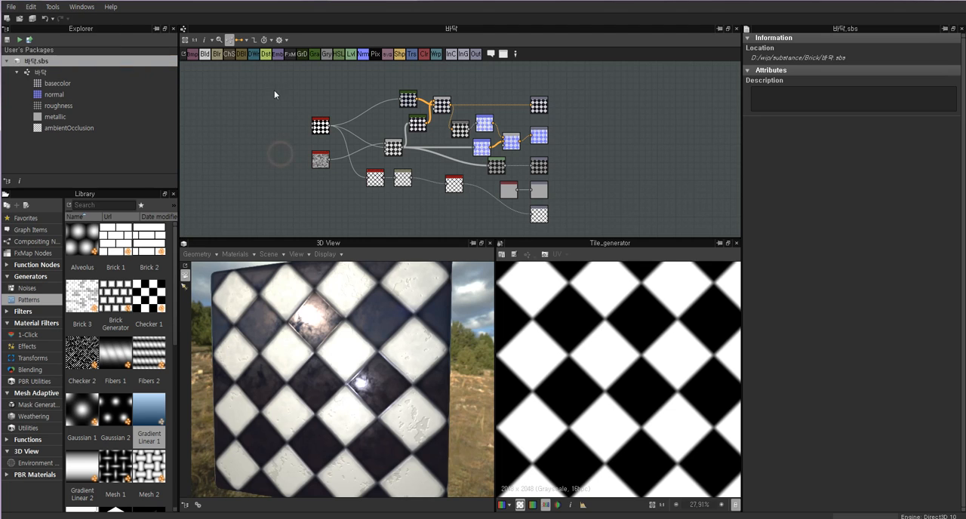
drag(277, 72, 573, 231)
scroll(560, 180, up, 4)
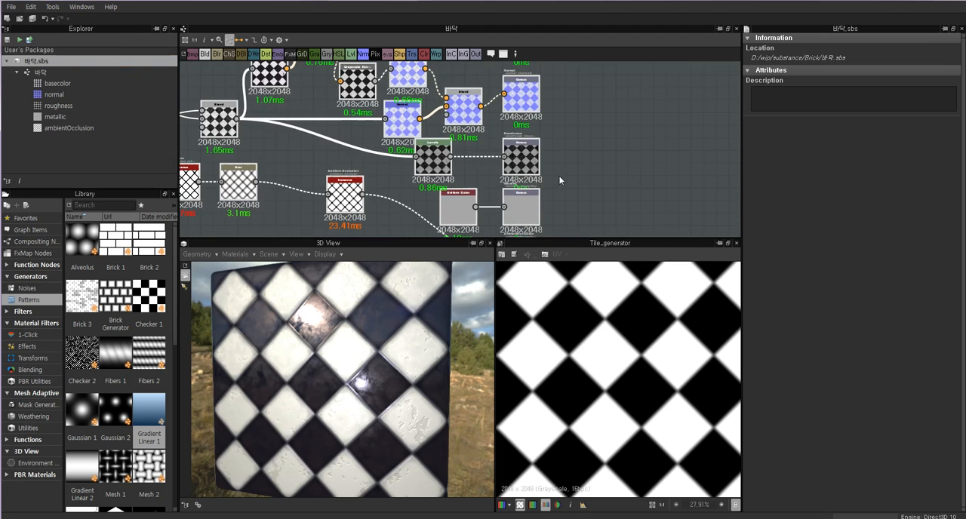
scroll(561, 178, down, 2)
middle_drag(570, 165, 569, 176)
scroll(571, 170, down, 2)
scroll(571, 173, down, 1)
drag(330, 103, 571, 226)
click(329, 145)
Examine the finished material's surface detail on the 3D cube from several angles and distances.
drag(357, 348, 369, 366)
scroll(352, 354, up, 2)
scroll(352, 354, up, 3)
scroll(325, 310, up, 3)
scroll(325, 310, down, 3)
scroll(344, 321, down, 4)
scroll(317, 340, up, 3)
scroll(372, 343, down, 3)
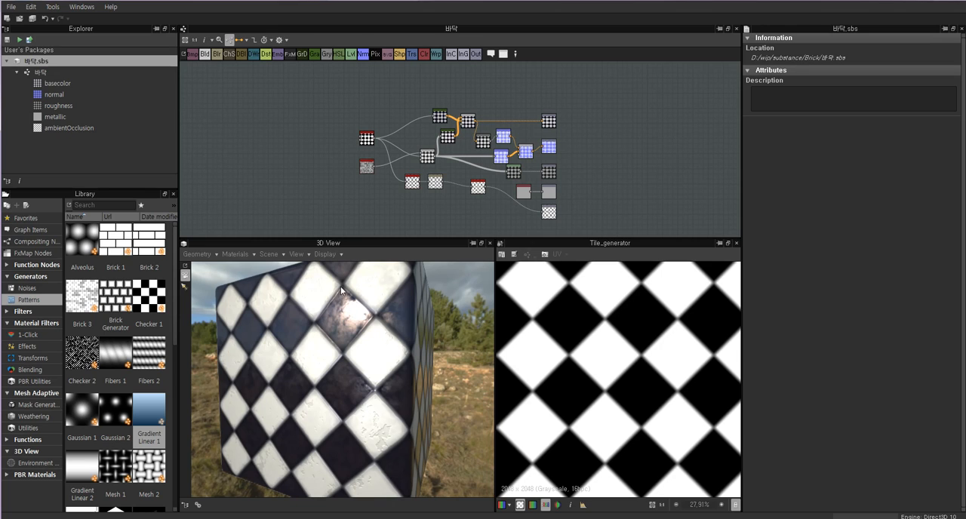
mouse_move(300, 326)
mouse_down()
mouse_move(316, 329)
mouse_move(298, 318)
mouse_up()
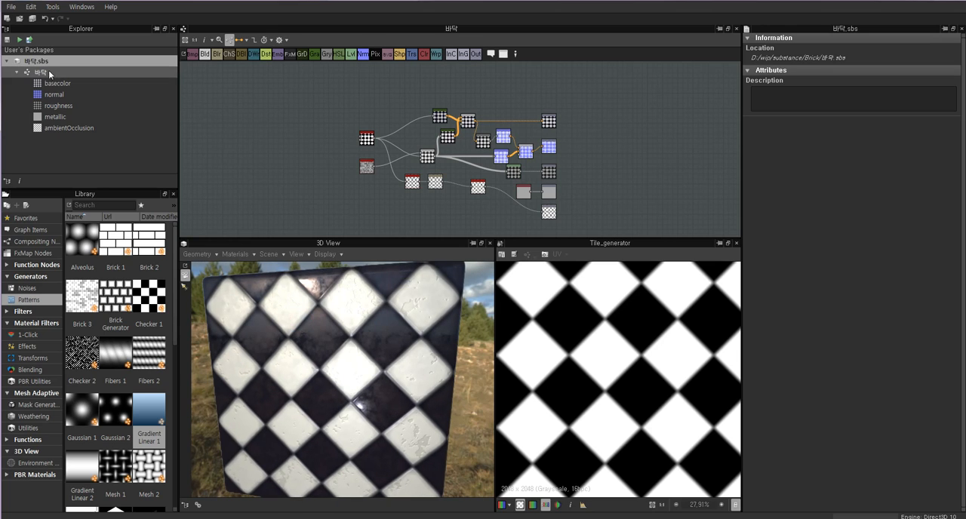